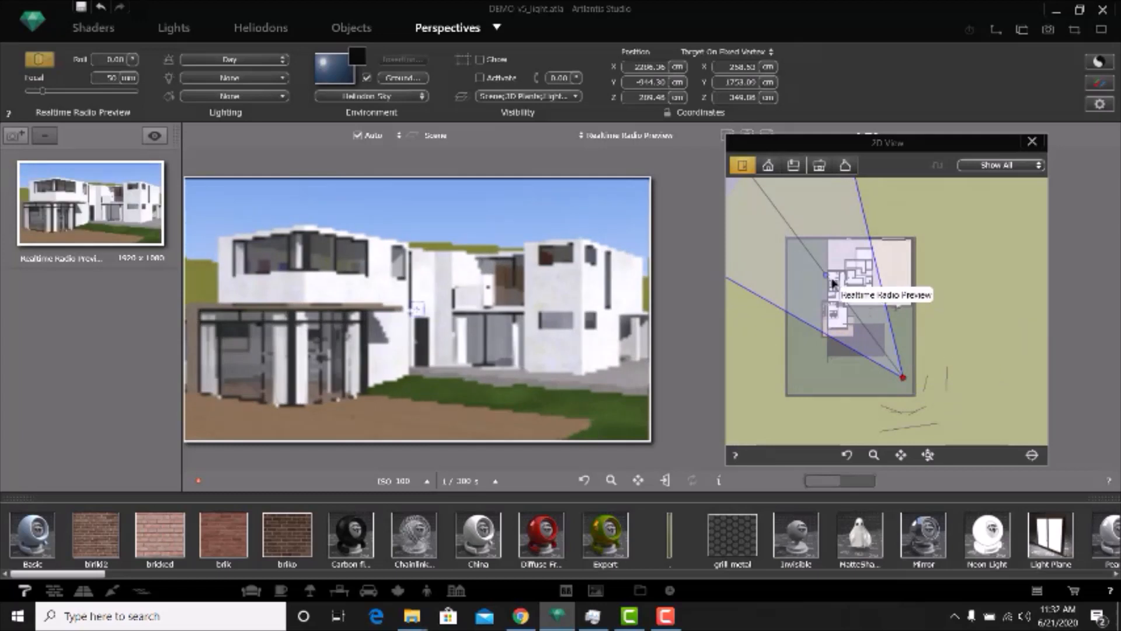
Step: Reposition the camera in the 2D view to about X 2401, Y -1097 cm and its target to about X 105, Y 1887 cm
{"action": "left_click_drag", "start_coordinate": [825, 275], "coordinate": [823, 272]}
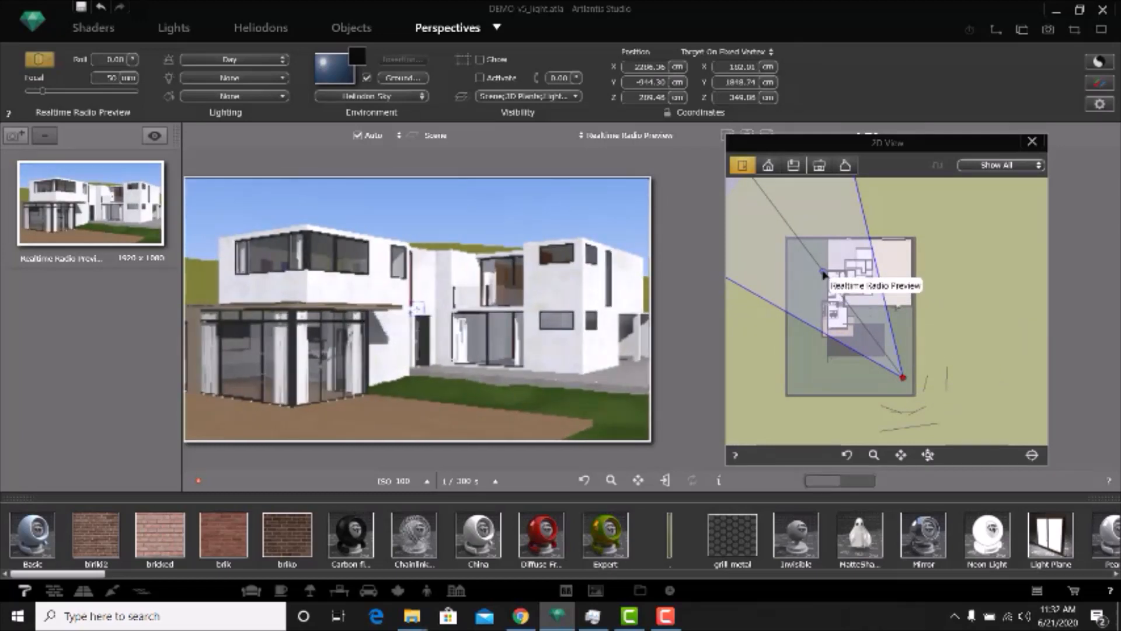
{"action": "left_click_drag", "start_coordinate": [902, 376], "coordinate": [907, 385]}
{"action": "left_click_drag", "start_coordinate": [825, 272], "coordinate": [820, 272]}
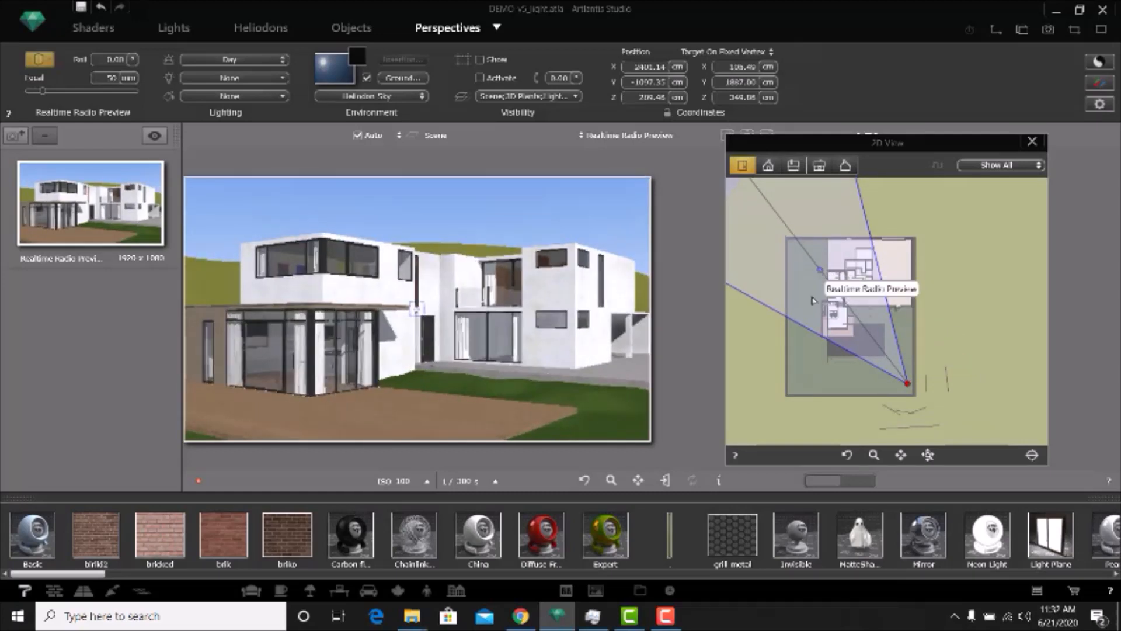
Step: Apply the biriki2 brick shader to the exterior walls of the house
{"action": "left_click", "coordinate": [91, 31]}
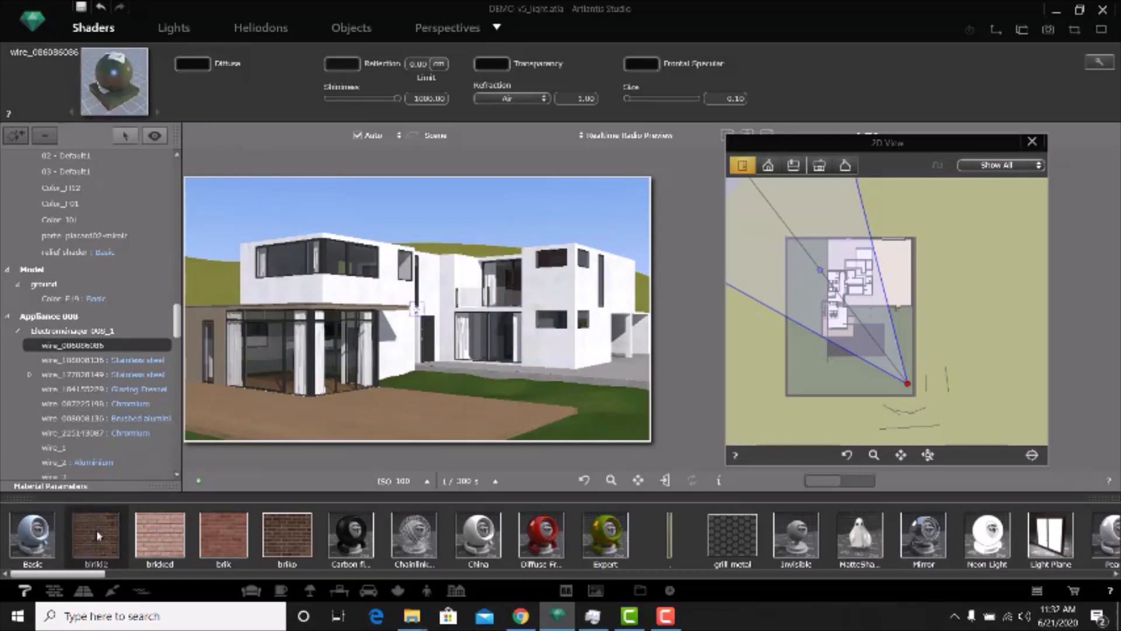
{"action": "left_click_drag", "start_coordinate": [108, 562], "coordinate": [388, 345]}
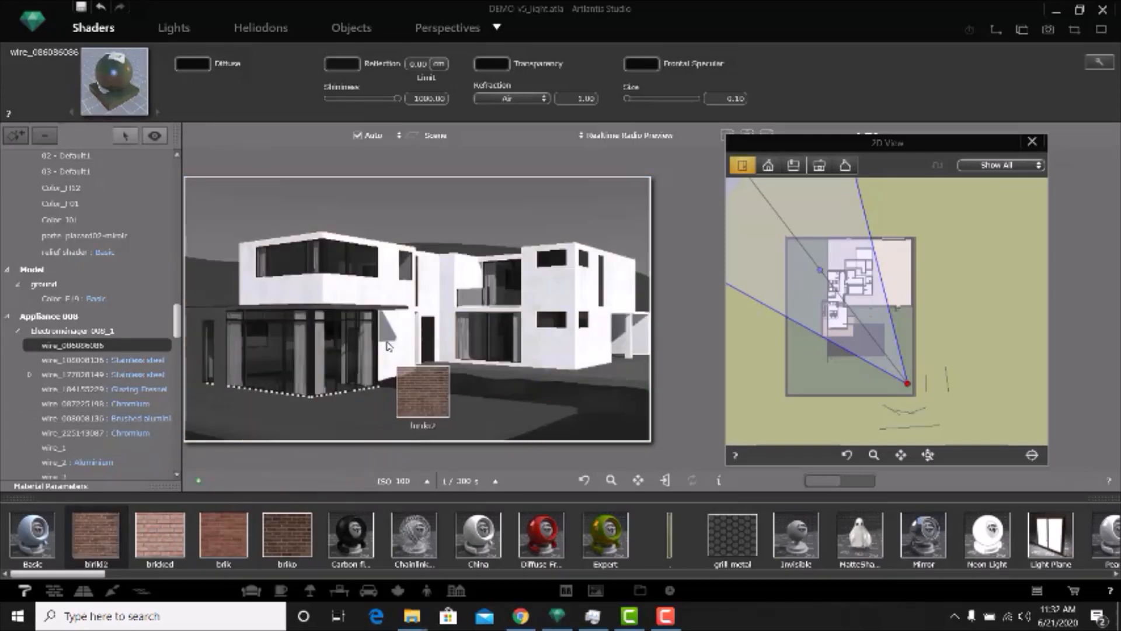
{"action": "left_click_drag", "start_coordinate": [358, 391], "coordinate": [359, 390]}
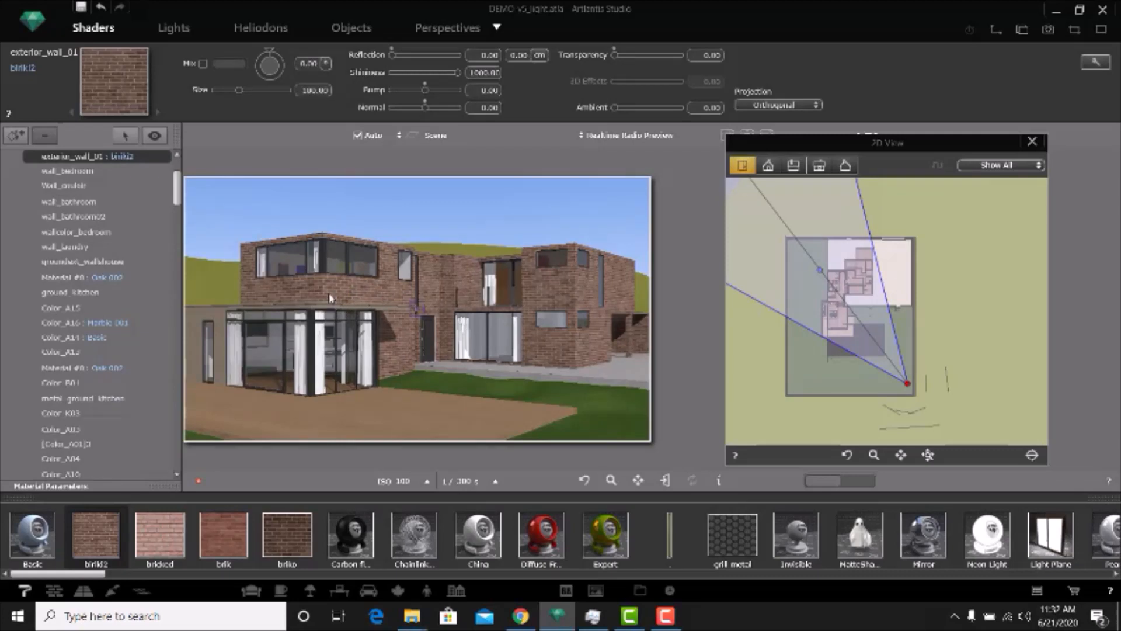
Step: Try the exterior wall's brick shader at size 200, and restore its size to 100
{"action": "left_click_drag", "start_coordinate": [238, 90], "coordinate": [315, 90]}
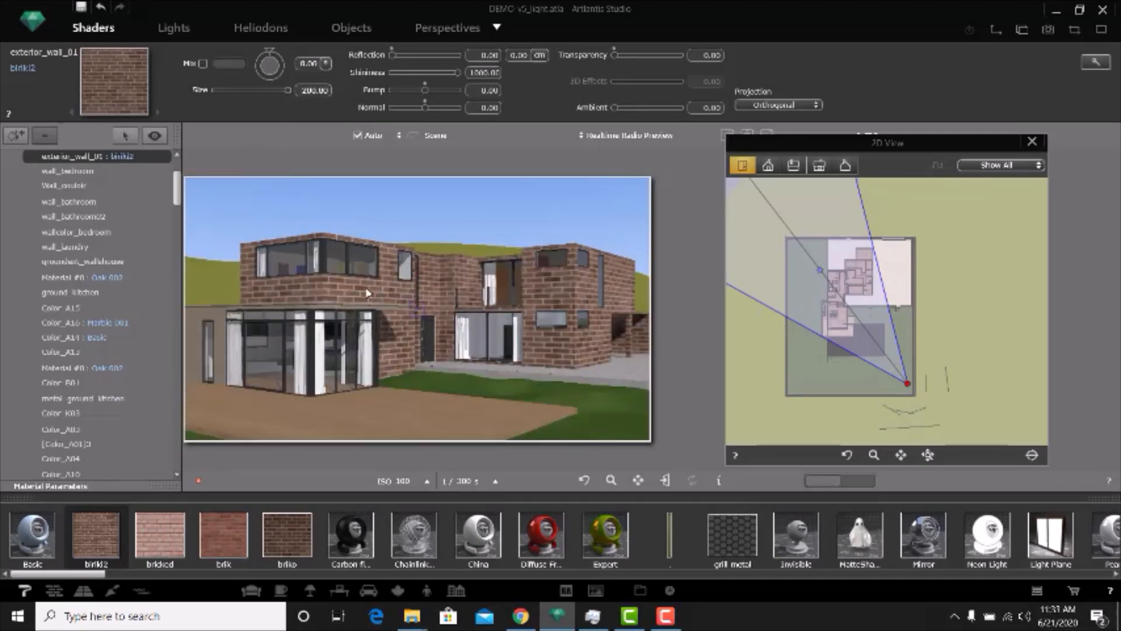
{"action": "double_click", "coordinate": [314, 90]}
{"action": "type", "text": "100"}
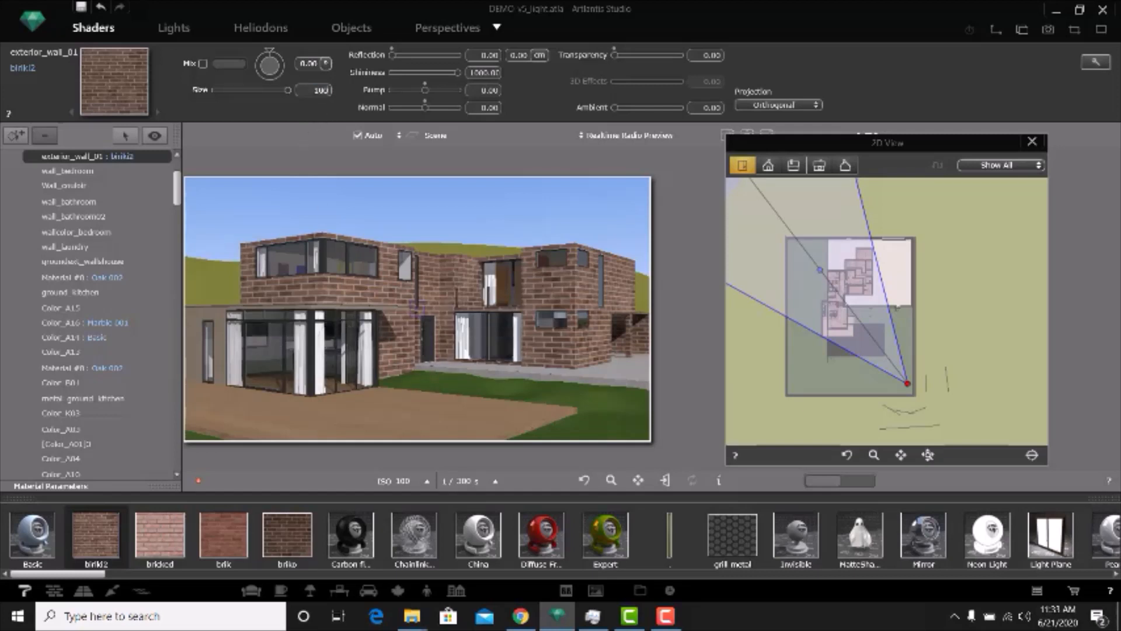
{"action": "key", "text": "Return"}
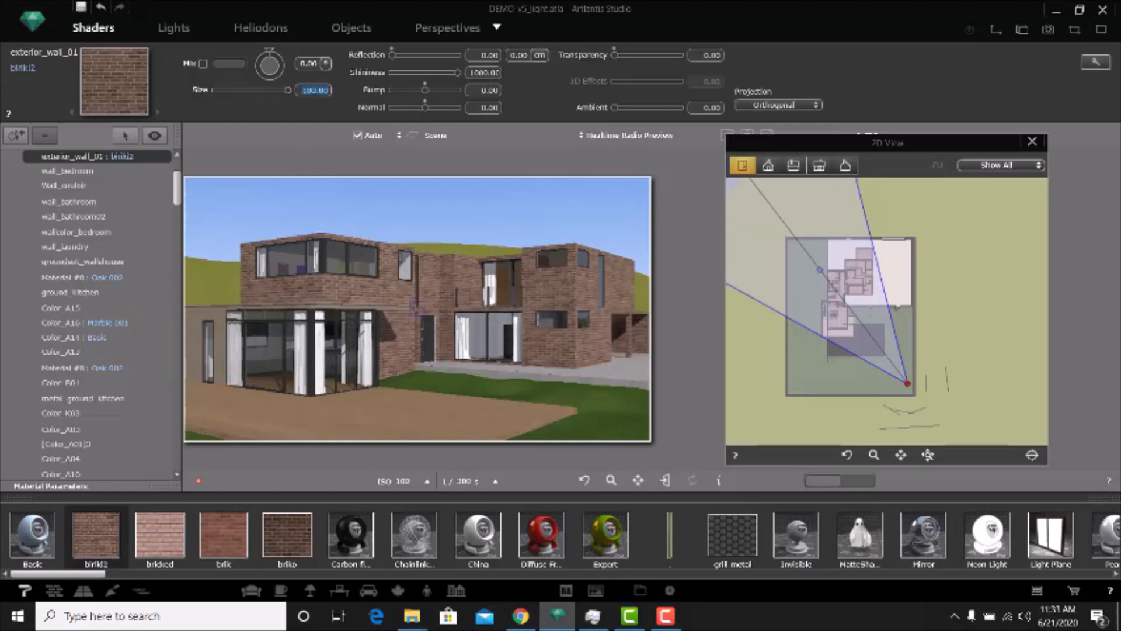
{"action": "left_click", "coordinate": [379, 298]}
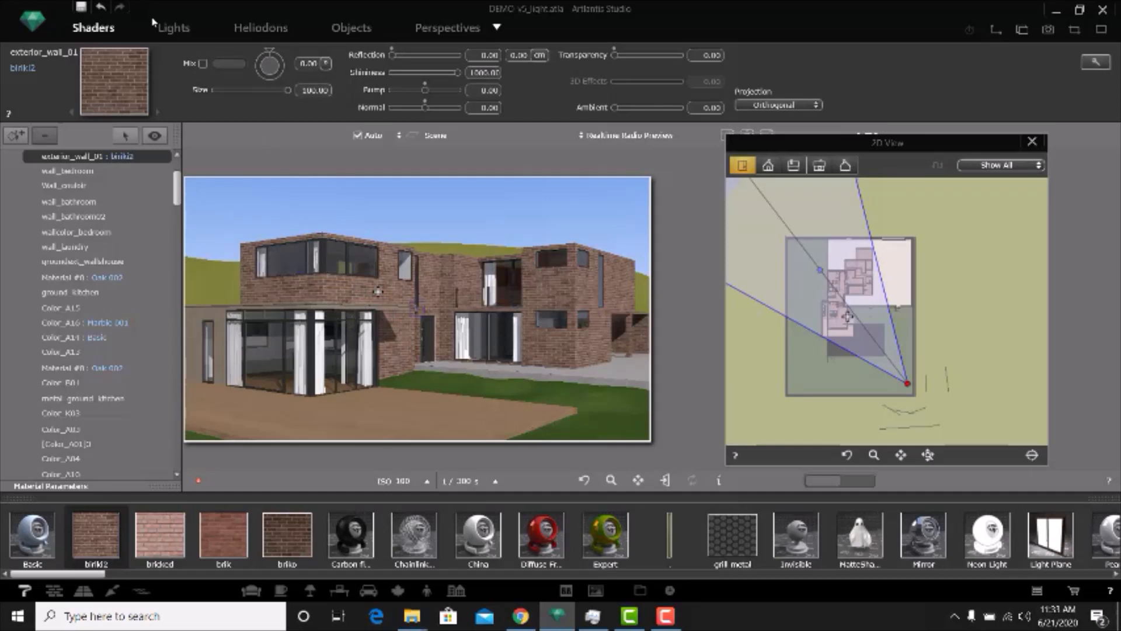
Step: Find the Glazing Fresnel shader in the shader catalog and apply it to the window glass of the house
{"action": "left_click", "coordinate": [272, 360]}
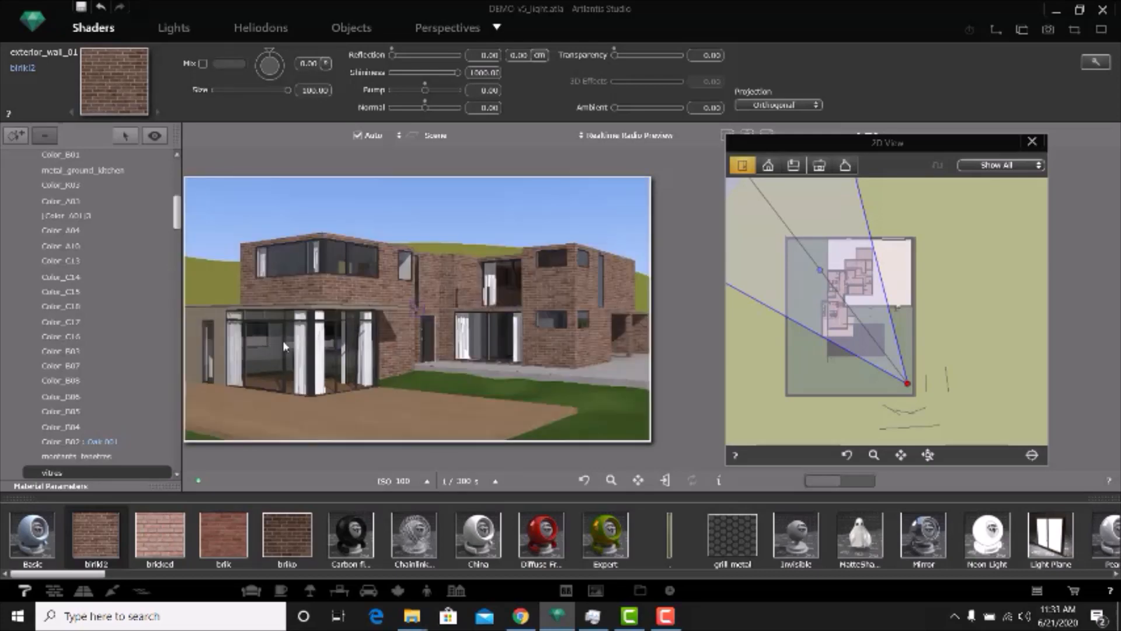
{"action": "left_click", "coordinate": [283, 340]}
{"action": "left_click", "coordinate": [273, 356]}
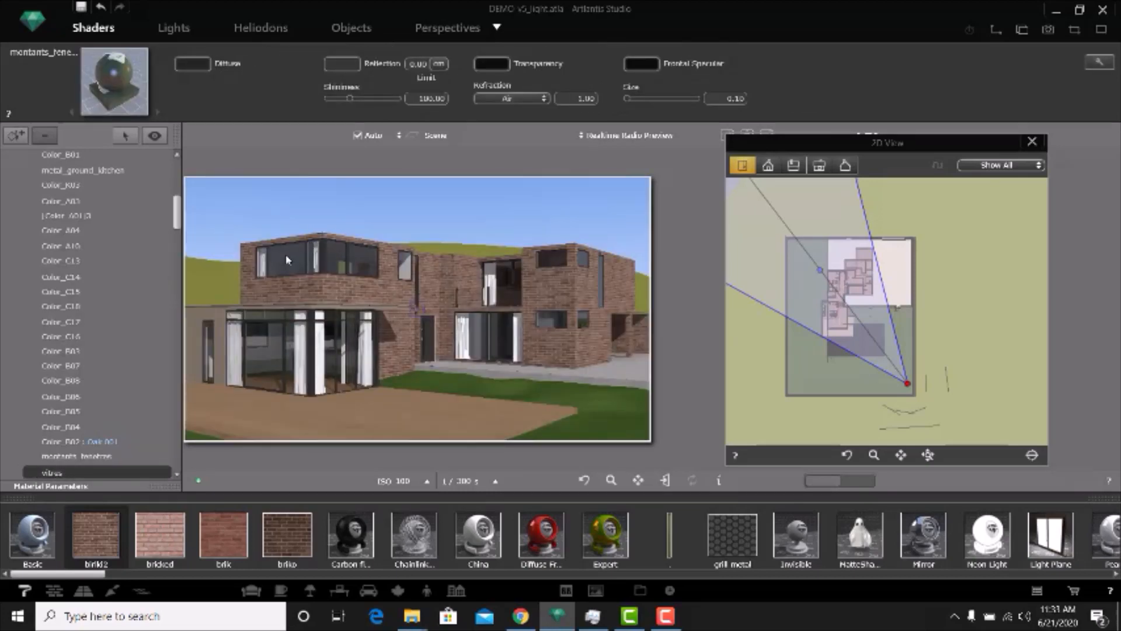
{"action": "left_click", "coordinate": [286, 259]}
{"action": "left_click_drag", "start_coordinate": [102, 574], "coordinate": [694, 571]}
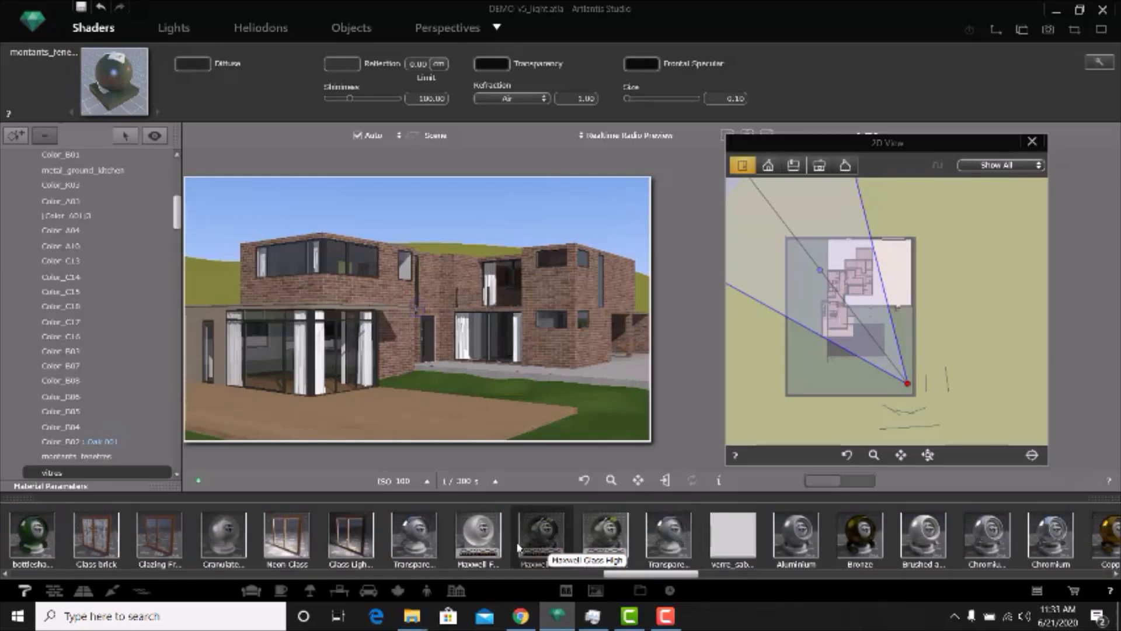
{"action": "left_click_drag", "start_coordinate": [633, 574], "coordinate": [610, 582]}
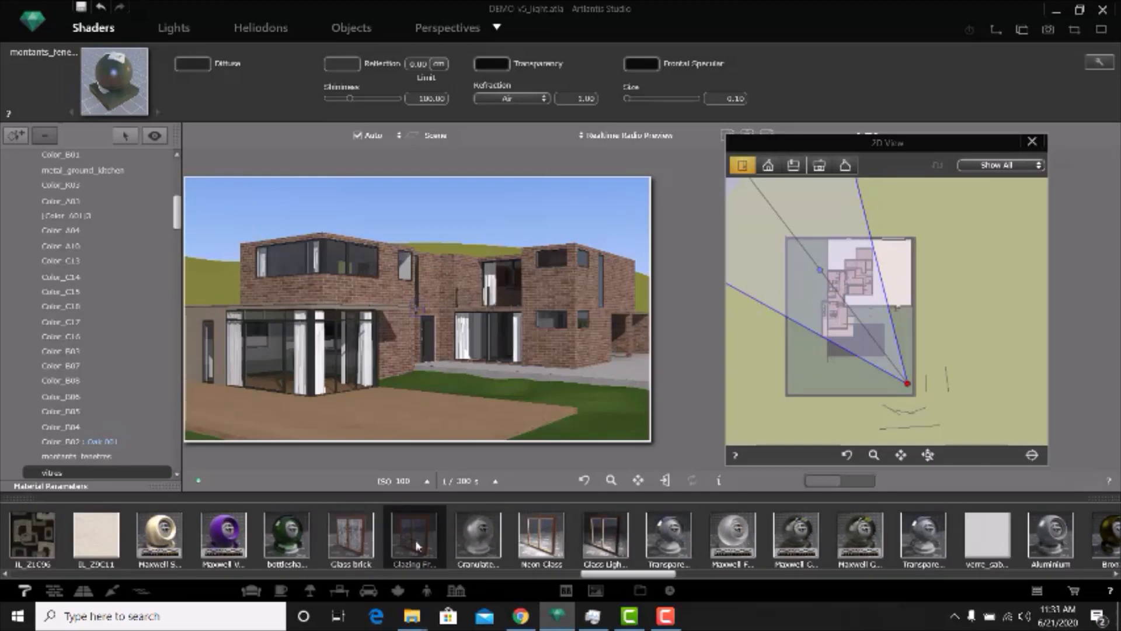
{"action": "left_click_drag", "start_coordinate": [415, 539], "coordinate": [263, 352]}
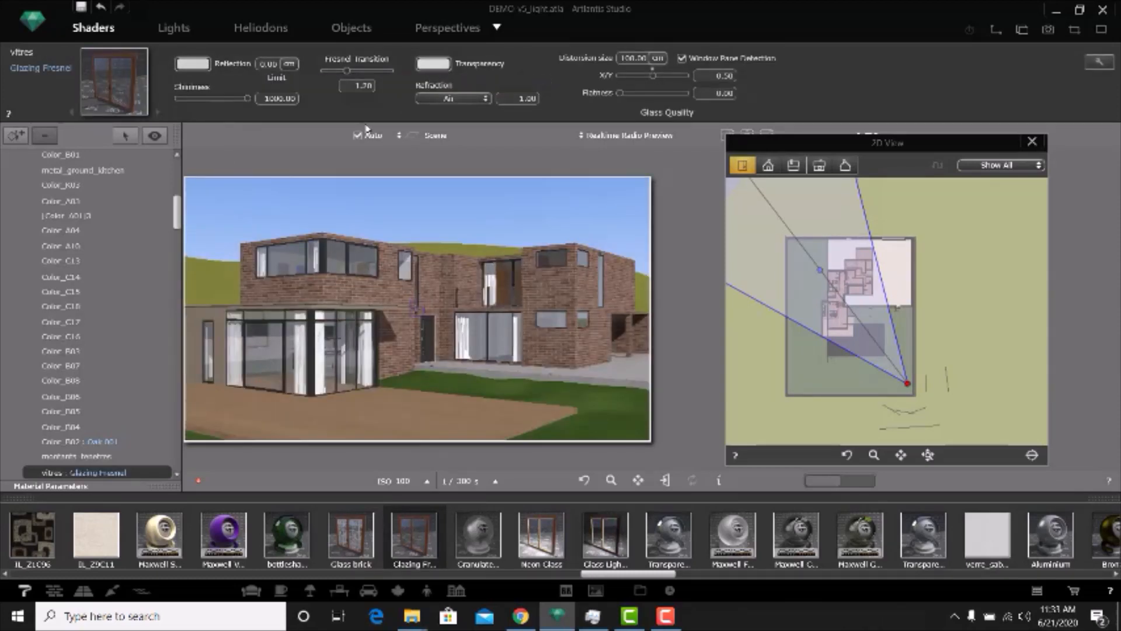
Step: Try the window glass's transparency colour at white and black, and settle on a light grey
{"action": "left_click", "coordinate": [433, 63]}
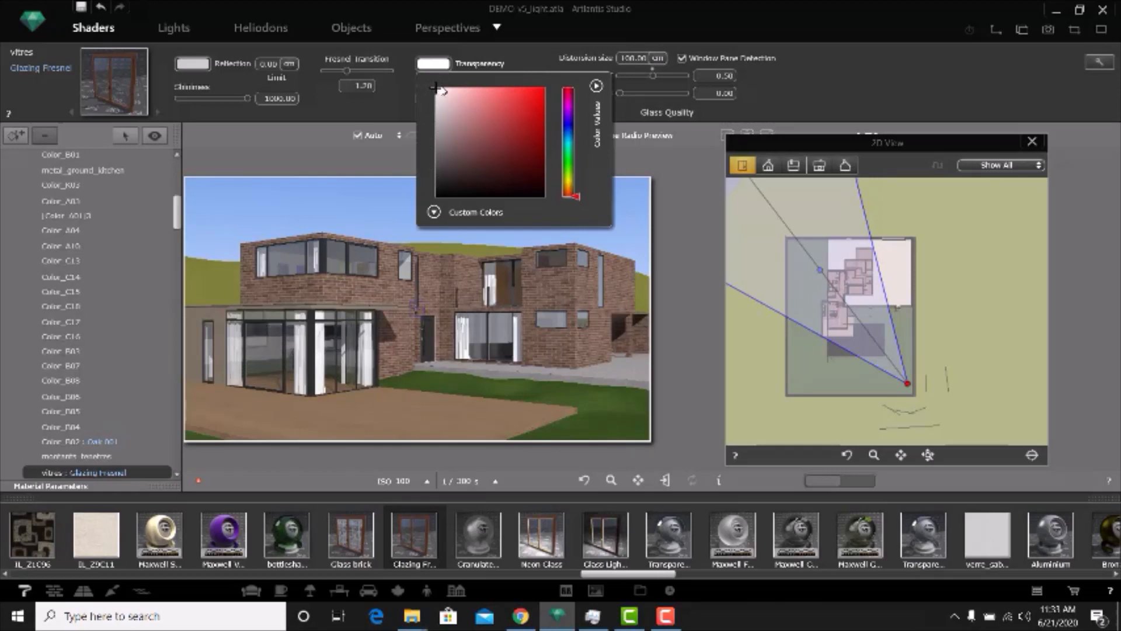
{"action": "left_click_drag", "start_coordinate": [440, 95], "coordinate": [429, 84]}
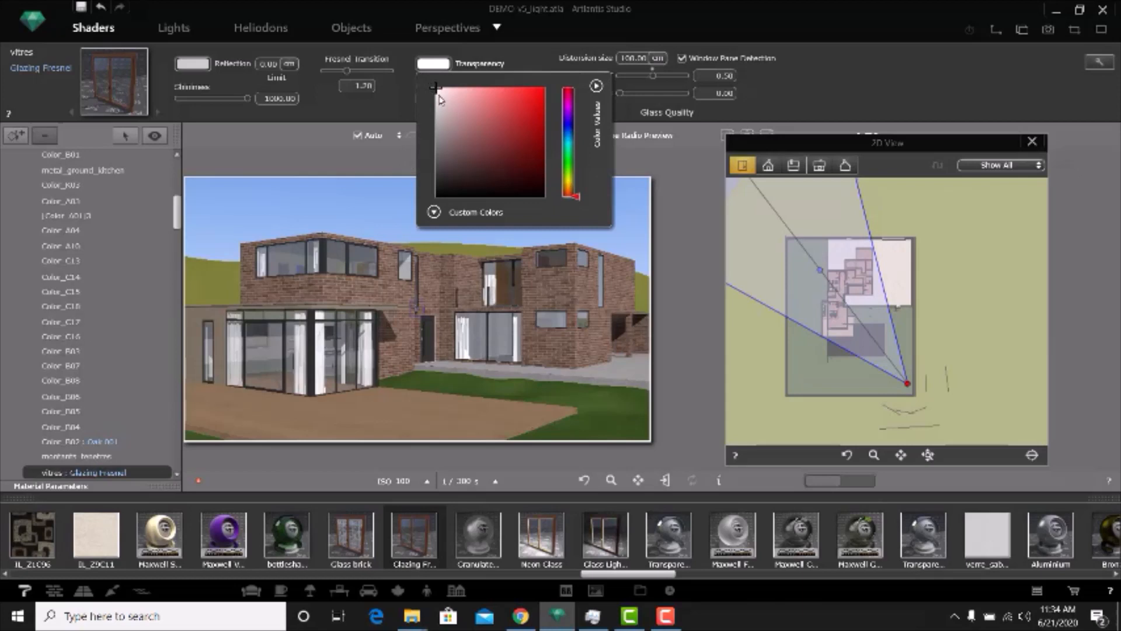
{"action": "left_click_drag", "start_coordinate": [442, 125], "coordinate": [433, 213]}
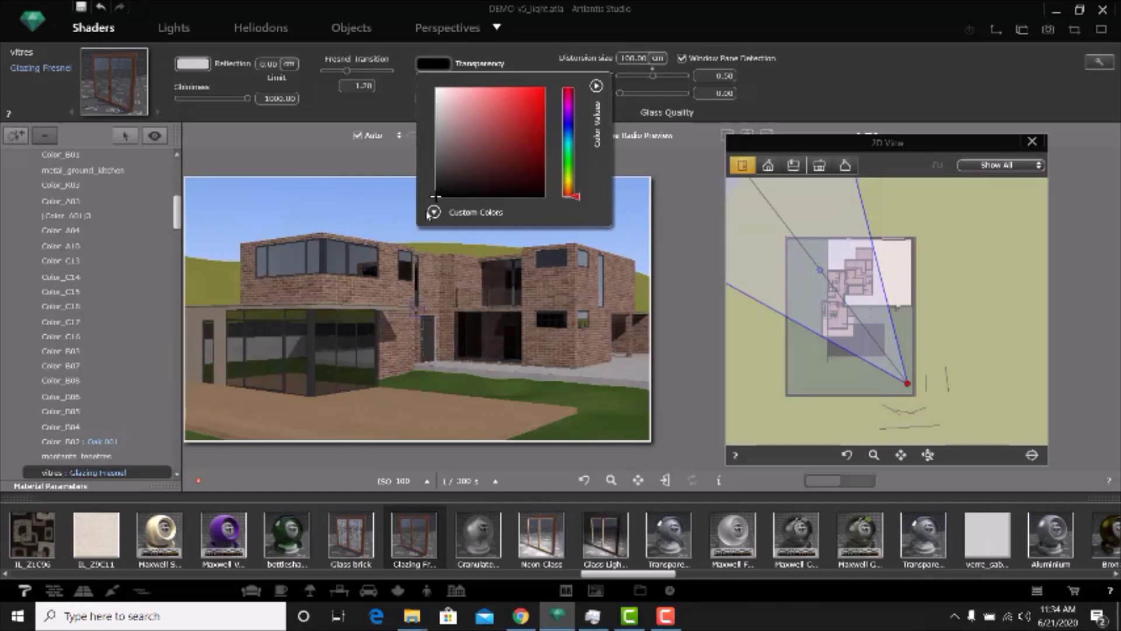
{"action": "left_click_drag", "start_coordinate": [427, 186], "coordinate": [430, 108]}
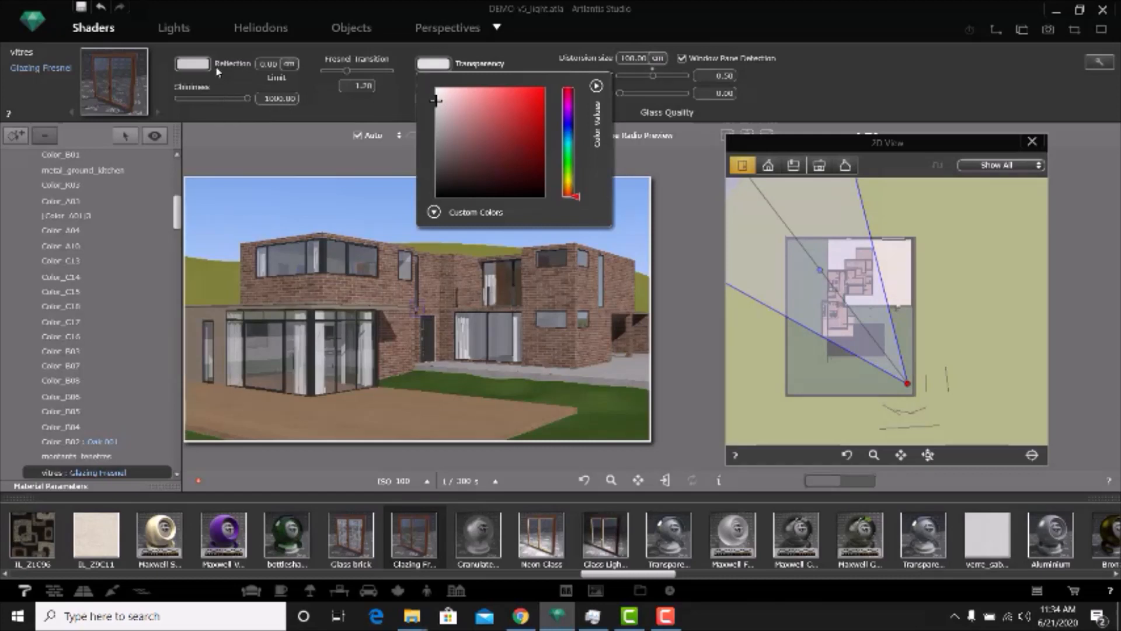
Step: Test the window glass's reflection colour at white and black, and settle on a pale blue tint
{"action": "left_click", "coordinate": [192, 63]}
{"action": "left_click", "coordinate": [193, 63]}
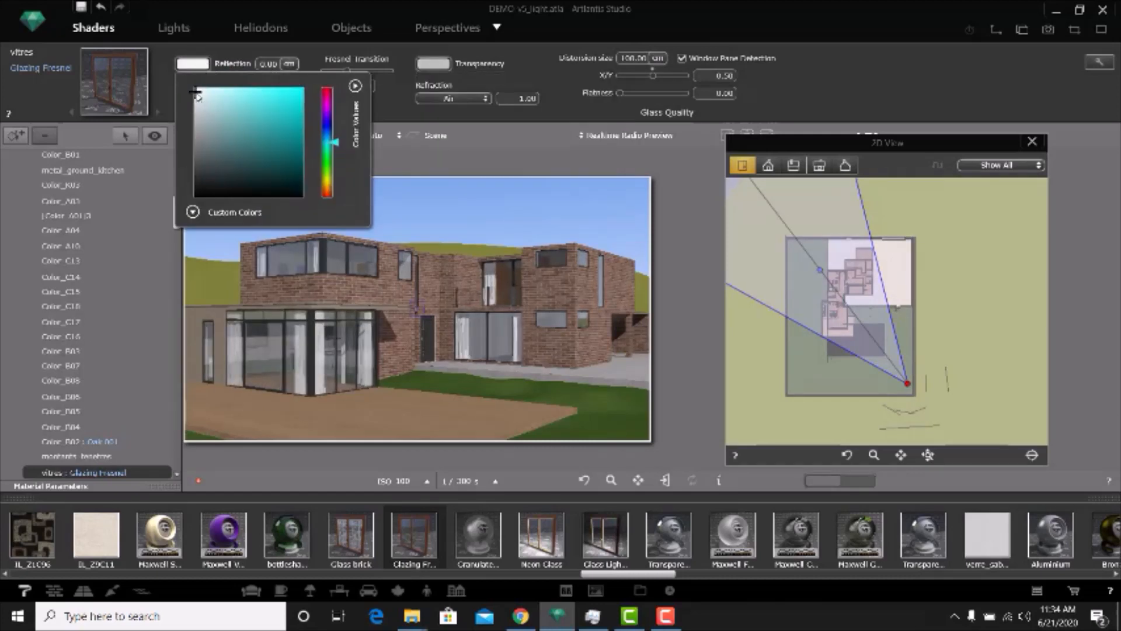
{"action": "left_click_drag", "start_coordinate": [196, 93], "coordinate": [192, 86]}
{"action": "left_click_drag", "start_coordinate": [200, 100], "coordinate": [194, 197]}
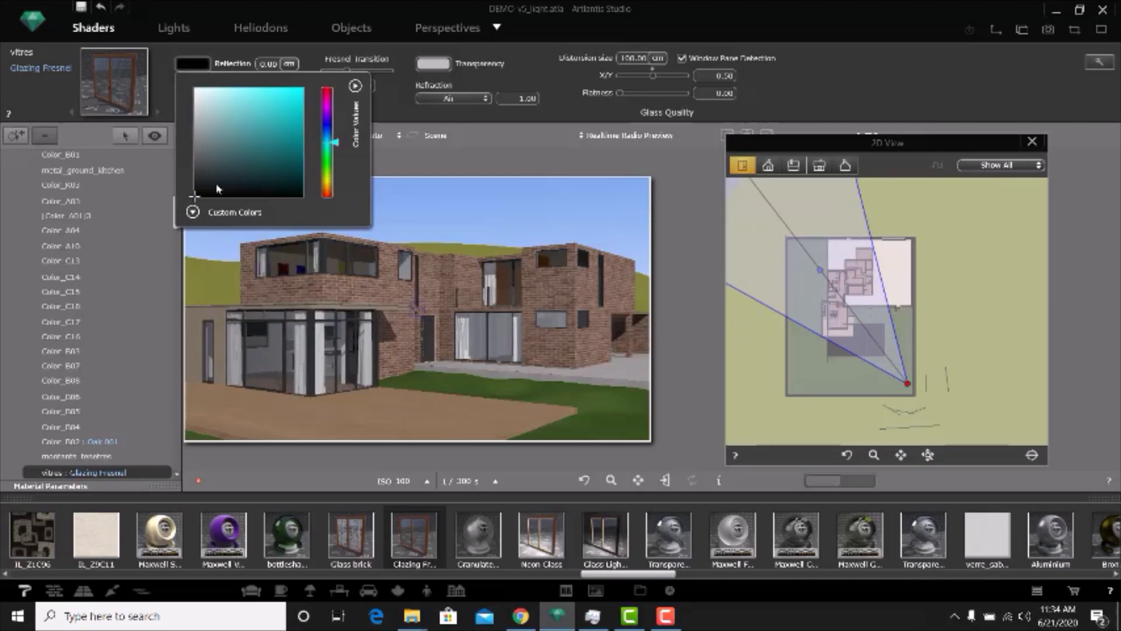
{"action": "left_click_drag", "start_coordinate": [215, 169], "coordinate": [174, 80]}
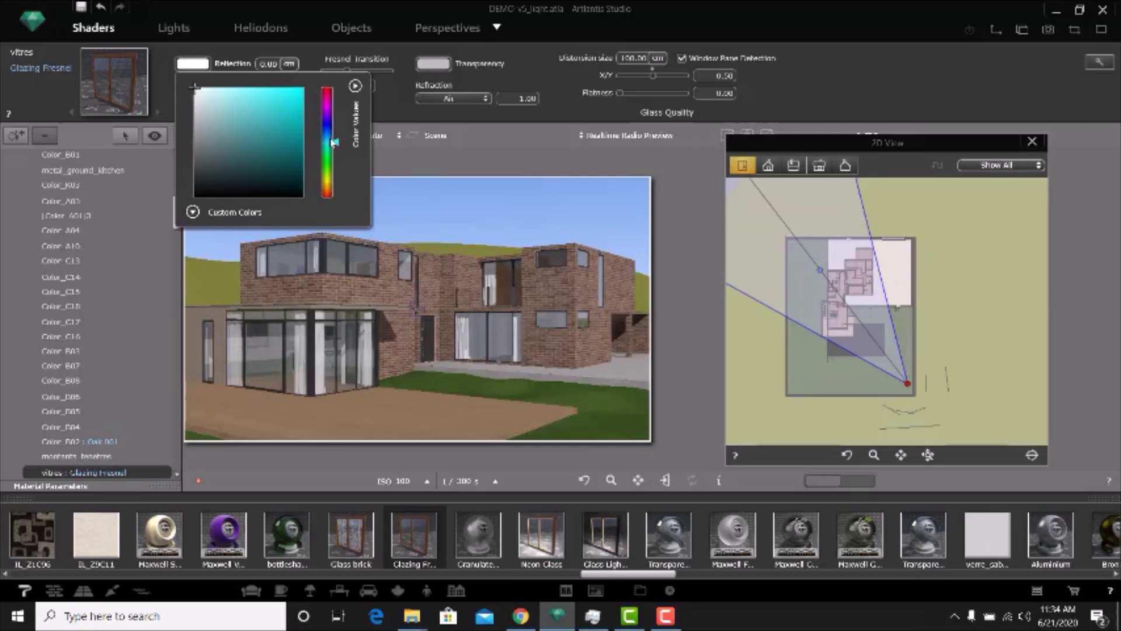
{"action": "left_click_drag", "start_coordinate": [332, 143], "coordinate": [330, 139]}
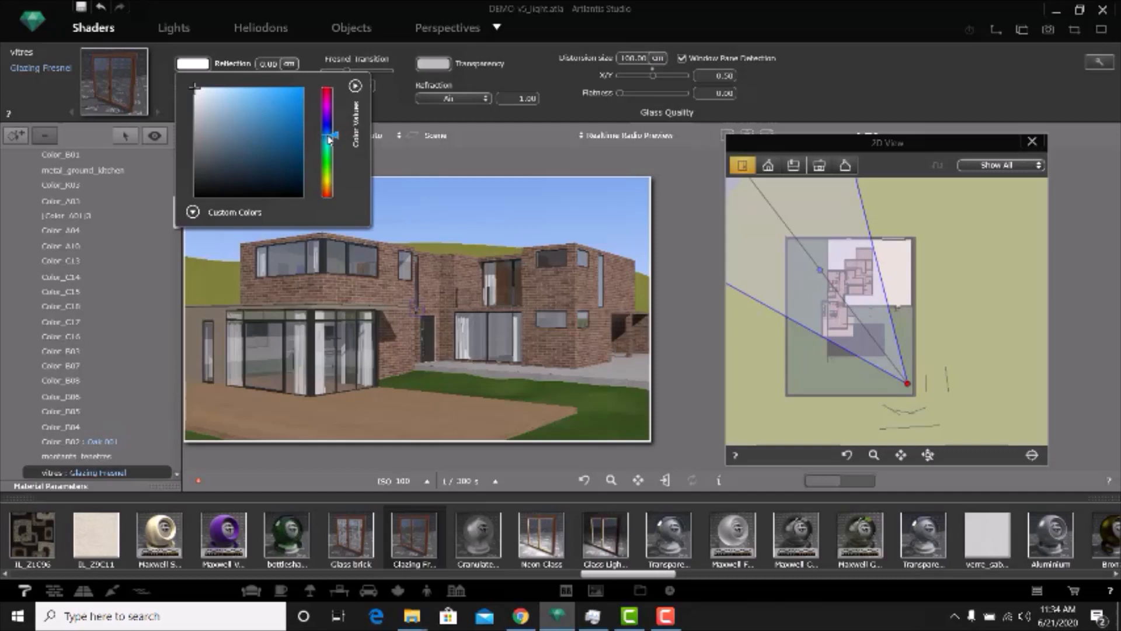
{"action": "left_click", "coordinate": [207, 92]}
{"action": "left_click", "coordinate": [206, 87]}
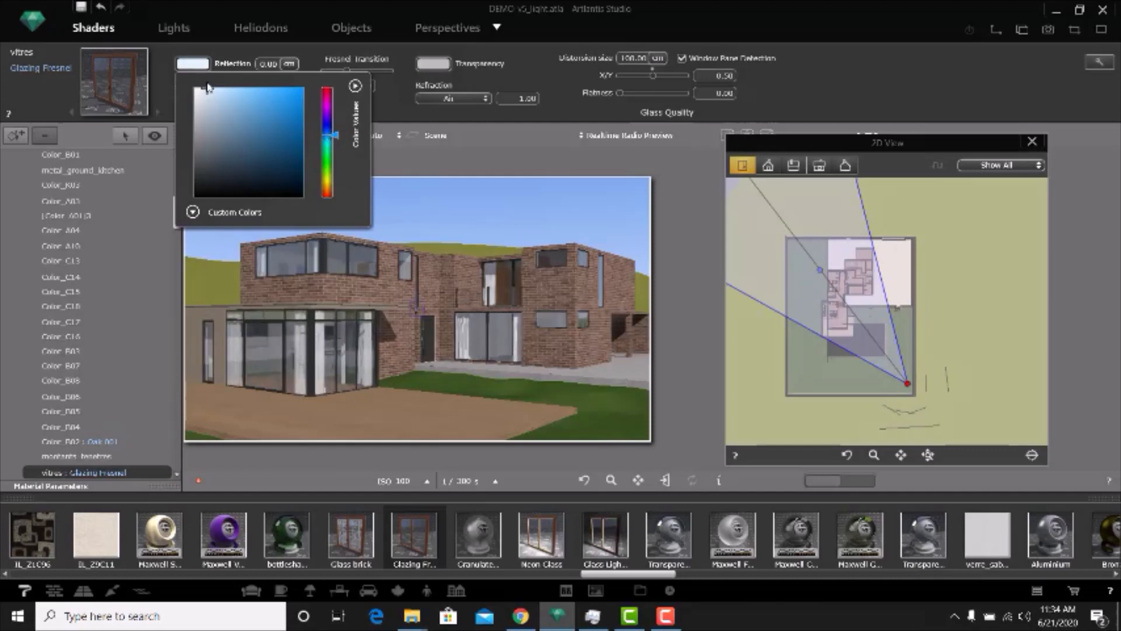
{"action": "left_click", "coordinate": [210, 87]}
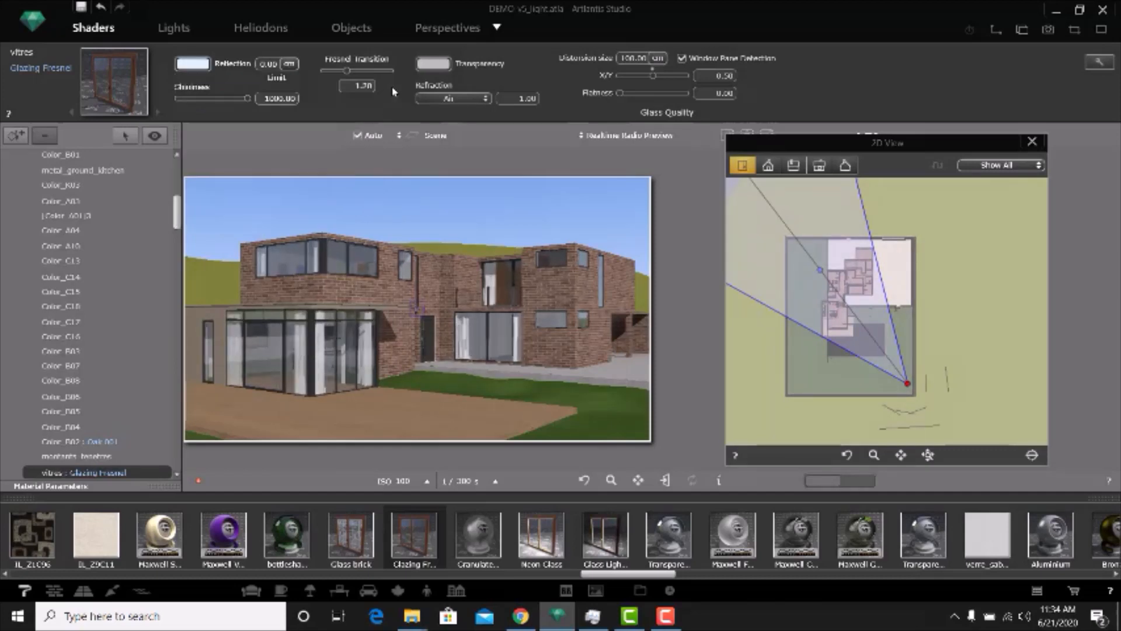
Step: Tint the window glass's transparency colour pale blue and set its Fresnel Transition to about 0.66
{"action": "left_click", "coordinate": [433, 63]}
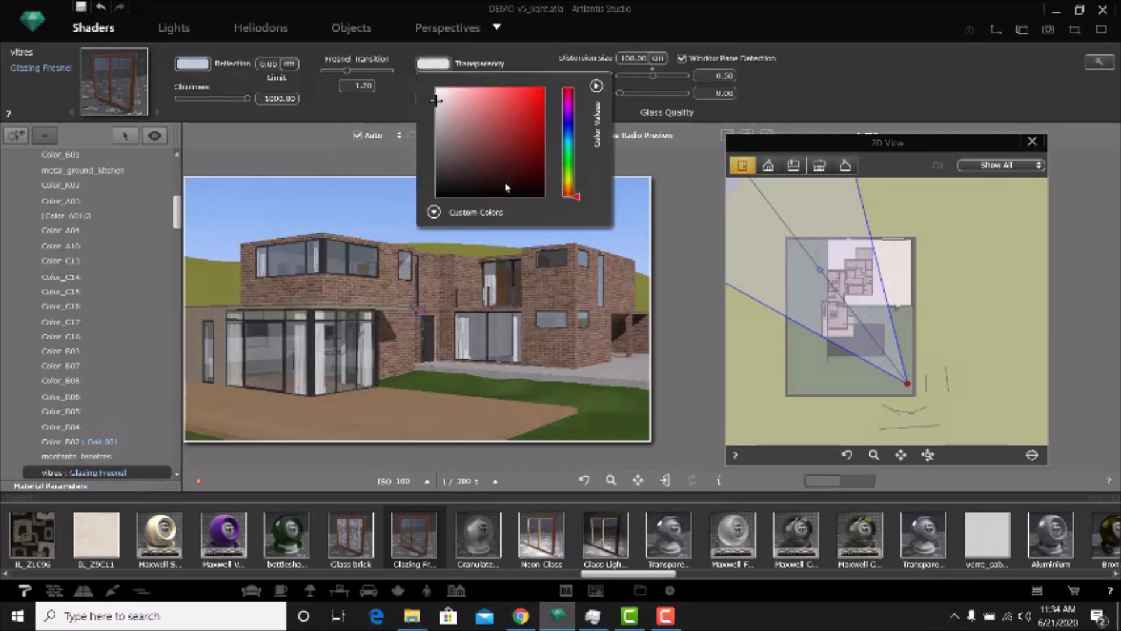
{"action": "left_click", "coordinate": [571, 137]}
{"action": "left_click", "coordinate": [447, 88]}
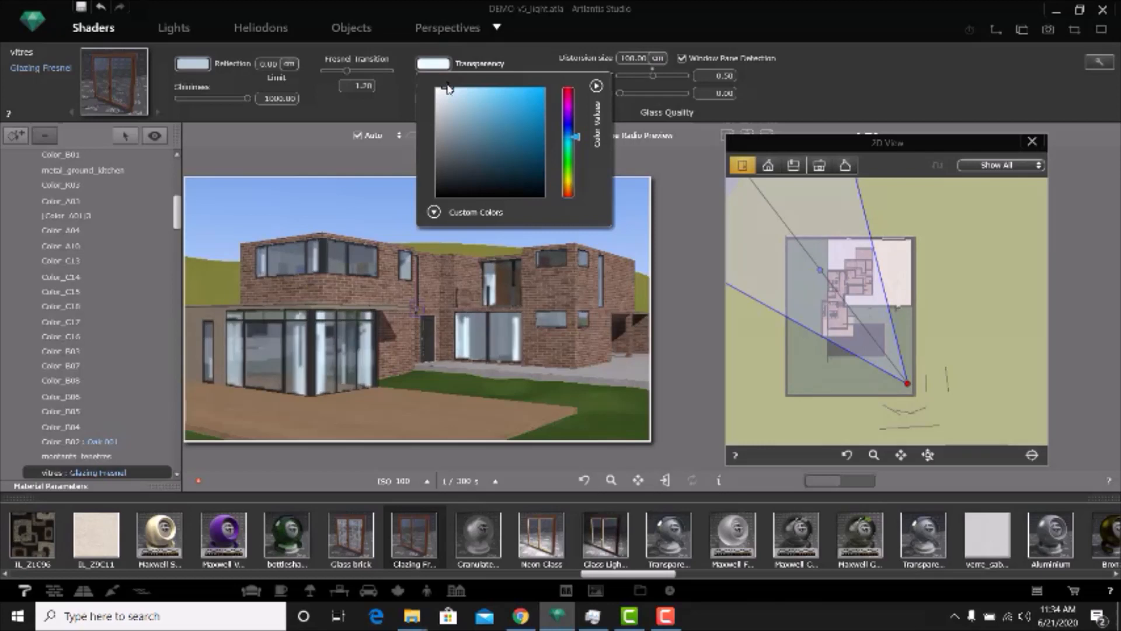
{"action": "left_click", "coordinate": [408, 97]}
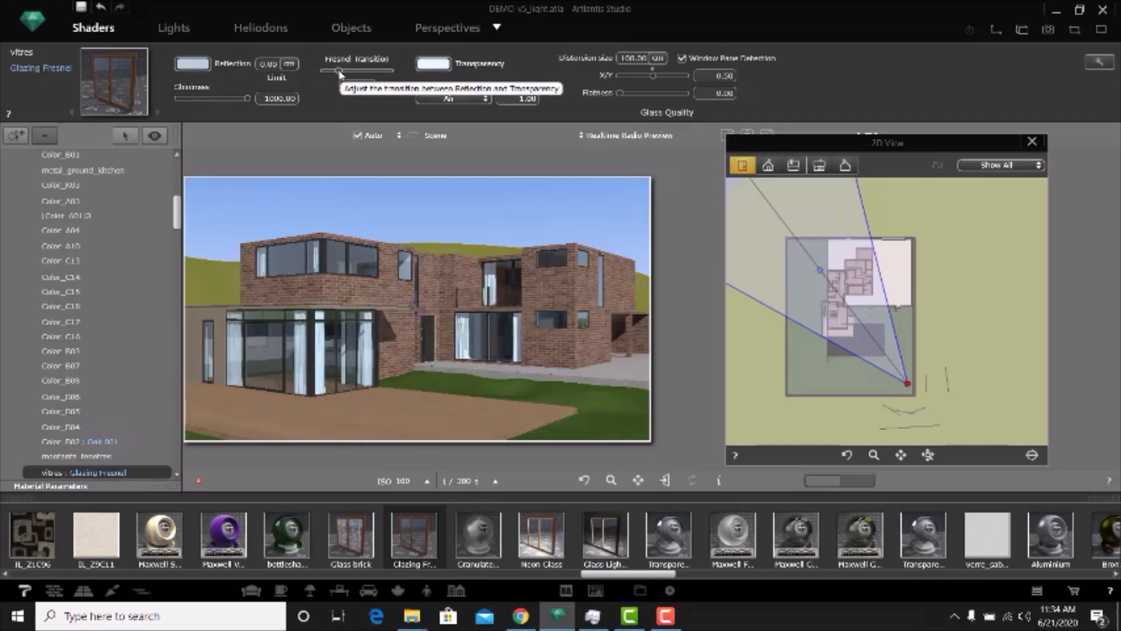
{"action": "left_click_drag", "start_coordinate": [345, 70], "coordinate": [338, 71]}
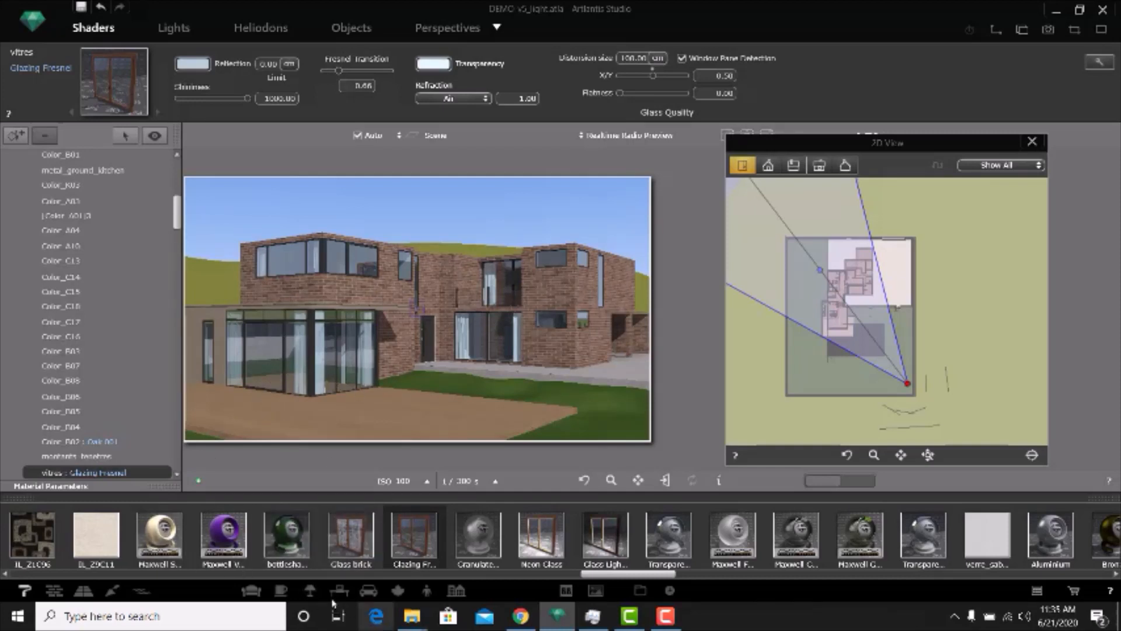
Step: Place the sofa BC NB Studio object from the furniture catalog on the terrace in front of the glazed room
{"action": "left_click", "coordinate": [280, 588]}
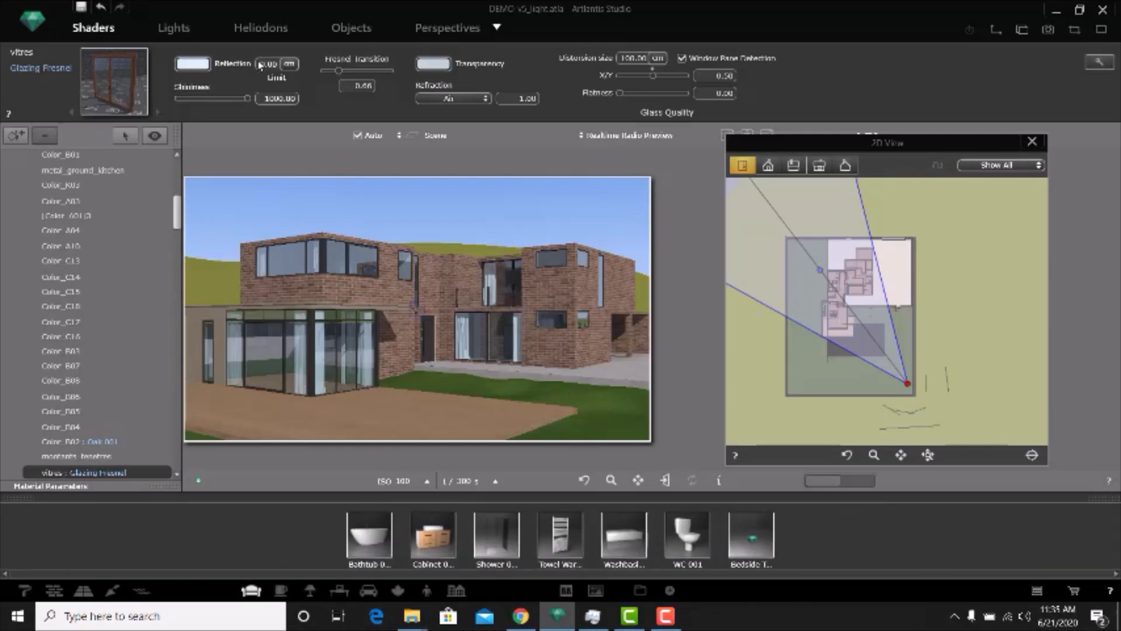
{"action": "left_click", "coordinate": [351, 28]}
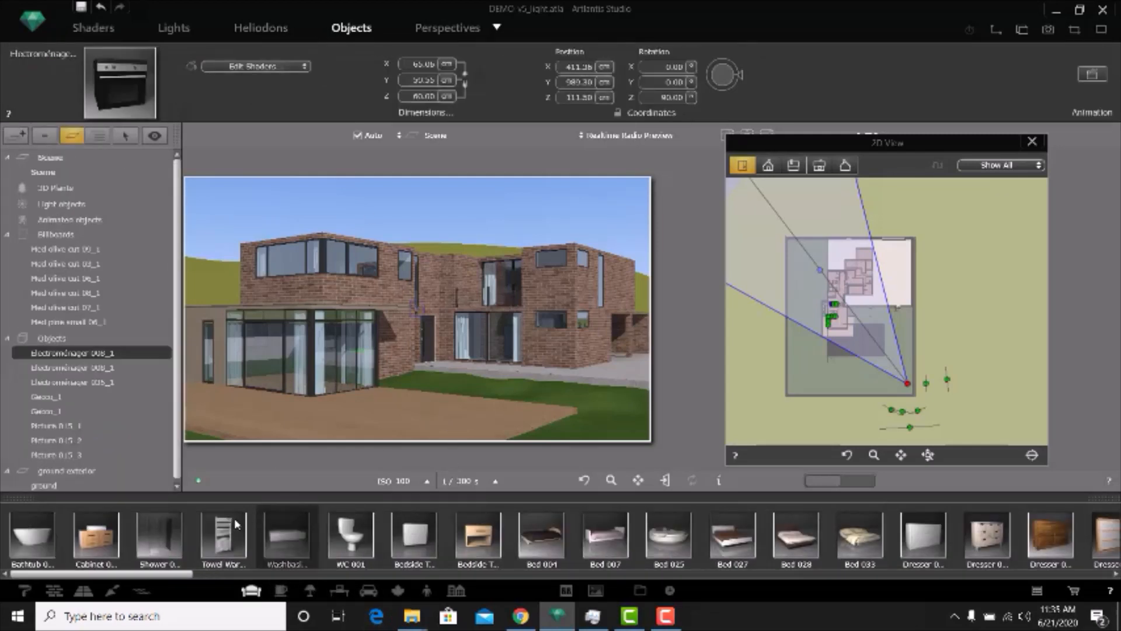
{"action": "left_click_drag", "start_coordinate": [113, 578], "coordinate": [402, 583]}
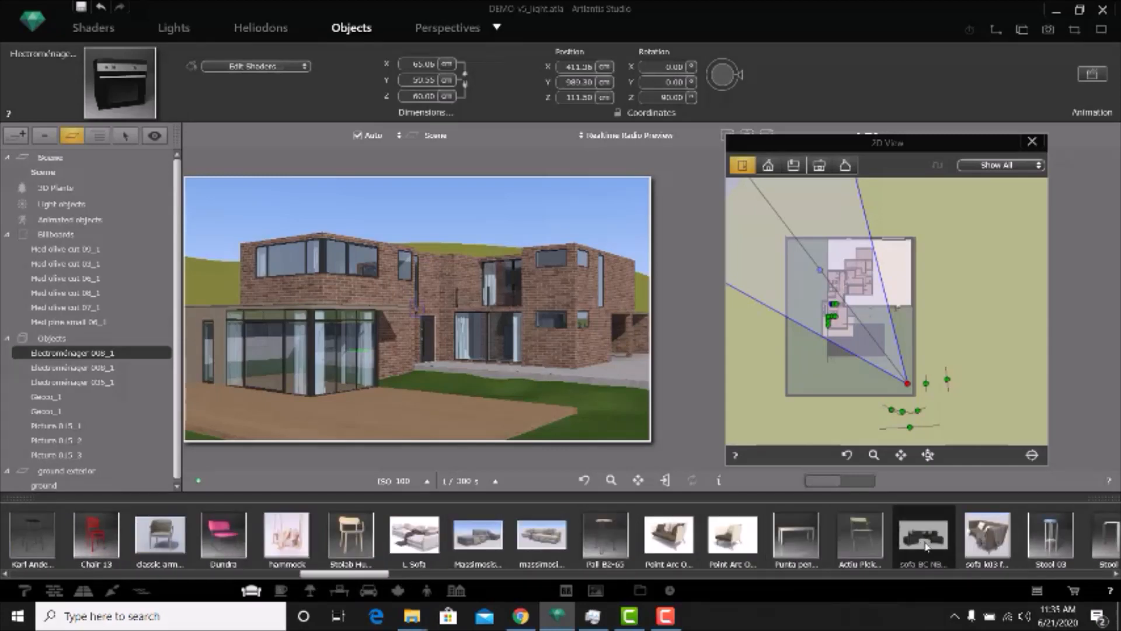
{"action": "left_click_drag", "start_coordinate": [924, 537], "coordinate": [357, 409]}
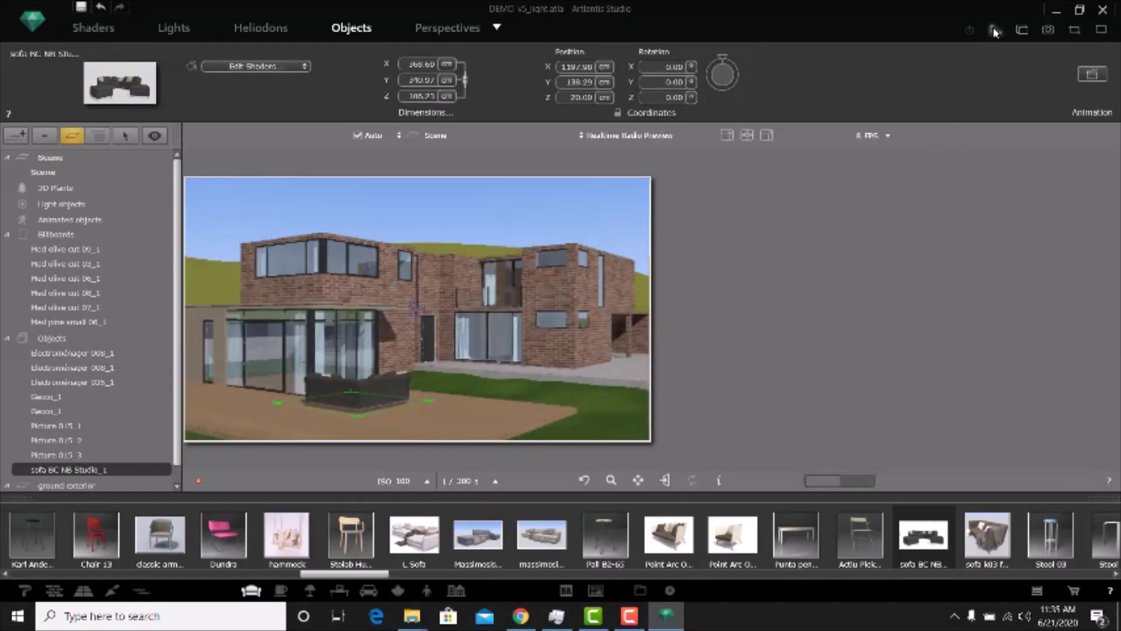
Step: In the 2D view, move the sofa inside the glazed room to about X 533, Y 574 cm and rotate it about 88°
{"action": "left_click", "coordinate": [992, 37]}
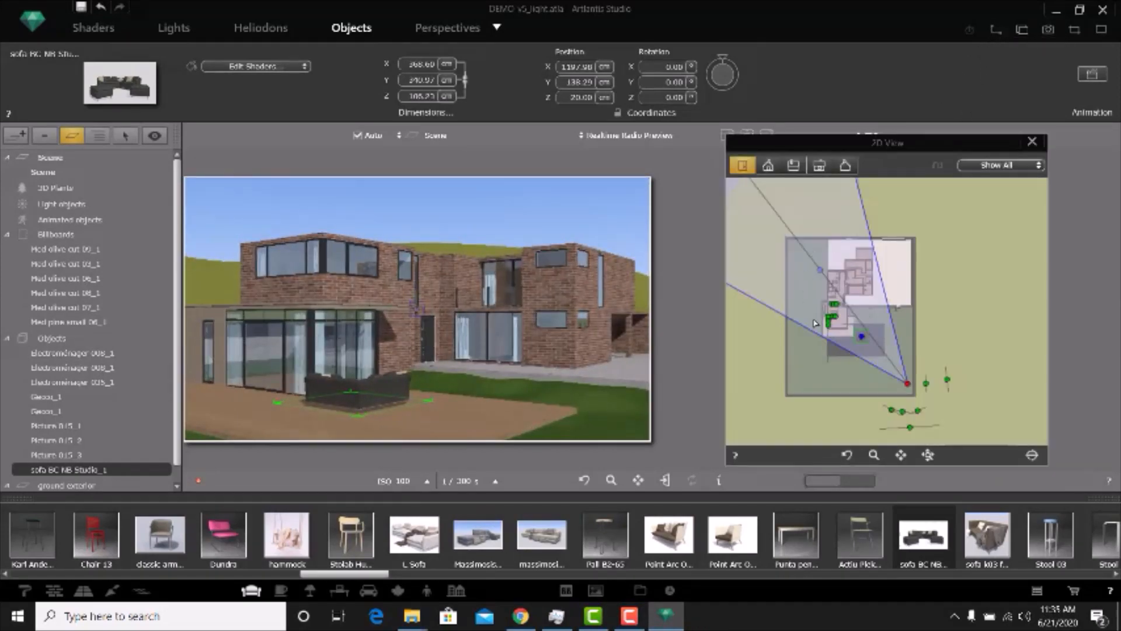
{"action": "scroll", "coordinate": [839, 322], "scroll_direction": "up", "scroll_amount": 5}
{"action": "left_click_drag", "start_coordinate": [929, 386], "coordinate": [839, 335]}
{"action": "mouse_move", "coordinate": [833, 325]}
{"action": "left_mouse_down"}
{"action": "mouse_move", "coordinate": [759, 320]}
{"action": "mouse_move", "coordinate": [825, 329]}
{"action": "left_mouse_up"}
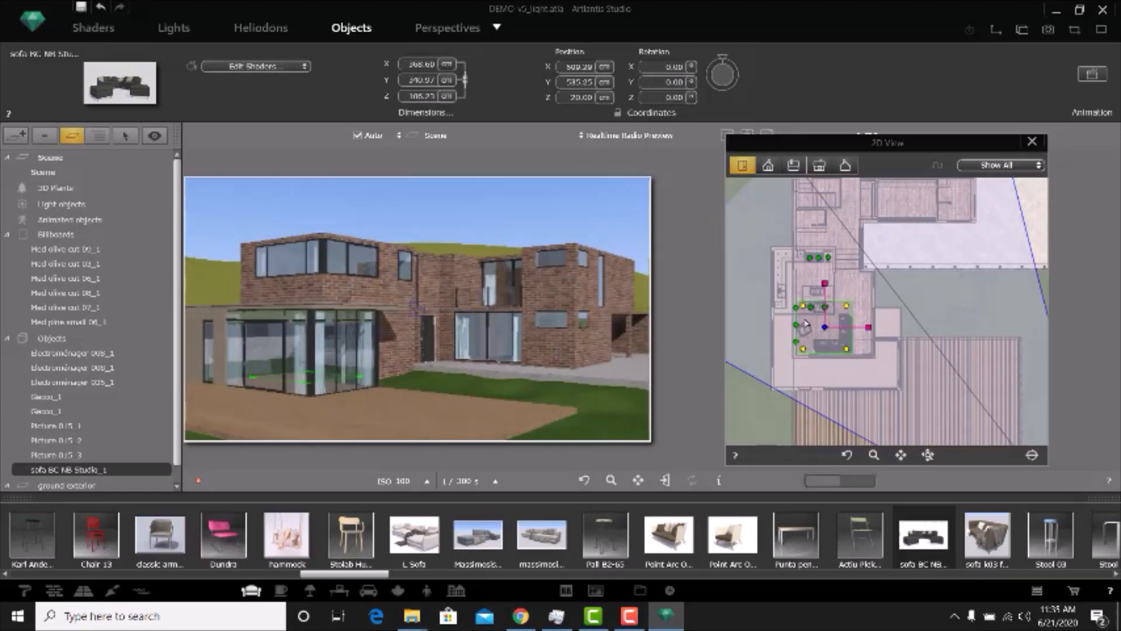
{"action": "left_click_drag", "start_coordinate": [848, 311], "coordinate": [860, 362]}
{"action": "left_click_drag", "start_coordinate": [824, 329], "coordinate": [829, 330]}
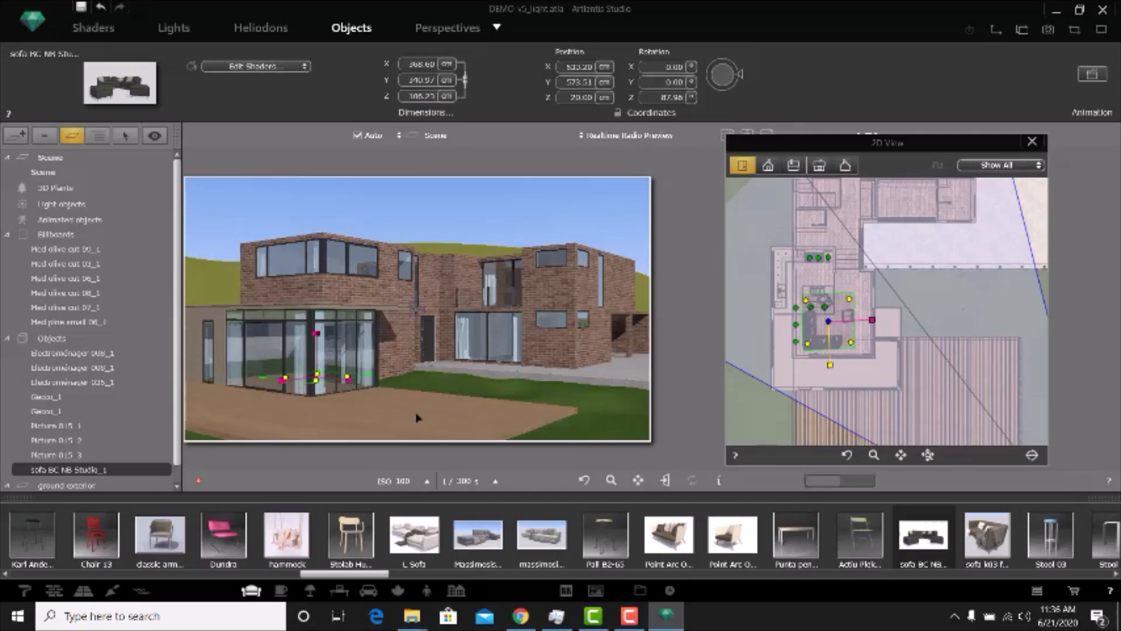
Step: Test greyer transparency colours on the window glass and return to pale blue
{"action": "left_click", "coordinate": [91, 32]}
{"action": "left_click", "coordinate": [294, 388]}
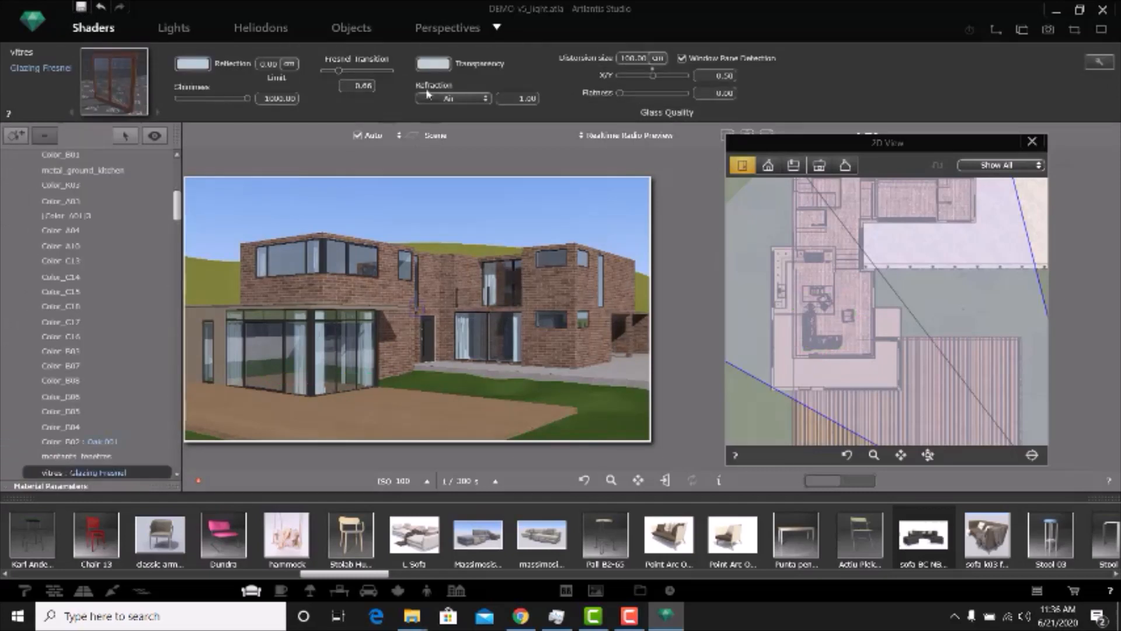
{"action": "left_click", "coordinate": [432, 63]}
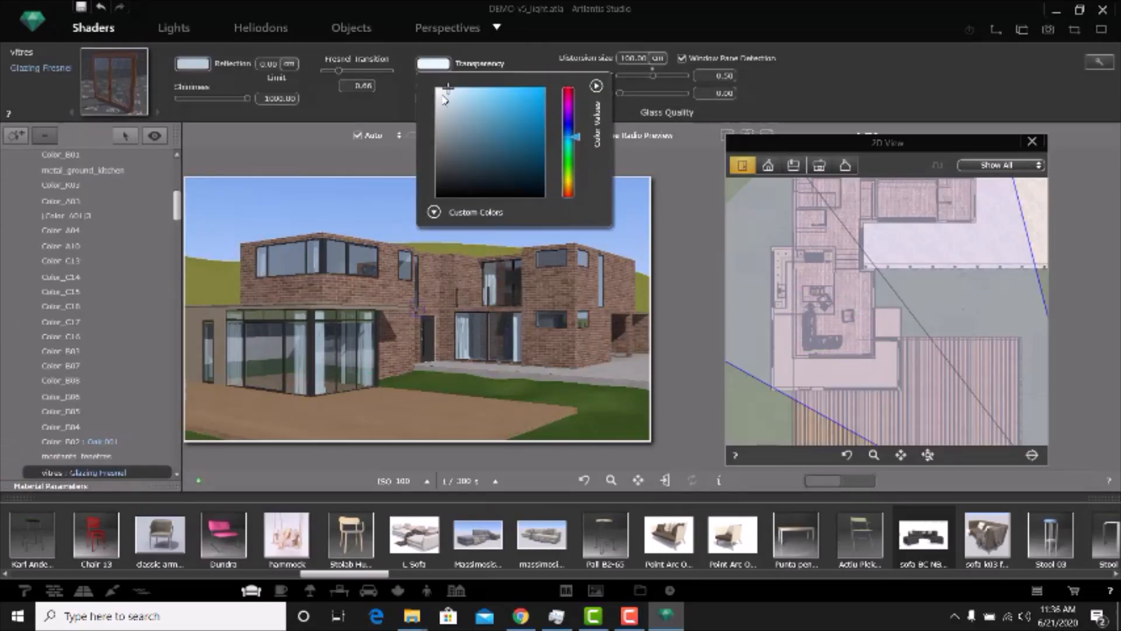
{"action": "left_click", "coordinate": [440, 115]}
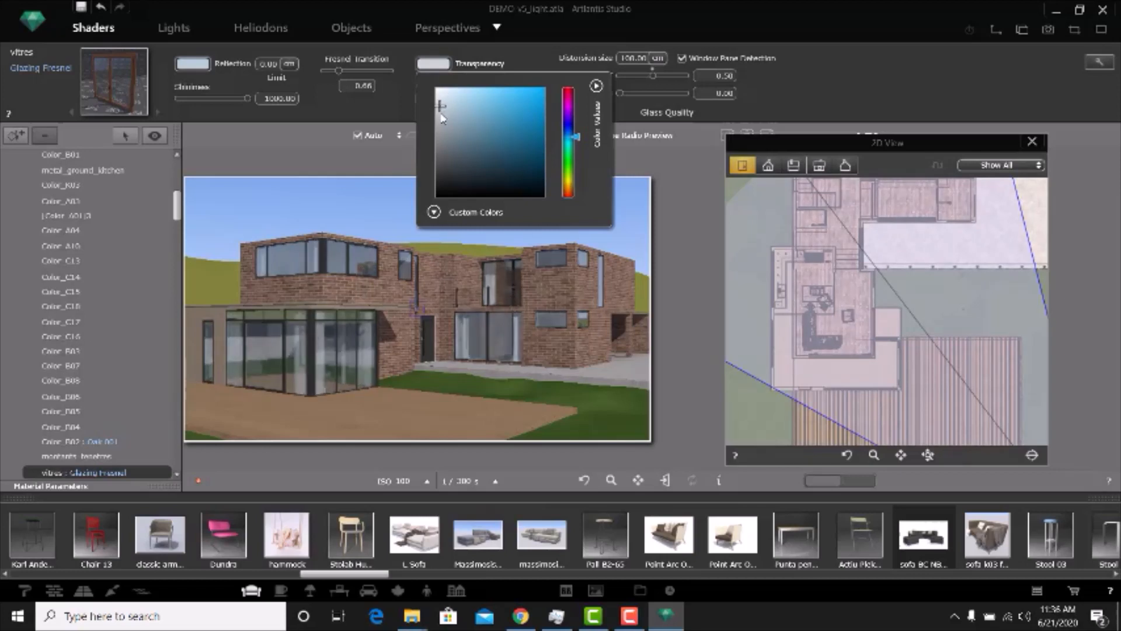
{"action": "left_click", "coordinate": [444, 130]}
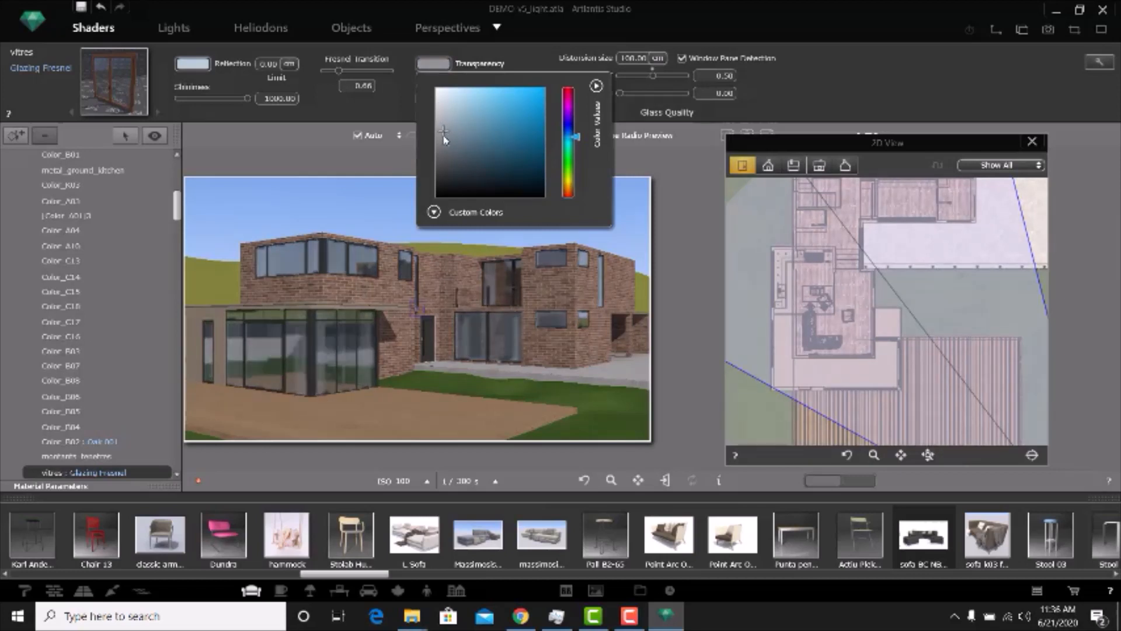
{"action": "left_click", "coordinate": [447, 88]}
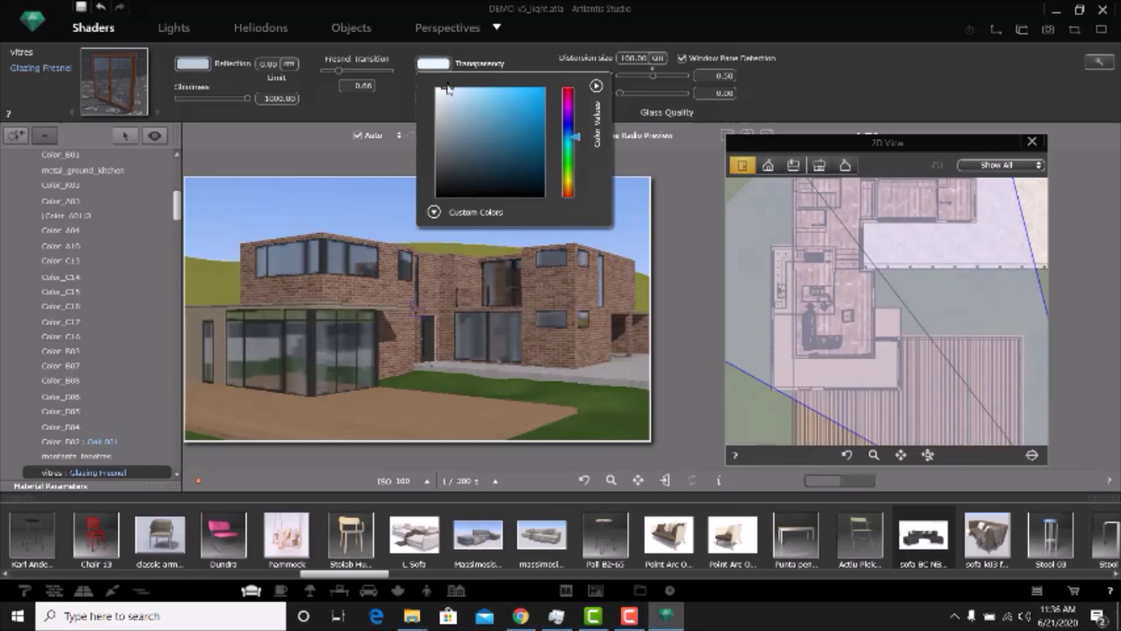
Step: Darken the window glass's reflection colour to a medium bluish grey
{"action": "left_click", "coordinate": [193, 64]}
{"action": "left_click", "coordinate": [193, 64]}
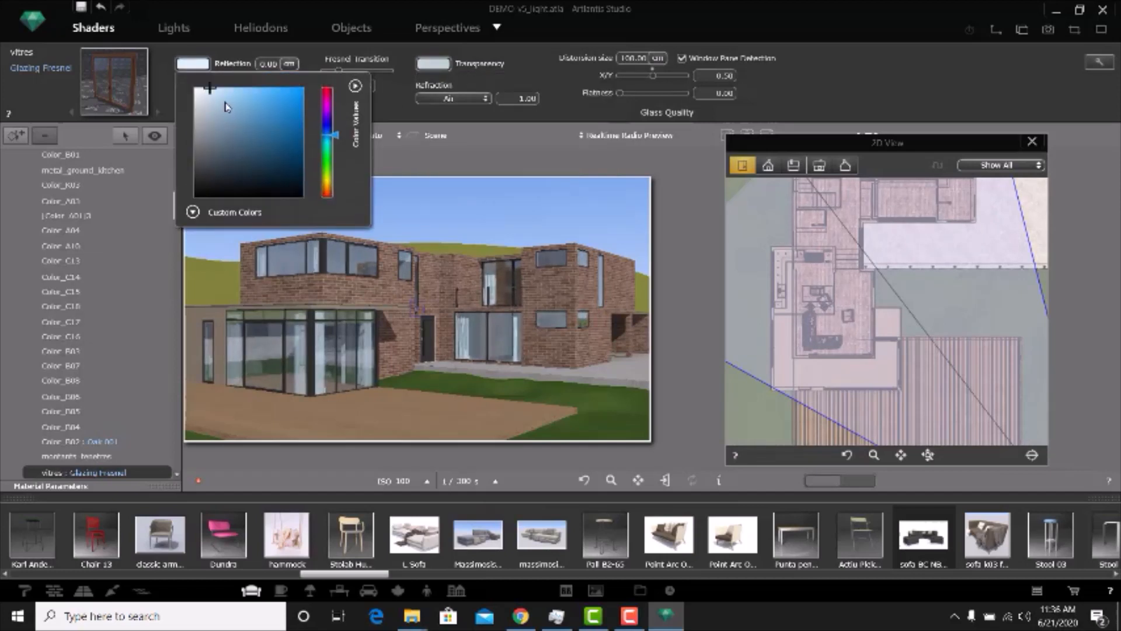
{"action": "left_click", "coordinate": [202, 117]}
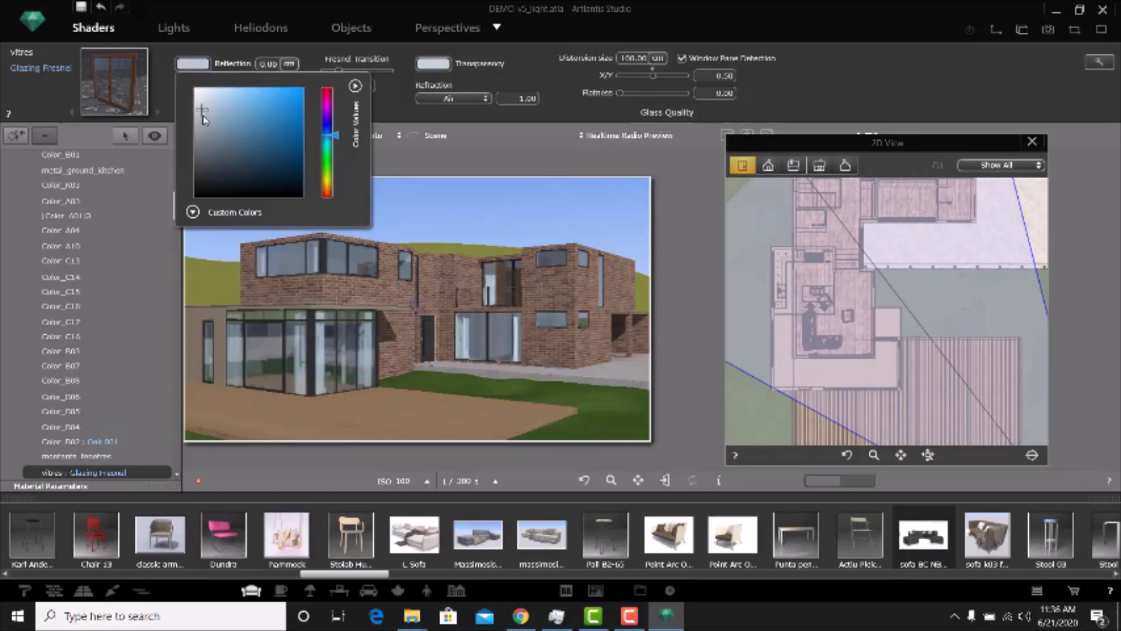
{"action": "left_click", "coordinate": [203, 124]}
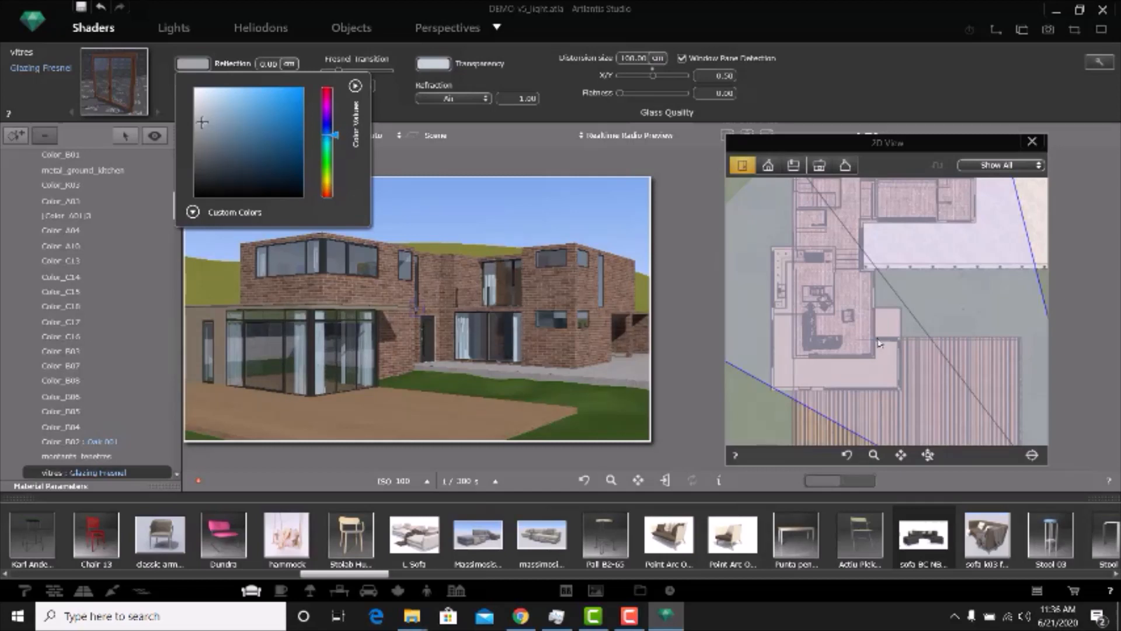
Step: Move the sofa in the plan view toward the terrace-side glazed corner, to about X 720, Y 339 cm
{"action": "left_click", "coordinate": [337, 33]}
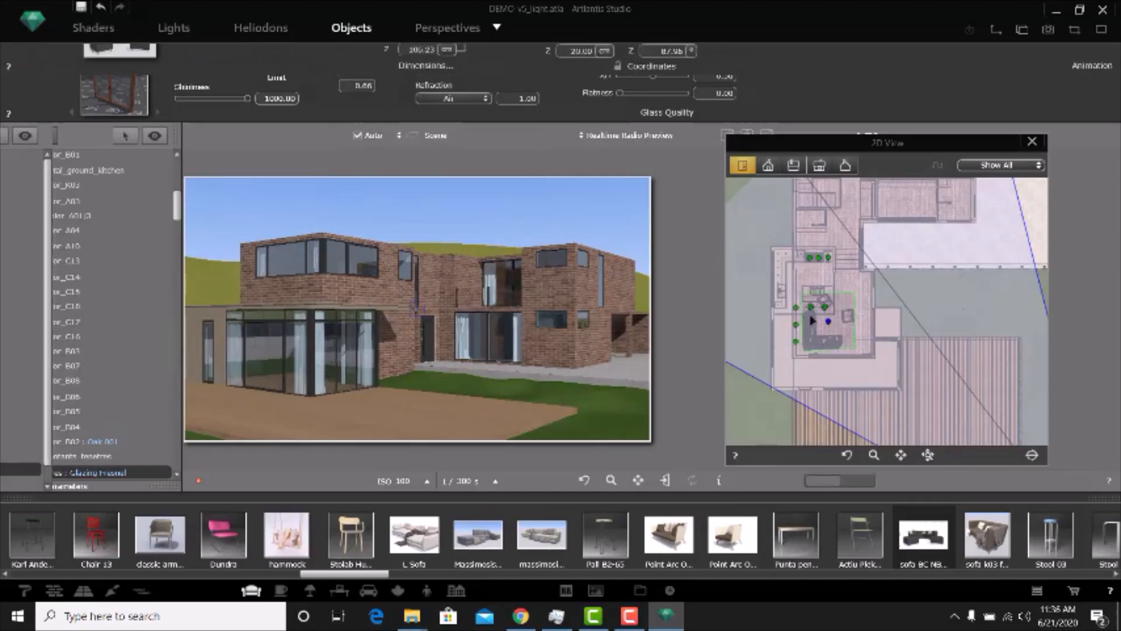
{"action": "left_click", "coordinate": [816, 336]}
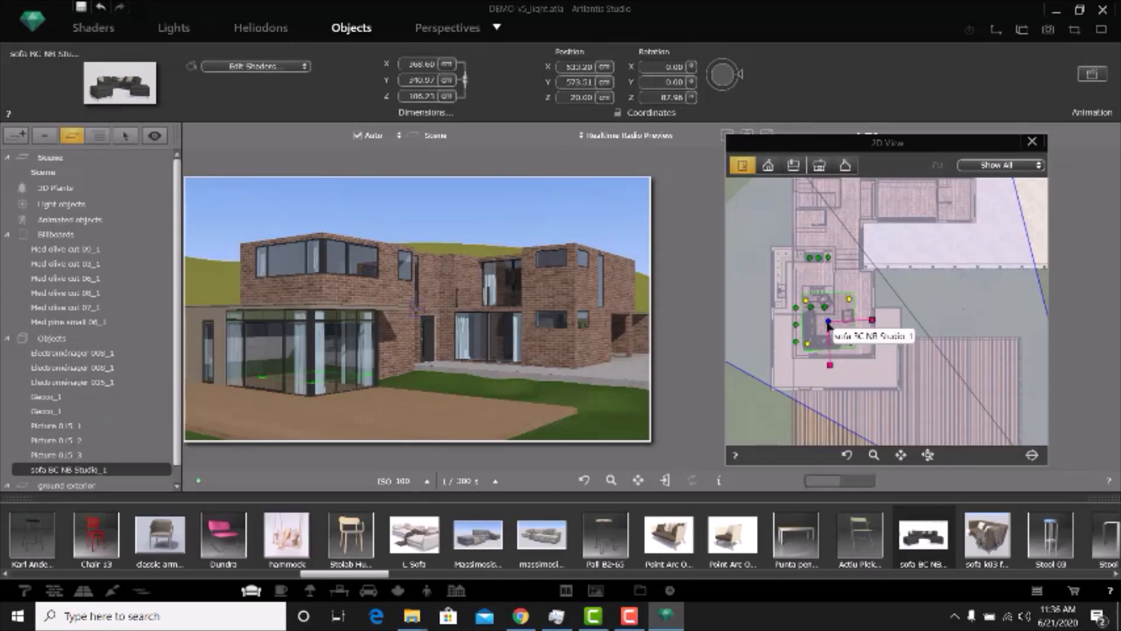
{"action": "left_click_drag", "start_coordinate": [817, 329], "coordinate": [860, 359]}
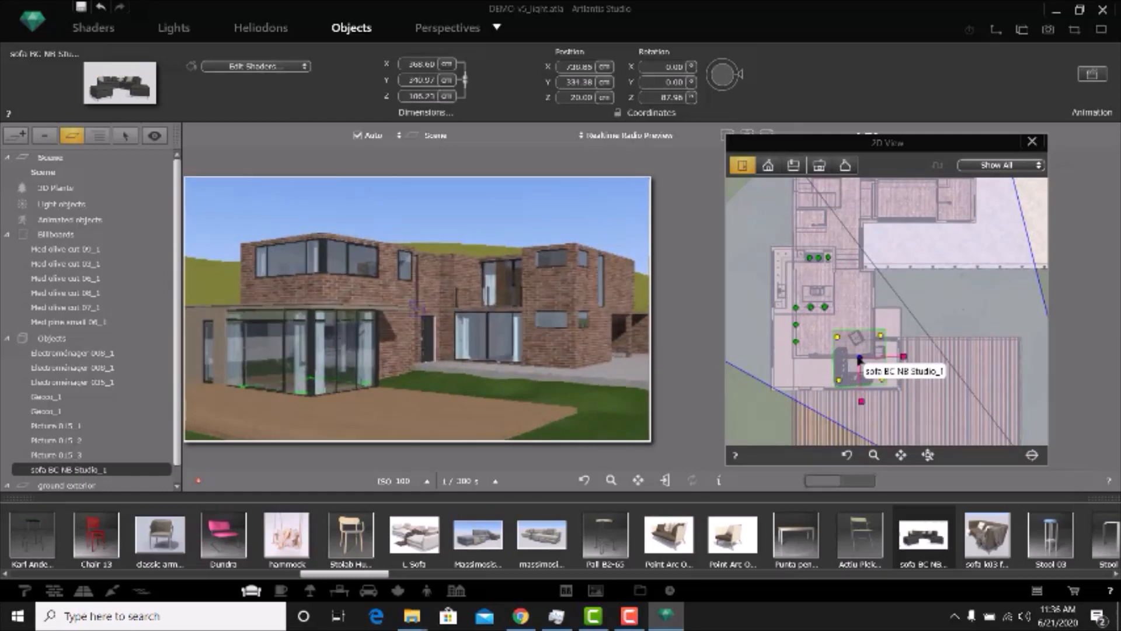
{"action": "left_click_drag", "start_coordinate": [859, 358], "coordinate": [857, 358]}
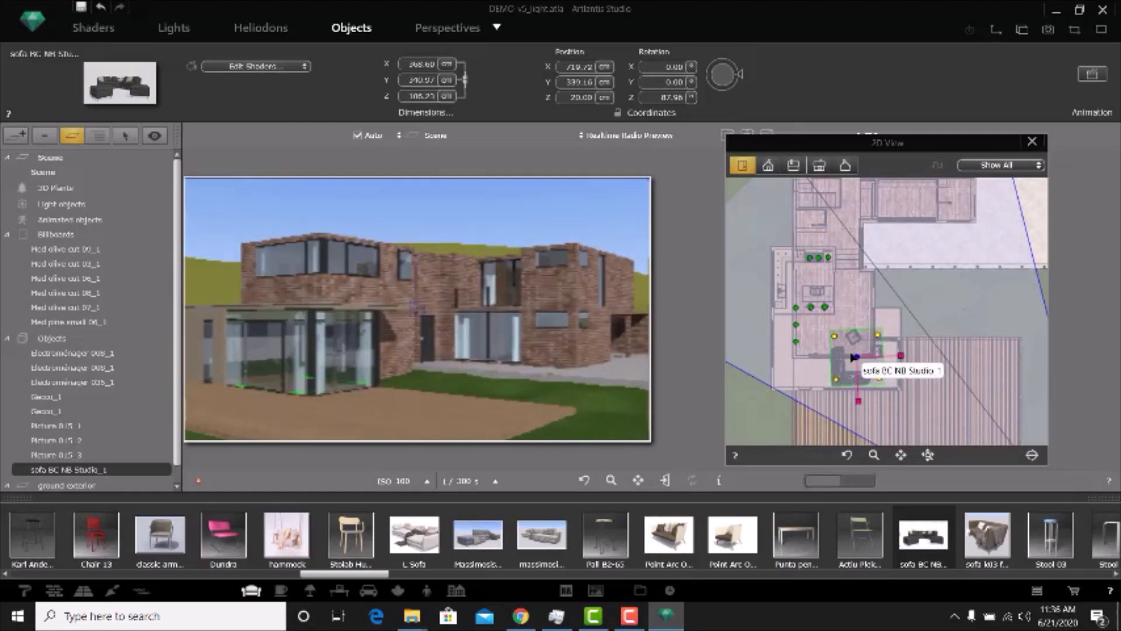
Step: Check the sofa's floor level and placement in the front and side elevation views
{"action": "left_click", "coordinate": [768, 166]}
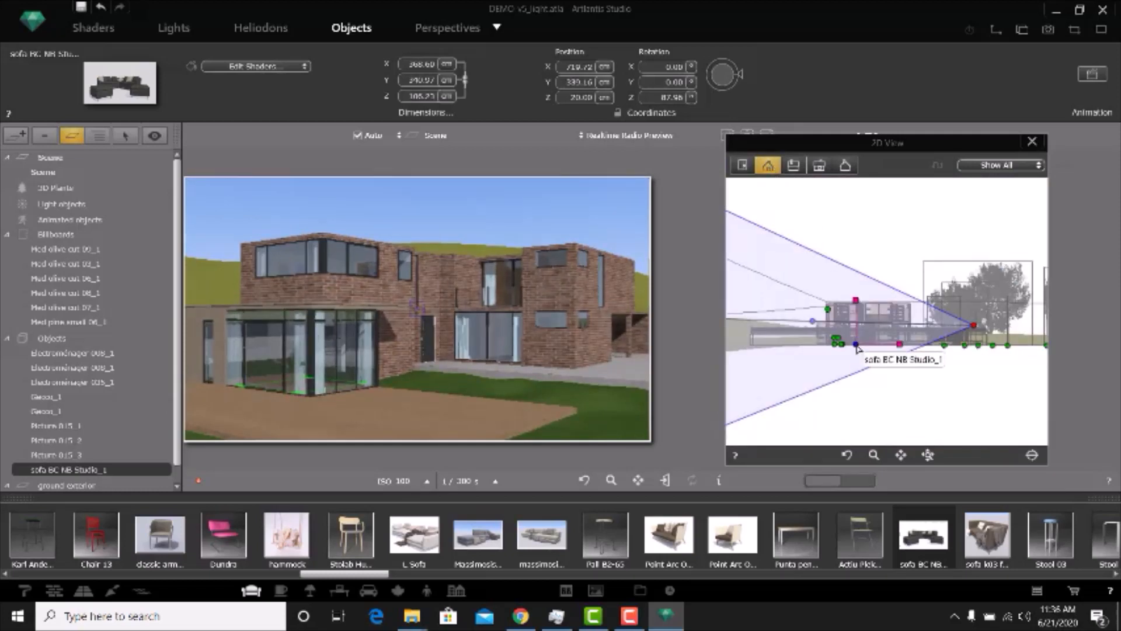
{"action": "scroll", "coordinate": [856, 346], "scroll_direction": "up", "scroll_amount": 5}
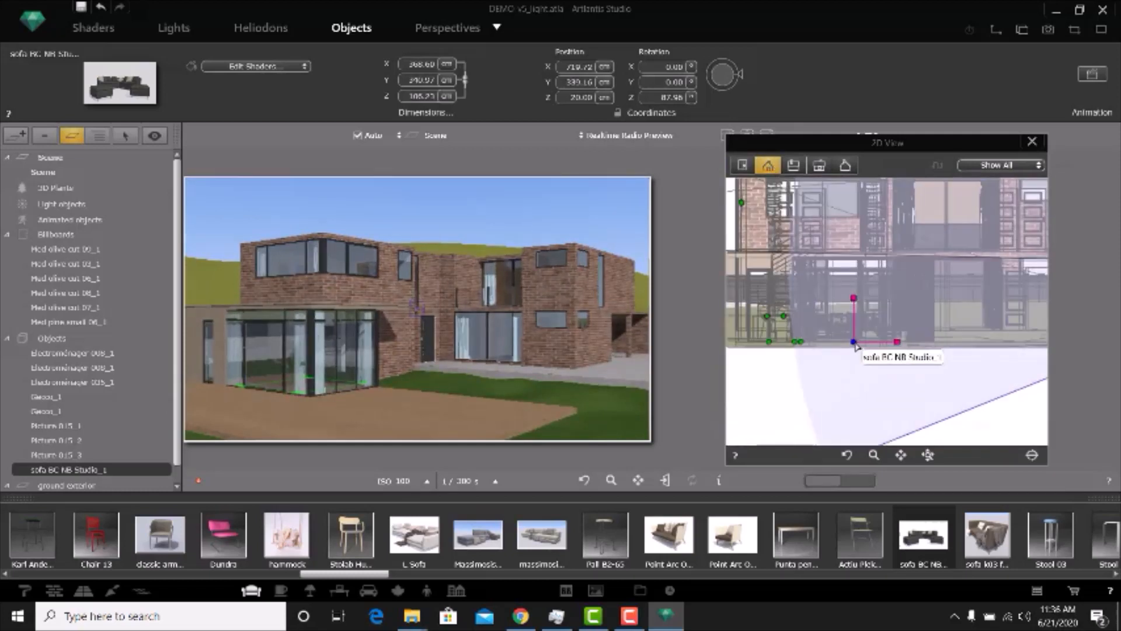
{"action": "left_click", "coordinate": [819, 166]}
{"action": "left_click", "coordinate": [792, 165]}
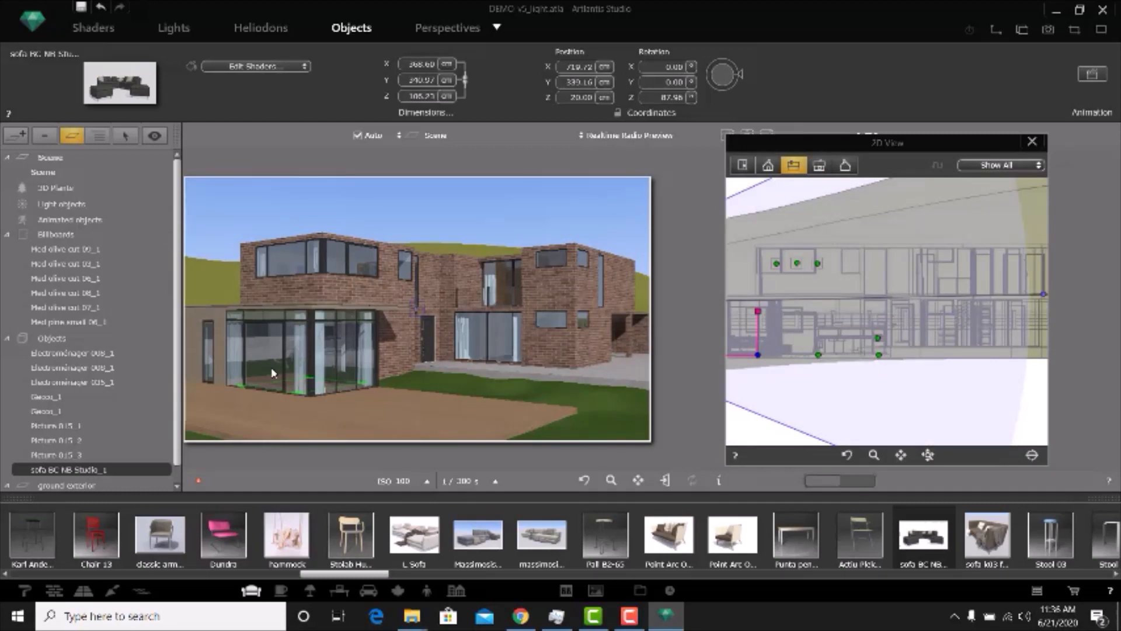
Step: Bring the camera in close to the corner of the ground-floor glazed room
{"action": "scroll", "coordinate": [313, 389], "scroll_direction": "down", "scroll_amount": 2}
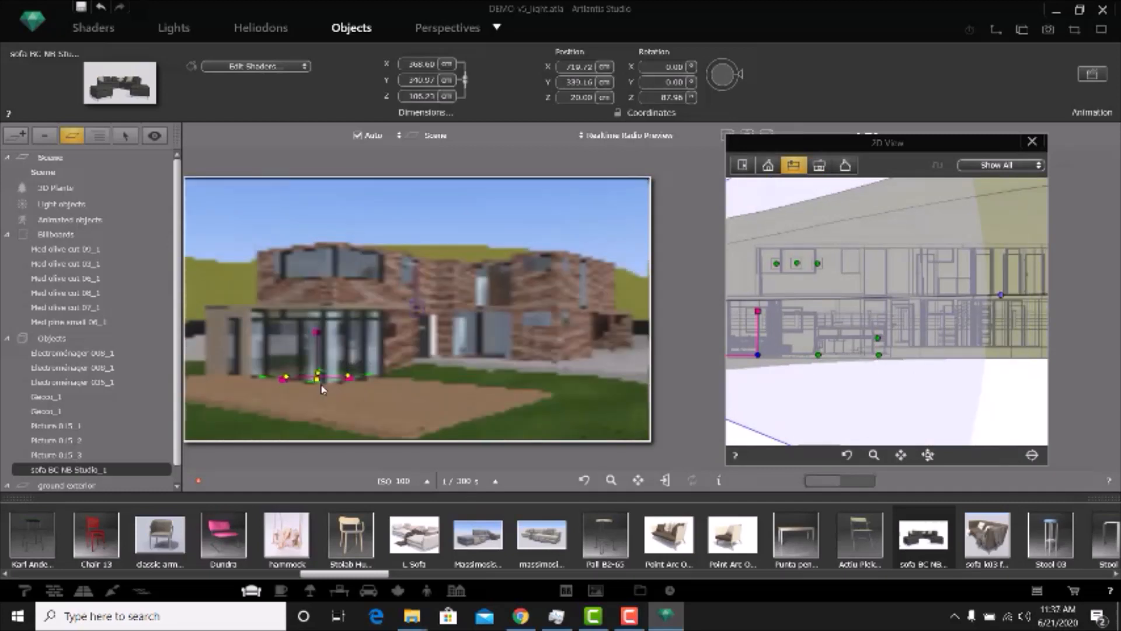
{"action": "scroll", "coordinate": [262, 383], "scroll_direction": "up", "scroll_amount": 3}
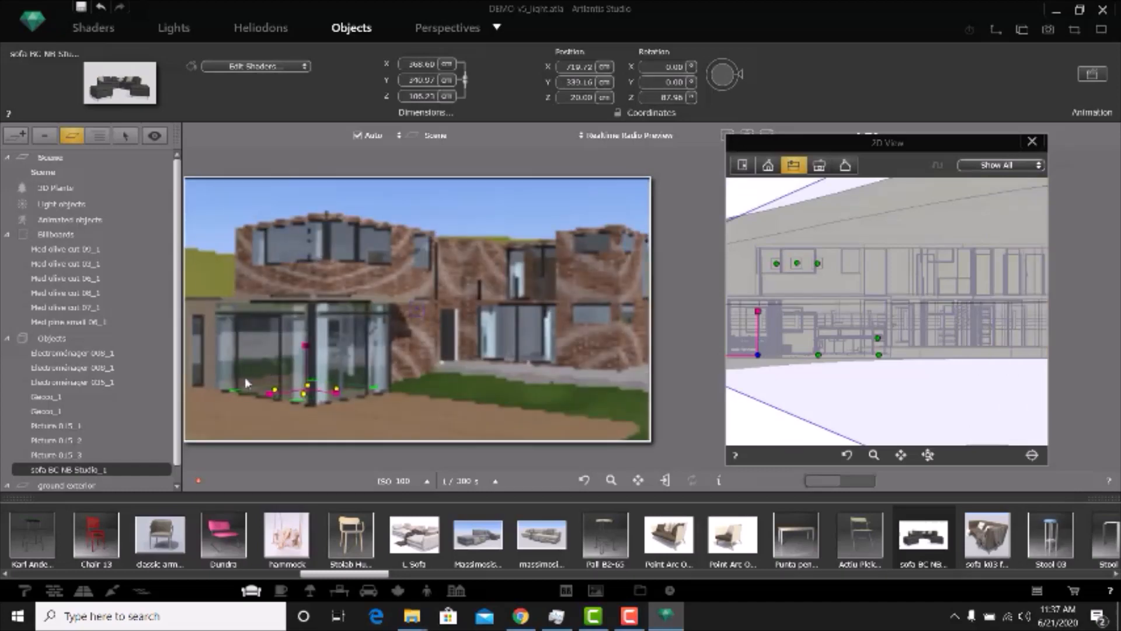
{"action": "left_click", "coordinate": [635, 480]}
{"action": "left_click_drag", "start_coordinate": [358, 383], "coordinate": [441, 390]}
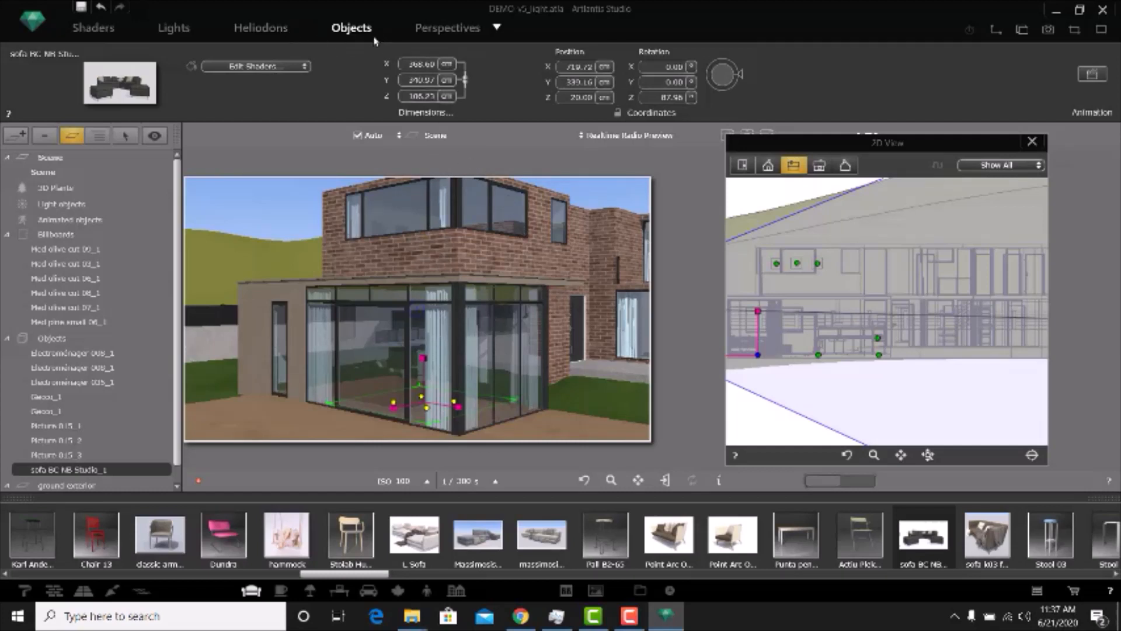
Step: Try rotating the sofa to about 122° and placing it at about X 752, Y 366 cm in the glazed room
{"action": "left_click_drag", "start_coordinate": [431, 403], "coordinate": [394, 398]}
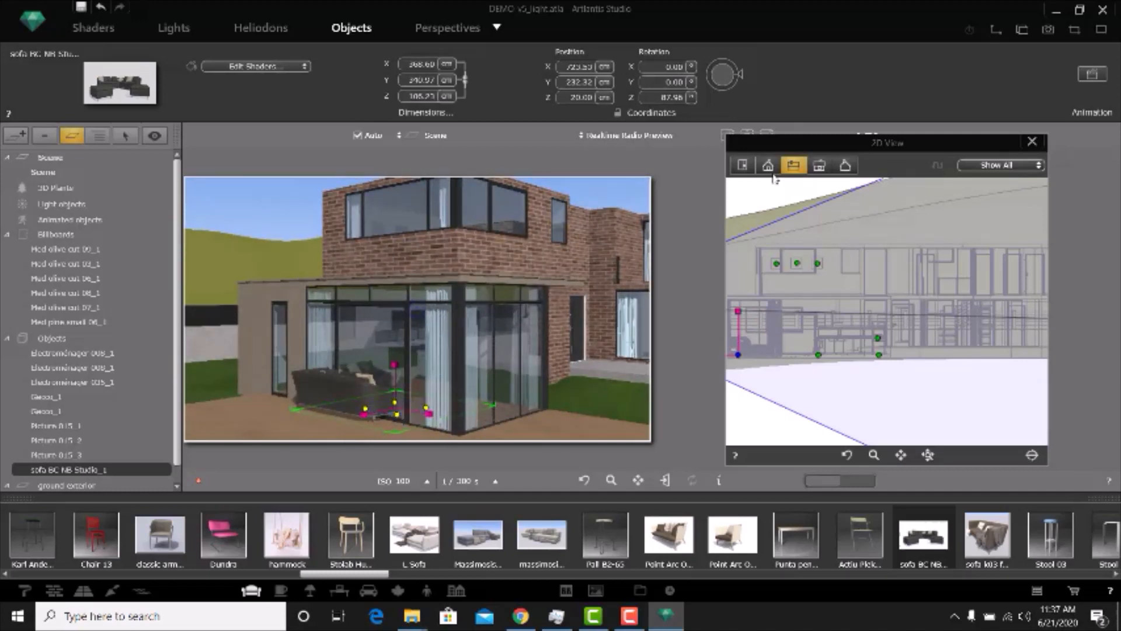
{"action": "left_click", "coordinate": [742, 164]}
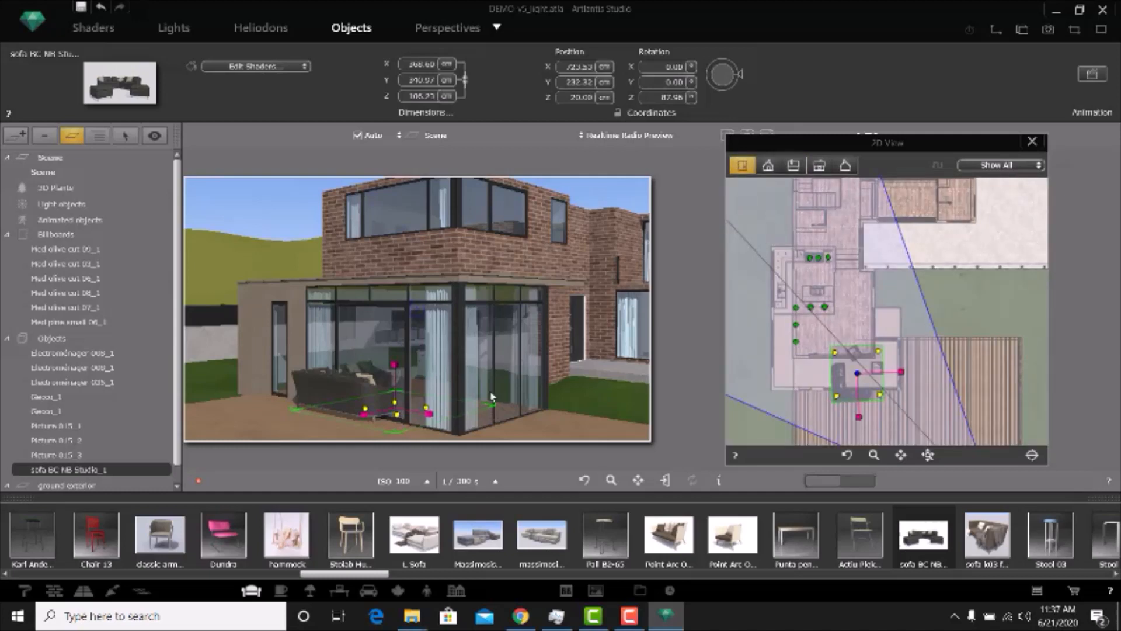
{"action": "mouse_move", "coordinate": [406, 408]}
{"action": "left_mouse_down"}
{"action": "mouse_move", "coordinate": [432, 392]}
{"action": "mouse_move", "coordinate": [410, 419]}
{"action": "mouse_move", "coordinate": [418, 404]}
{"action": "left_mouse_up"}
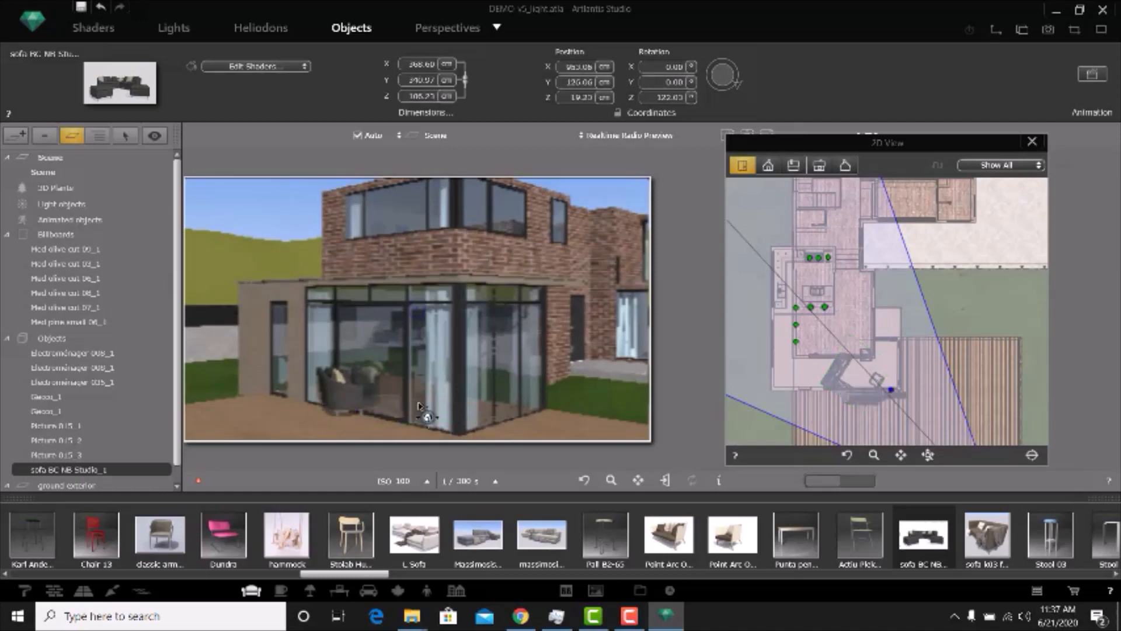
{"action": "key", "text": "ctrl+z"}
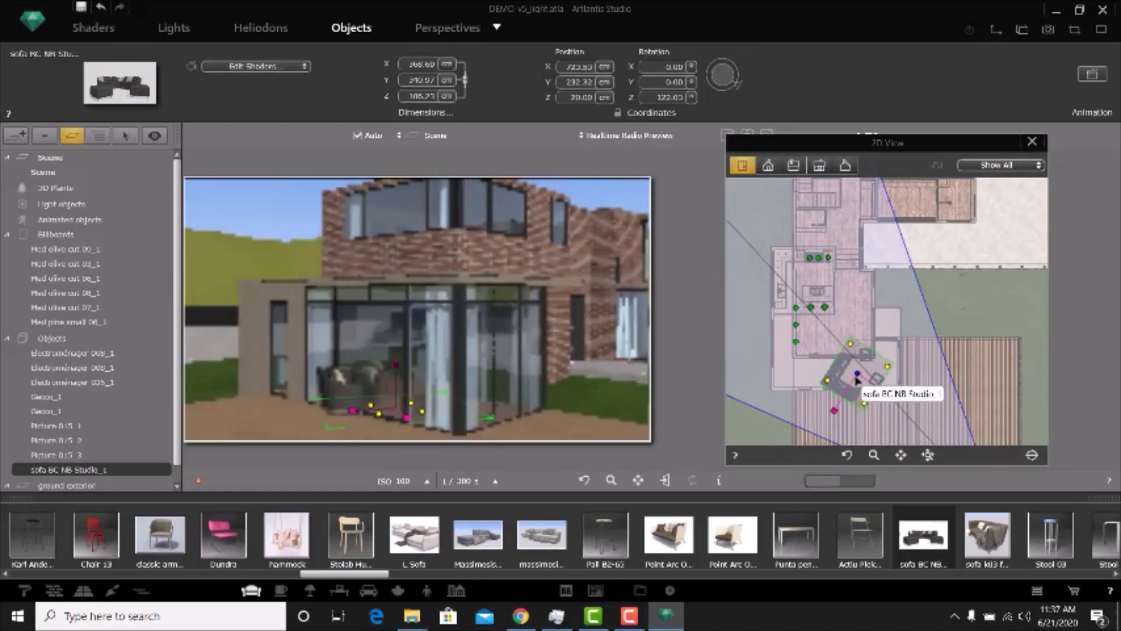
{"action": "left_click_drag", "start_coordinate": [857, 372], "coordinate": [862, 355]}
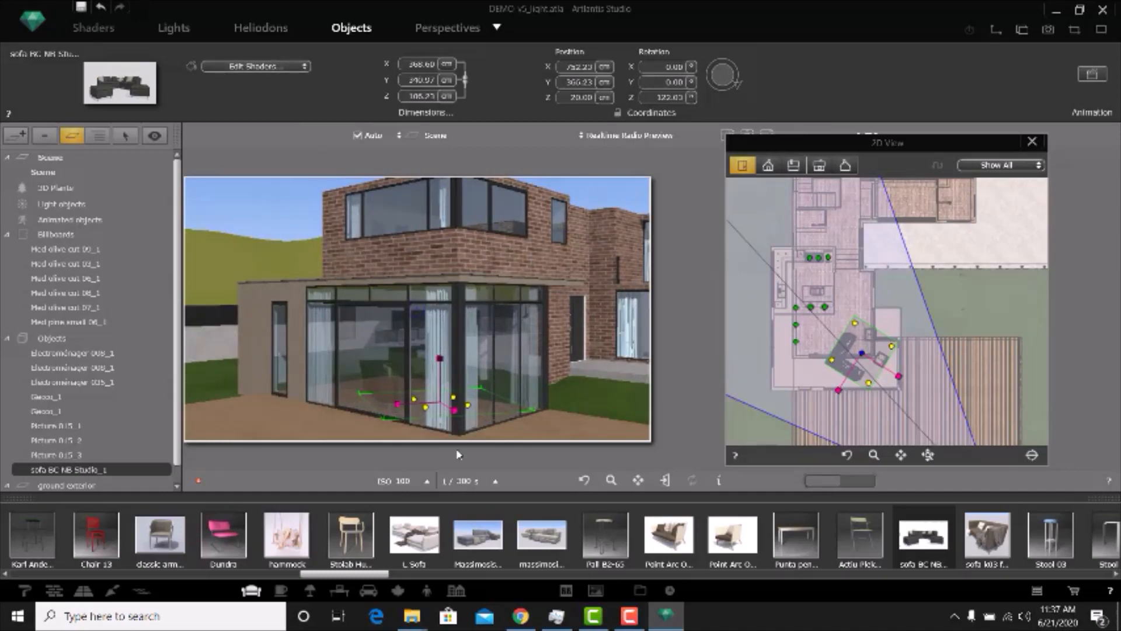
Step: Test the window glass's reflection colour at near black and at light grey
{"action": "left_click", "coordinate": [374, 365]}
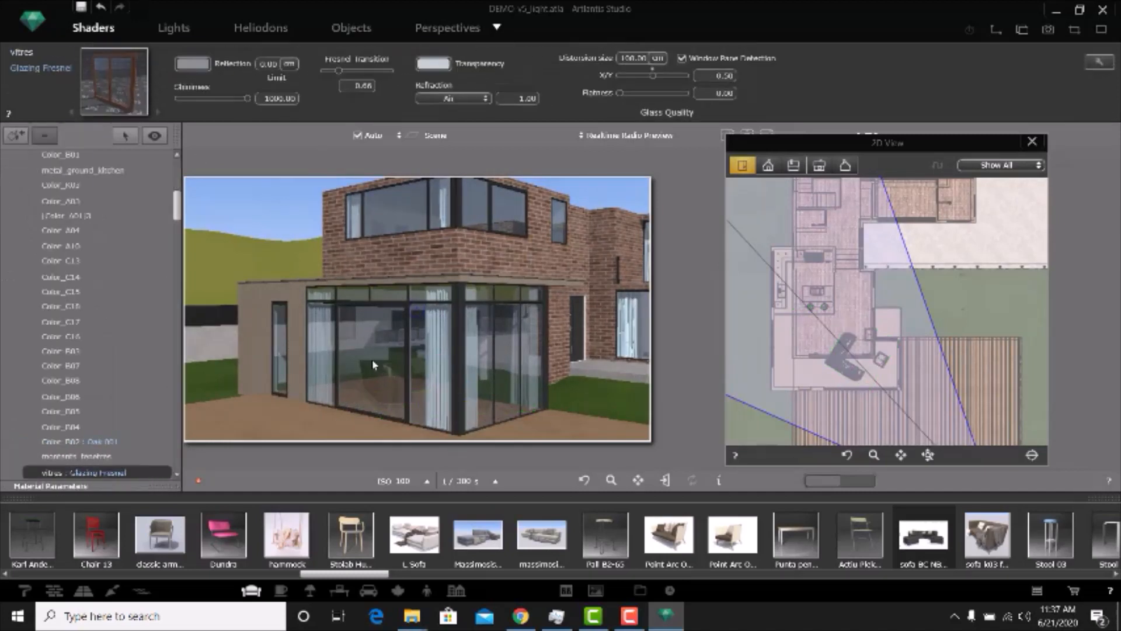
{"action": "left_click", "coordinate": [192, 64]}
{"action": "left_click_drag", "start_coordinate": [202, 136], "coordinate": [190, 182]}
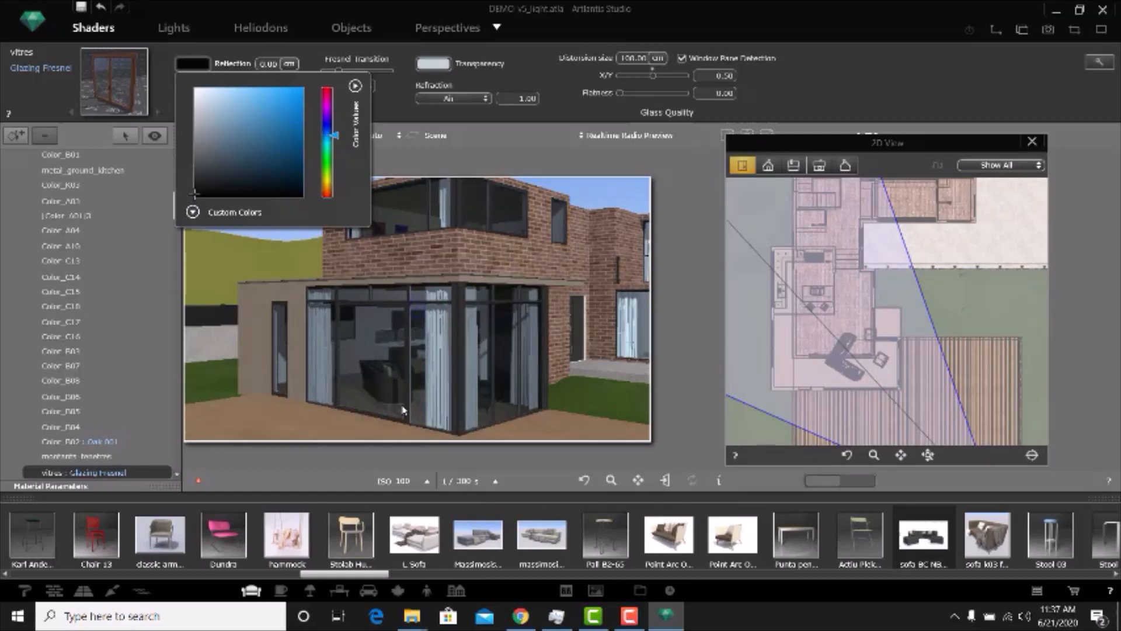
{"action": "left_click", "coordinate": [201, 113]}
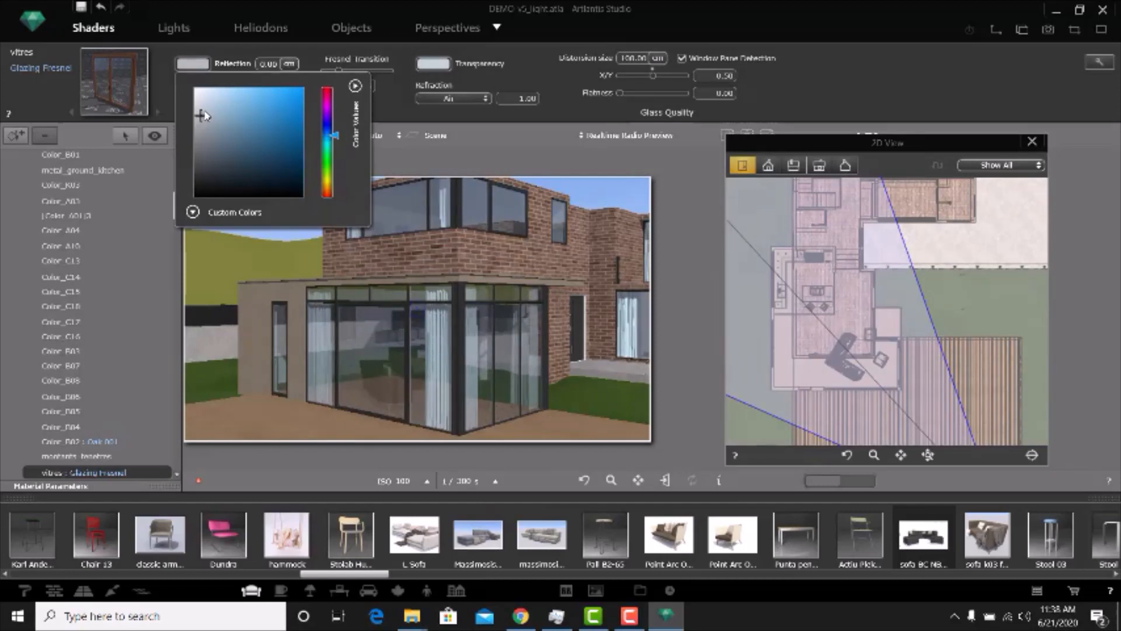
{"action": "left_click", "coordinate": [530, 227]}
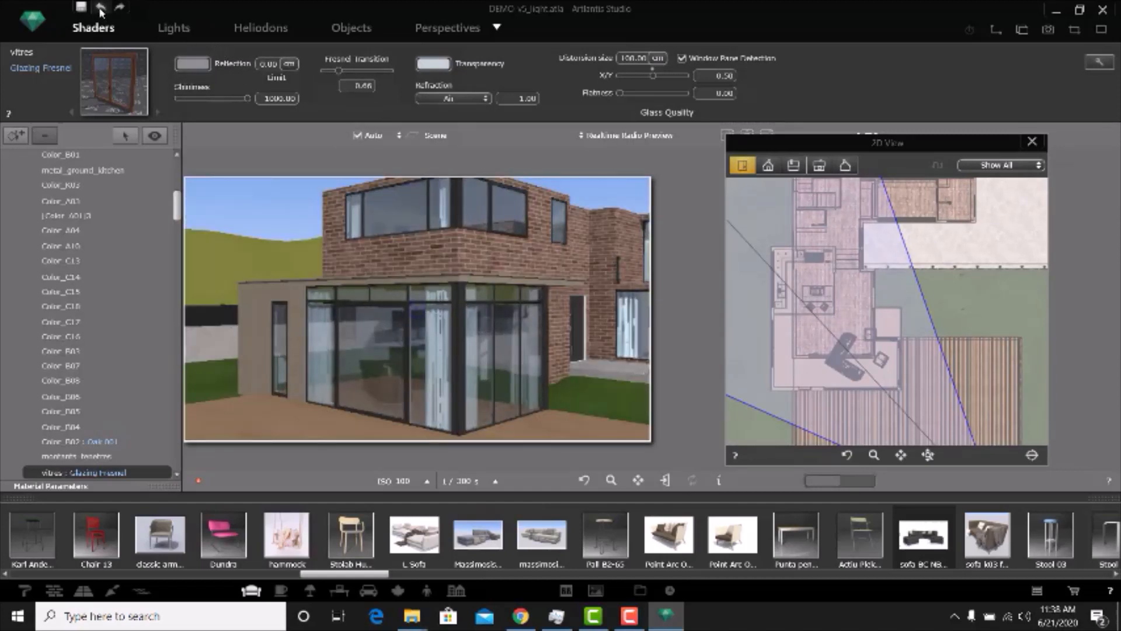
Step: Undo the reflection colour test, the last sofa move and rotation, and the close-up camera moves
{"action": "left_click", "coordinate": [100, 11]}
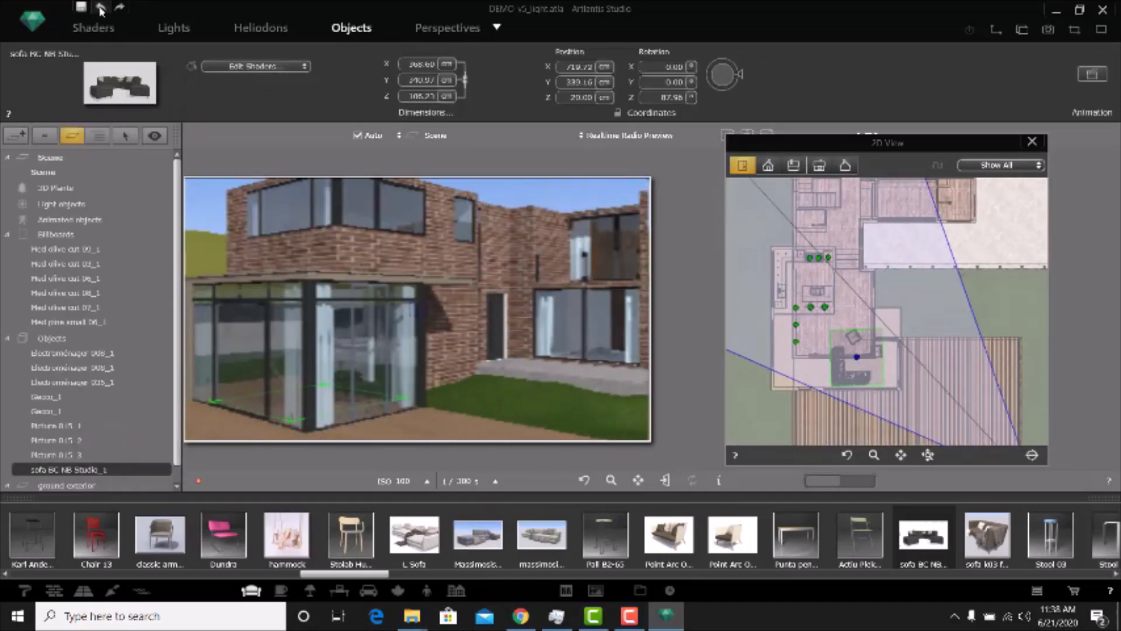
{"action": "left_click", "coordinate": [101, 11]}
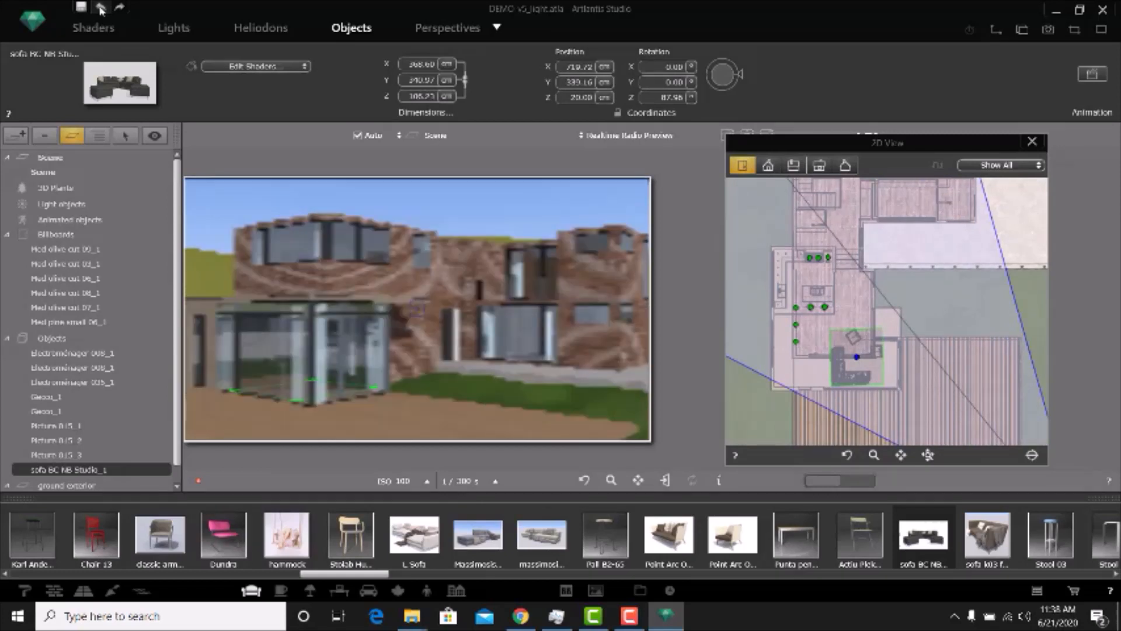
{"action": "left_click", "coordinate": [100, 11]}
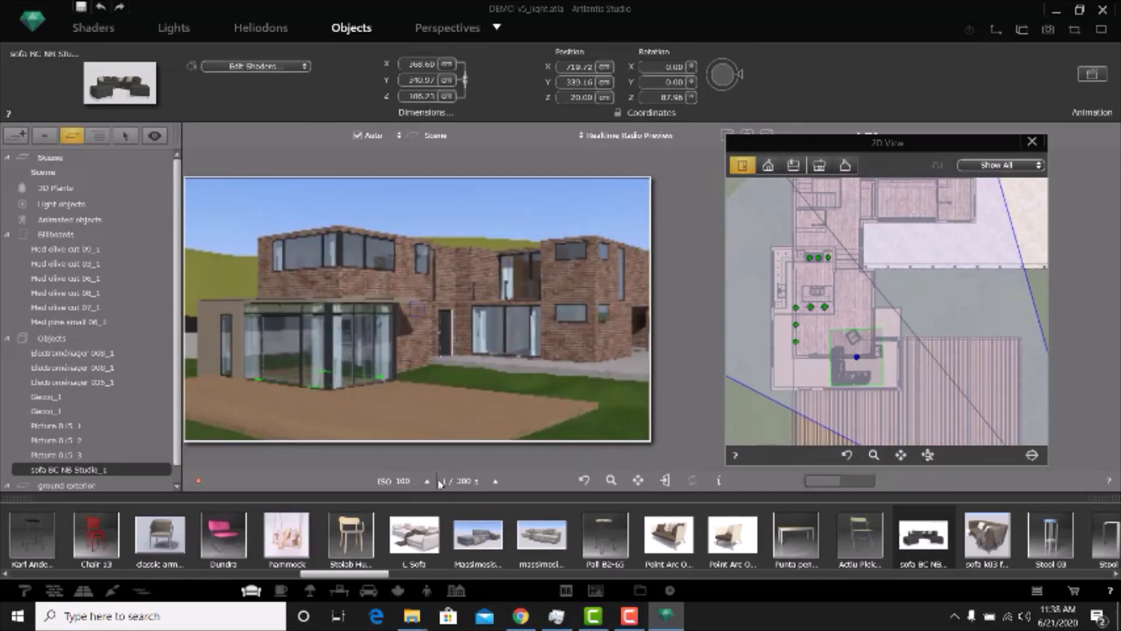
{"action": "left_click", "coordinate": [641, 616]}
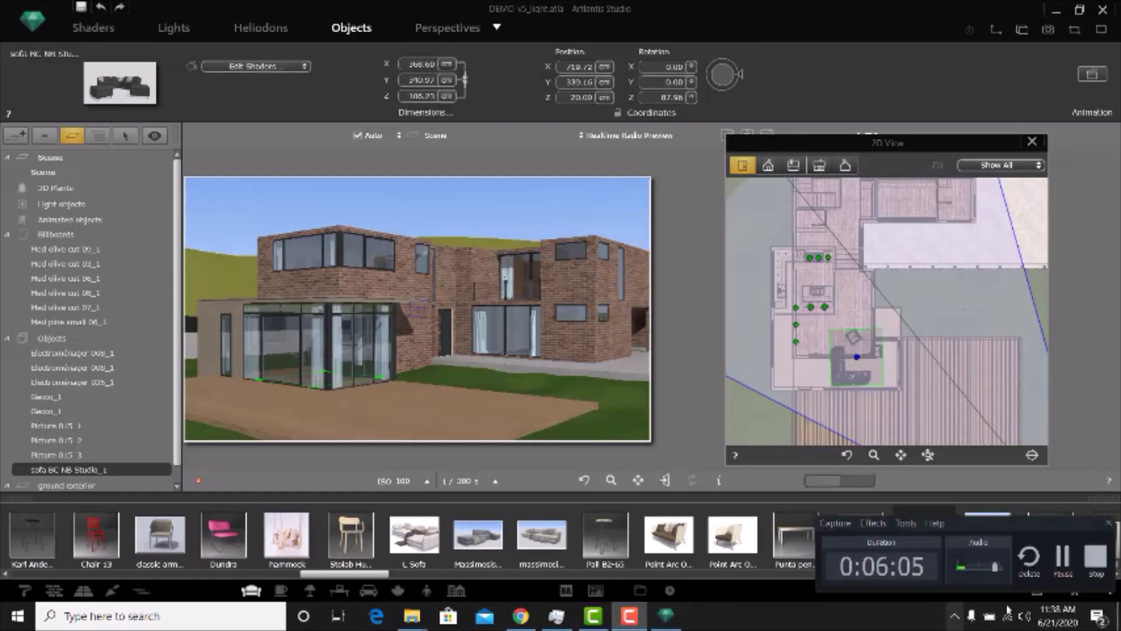
{"action": "left_click", "coordinate": [1094, 559]}
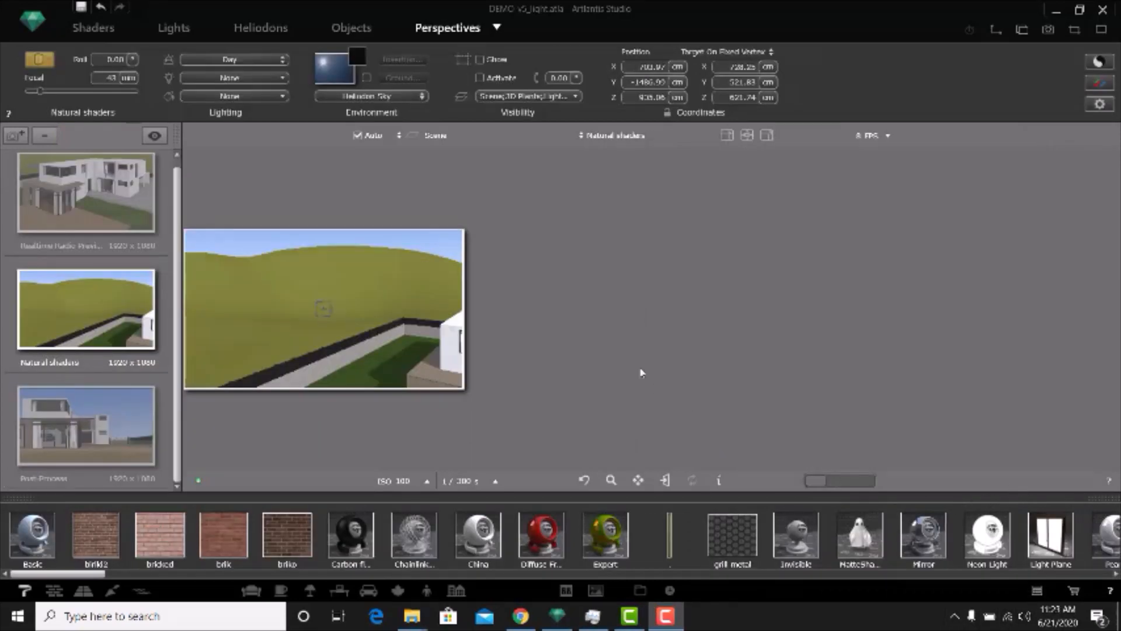
Step: Activate the Realtime Radio Preview perspective with a larger preview and open the 2D View beside it
{"action": "left_click", "coordinate": [125, 164]}
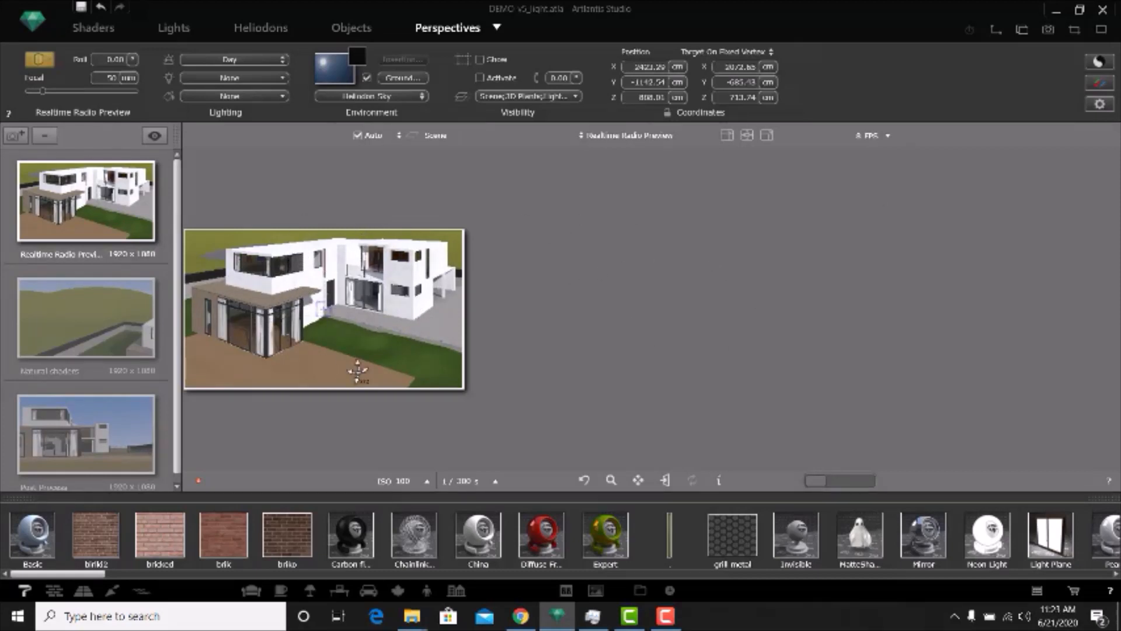
{"action": "left_click", "coordinate": [768, 138]}
{"action": "left_click", "coordinate": [768, 137]}
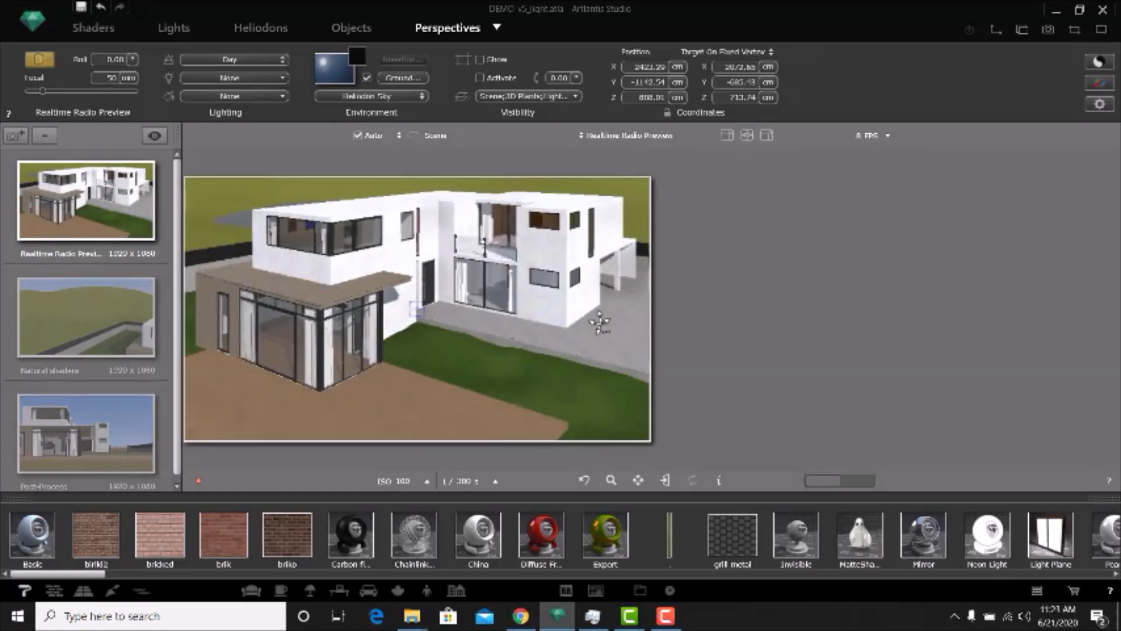
{"action": "left_click", "coordinate": [994, 30]}
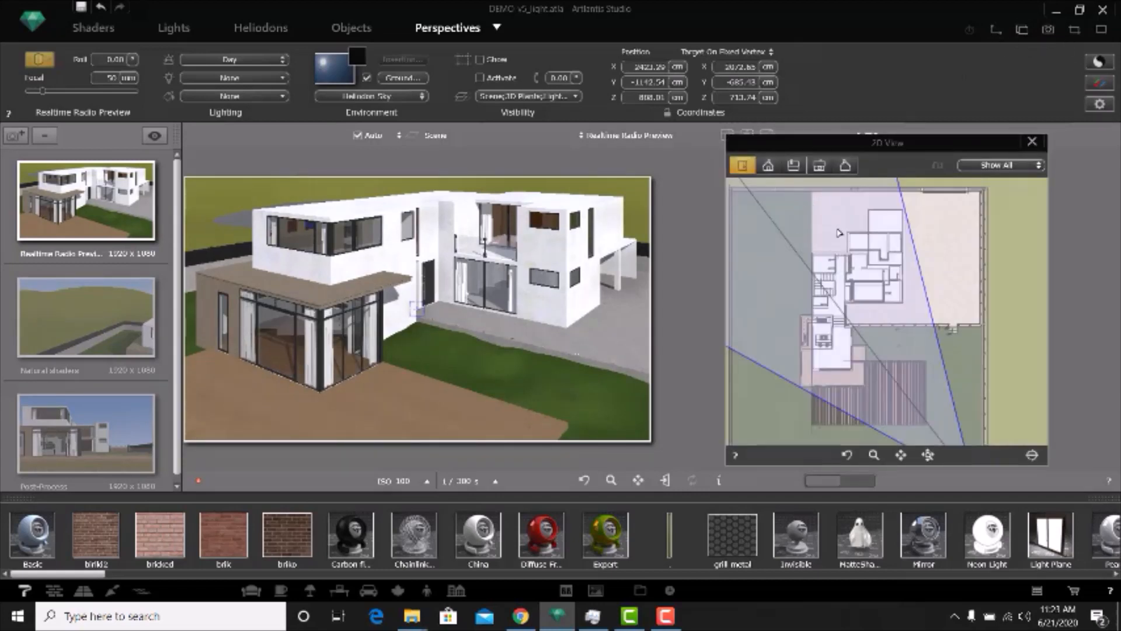
Step: Compare the 2D View's elevations and, in the front one, lower the camera to about Z 209 cm and its target to about Z 349 cm
{"action": "left_click", "coordinate": [768, 165]}
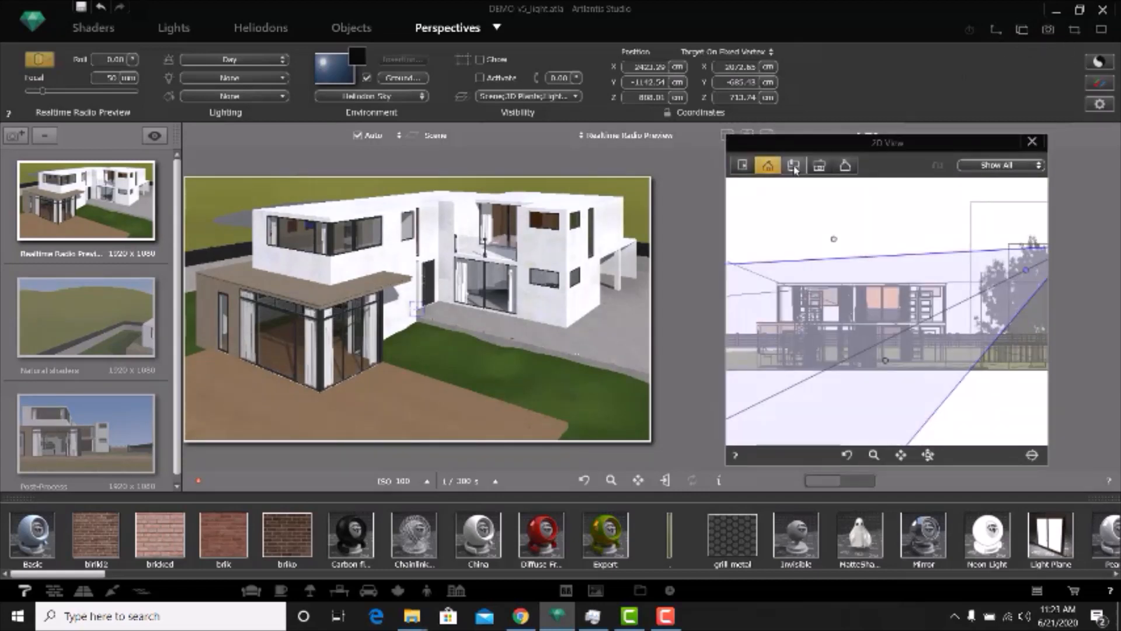
{"action": "left_click", "coordinate": [793, 165]}
{"action": "left_click", "coordinate": [819, 165]}
{"action": "left_click", "coordinate": [844, 166]}
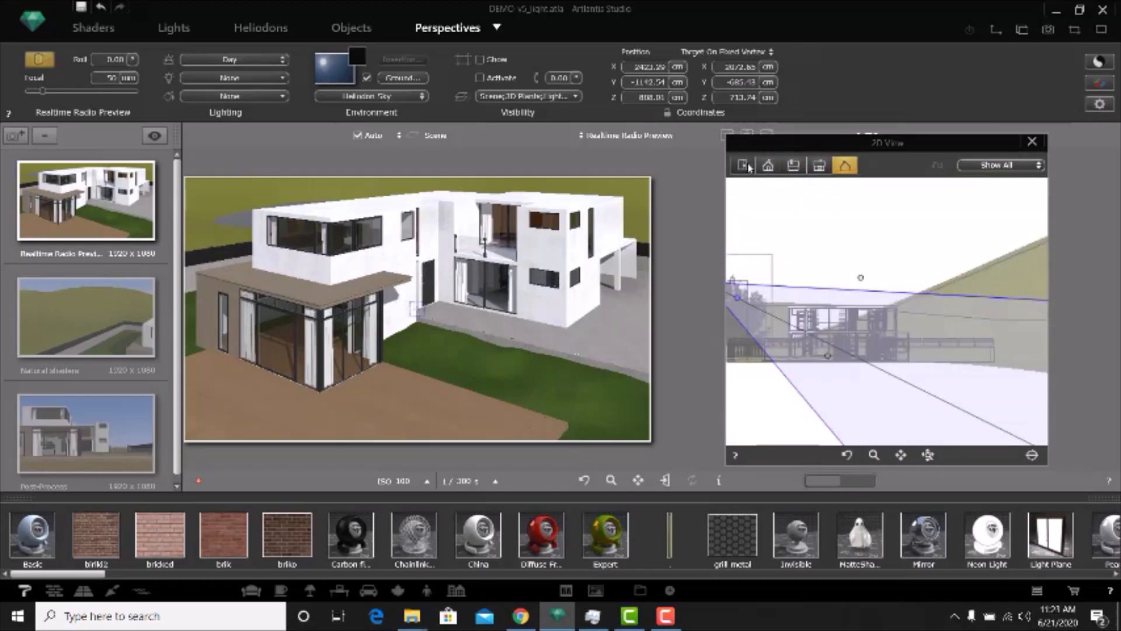
{"action": "left_click", "coordinate": [742, 165]}
{"action": "left_click", "coordinate": [767, 166]}
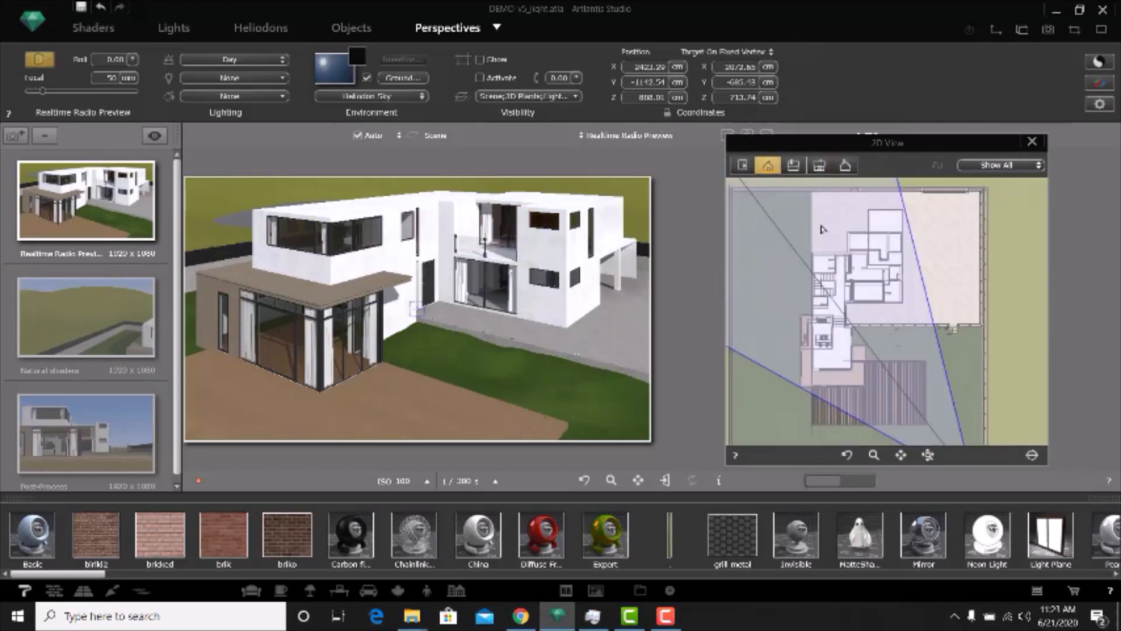
{"action": "left_click_drag", "start_coordinate": [976, 284], "coordinate": [997, 297]}
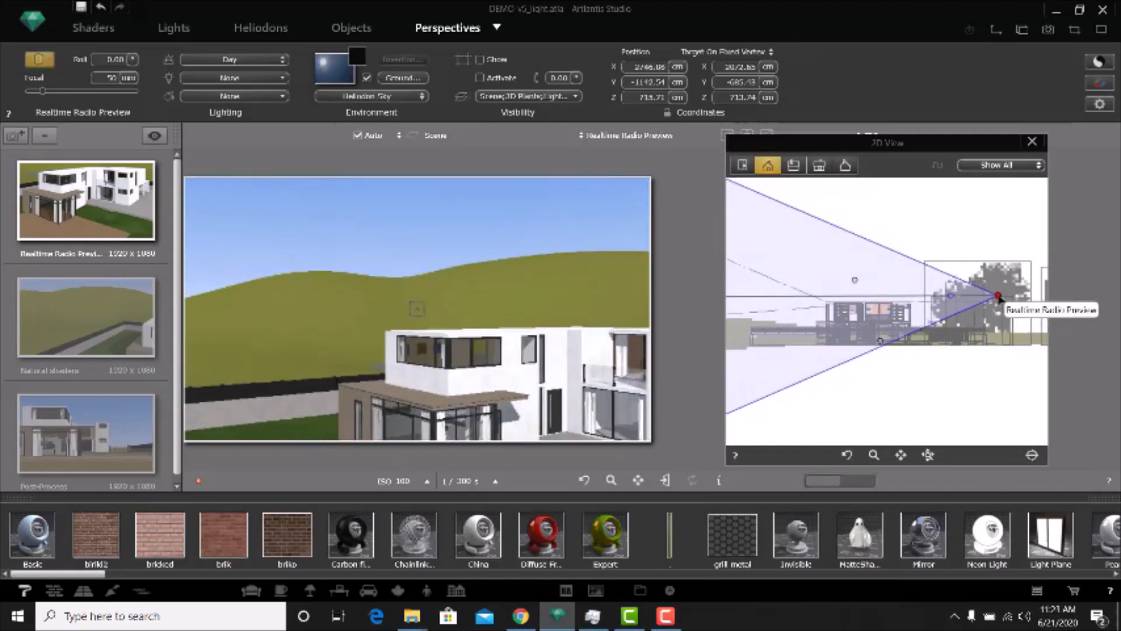
{"action": "left_click_drag", "start_coordinate": [926, 298], "coordinate": [968, 321]}
Step: In plan view, move the camera to about X 2578, Y -377 cm with its target at about X 1914, Y 80 cm
{"action": "left_click", "coordinate": [742, 166]}
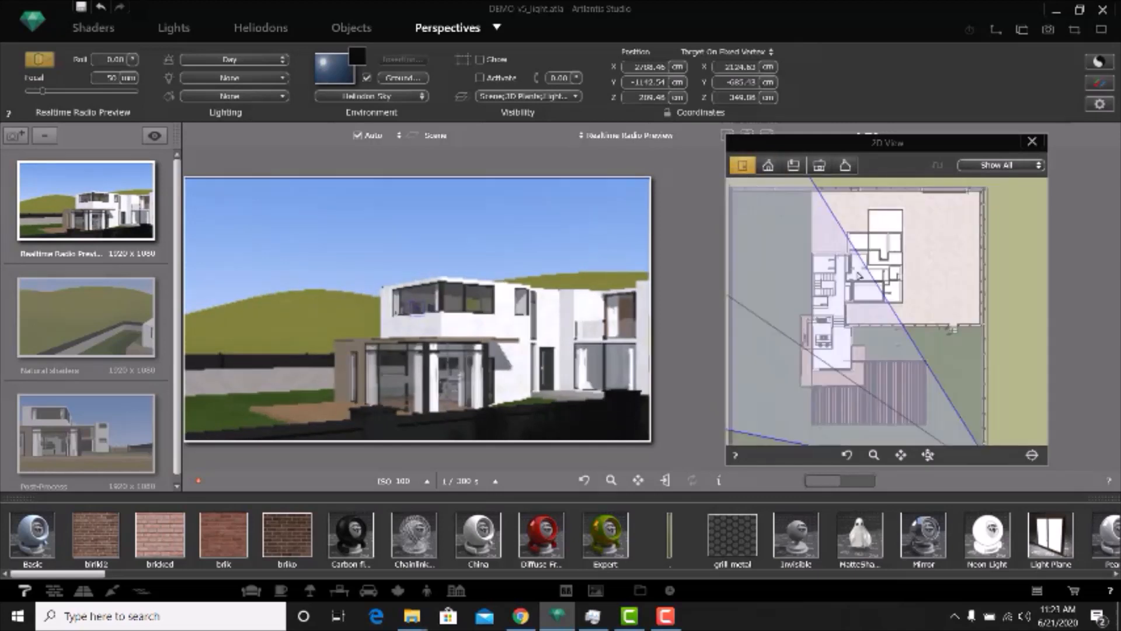
{"action": "left_click_drag", "start_coordinate": [886, 401], "coordinate": [868, 368]}
{"action": "scroll", "coordinate": [931, 338], "scroll_direction": "down", "scroll_amount": 3}
{"action": "scroll", "coordinate": [943, 375], "scroll_direction": "up", "scroll_amount": 3}
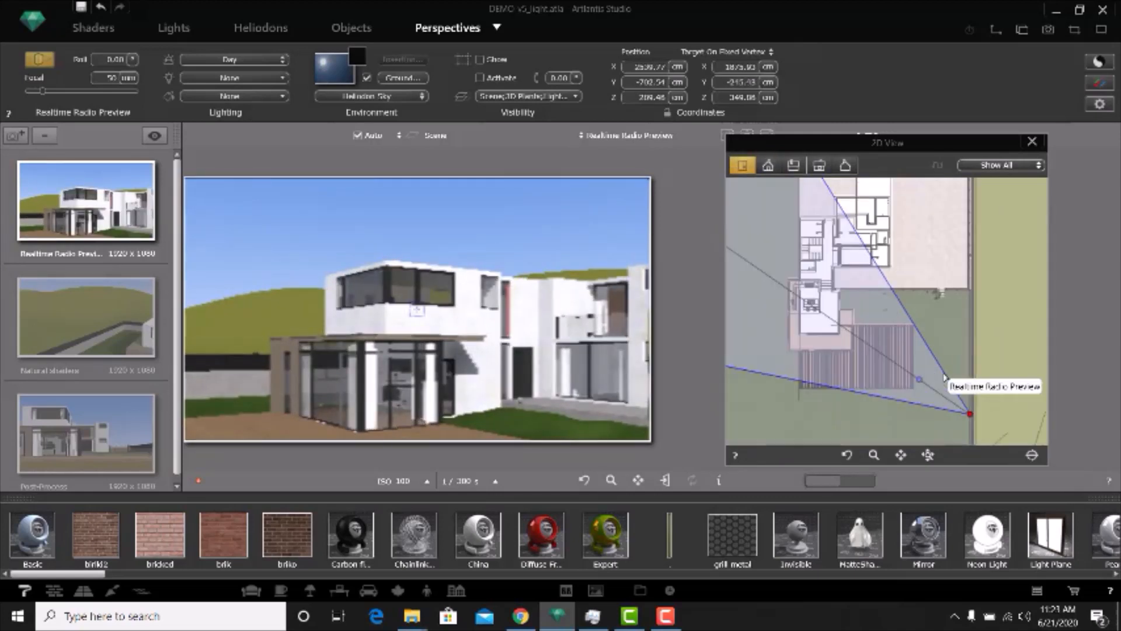
{"action": "left_click_drag", "start_coordinate": [952, 400], "coordinate": [947, 394]}
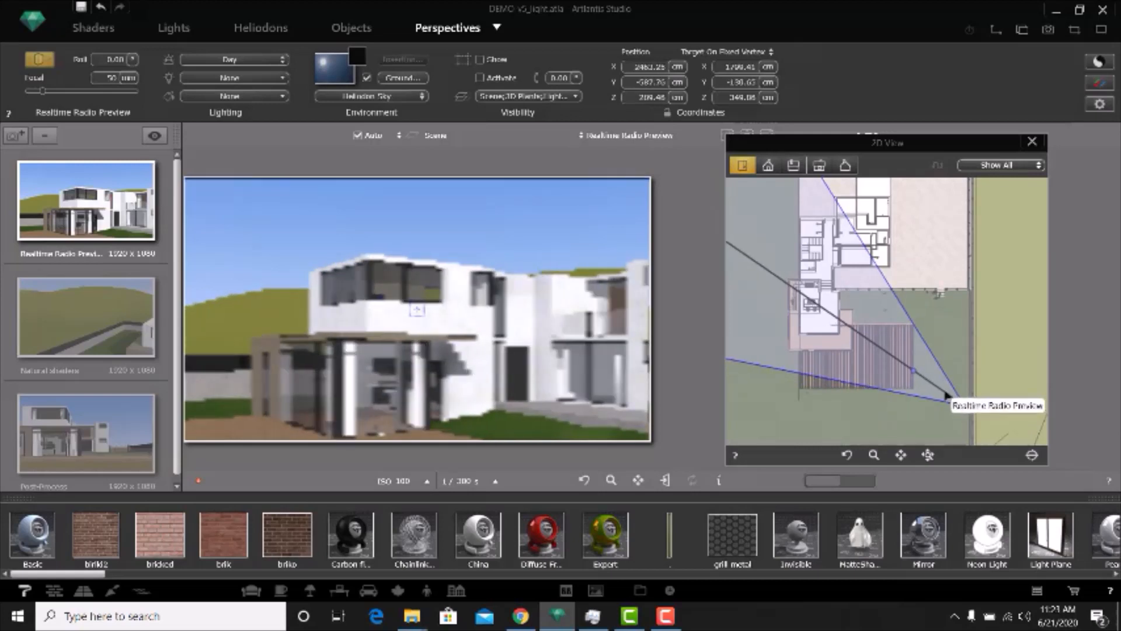
{"action": "left_click_drag", "start_coordinate": [832, 308], "coordinate": [841, 299]}
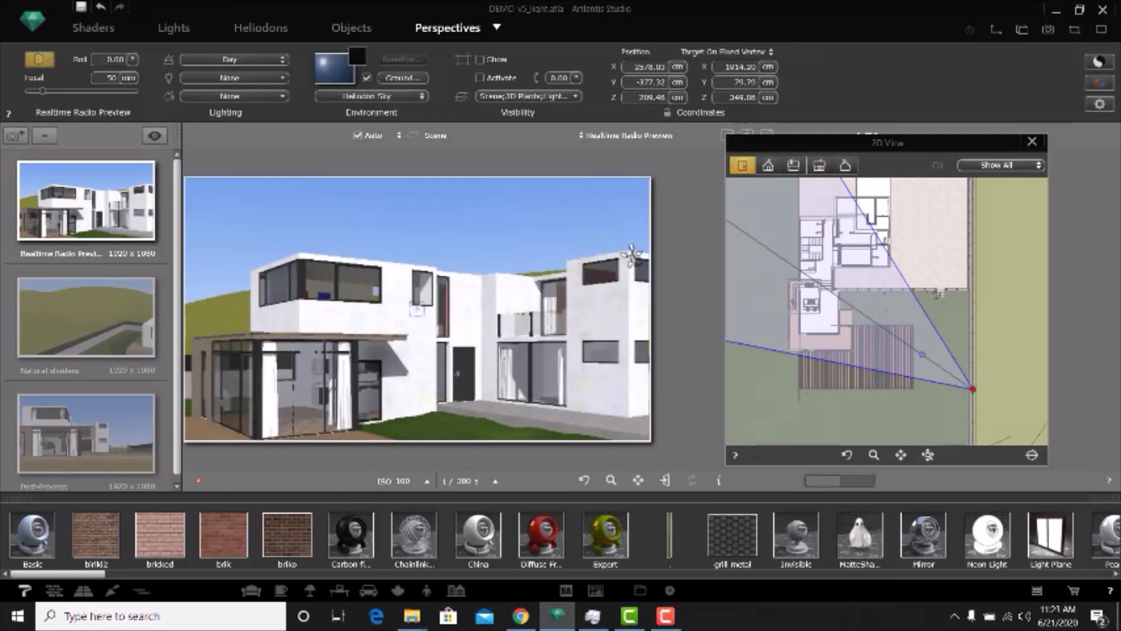
{"action": "left_click", "coordinate": [36, 62]}
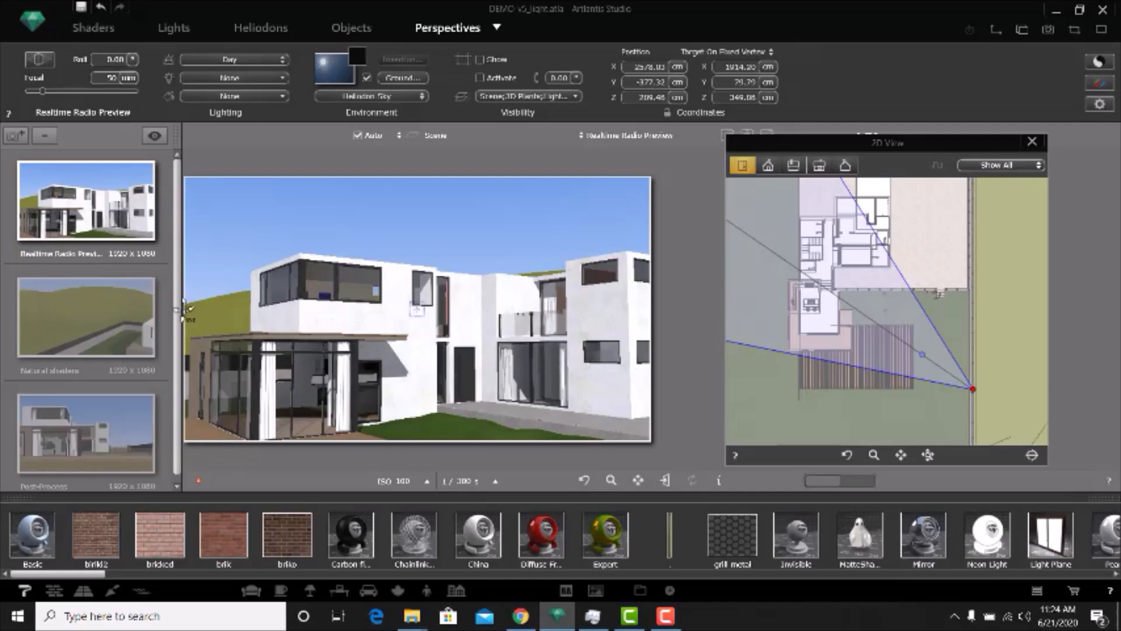
{"action": "left_click", "coordinate": [36, 62]}
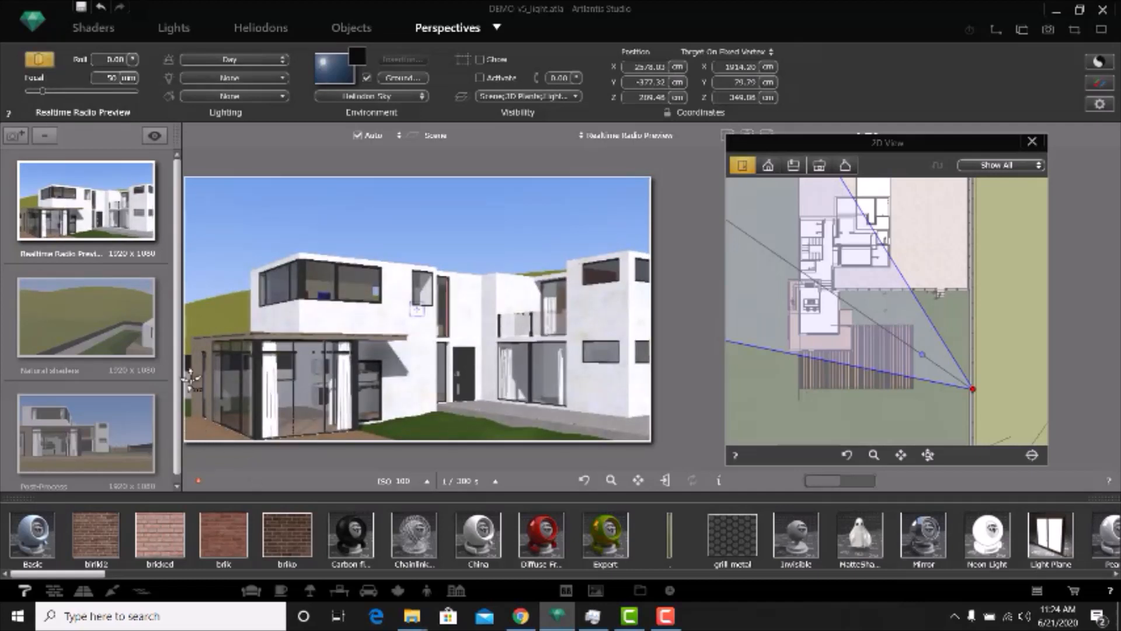
Step: Delete the Natural shaders and Post-Process perspectives, and move the remaining camera's target to about X 134, Y 1399 cm
{"action": "right_click", "coordinate": [88, 318]}
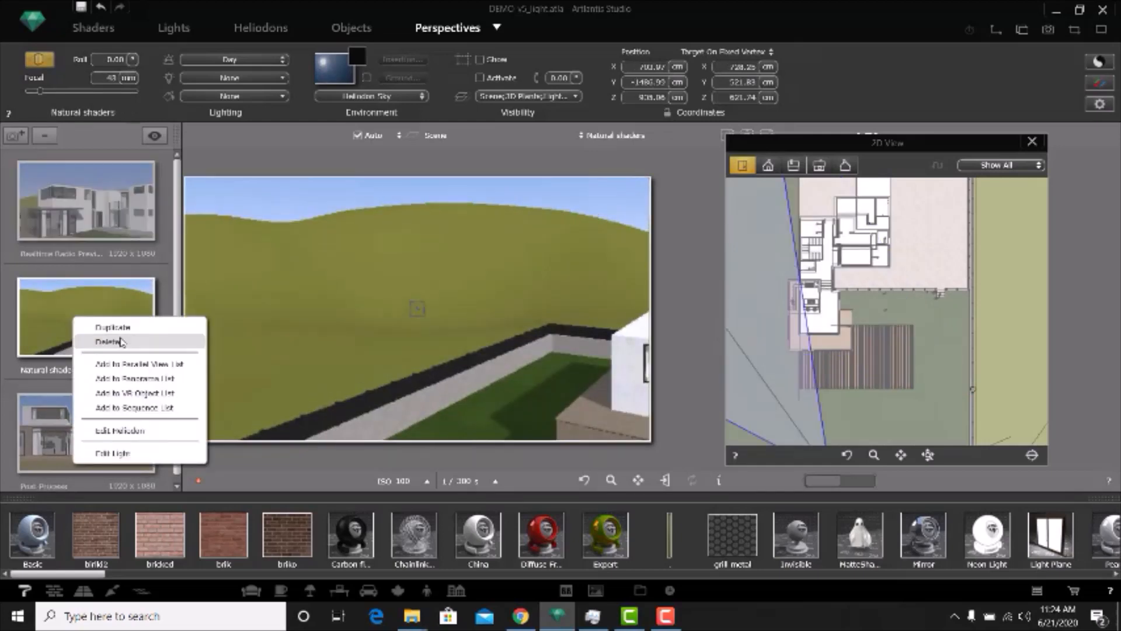
{"action": "left_click", "coordinate": [111, 341]}
{"action": "right_click", "coordinate": [106, 320]}
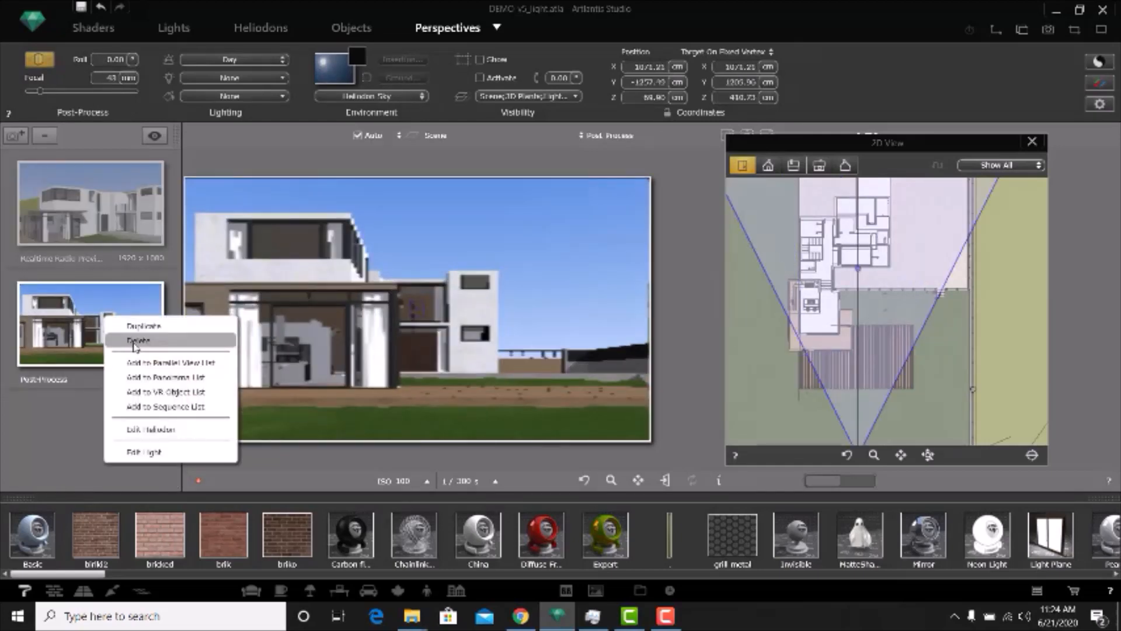
{"action": "left_click", "coordinate": [136, 341]}
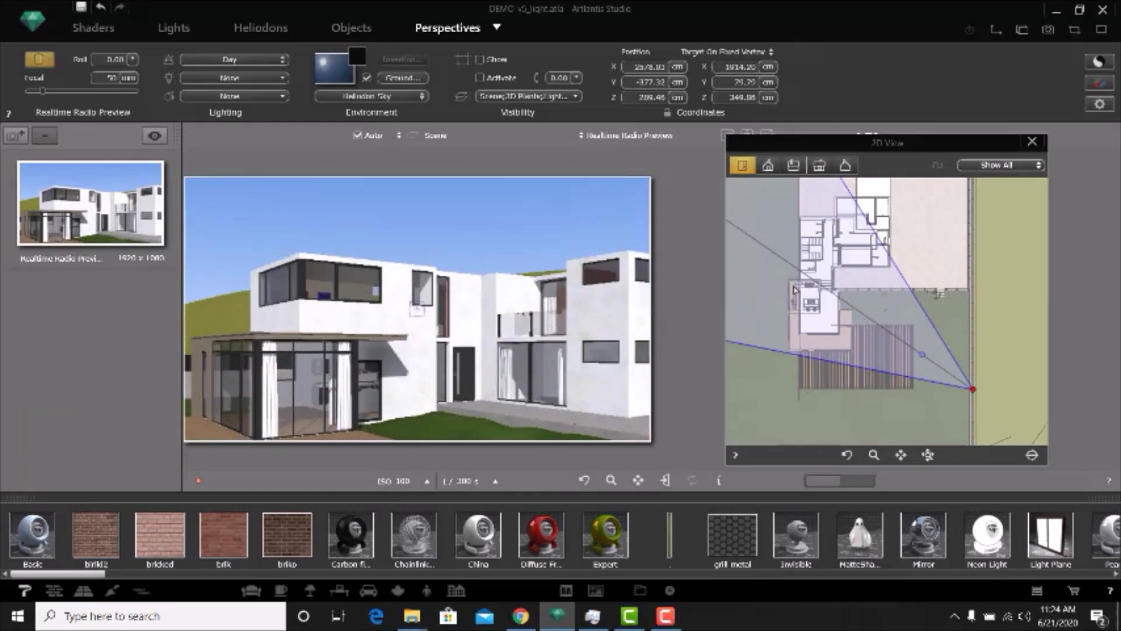
{"action": "left_click_drag", "start_coordinate": [921, 355], "coordinate": [786, 255]}
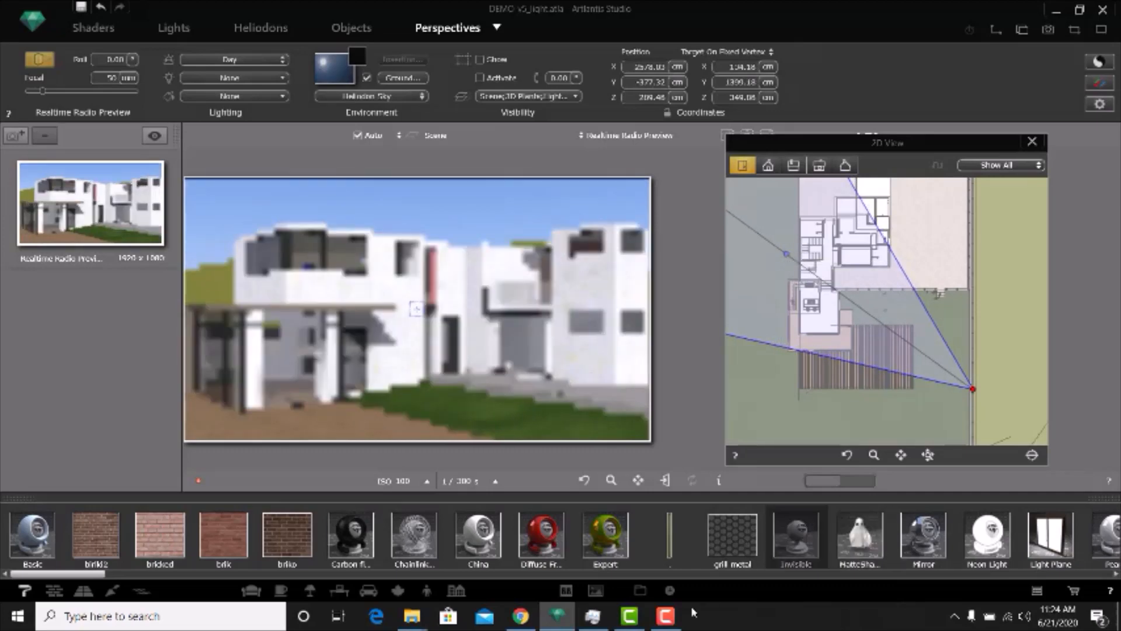
{"action": "left_click", "coordinate": [667, 615]}
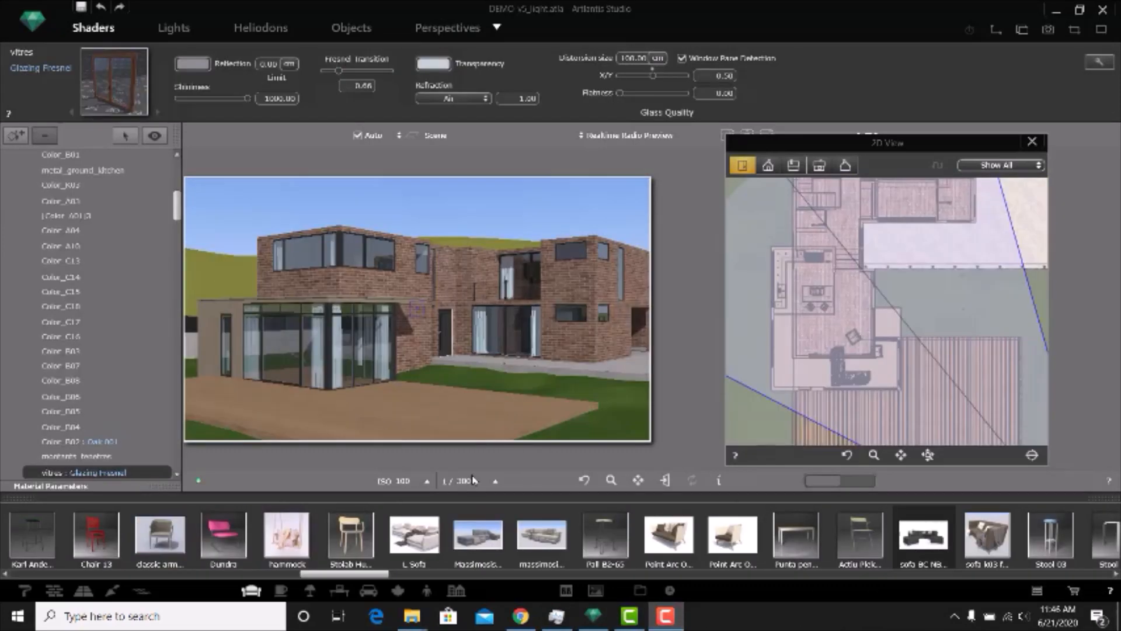
Step: Apply the Floor Stone 009 shader from the floor shaders to the exterior terrace in front of the glazed room
{"action": "left_click", "coordinate": [86, 590]}
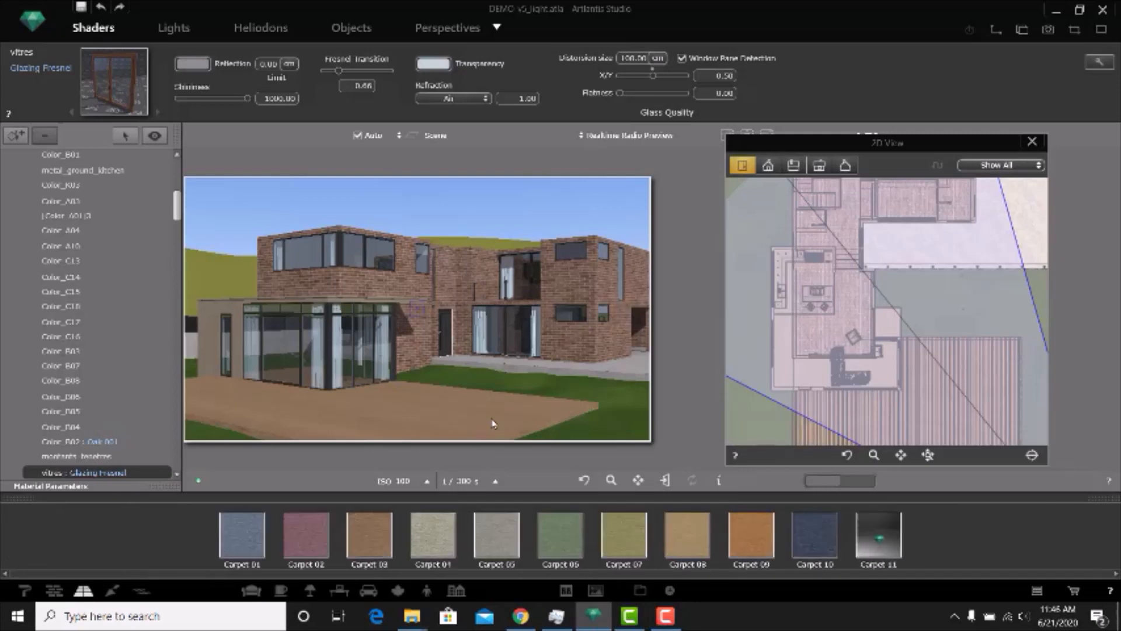
{"action": "left_click_drag", "start_coordinate": [106, 574], "coordinate": [937, 564]}
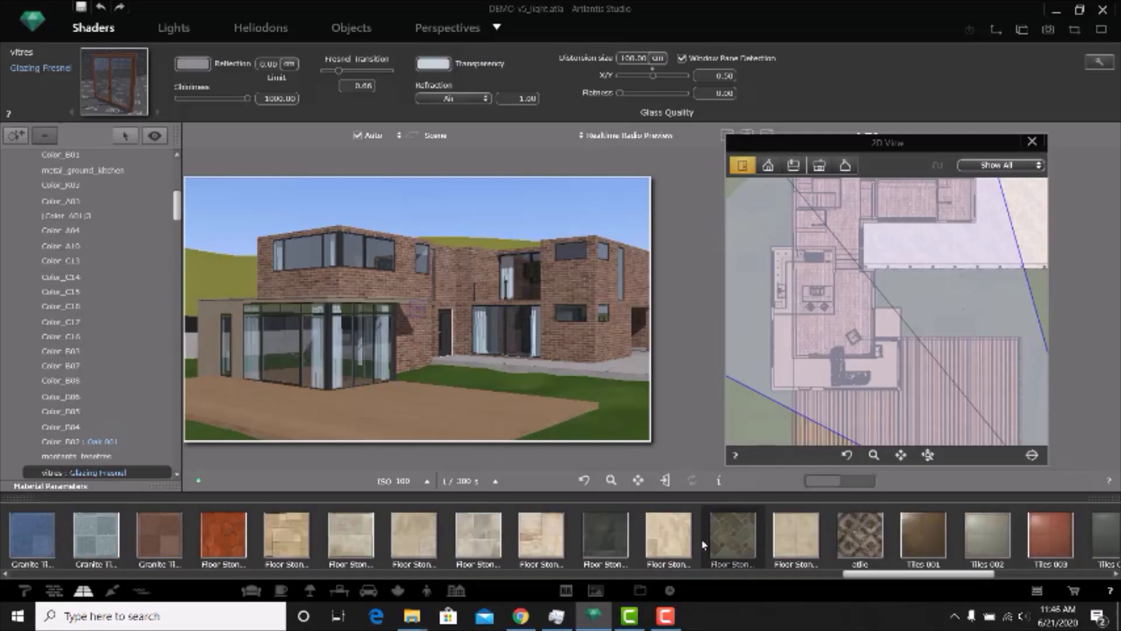
{"action": "left_click_drag", "start_coordinate": [740, 542], "coordinate": [449, 426]}
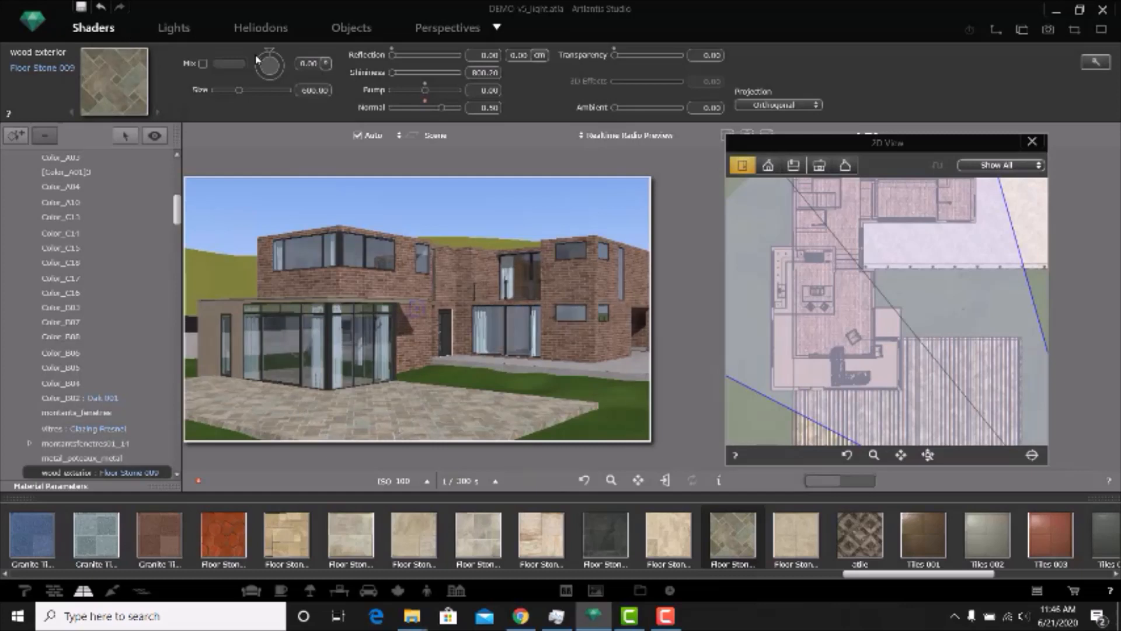
Step: Try the terrace stone texture at size 200 and at about 226, 346 and 358
{"action": "double_click", "coordinate": [308, 91]}
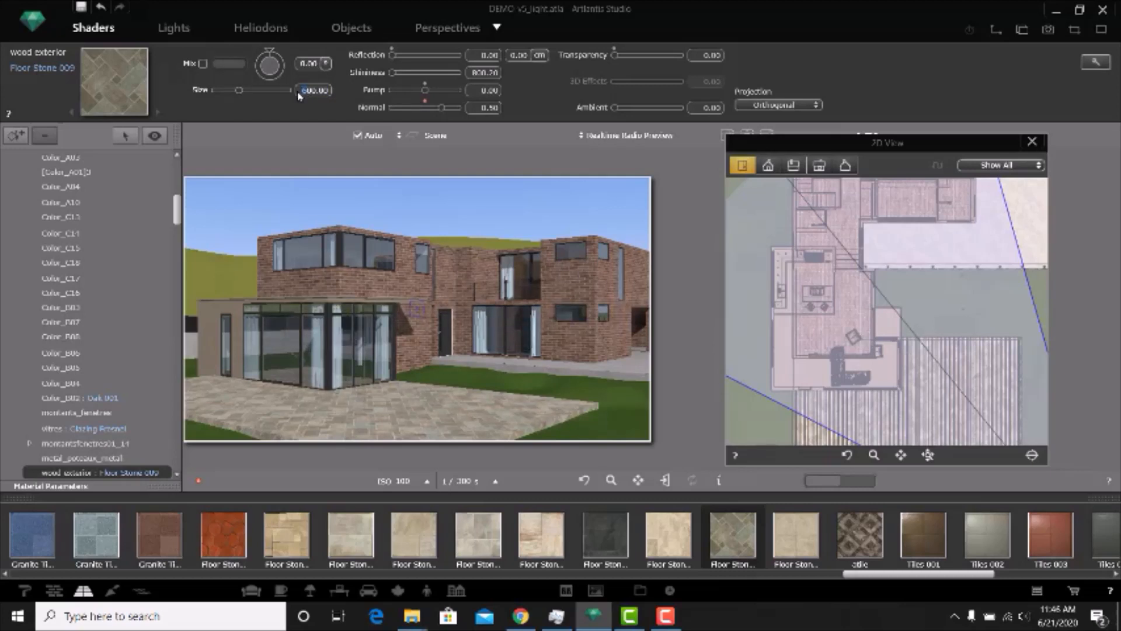
{"action": "type", "text": "2"}
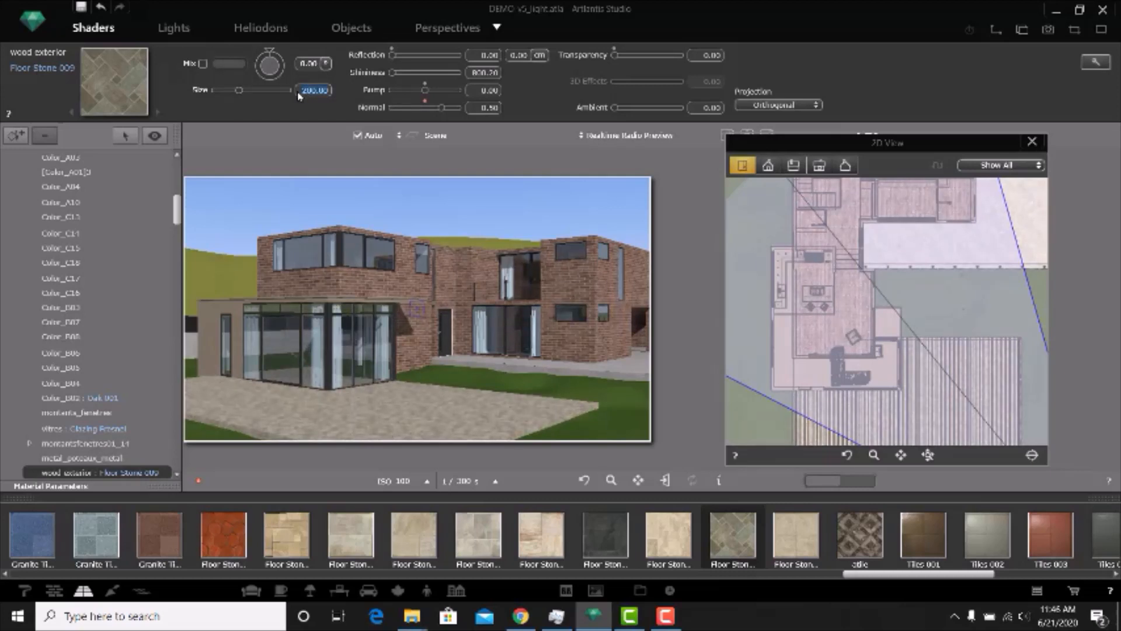
{"action": "left_click", "coordinate": [306, 92]}
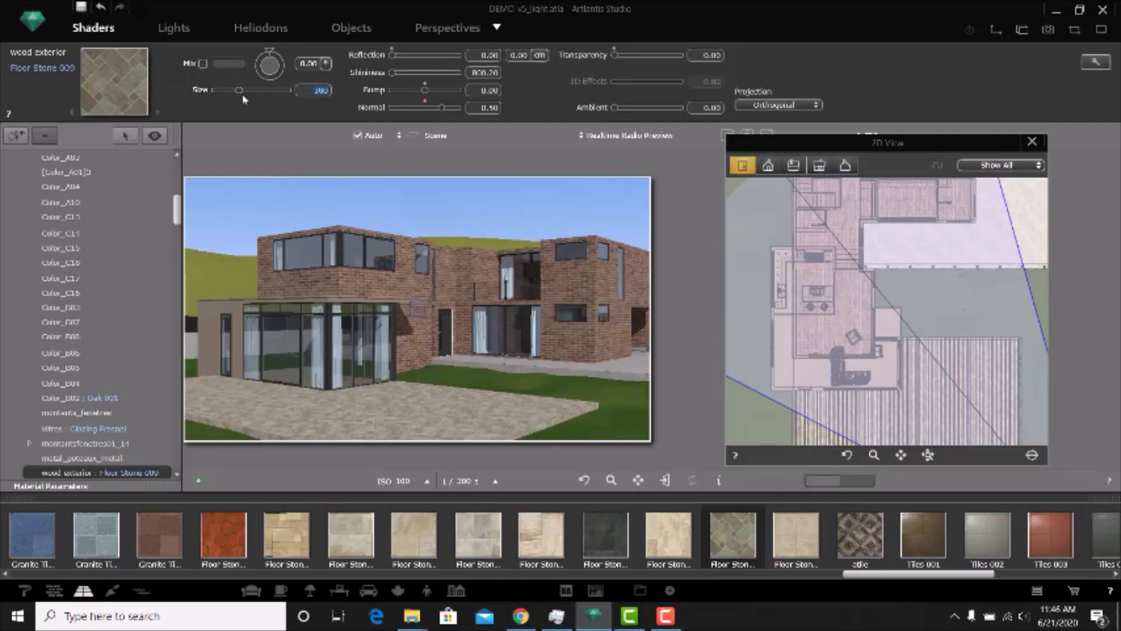
{"action": "left_click_drag", "start_coordinate": [241, 94], "coordinate": [247, 94]}
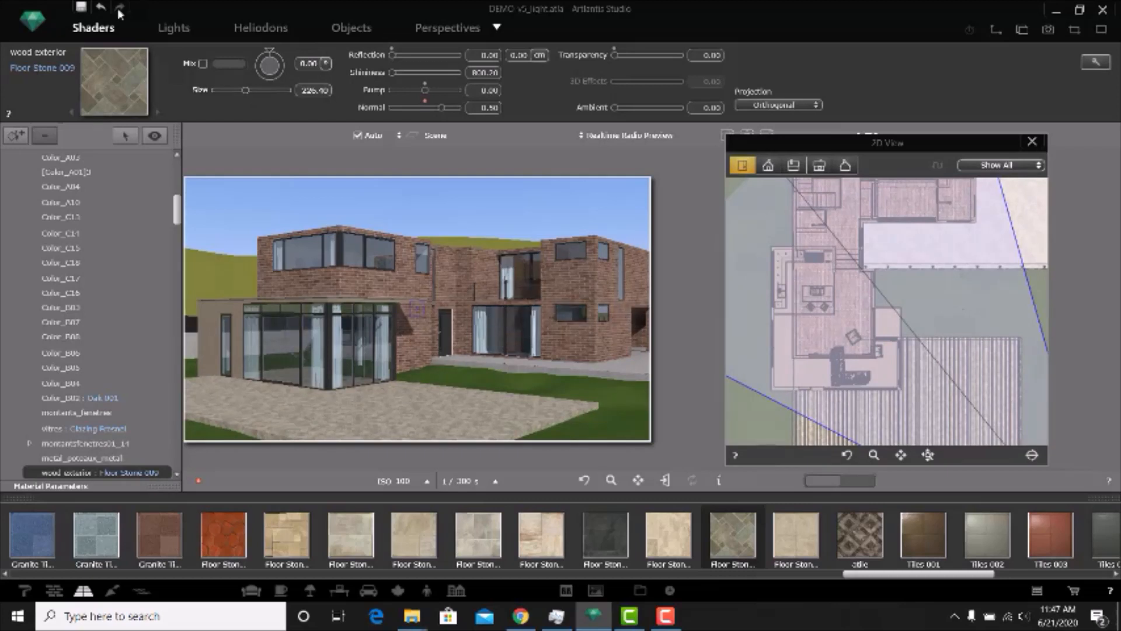
{"action": "left_click_drag", "start_coordinate": [246, 92], "coordinate": [274, 92]}
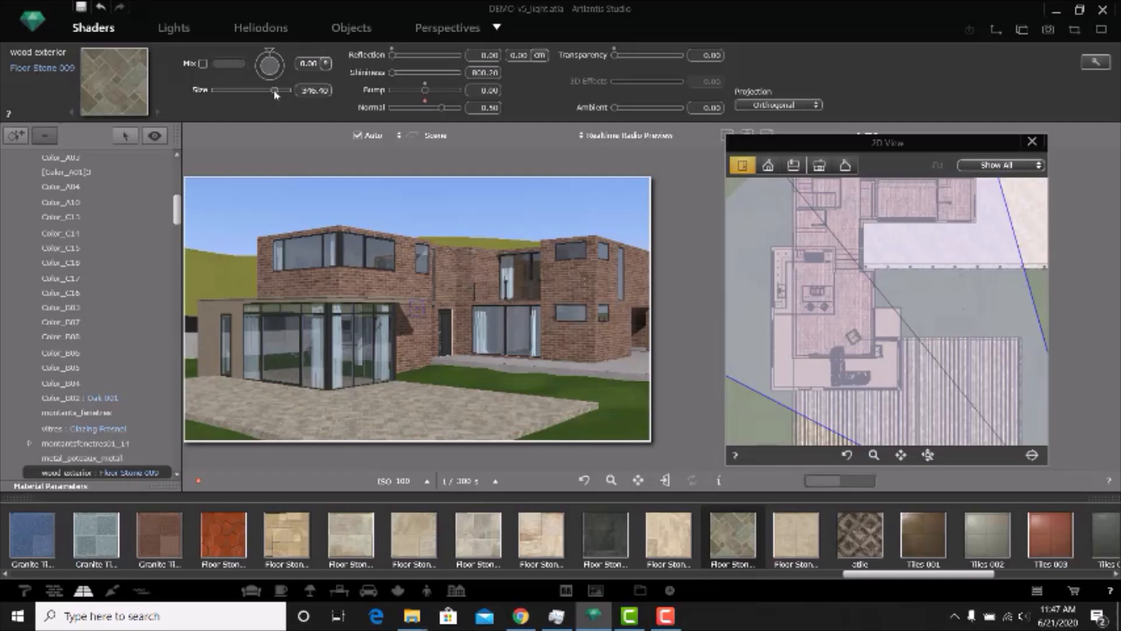
{"action": "left_click_drag", "start_coordinate": [274, 92], "coordinate": [277, 92]}
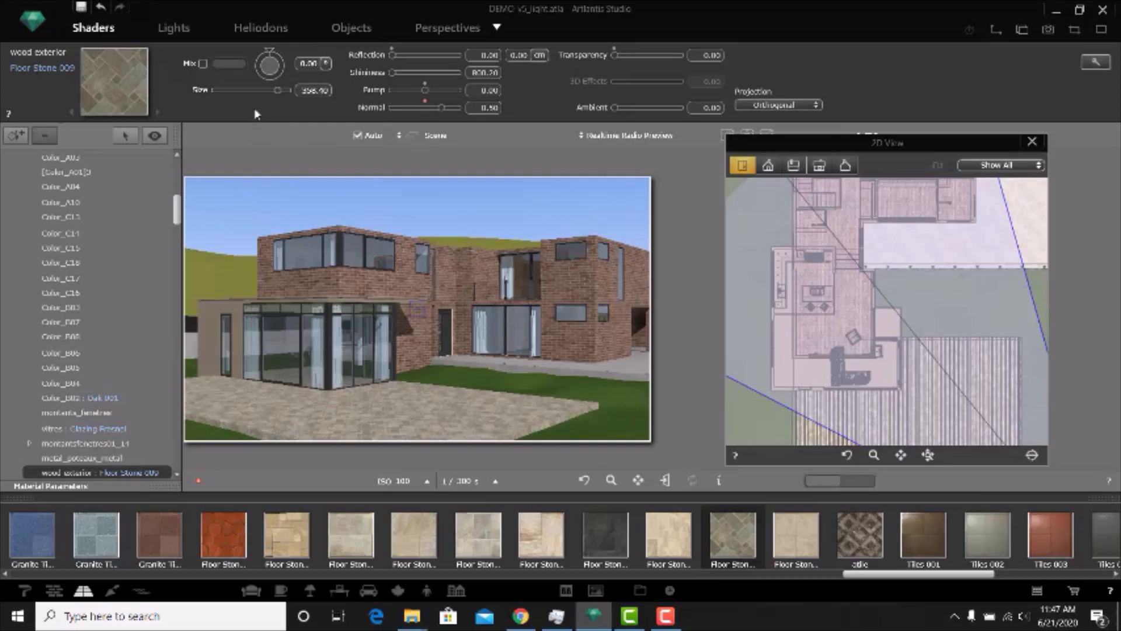
Step: Rotate the terrace stone texture to about 51° and enlarge it through size 400 to 592
{"action": "left_click_drag", "start_coordinate": [277, 90], "coordinate": [287, 57]}
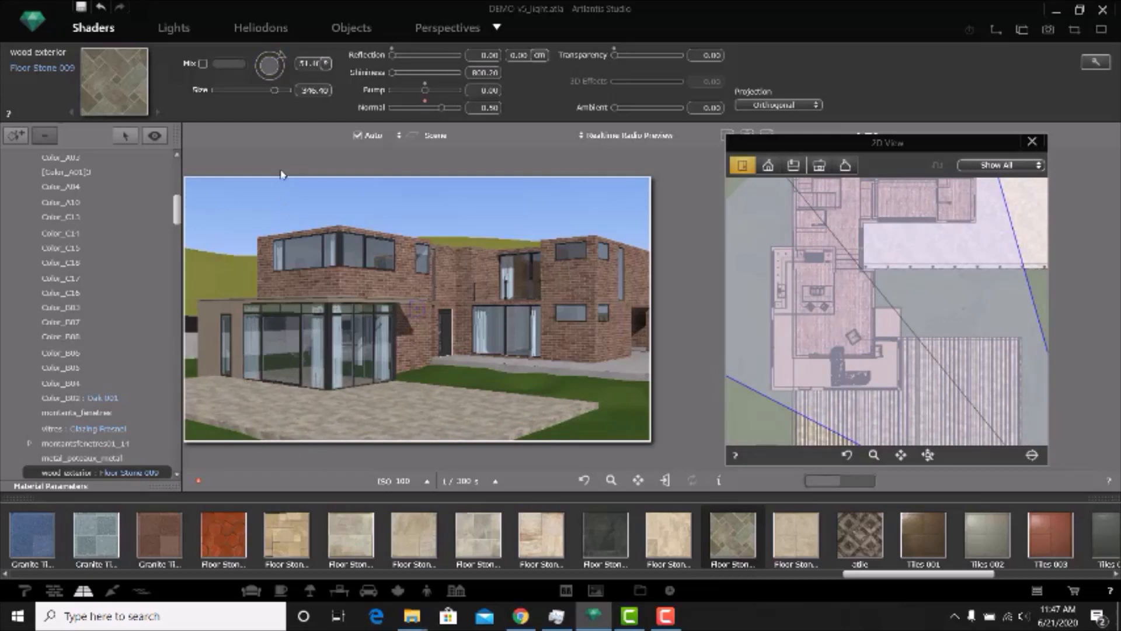
{"action": "left_click", "coordinate": [283, 91]}
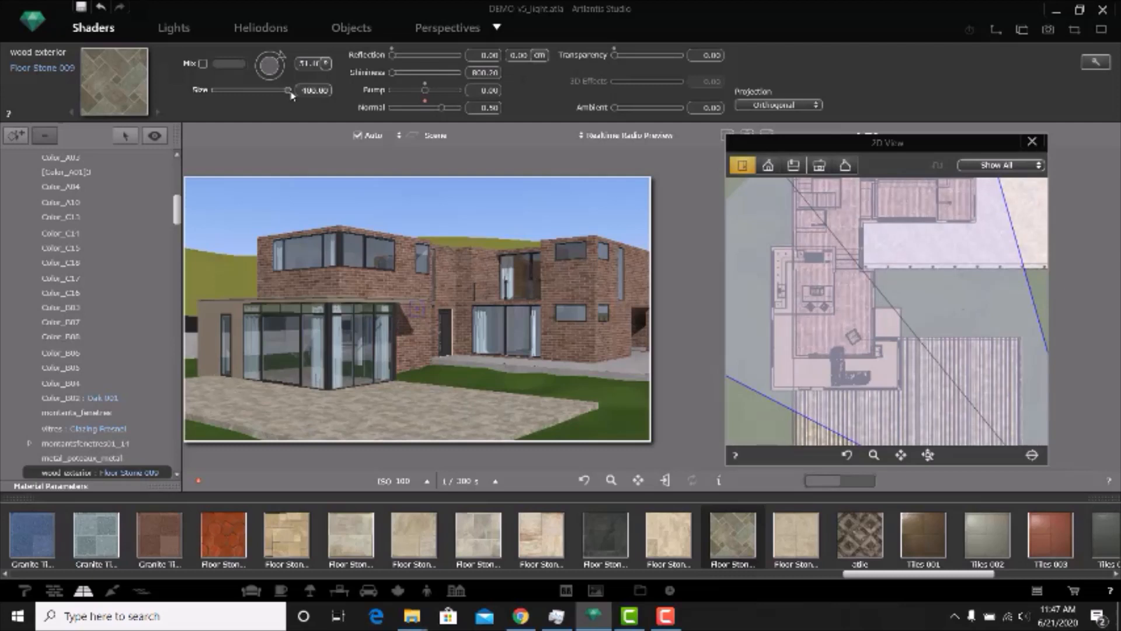
{"action": "left_click_drag", "start_coordinate": [286, 93], "coordinate": [294, 95]}
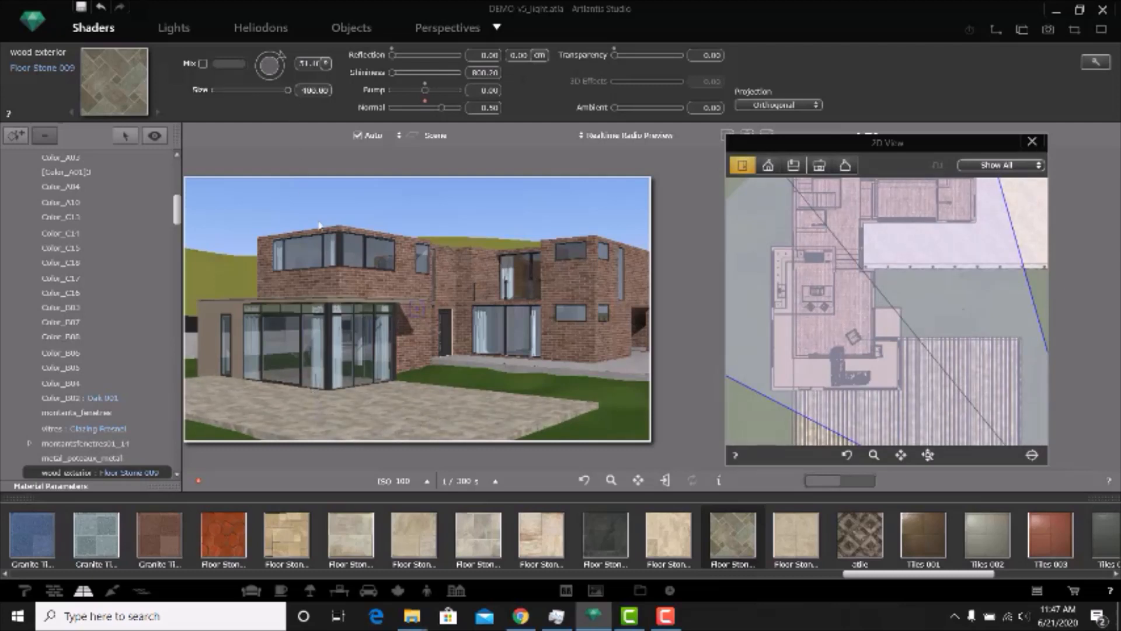
{"action": "left_click", "coordinate": [523, 434]}
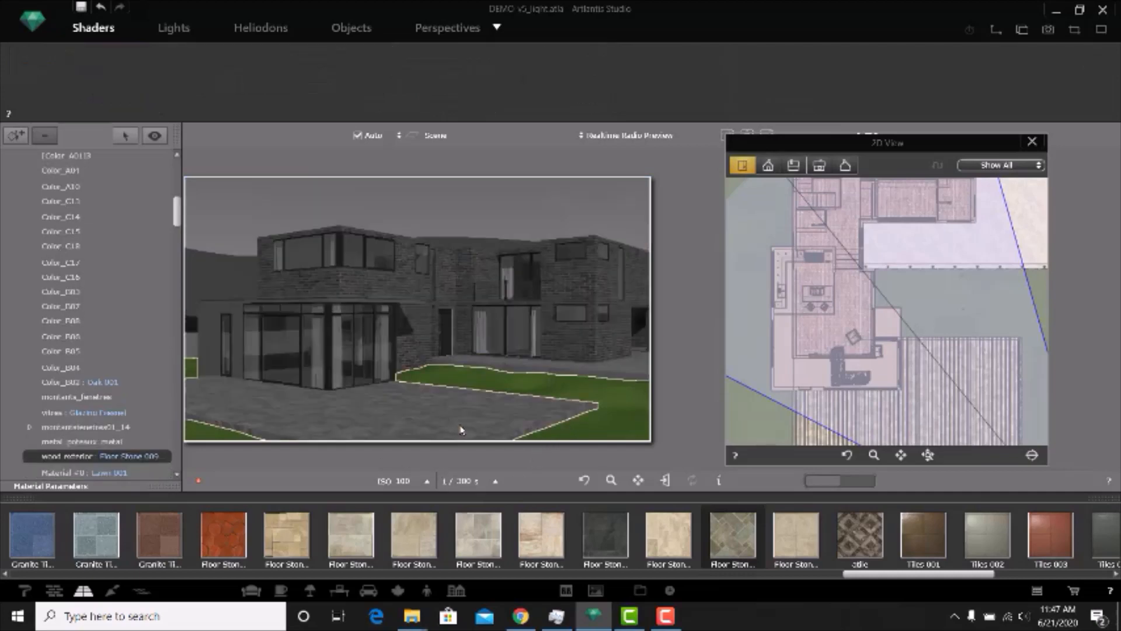
{"action": "left_click", "coordinate": [419, 409]}
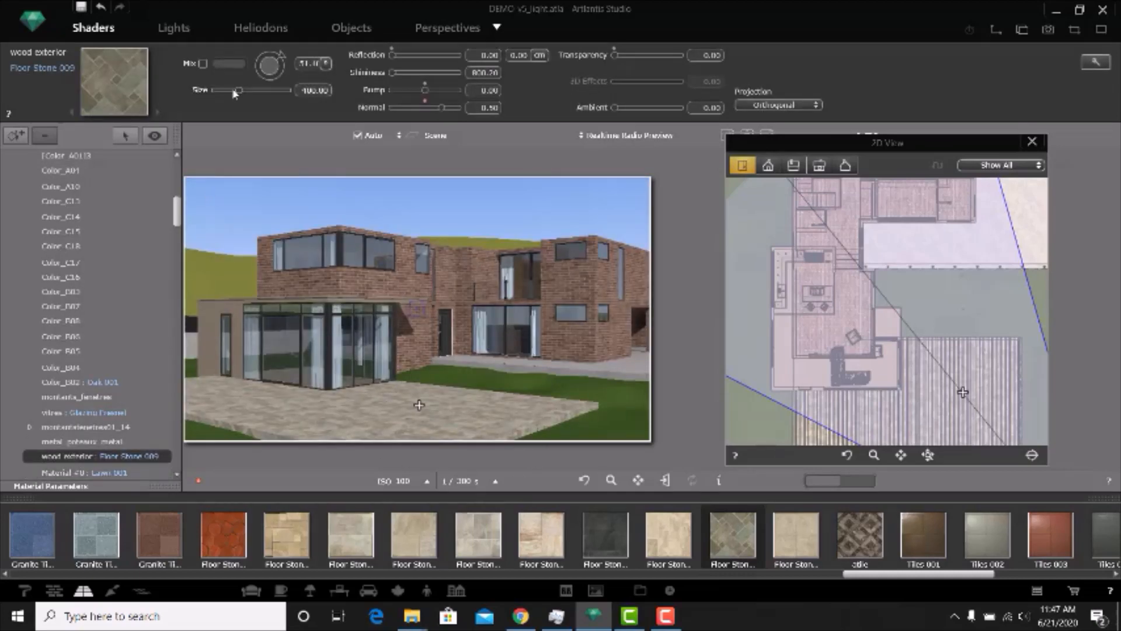
{"action": "left_click_drag", "start_coordinate": [239, 90], "coordinate": [267, 101]}
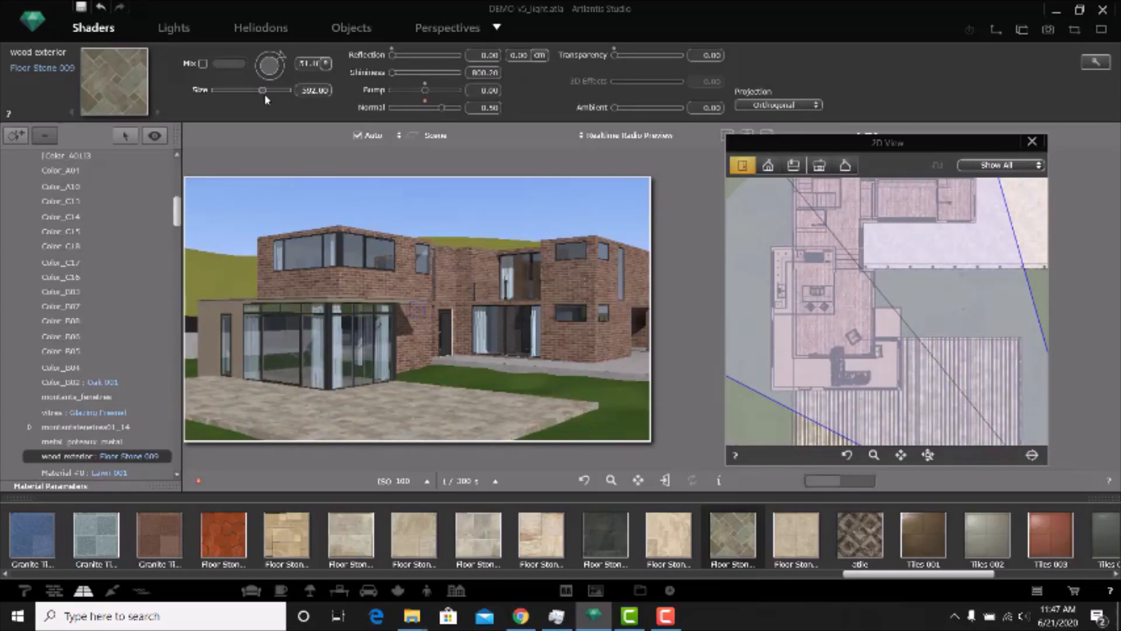
Step: Enable colour mixing on the terrace stone shader and tint it with a dark neutral grey
{"action": "left_click", "coordinate": [203, 63]}
{"action": "left_click", "coordinate": [229, 63]}
{"action": "left_click", "coordinate": [234, 148]}
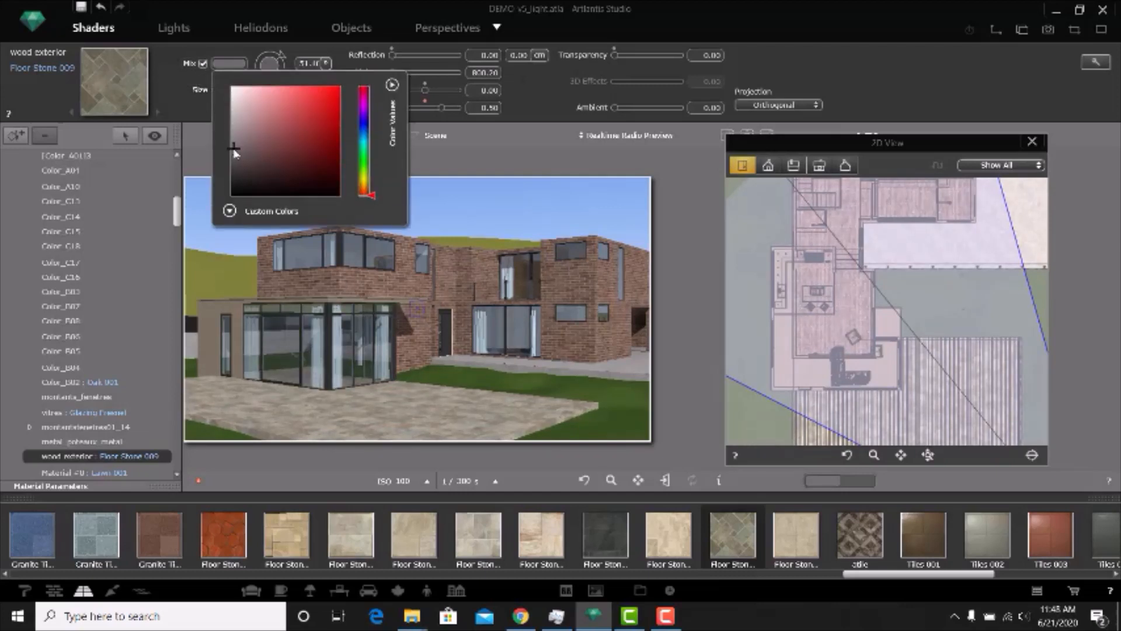
{"action": "left_click_drag", "start_coordinate": [234, 150], "coordinate": [232, 158]}
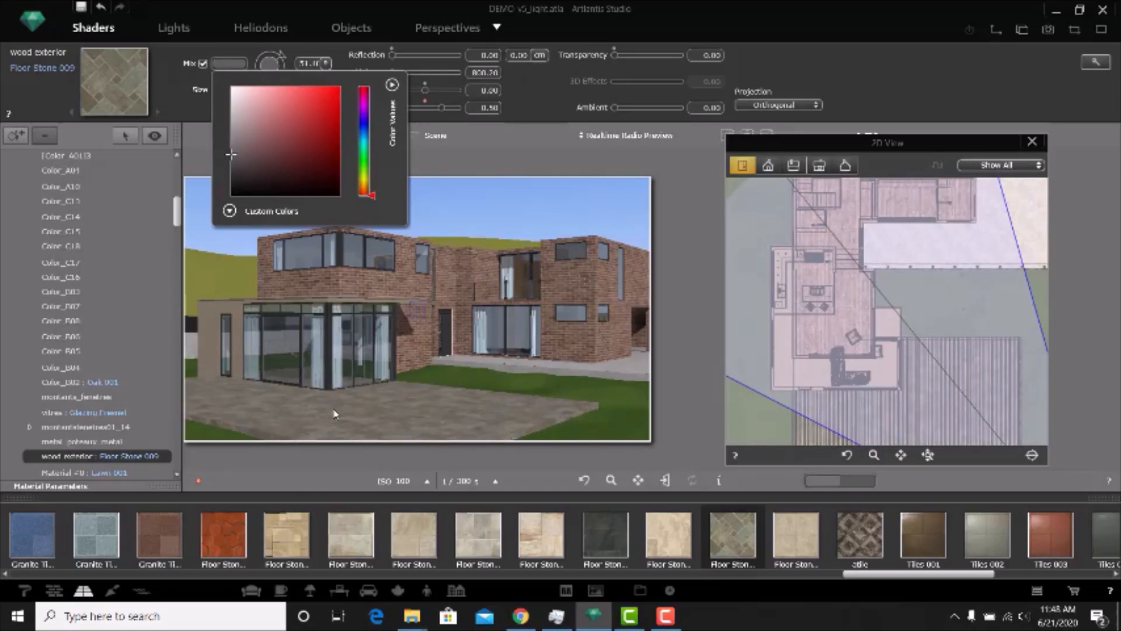
{"action": "left_click", "coordinate": [422, 416]}
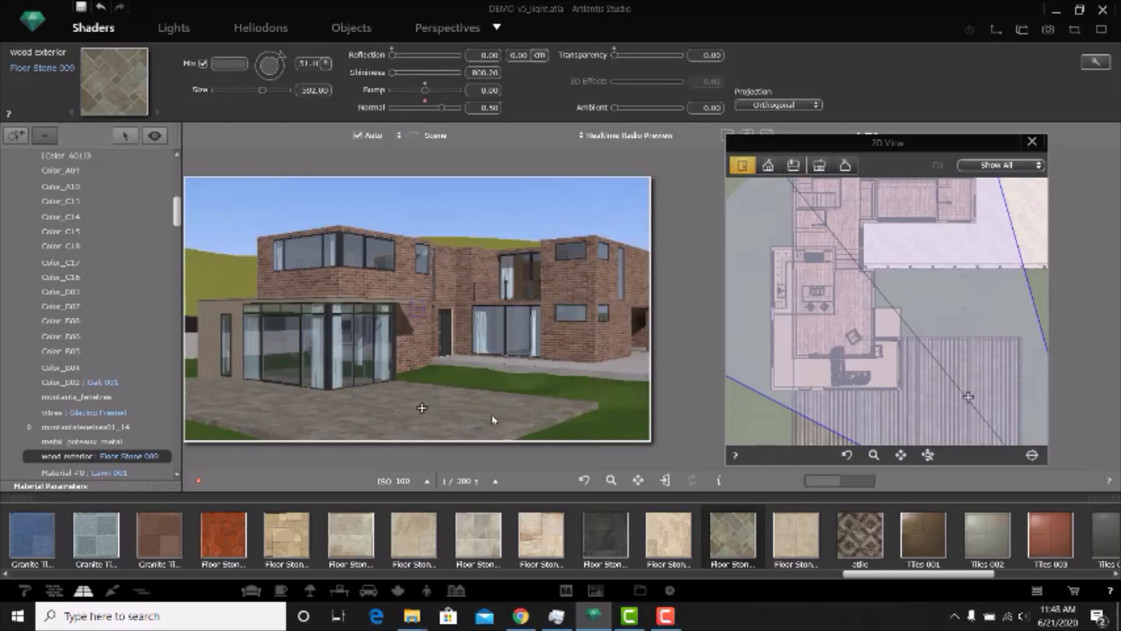
Step: Apply the Paving 004 shader from the outdoor paving shaders to the exterior terrace
{"action": "mouse_move", "coordinate": [890, 576]}
{"action": "left_mouse_down"}
{"action": "mouse_move", "coordinate": [777, 581]}
{"action": "mouse_move", "coordinate": [222, 543]}
{"action": "left_mouse_up"}
{"action": "left_click", "coordinate": [110, 591]}
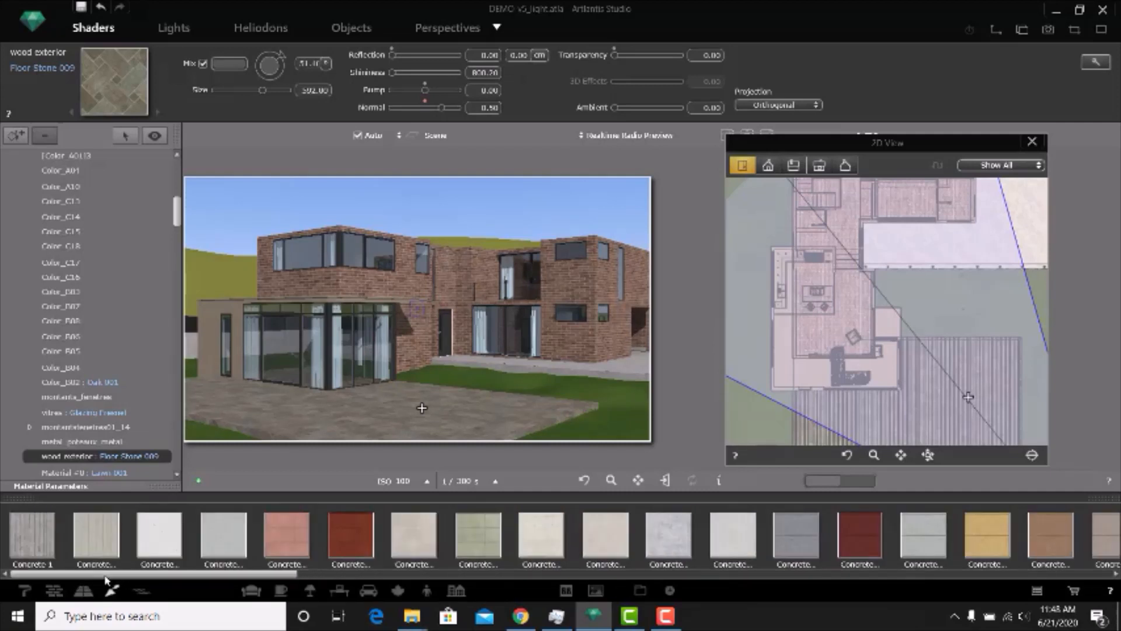
{"action": "left_click_drag", "start_coordinate": [245, 575], "coordinate": [783, 562]}
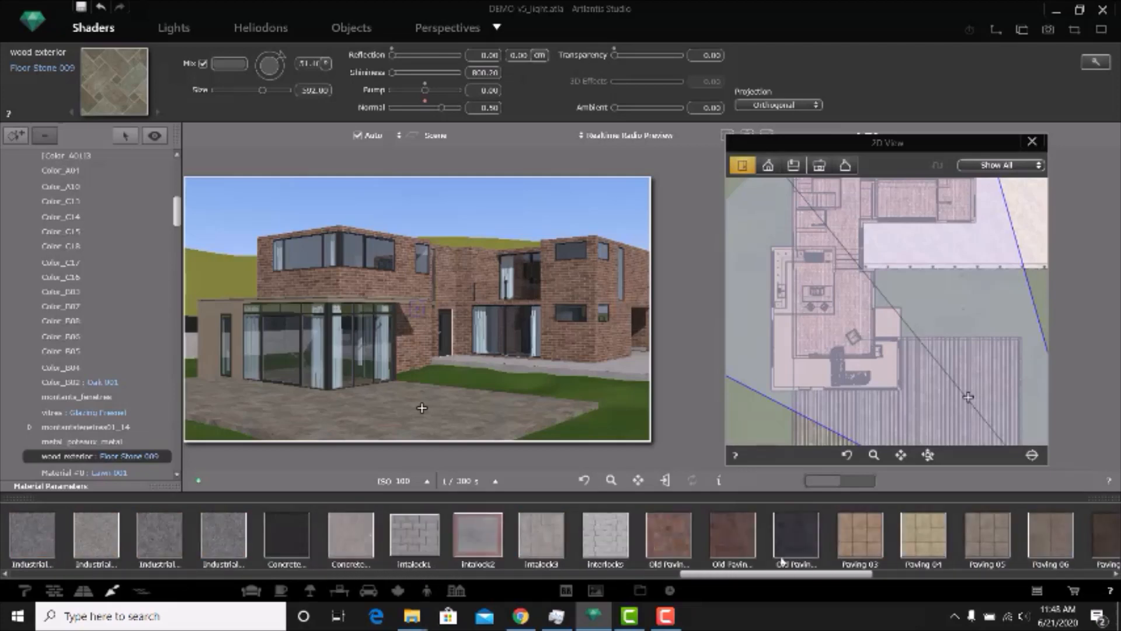
{"action": "left_click_drag", "start_coordinate": [781, 562], "coordinate": [405, 425]}
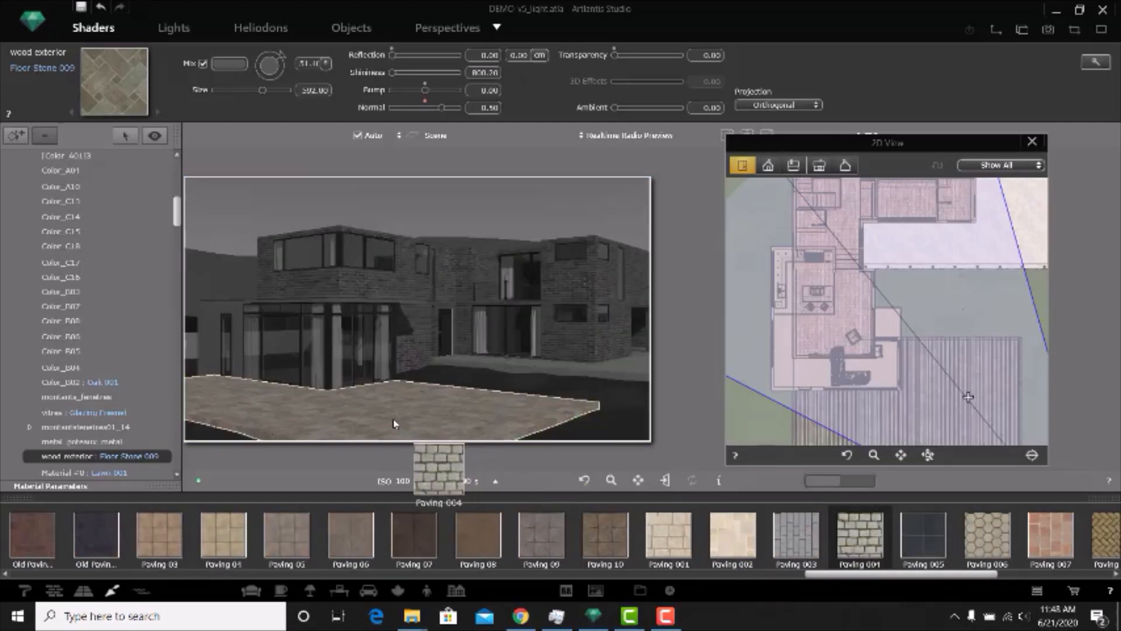
{"action": "left_click_drag", "start_coordinate": [335, 447], "coordinate": [335, 447]}
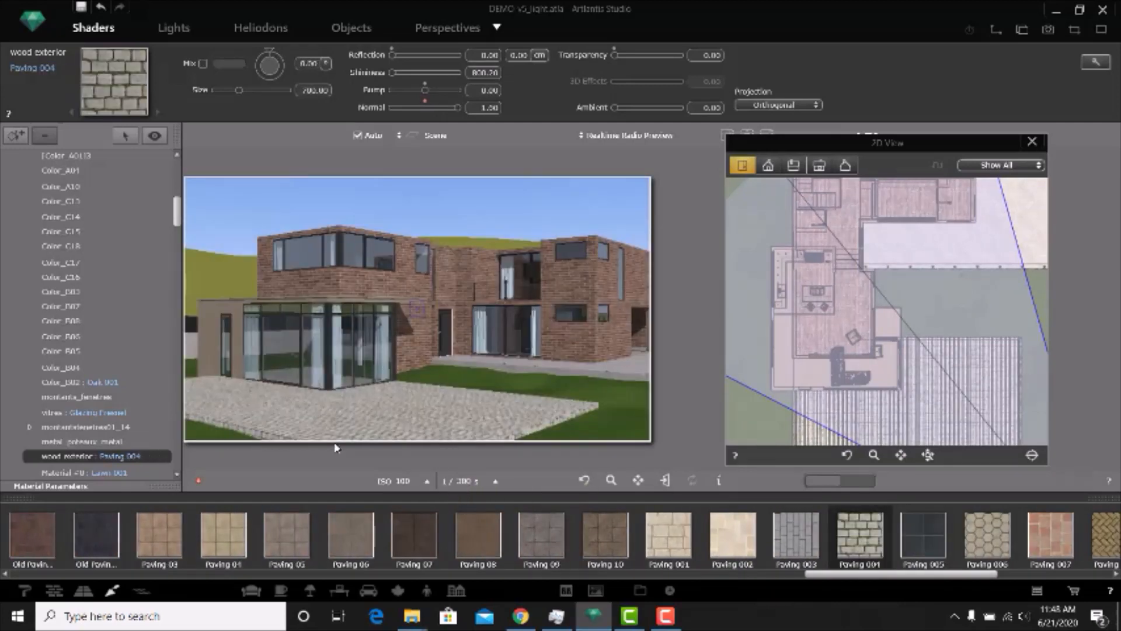
Step: Enlarge the terrace paving texture to size 1195.60 and rotate it to 90°
{"action": "left_click_drag", "start_coordinate": [246, 94], "coordinate": [263, 95]}
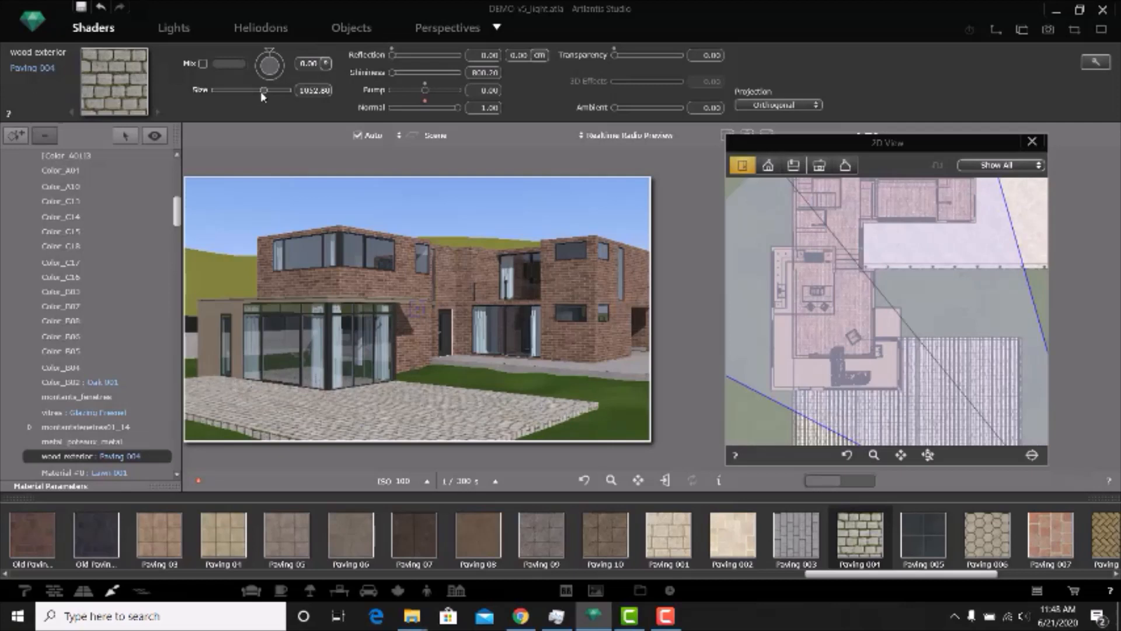
{"action": "left_click_drag", "start_coordinate": [263, 97], "coordinate": [270, 92]}
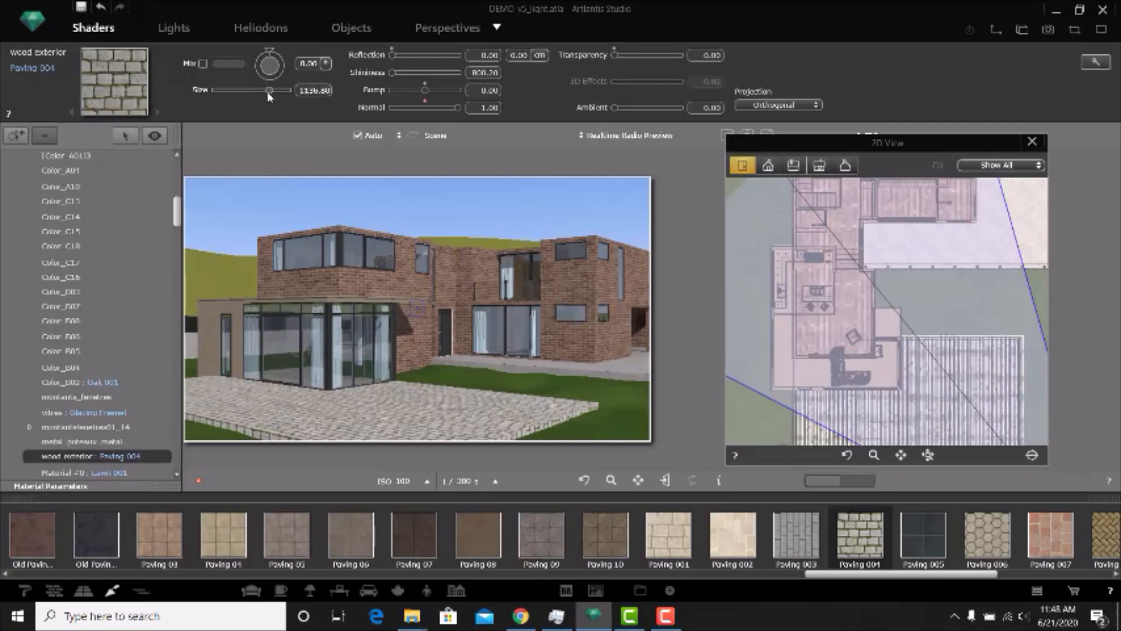
{"action": "left_click", "coordinate": [305, 63]}
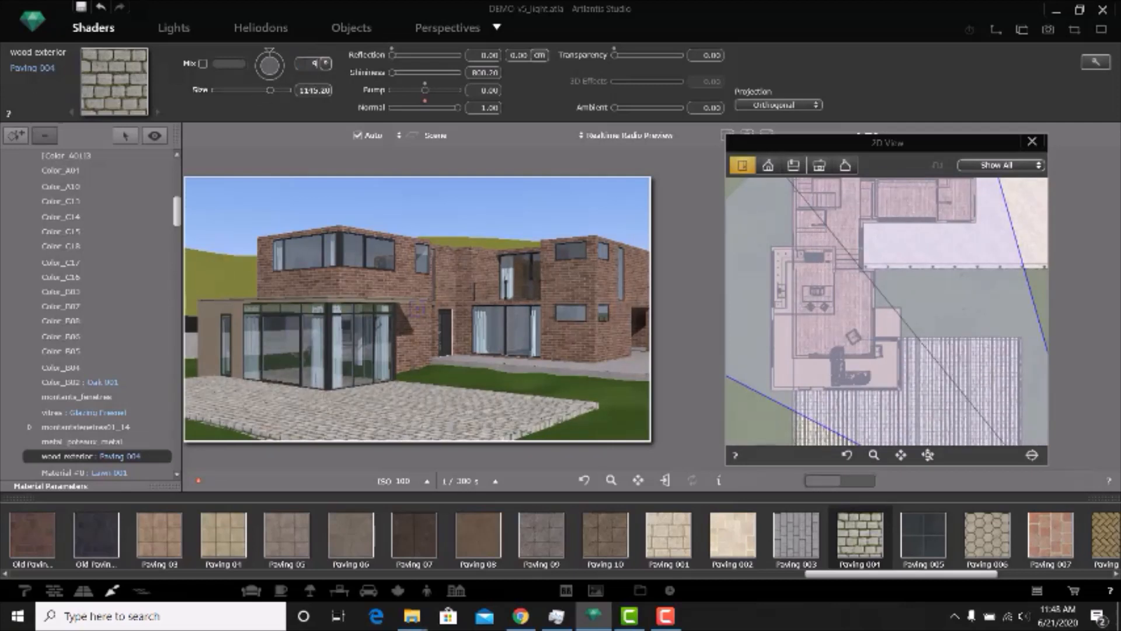
{"action": "key", "text": "Return"}
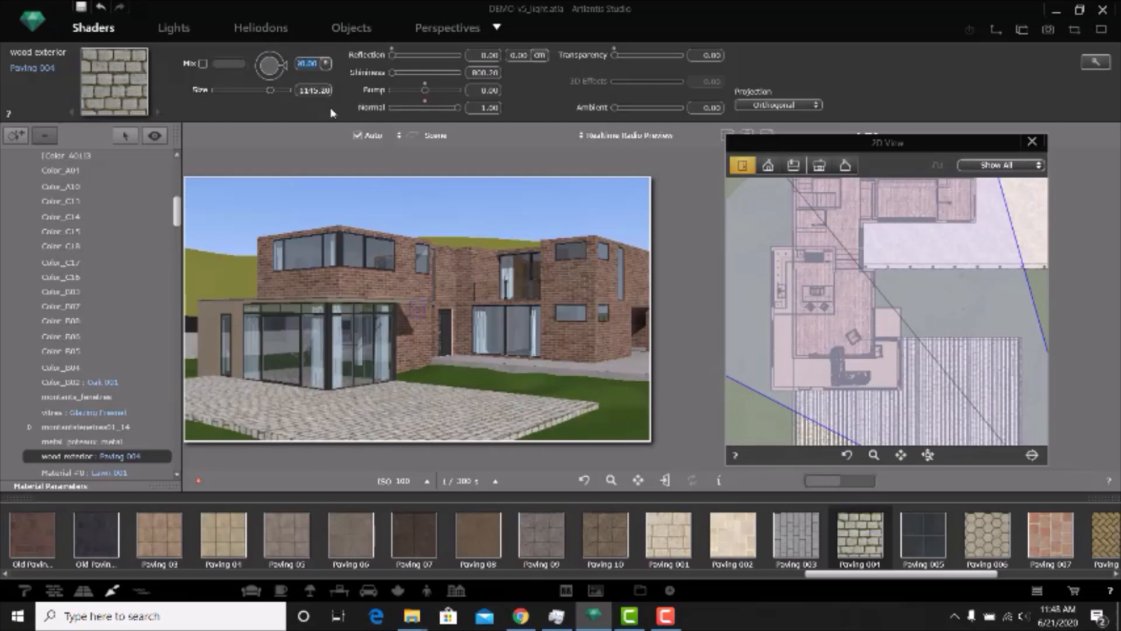
{"action": "left_click_drag", "start_coordinate": [270, 91], "coordinate": [273, 92]}
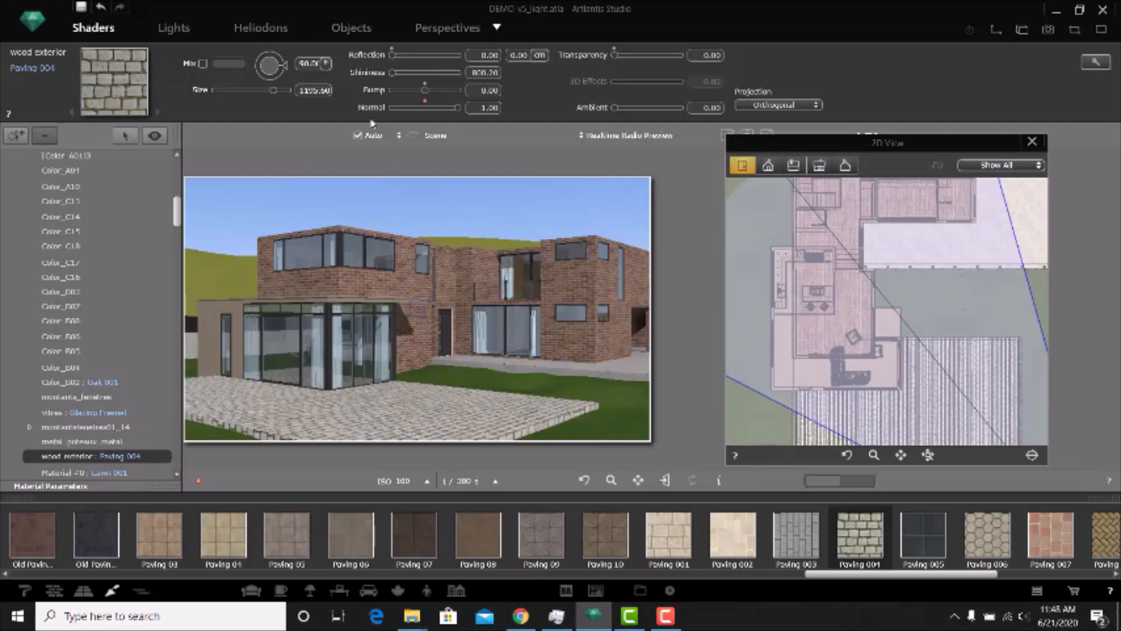
Step: Adjust the terrace paving's relief and gloss to bump -0.62, normal 0.64 and shininess 1000
{"action": "left_click", "coordinate": [404, 90]}
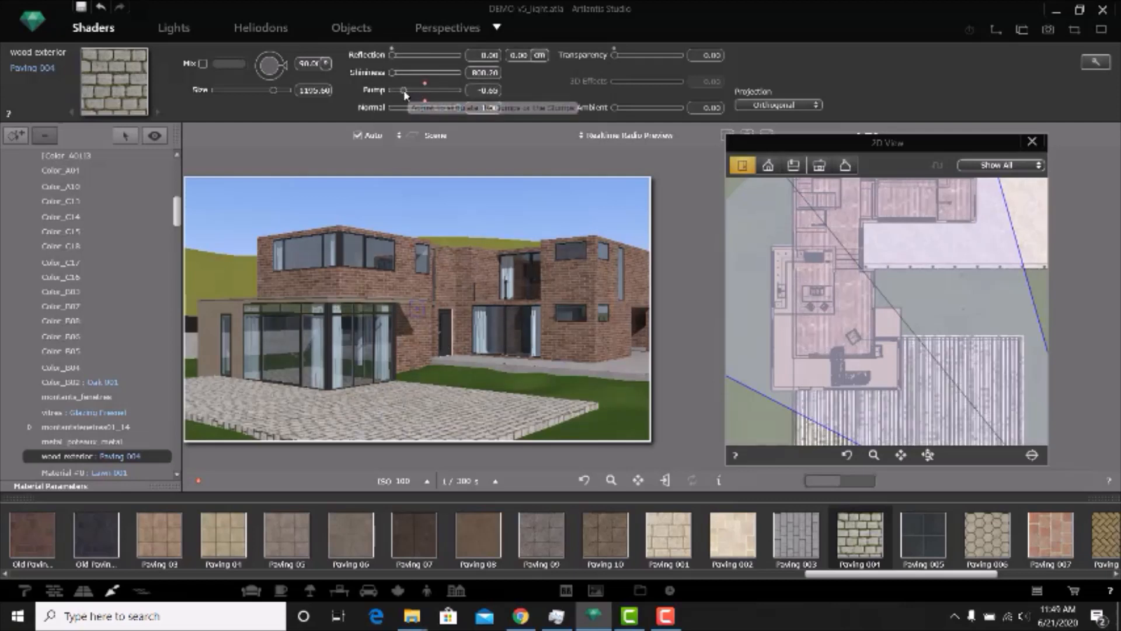
{"action": "left_click", "coordinate": [448, 91]}
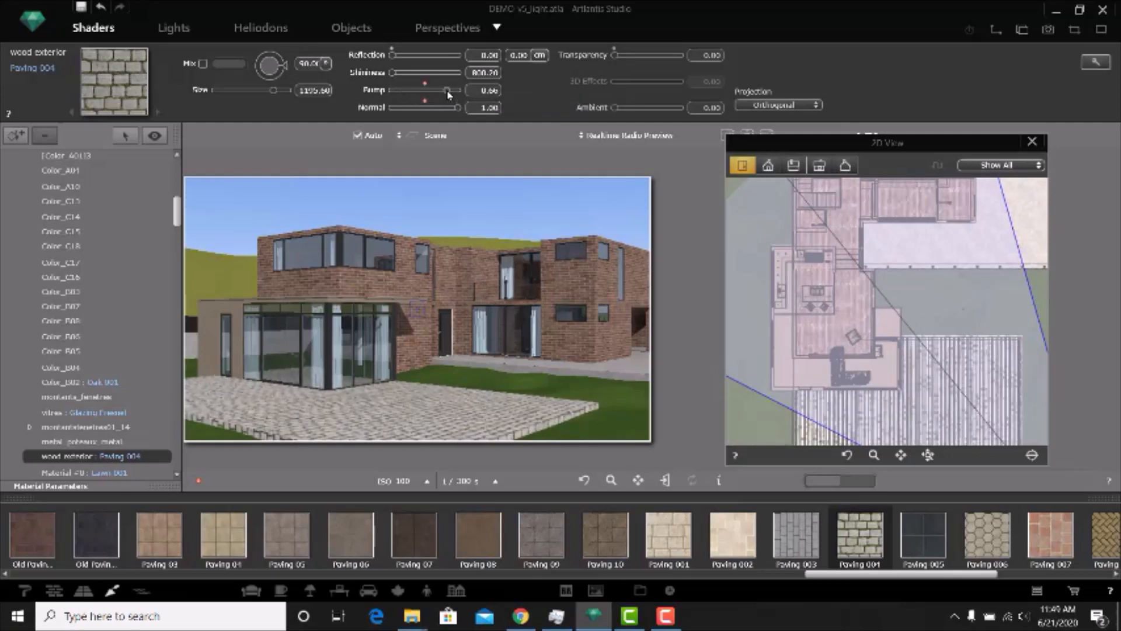
{"action": "left_click", "coordinate": [404, 91]}
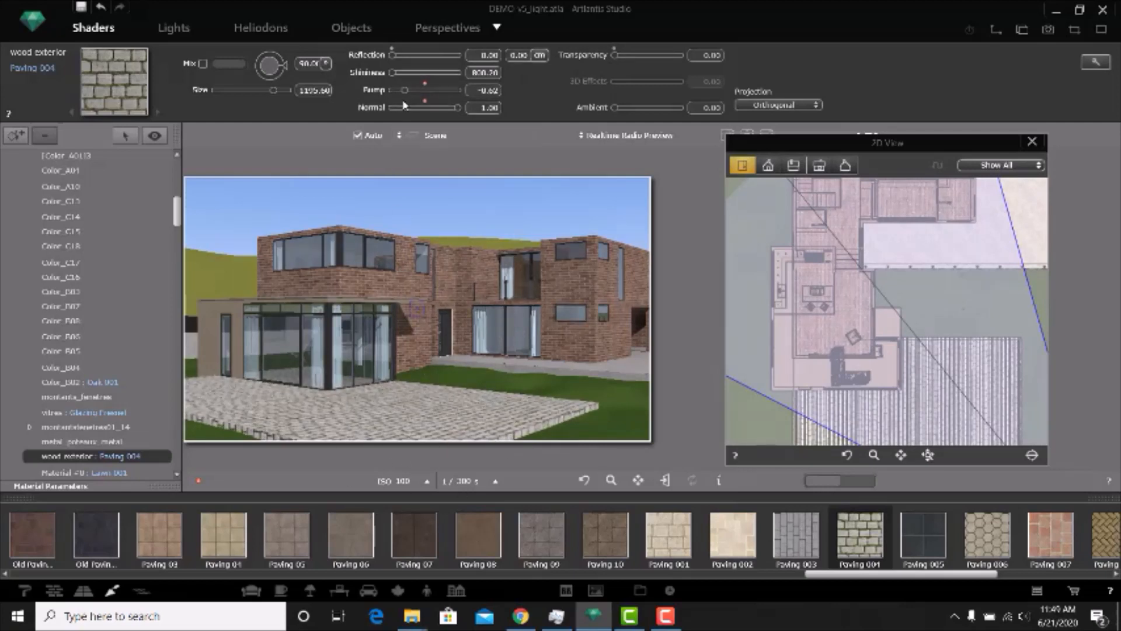
{"action": "left_click", "coordinate": [443, 108]}
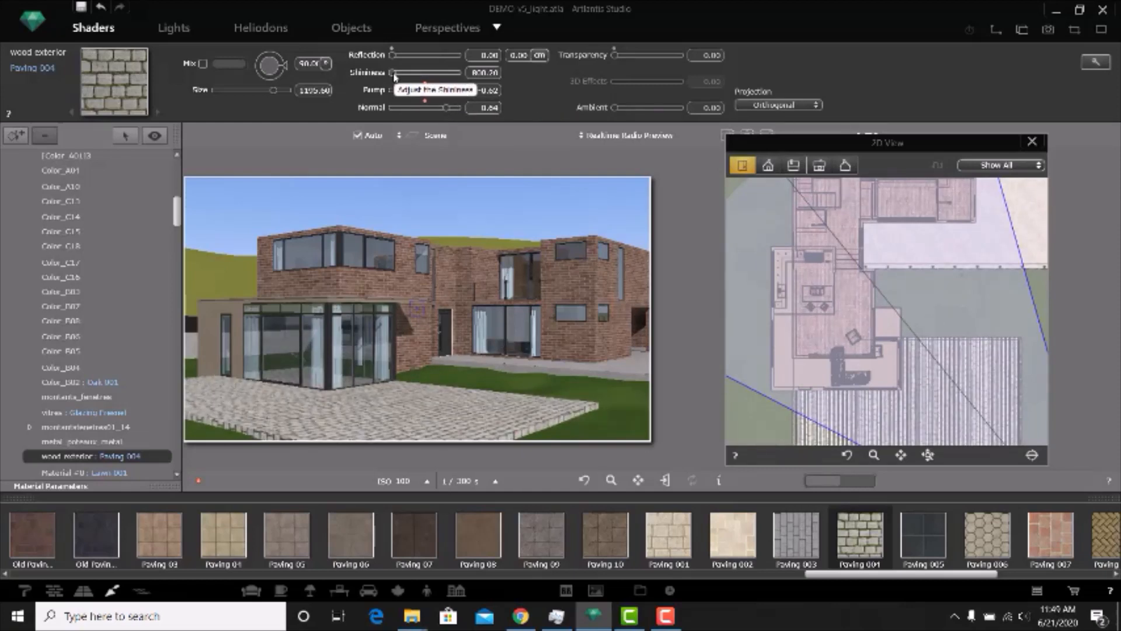
{"action": "left_click_drag", "start_coordinate": [399, 73], "coordinate": [458, 72]}
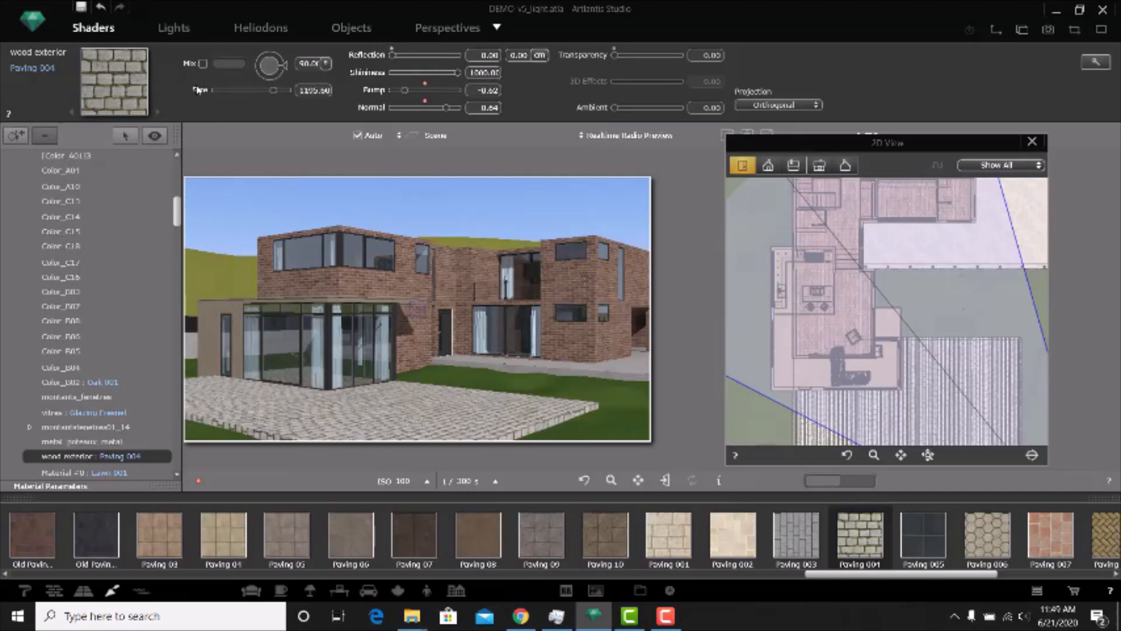
Step: Enable colour mixing on the terrace paving shader and tint it with a medium-dark neutral grey
{"action": "left_click", "coordinate": [203, 63]}
{"action": "left_click", "coordinate": [229, 63]}
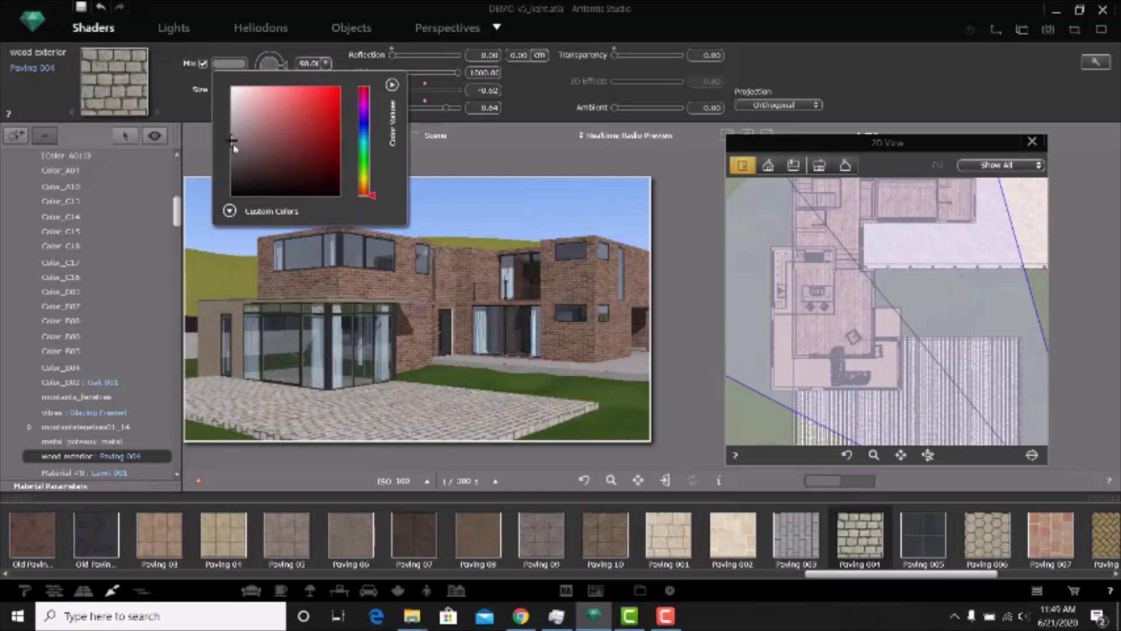
{"action": "left_click", "coordinate": [231, 150]}
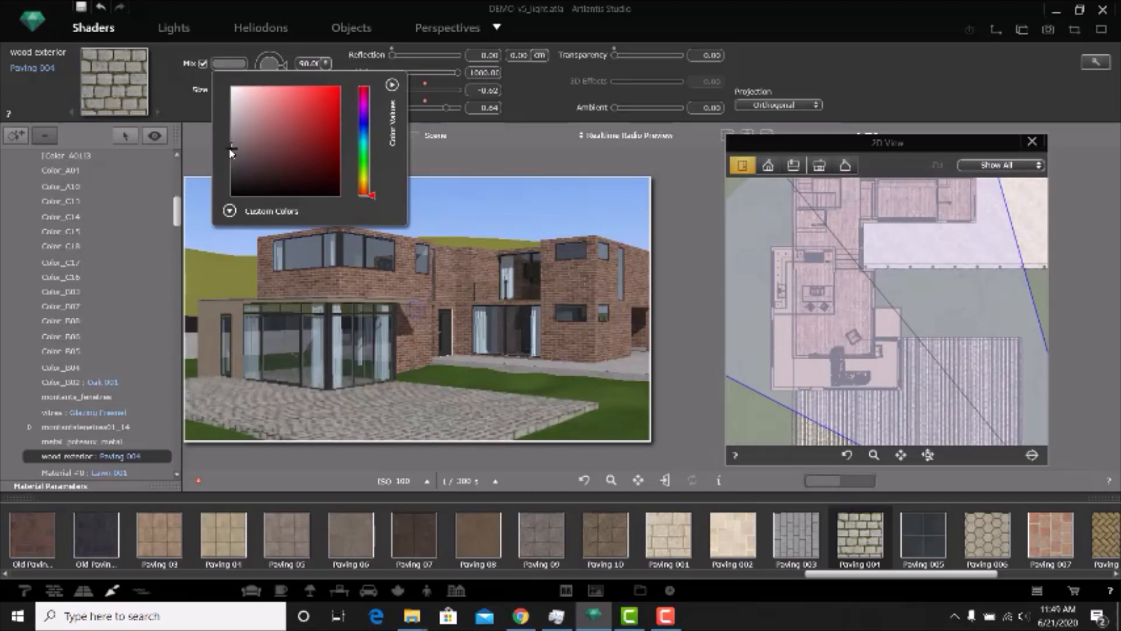
{"action": "left_click", "coordinate": [171, 93]}
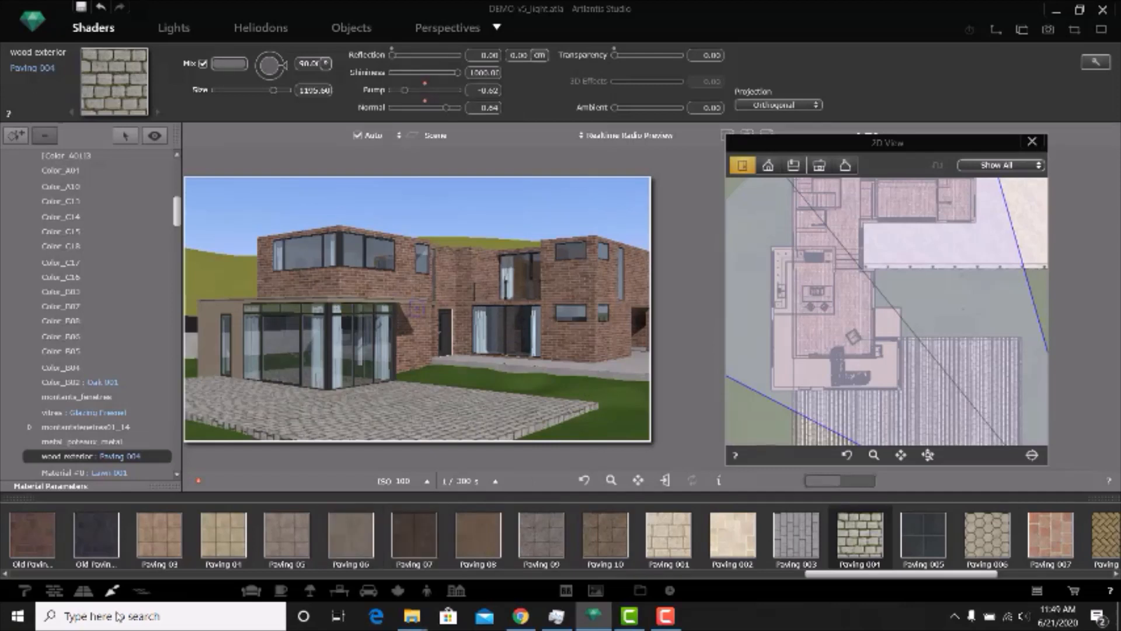
Step: Try the Lawn 002 ground shader on the grass, replace it with Lawn 001 and reduce the texture size to 213.60
{"action": "left_click", "coordinate": [141, 590]}
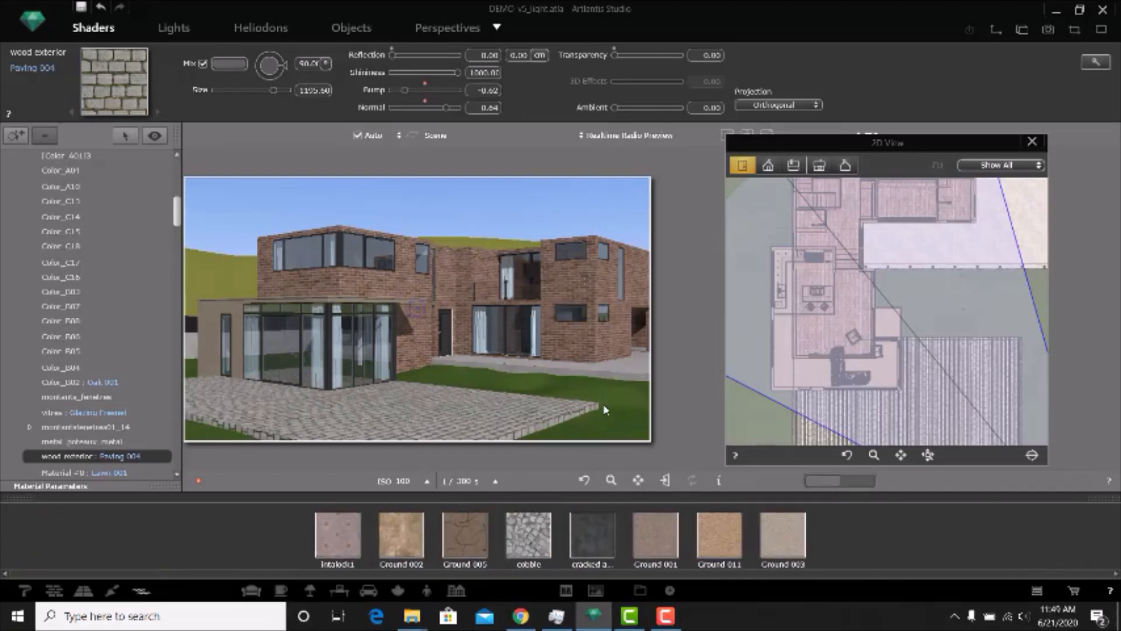
{"action": "left_click_drag", "start_coordinate": [231, 574], "coordinate": [627, 560]}
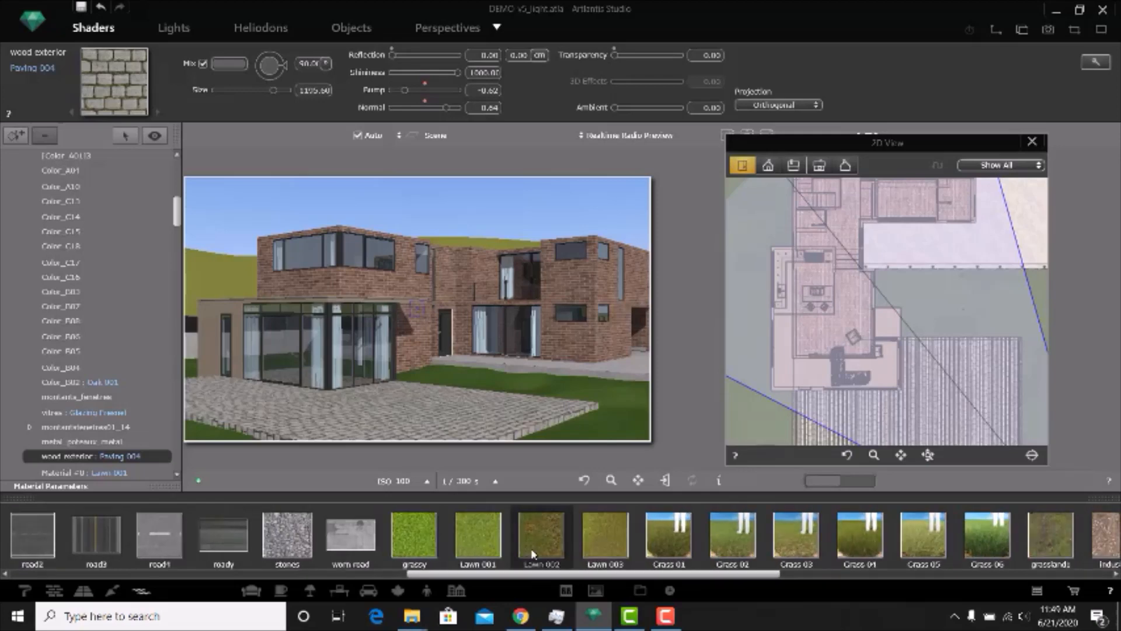
{"action": "left_click_drag", "start_coordinate": [532, 554], "coordinate": [613, 412]}
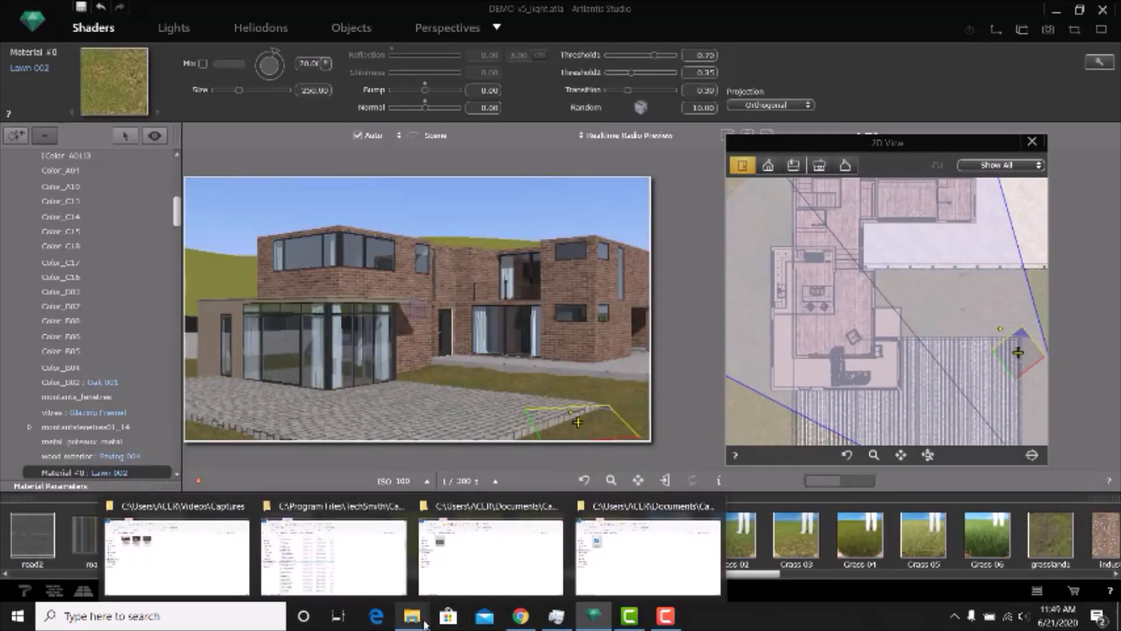
{"action": "left_click_drag", "start_coordinate": [239, 89], "coordinate": [217, 91]}
{"action": "left_click_drag", "start_coordinate": [478, 535], "coordinate": [616, 395]}
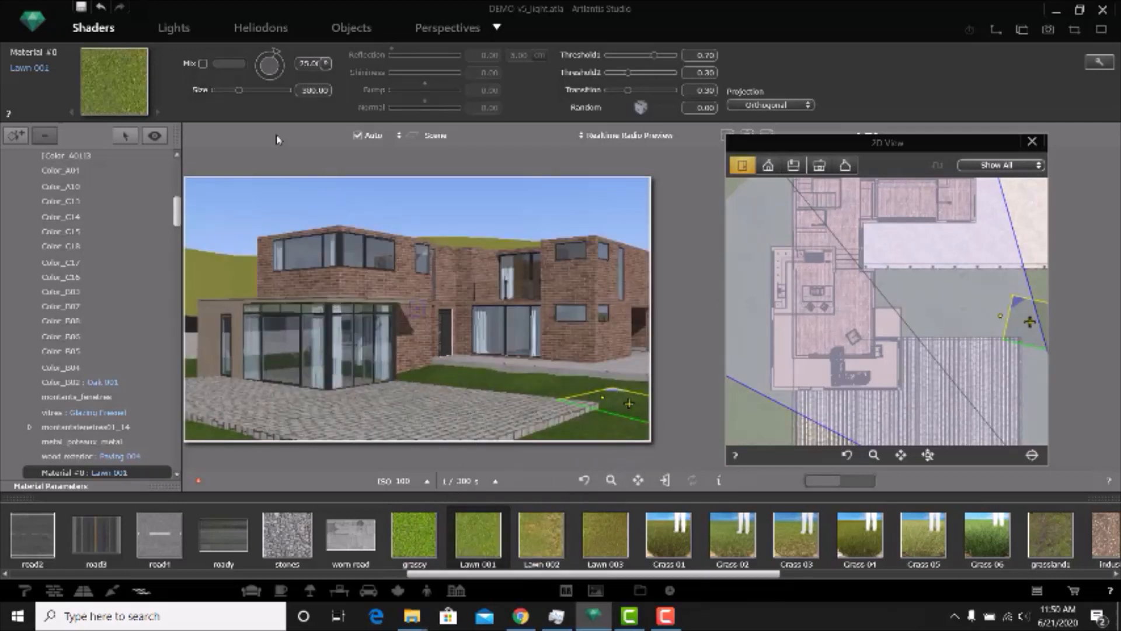
{"action": "left_click_drag", "start_coordinate": [226, 92], "coordinate": [225, 92]}
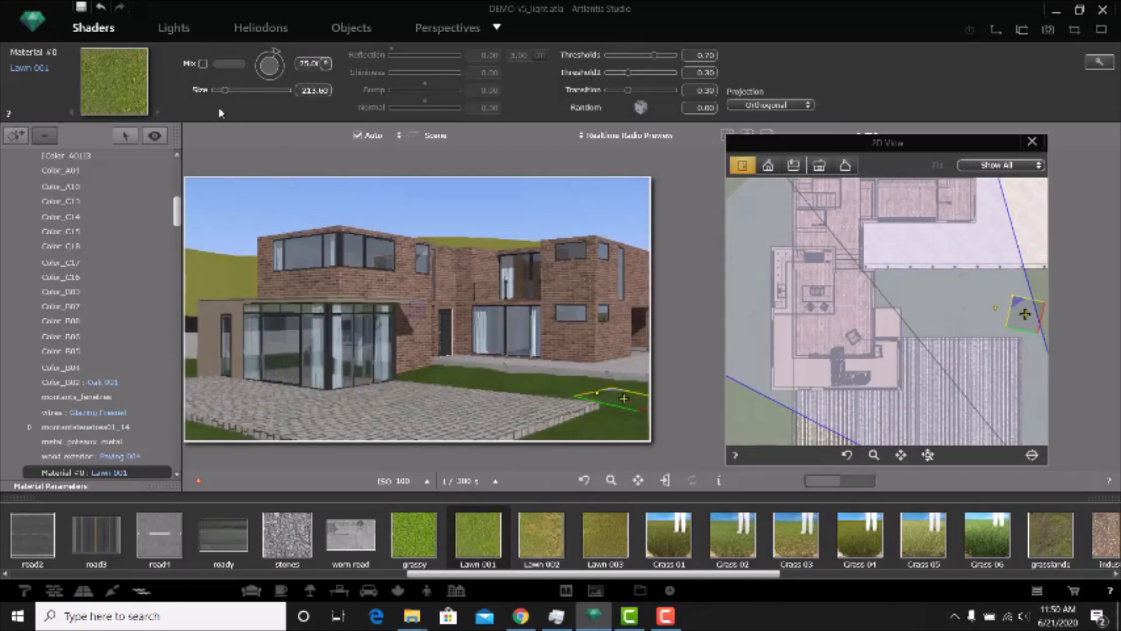
Step: Enable colour mixing on the Lawn 001 shader and darken the grass with a neutral grey
{"action": "left_click", "coordinate": [202, 64]}
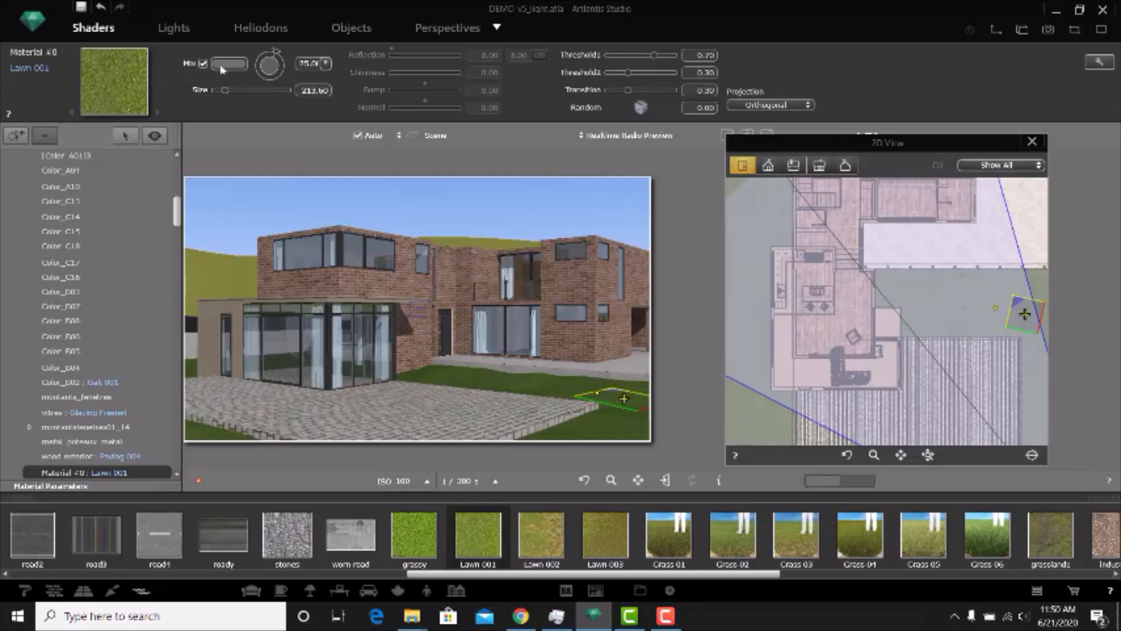
{"action": "left_click", "coordinate": [229, 63]}
{"action": "left_click", "coordinate": [232, 151]}
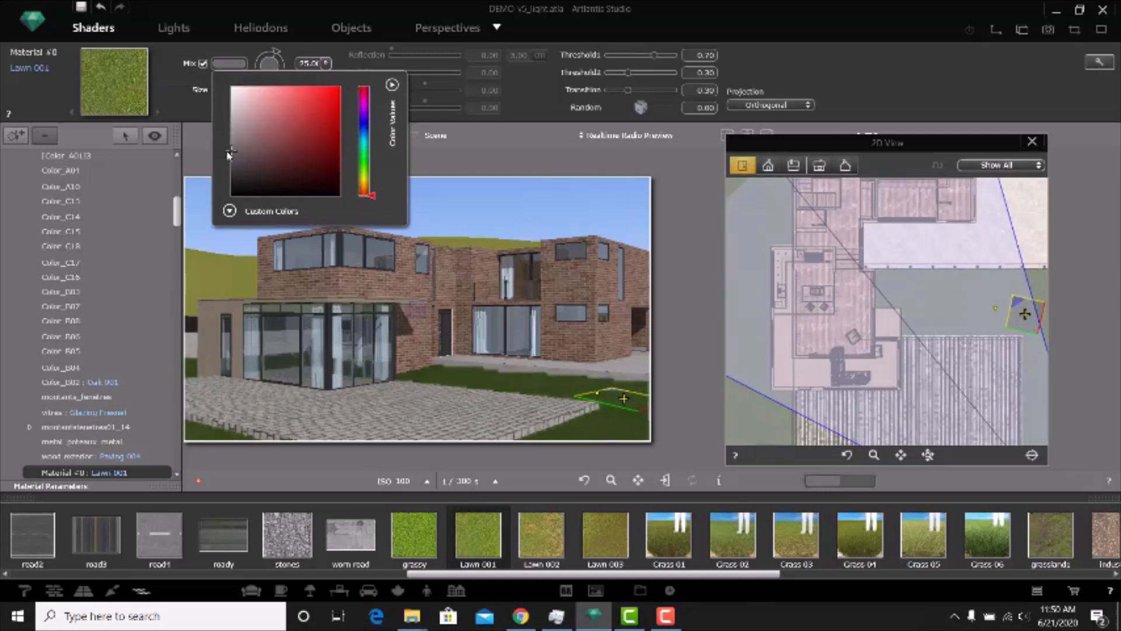
{"action": "left_click", "coordinate": [177, 103]}
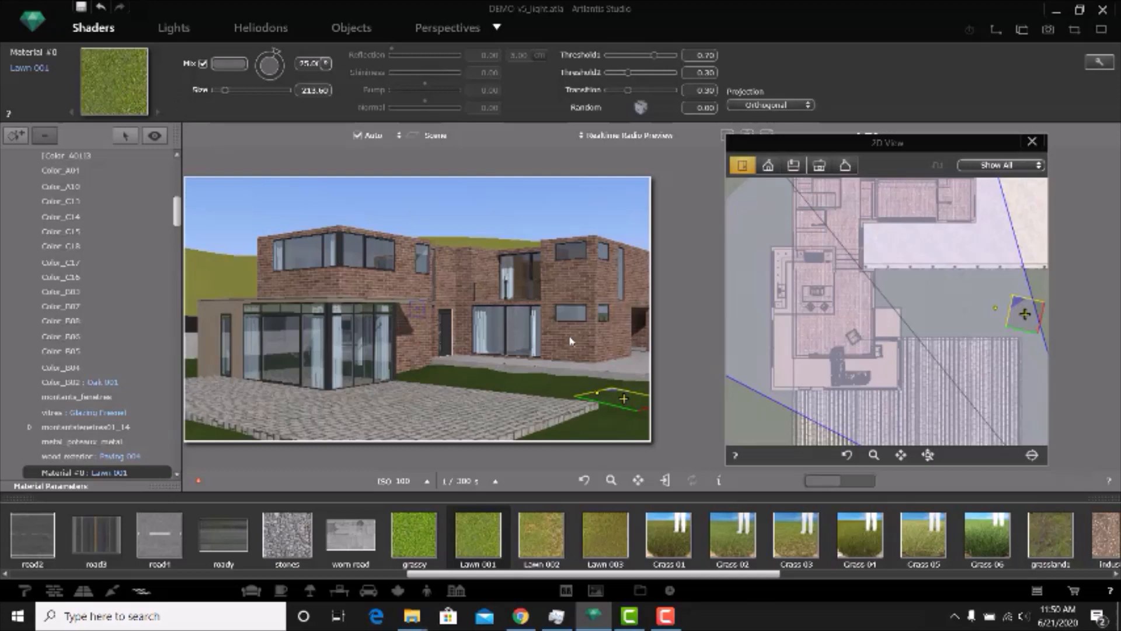
Step: Enable colour mixing on the brick exterior wall shader and darken it with a neutral grey
{"action": "left_click", "coordinate": [549, 347]}
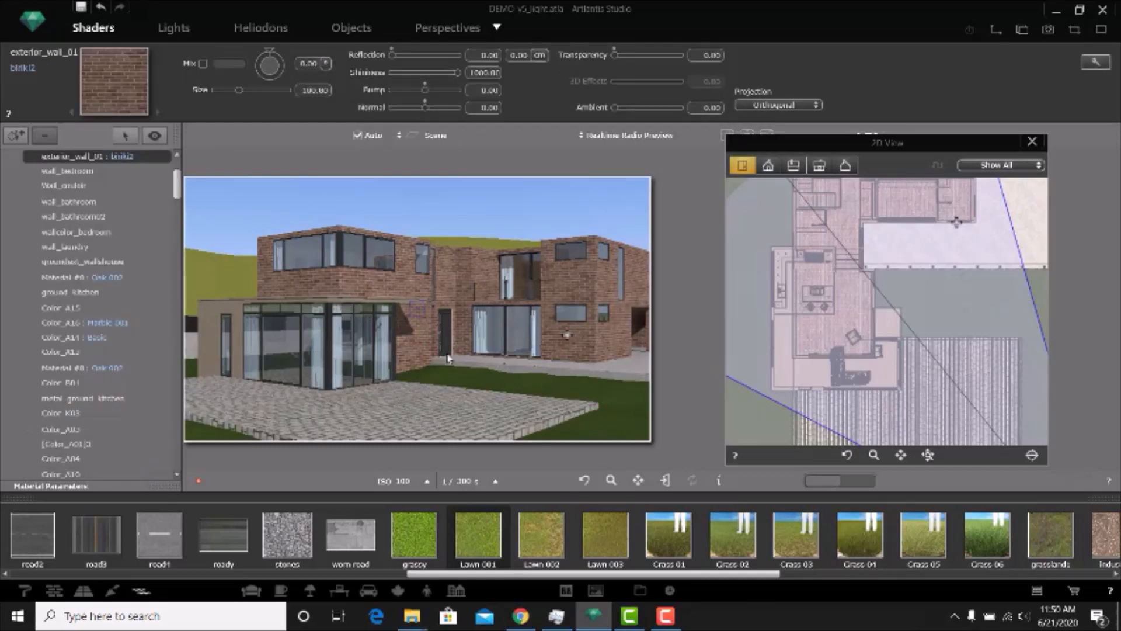
{"action": "left_click", "coordinate": [459, 270]}
{"action": "left_click", "coordinate": [203, 63]}
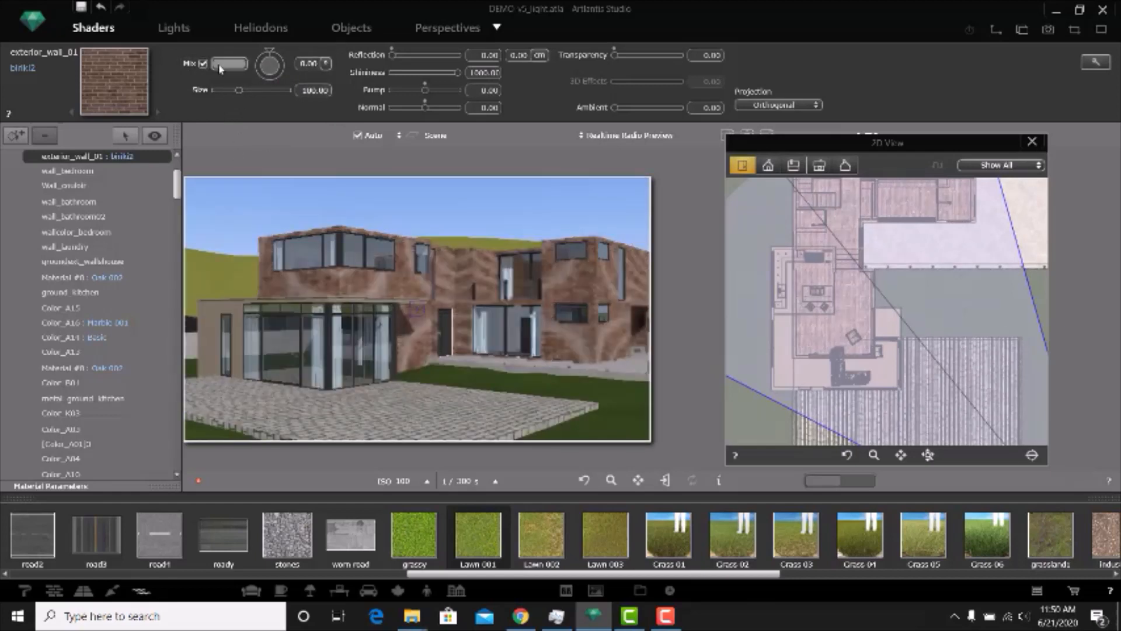
{"action": "left_click", "coordinate": [229, 63]}
{"action": "left_click_drag", "start_coordinate": [231, 147], "coordinate": [228, 153]}
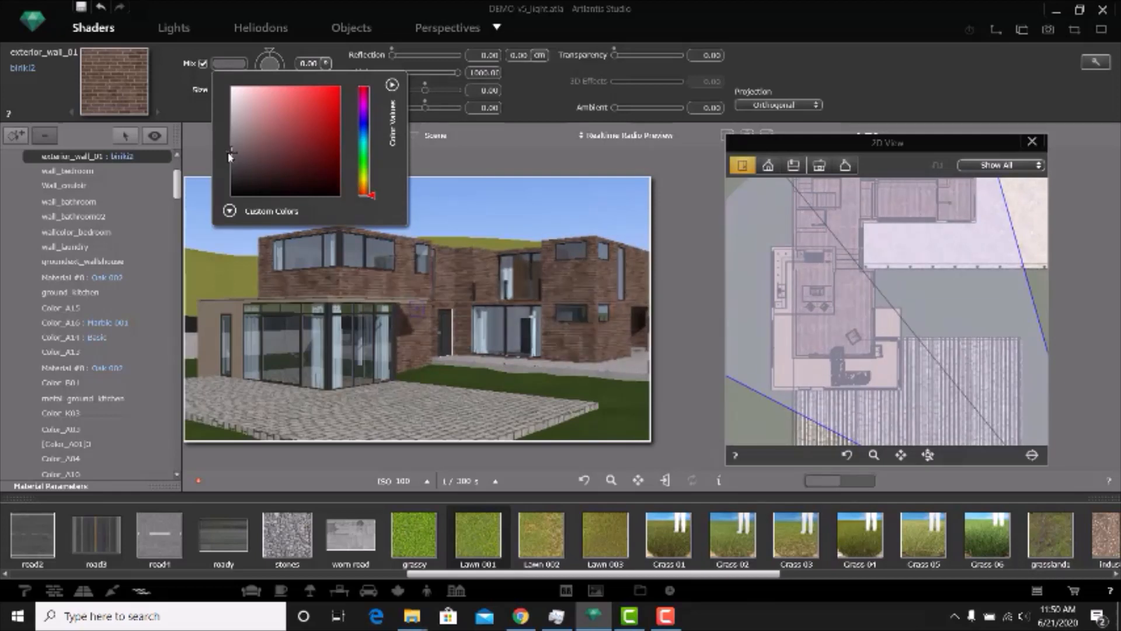
{"action": "left_click", "coordinate": [208, 145]}
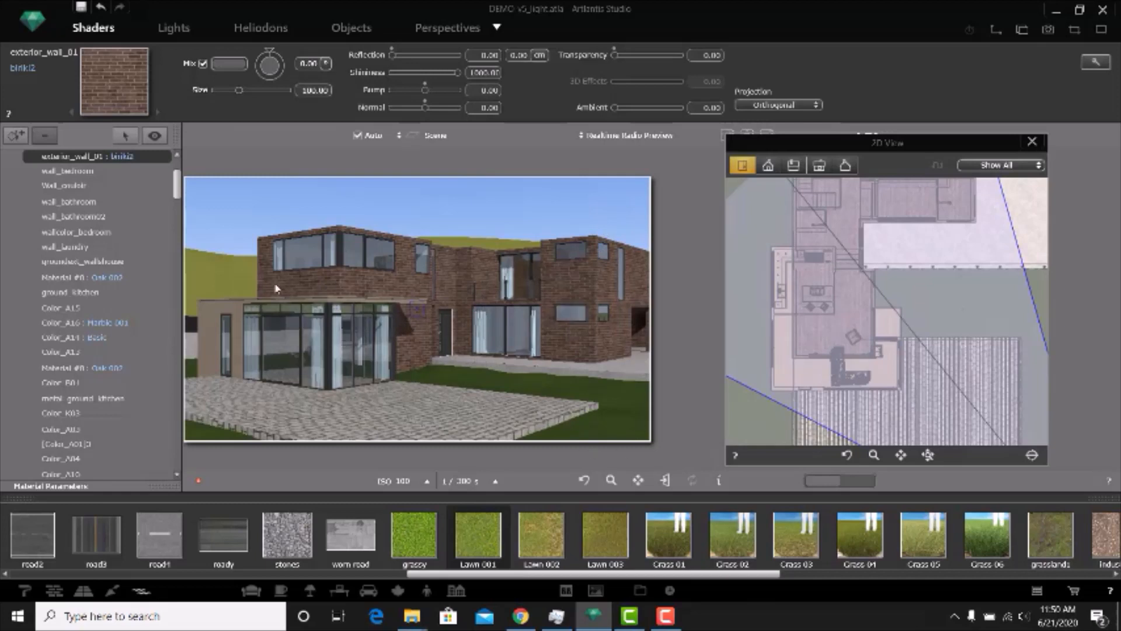
Step: Lighten the Coating 003 wall of the glazed room to near white with a light neutral grey mix colour
{"action": "left_click", "coordinate": [217, 326]}
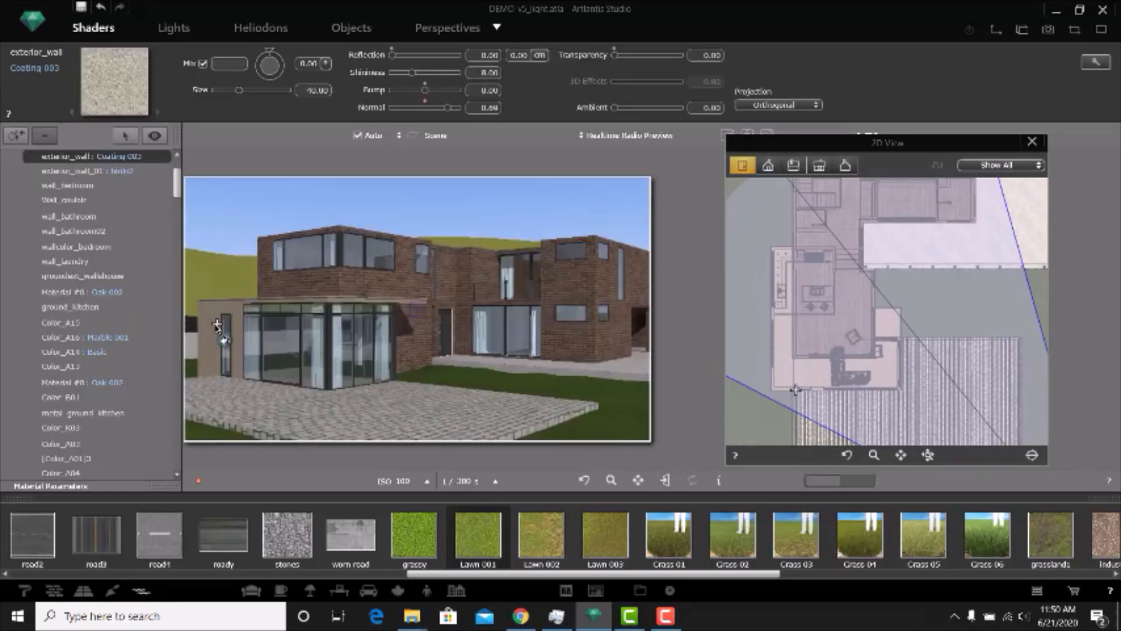
{"action": "left_click", "coordinate": [229, 63]}
{"action": "left_click", "coordinate": [232, 148]}
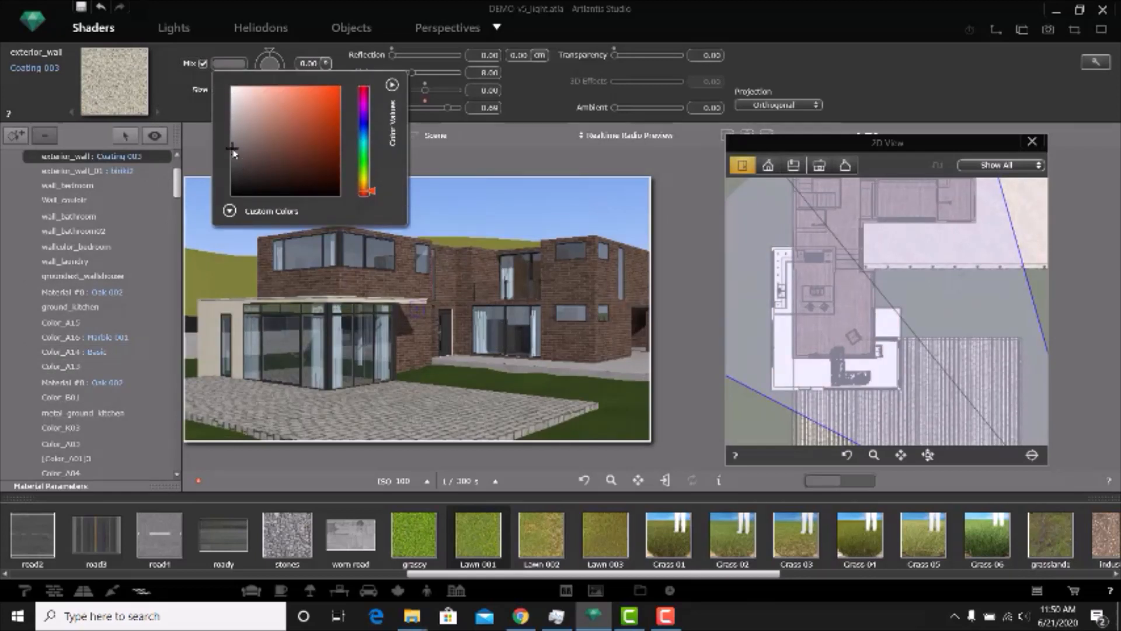
{"action": "left_click", "coordinate": [230, 138]}
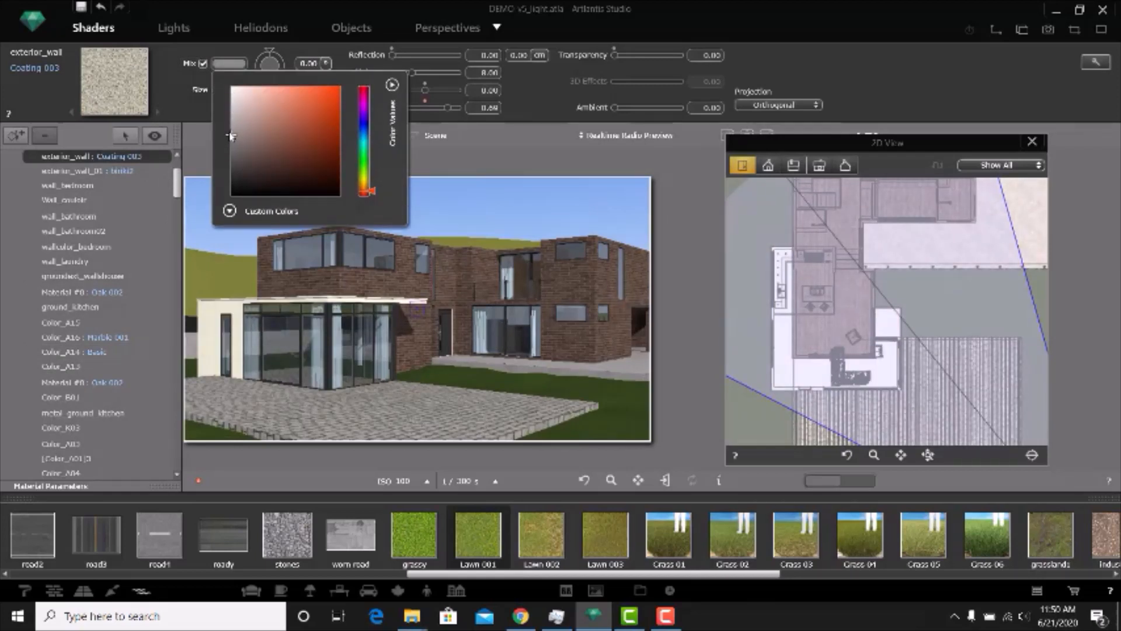
{"action": "left_click", "coordinate": [232, 118]}
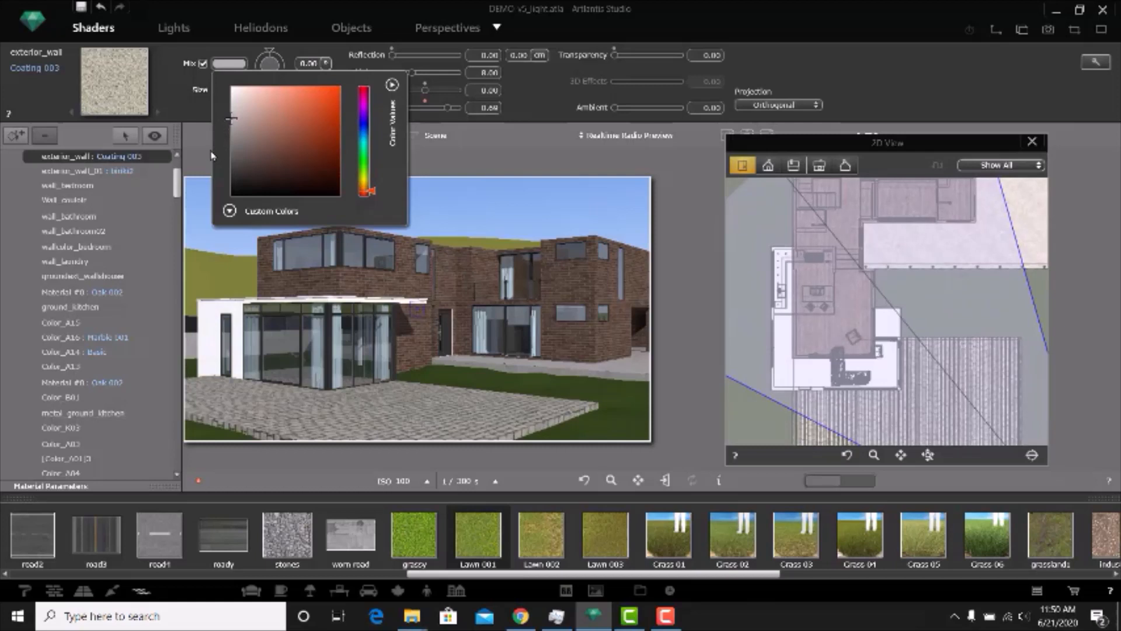
{"action": "left_click", "coordinate": [170, 85]}
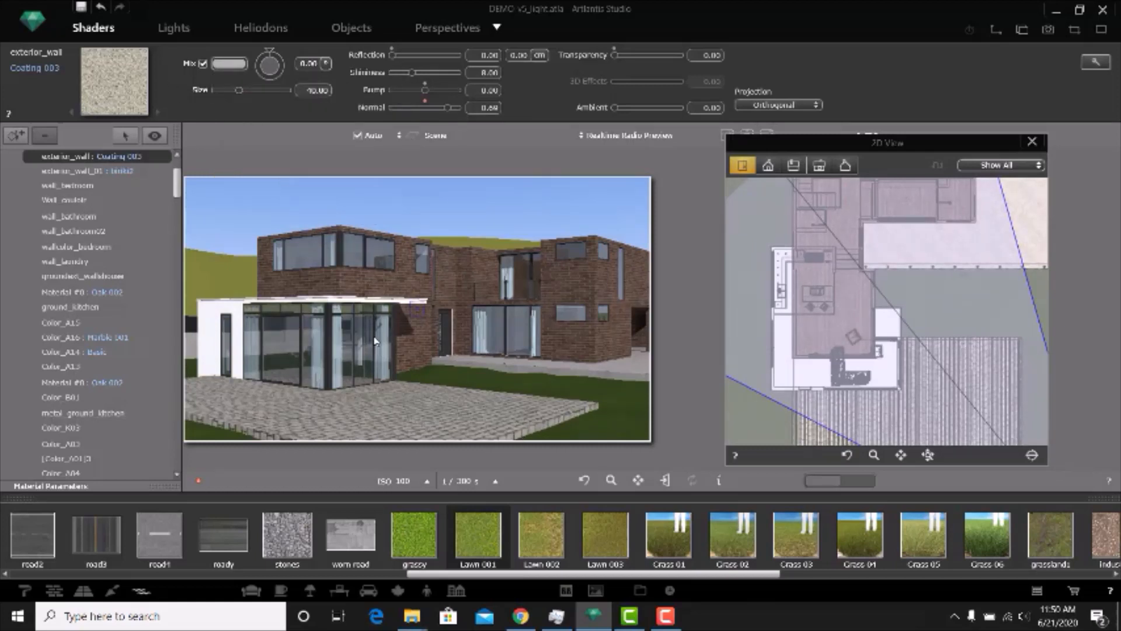
Step: Apply the China shader to the window frames and darken its reflection colour to near black
{"action": "left_click", "coordinate": [355, 369]}
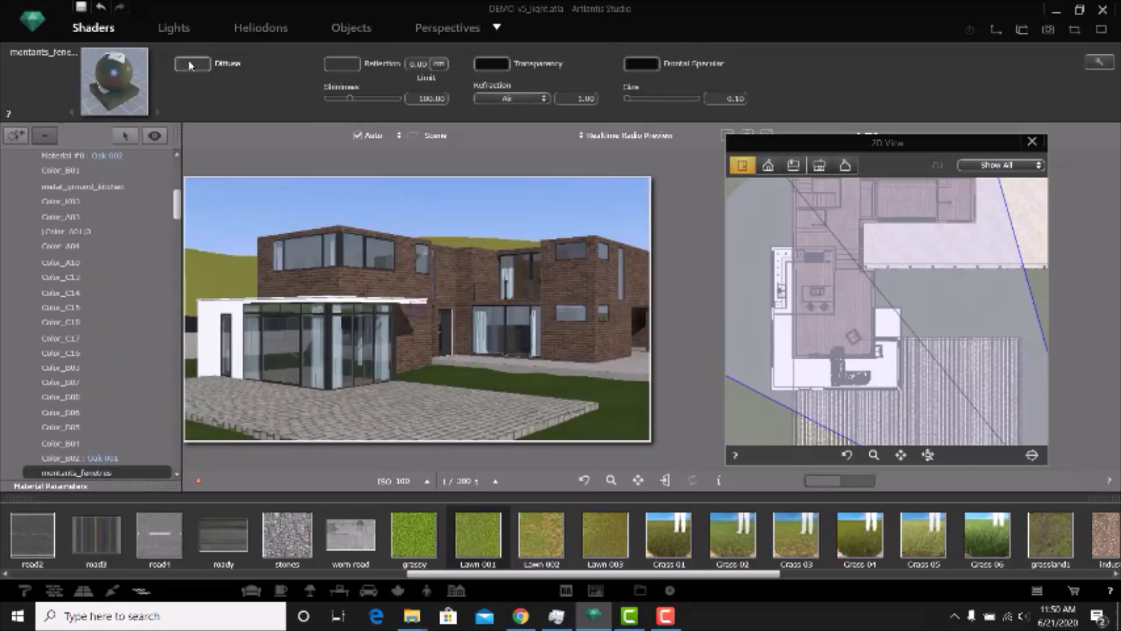
{"action": "left_click", "coordinate": [27, 587]}
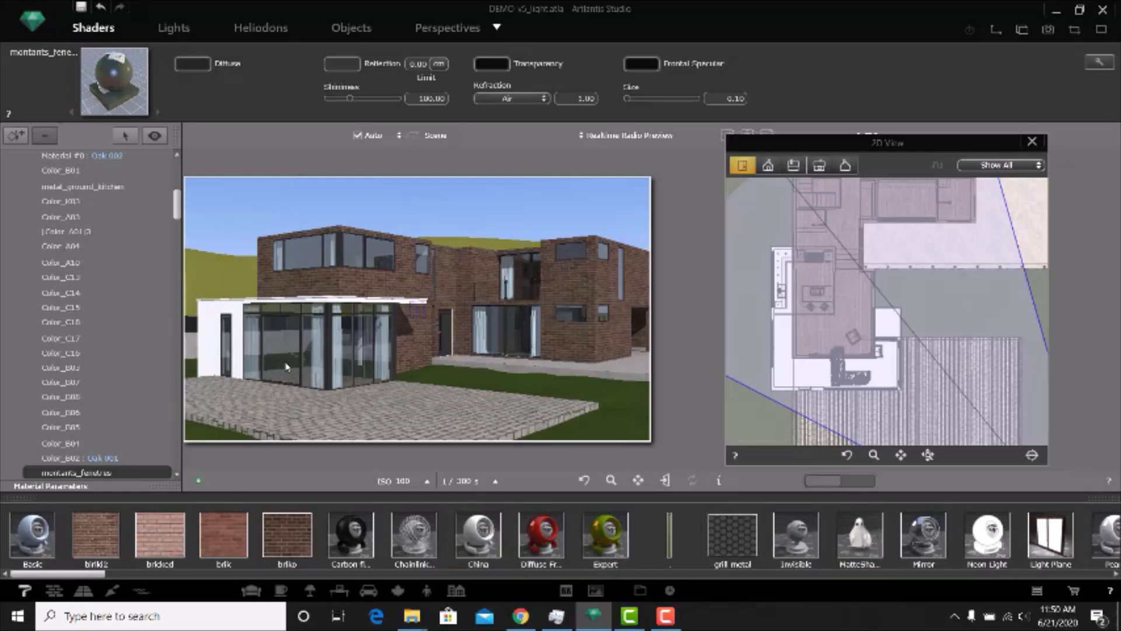
{"action": "left_click", "coordinate": [302, 356]}
{"action": "left_click_drag", "start_coordinate": [478, 534], "coordinate": [95, 329]}
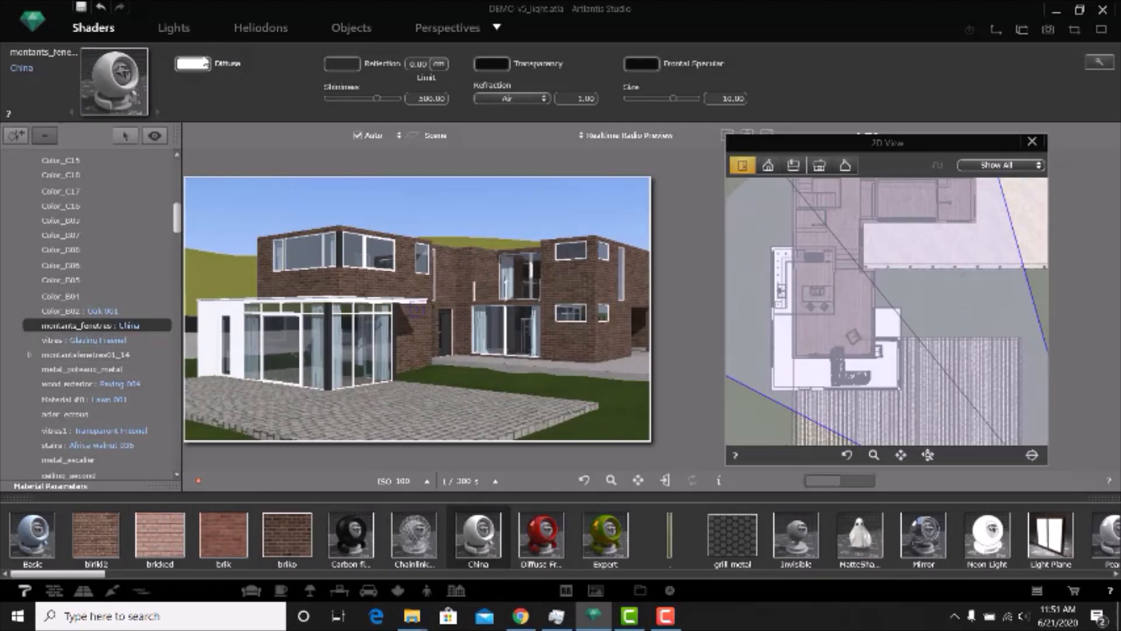
{"action": "left_click", "coordinate": [342, 65]}
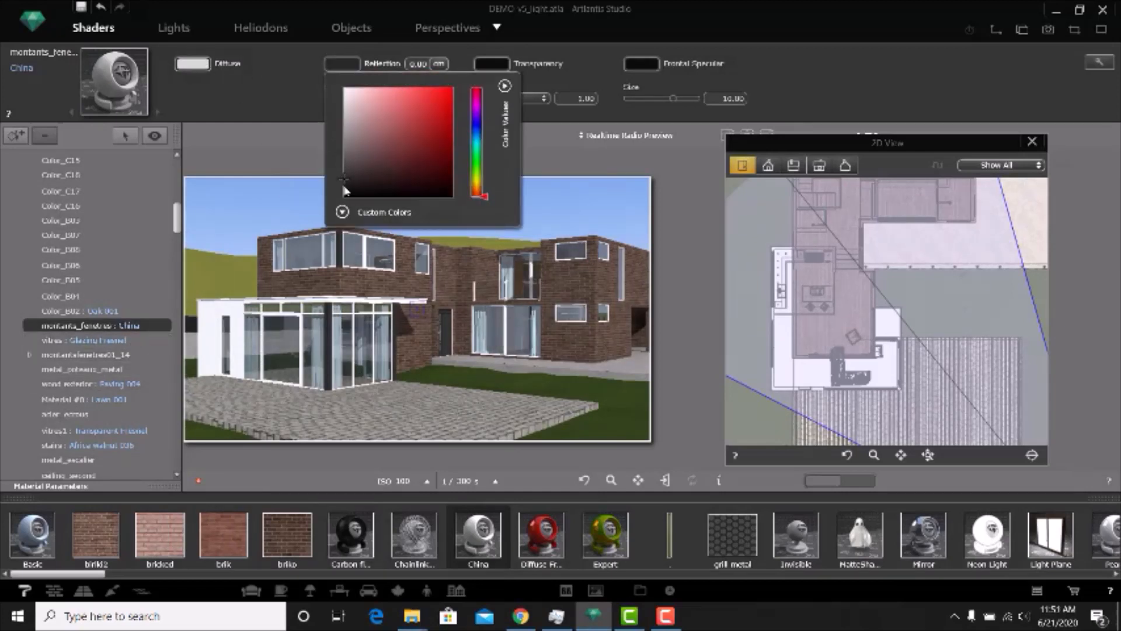
{"action": "left_click", "coordinate": [344, 195]}
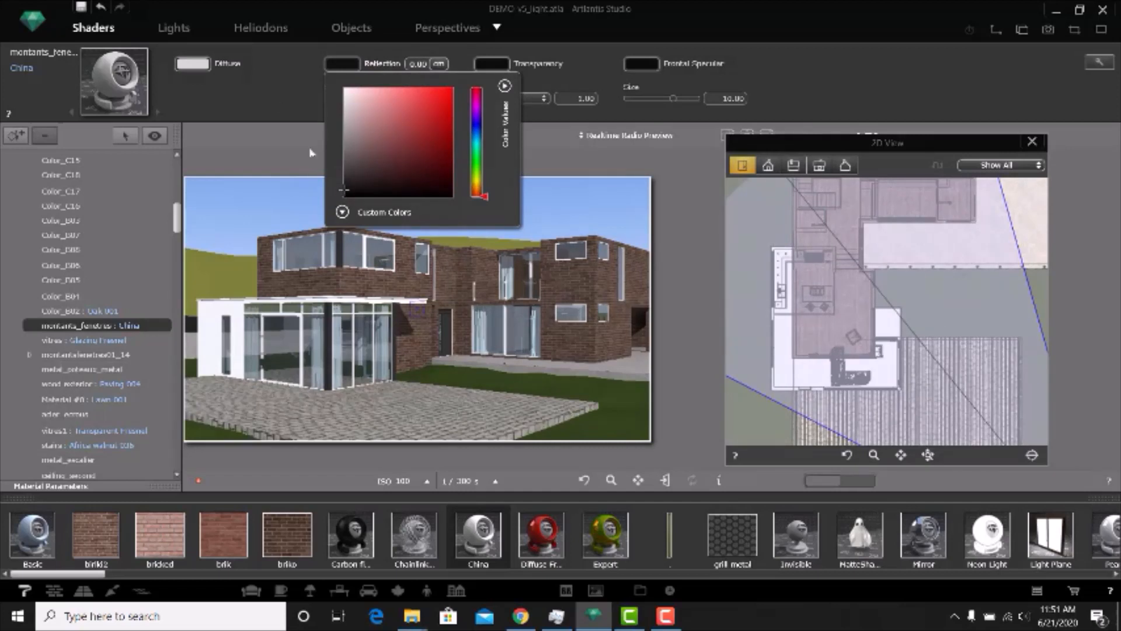
{"action": "left_click", "coordinate": [278, 95]}
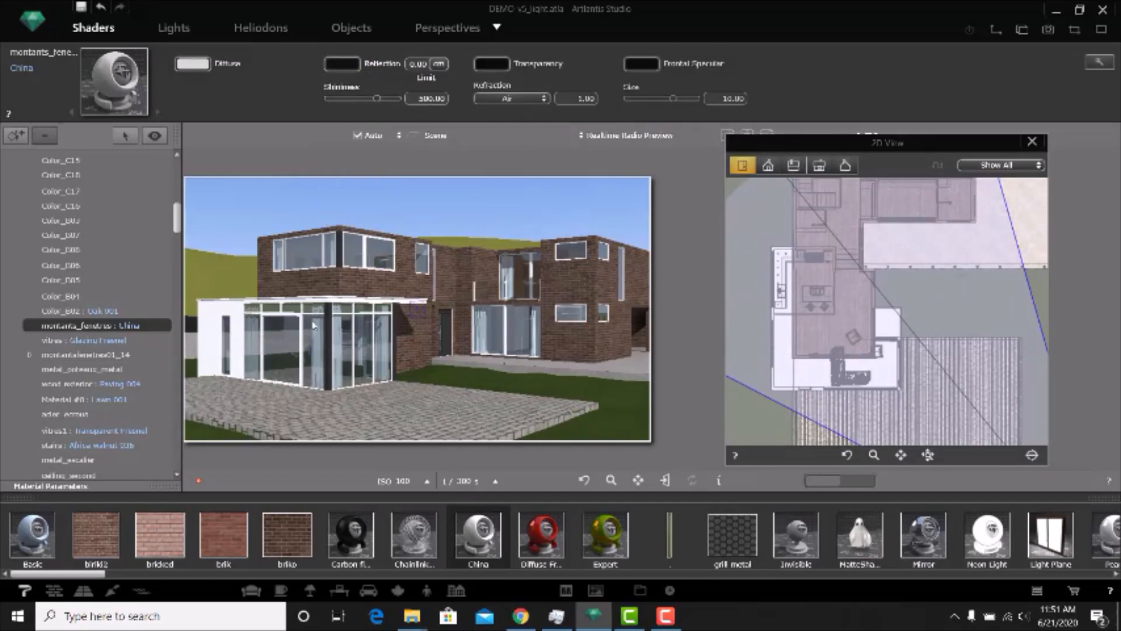
Step: Set the refraction of the Glazing Fresnel window panes to Glass
{"action": "left_click", "coordinate": [279, 343]}
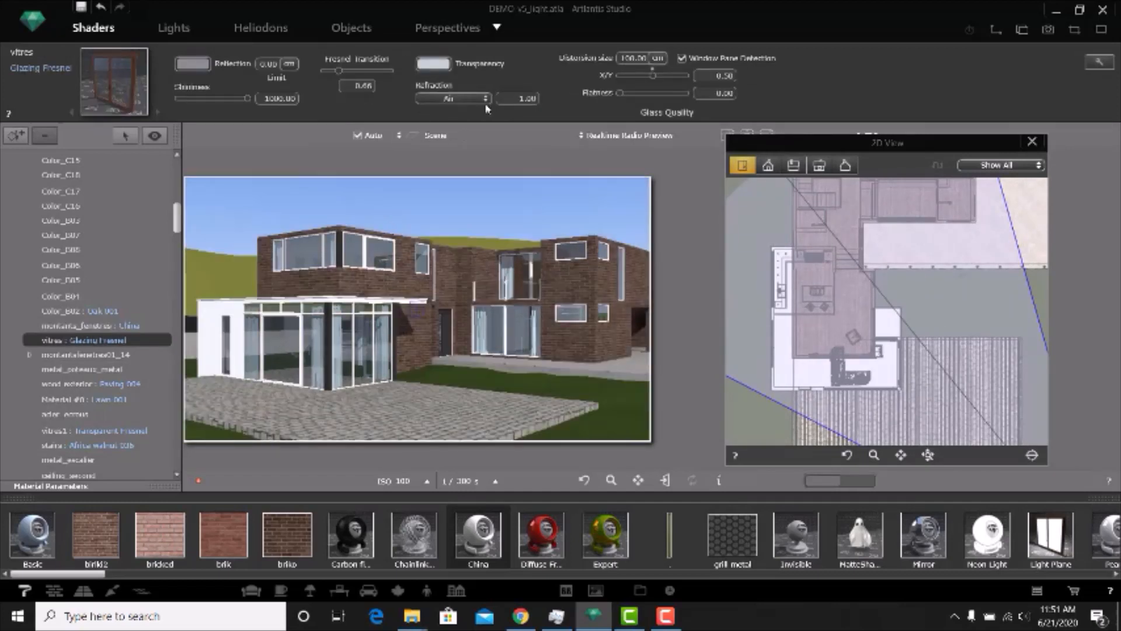
{"action": "left_click", "coordinate": [450, 99]}
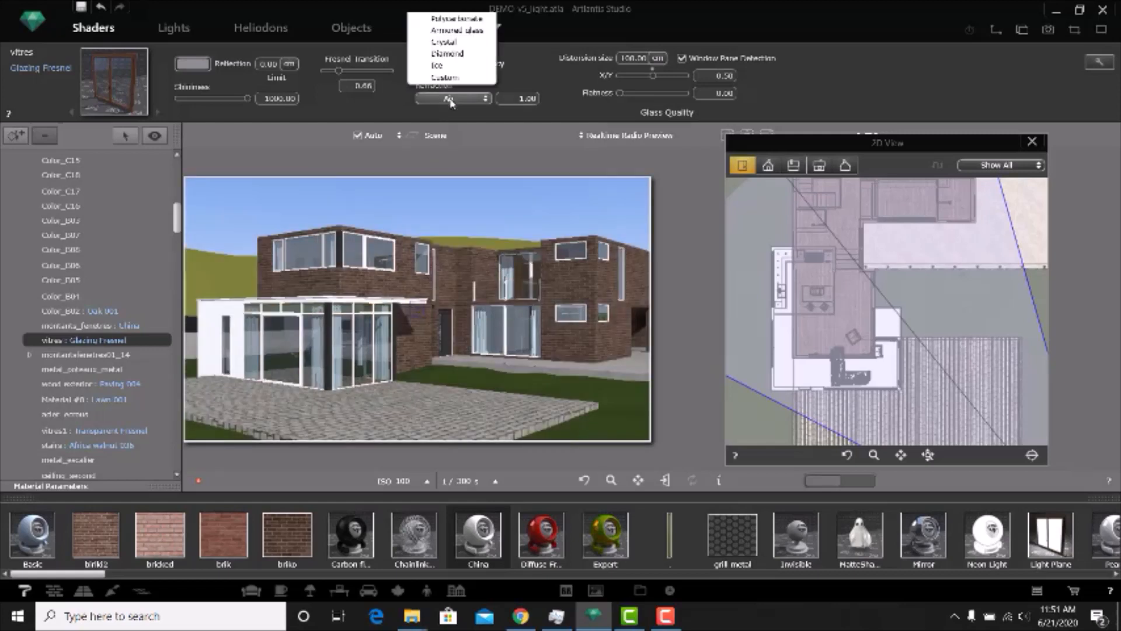
{"action": "left_click", "coordinate": [447, 80]}
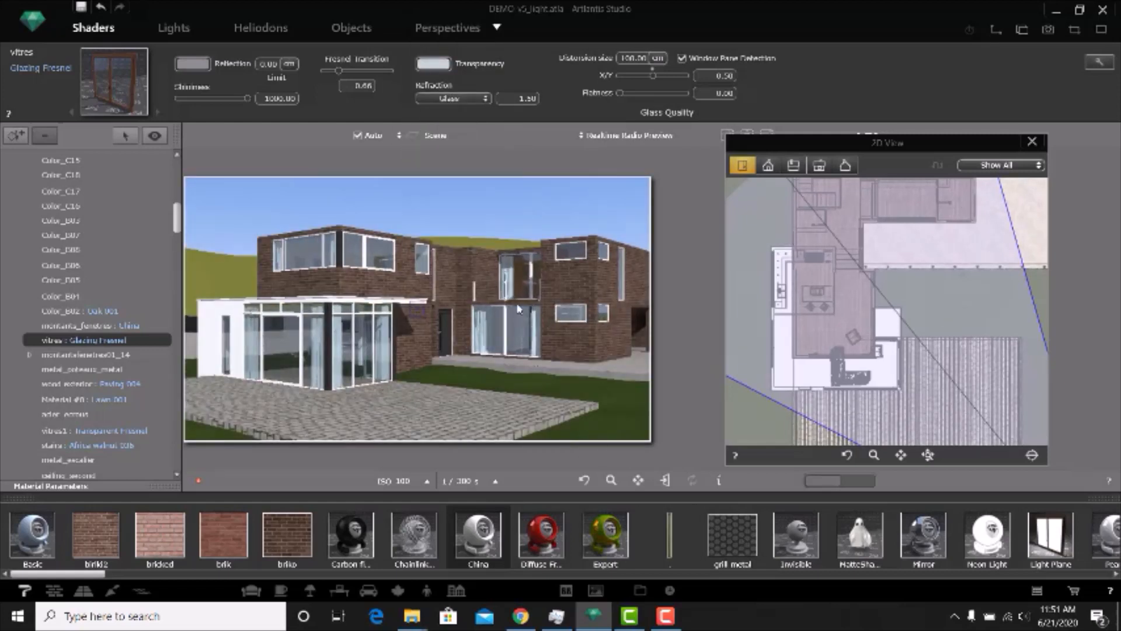
Step: Check the reflection colour of the entrance door material
{"action": "left_click", "coordinate": [447, 345]}
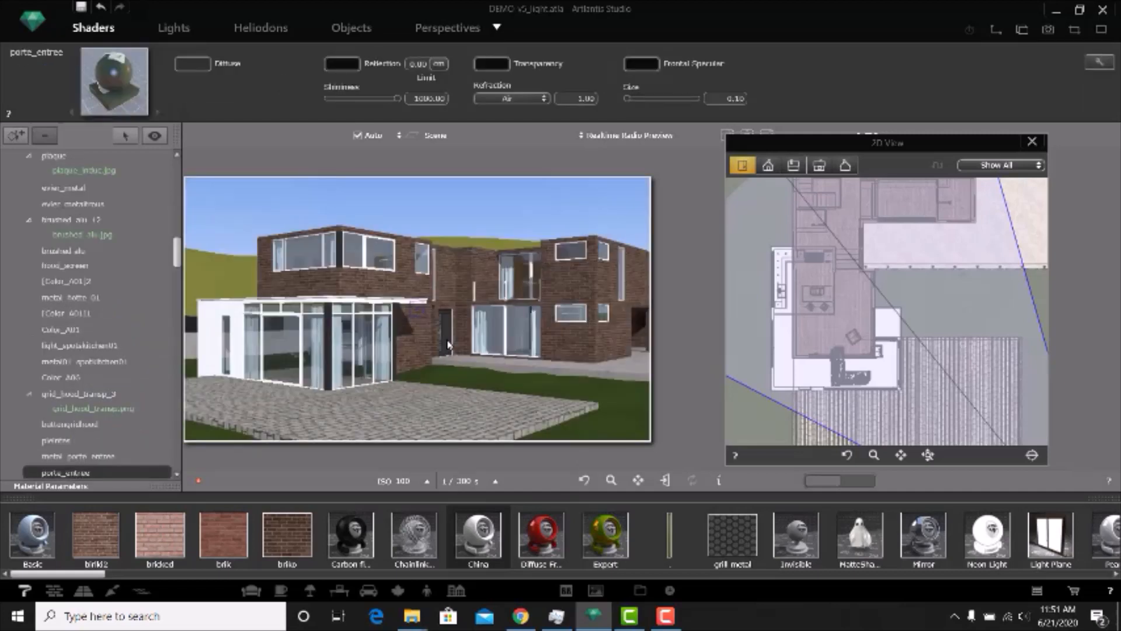
{"action": "left_click", "coordinate": [342, 63]}
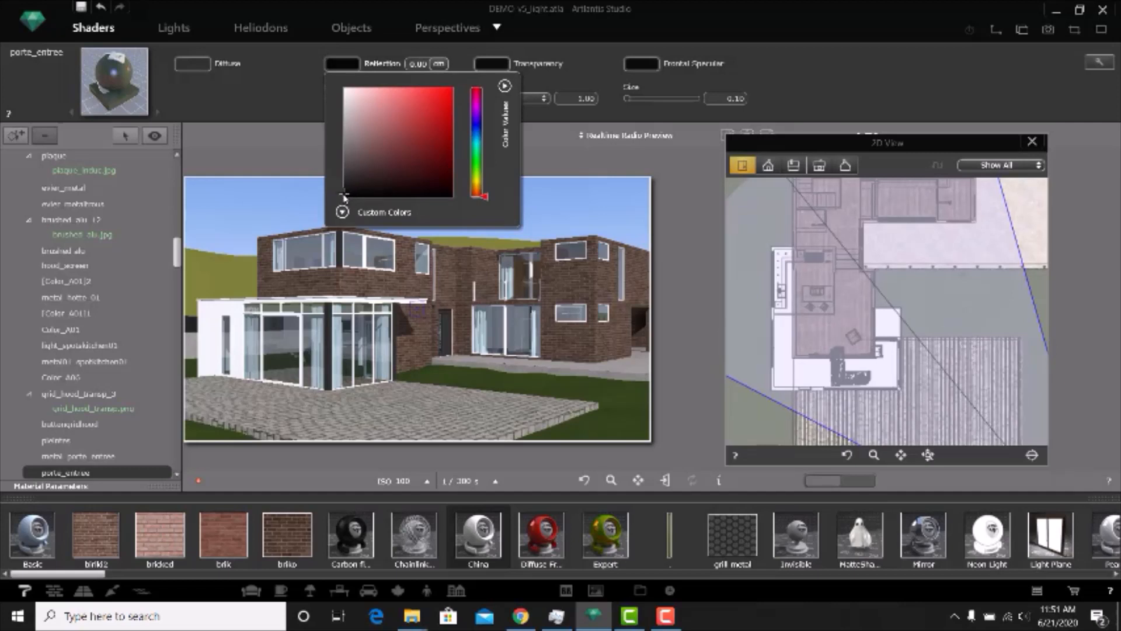
{"action": "left_click", "coordinate": [283, 103]}
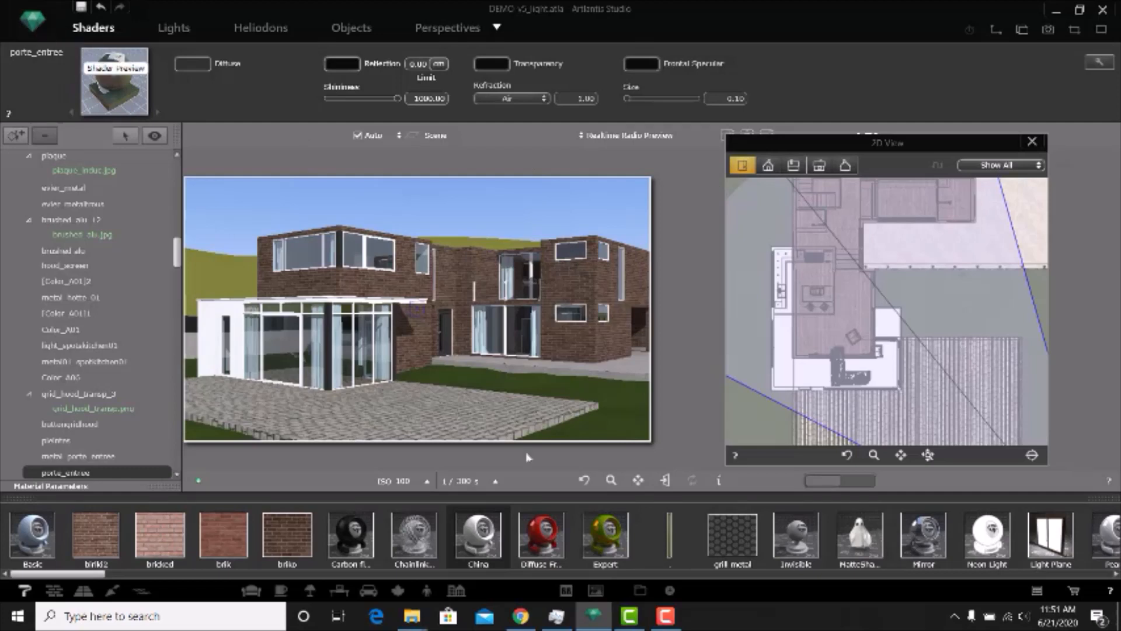
{"action": "left_click", "coordinate": [665, 616]}
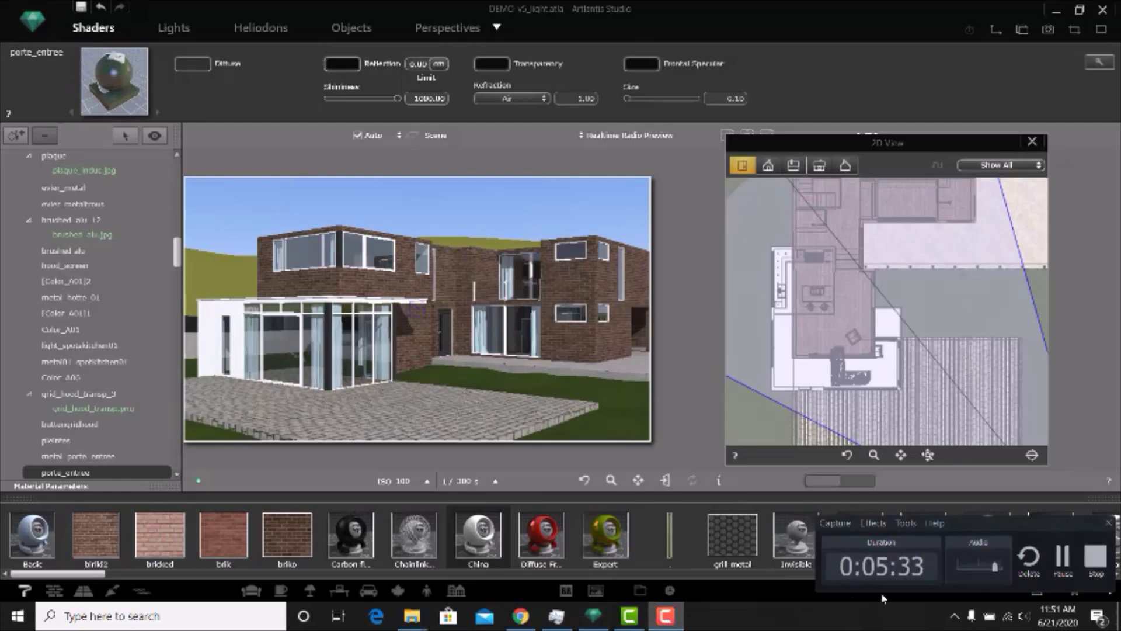
{"action": "left_click", "coordinate": [1076, 562]}
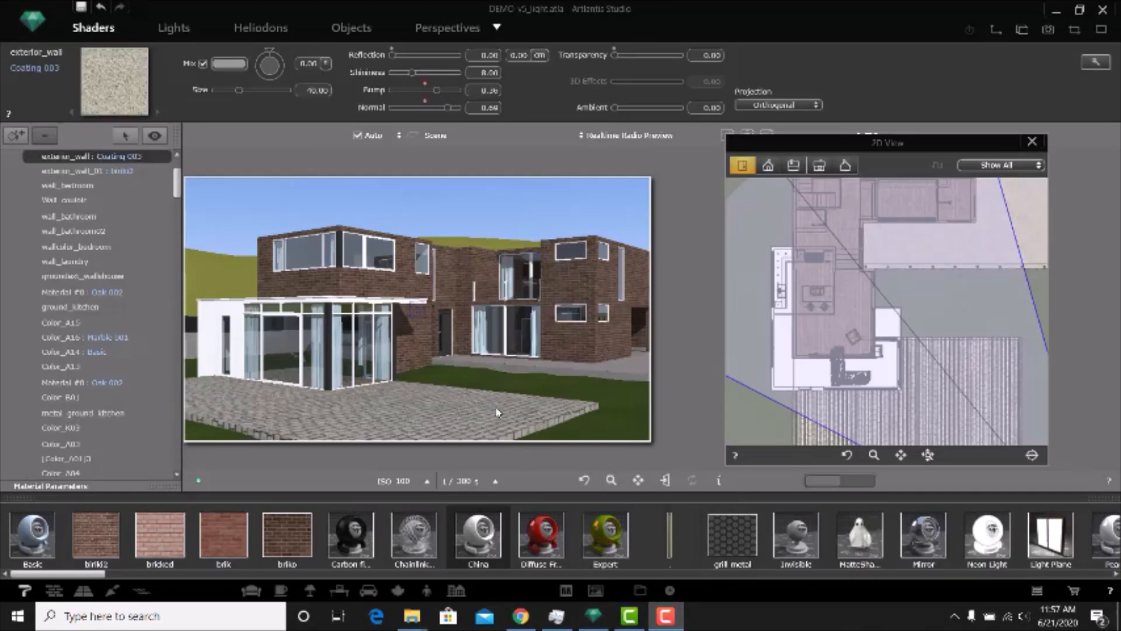
Step: Set the brick exterior wall shader's bump to -0.65 and its normal to 0.72
{"action": "left_click", "coordinate": [496, 410]}
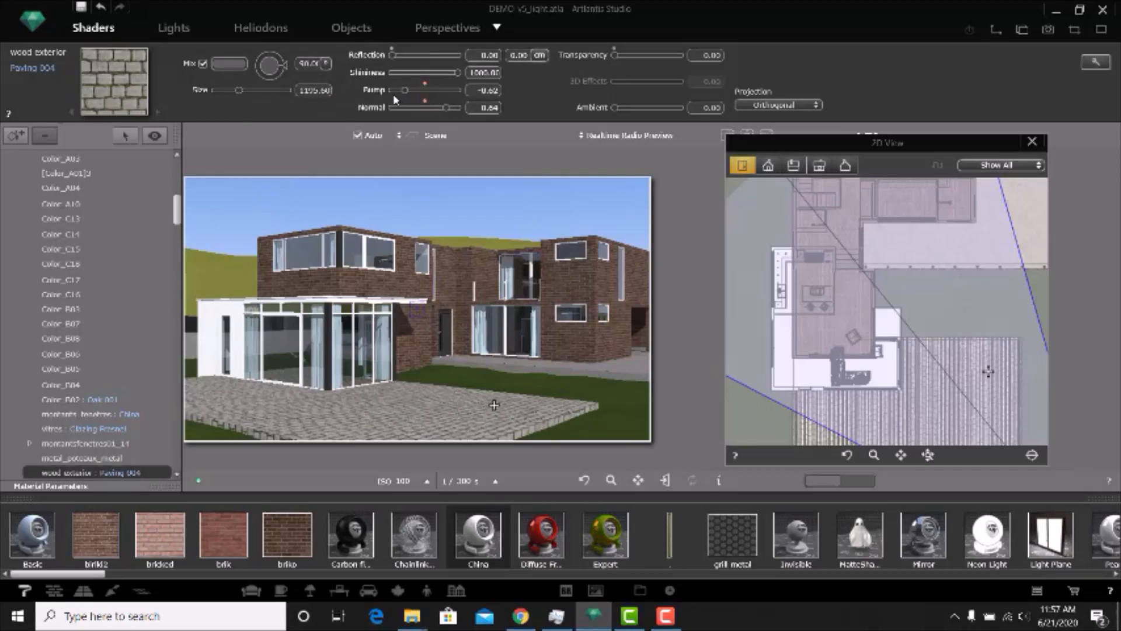
{"action": "left_click", "coordinate": [397, 282]}
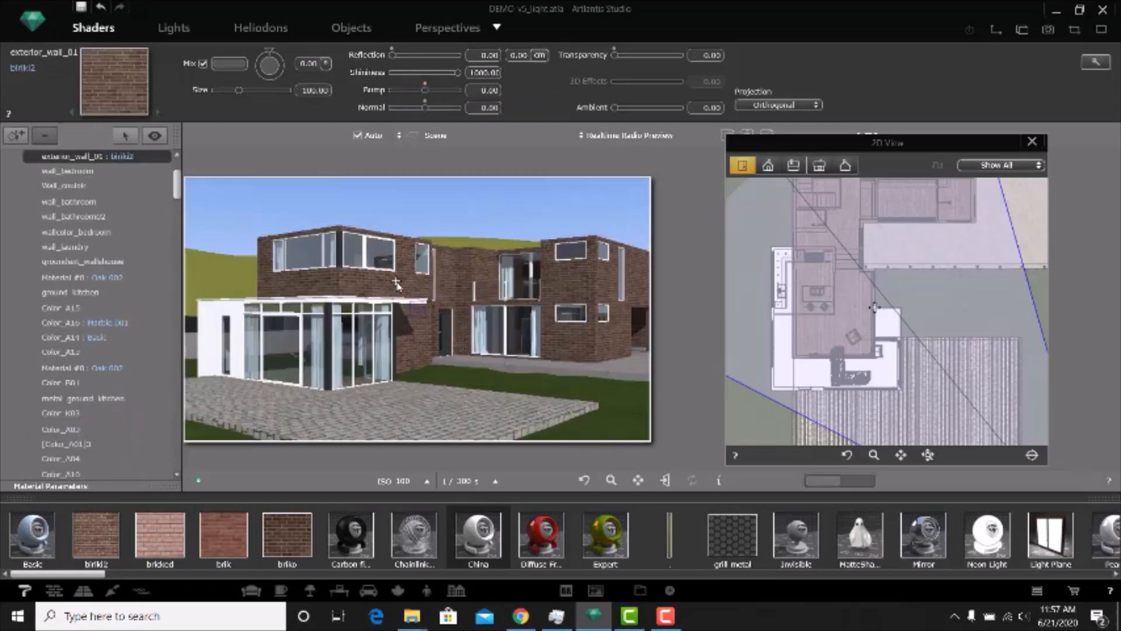
{"action": "left_click", "coordinate": [404, 91]}
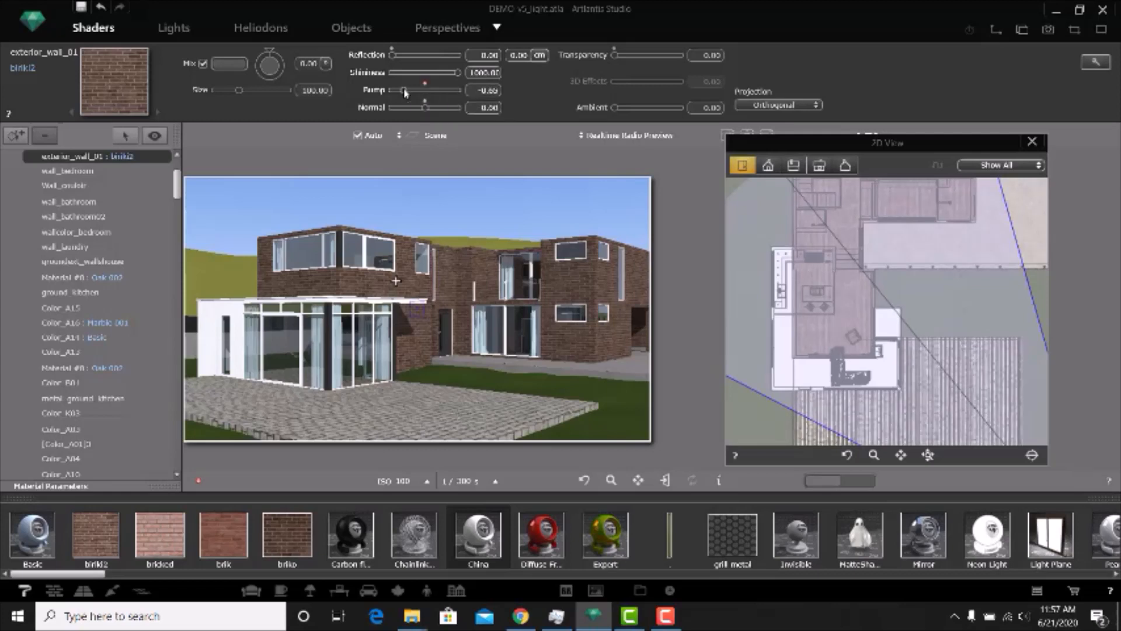
{"action": "left_click", "coordinate": [450, 108]}
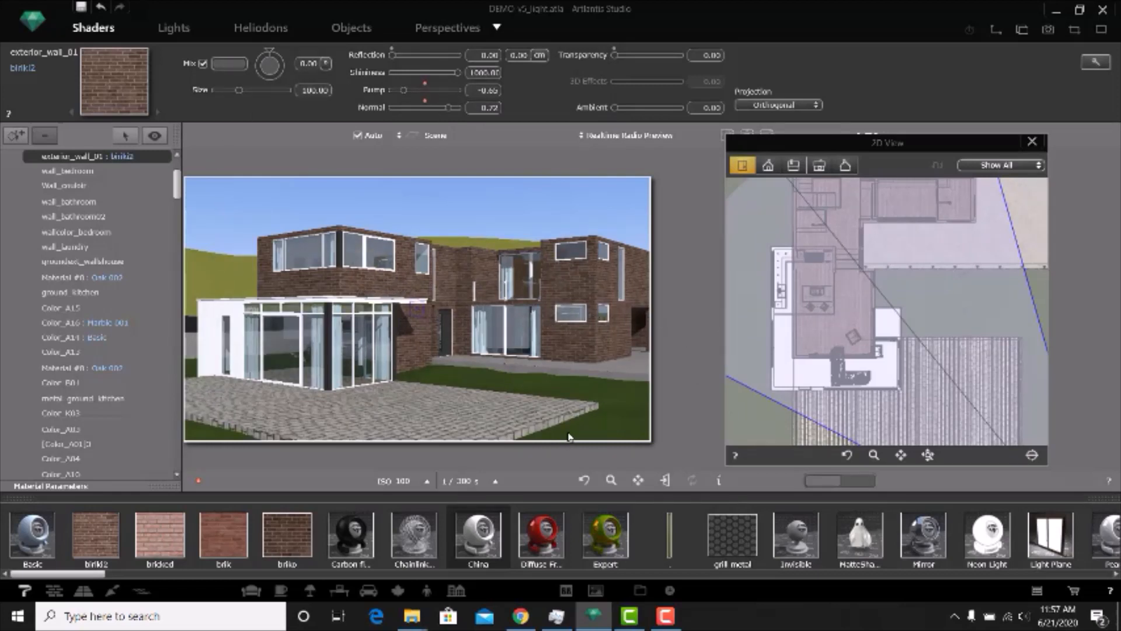
Step: Place the Glenn human figure from the people library on the paved terrace
{"action": "left_click", "coordinate": [361, 29]}
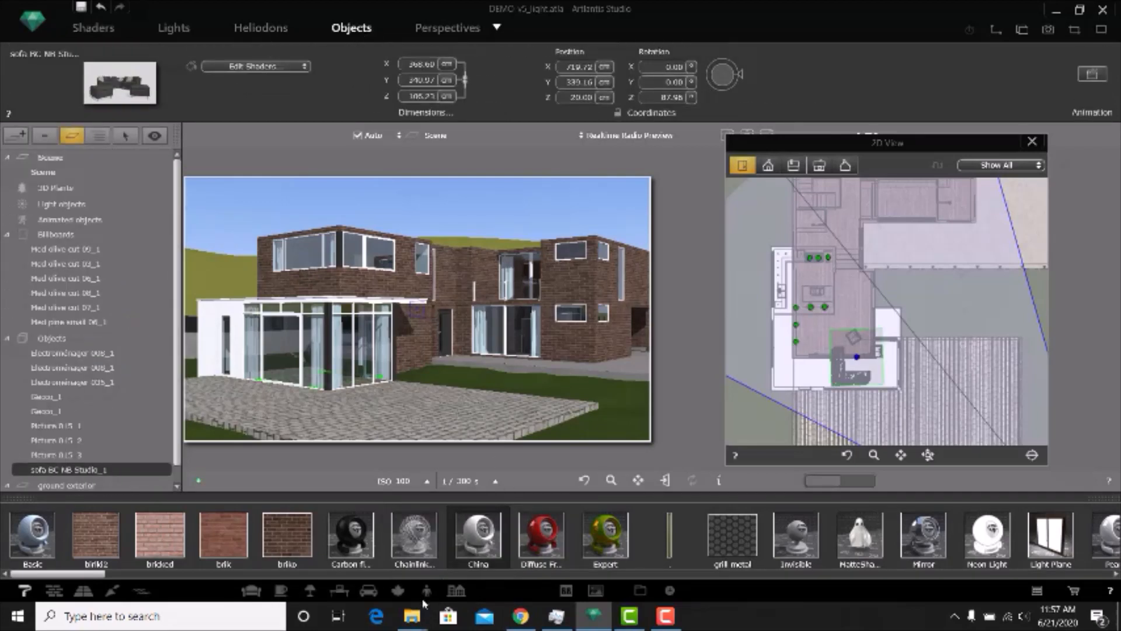
{"action": "left_click", "coordinate": [427, 591]}
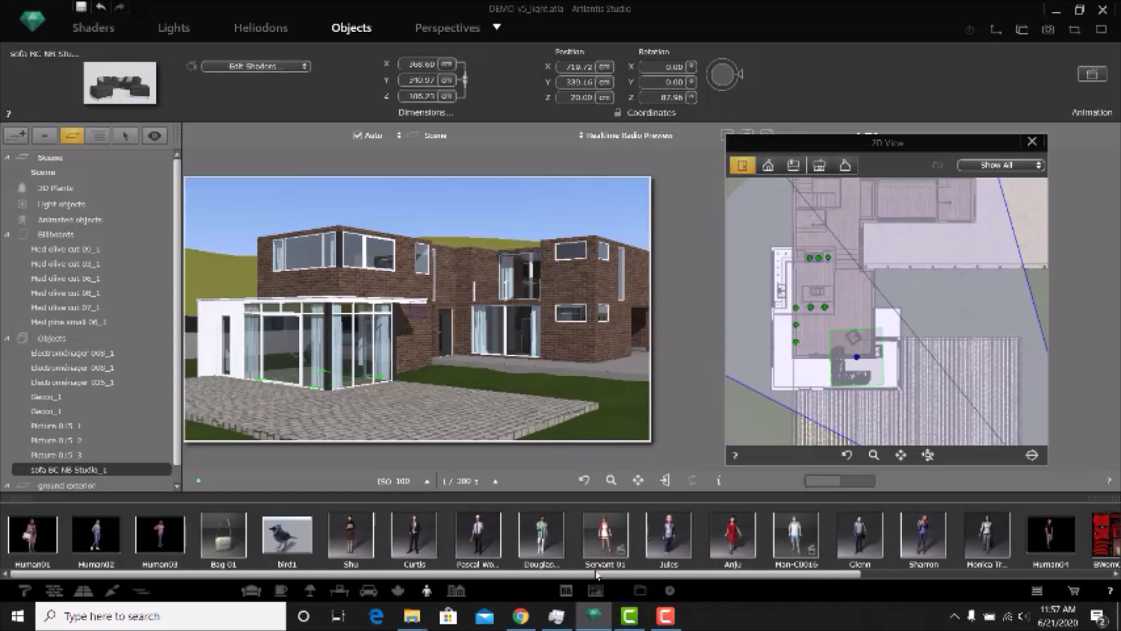
{"action": "left_click_drag", "start_coordinate": [263, 576], "coordinate": [130, 568]}
{"action": "left_click_drag", "start_coordinate": [202, 578], "coordinate": [369, 593]}
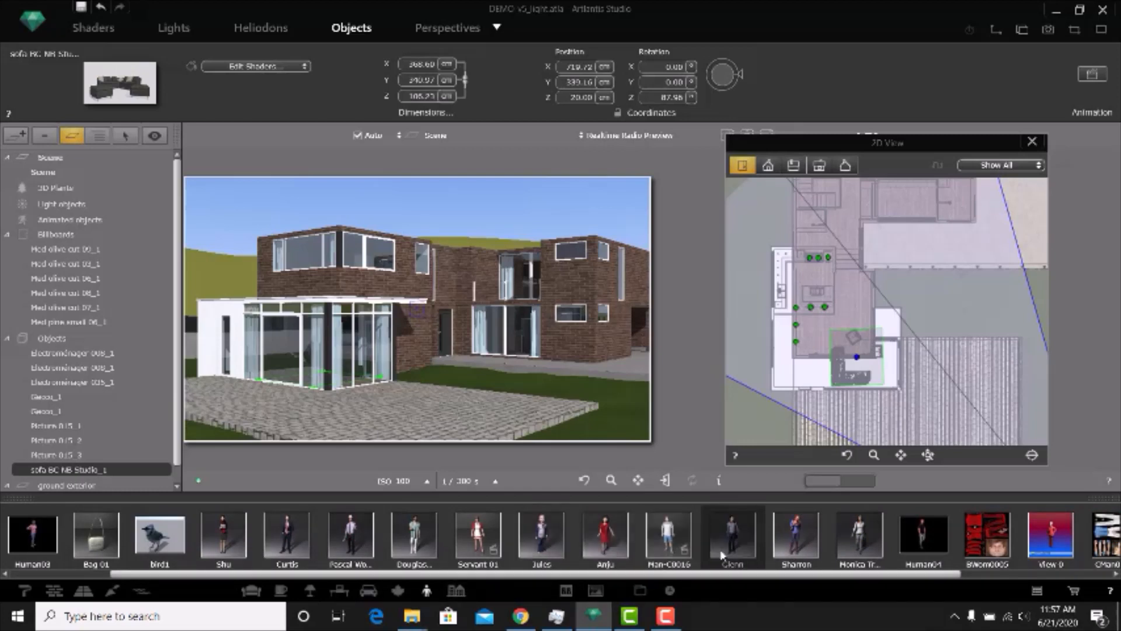
{"action": "left_click_drag", "start_coordinate": [730, 551], "coordinate": [408, 413]}
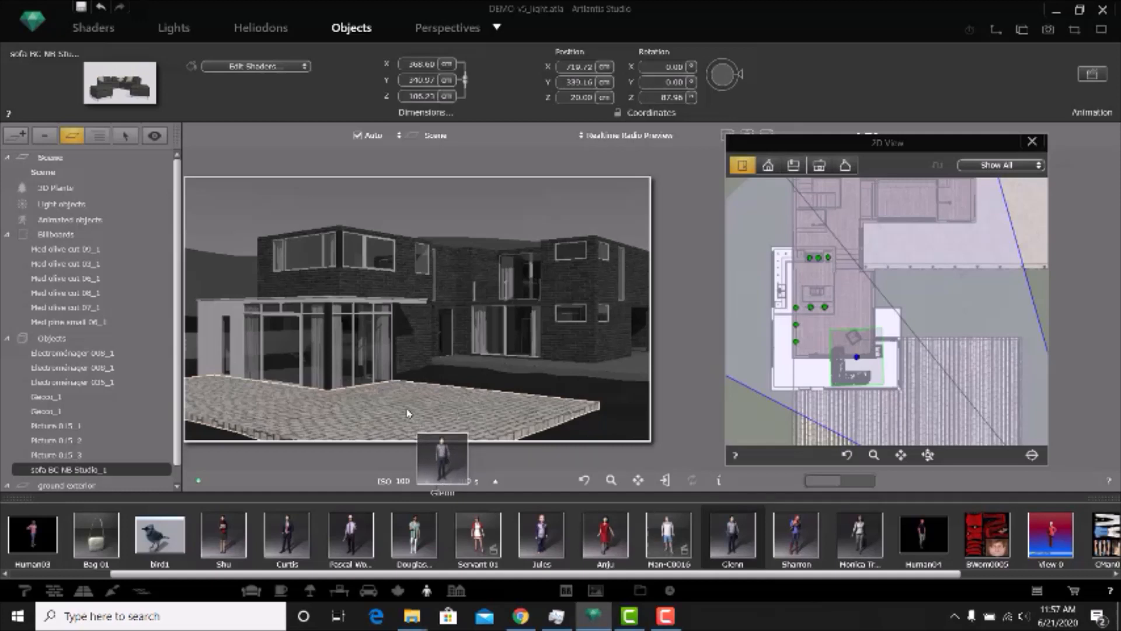
{"action": "left_click_drag", "start_coordinate": [408, 413], "coordinate": [407, 413]}
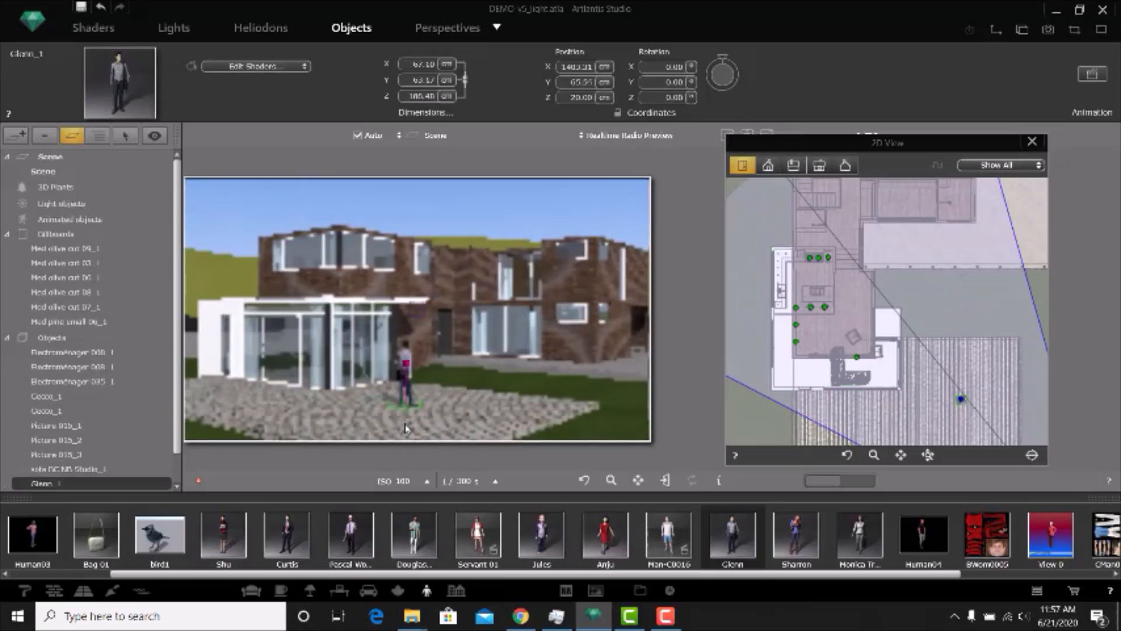
Step: Move the human figure on the plan to about X 1293 cm, Y -221 cm, in front of the glazed room
{"action": "scroll", "coordinate": [880, 248], "scroll_direction": "down", "scroll_amount": 2}
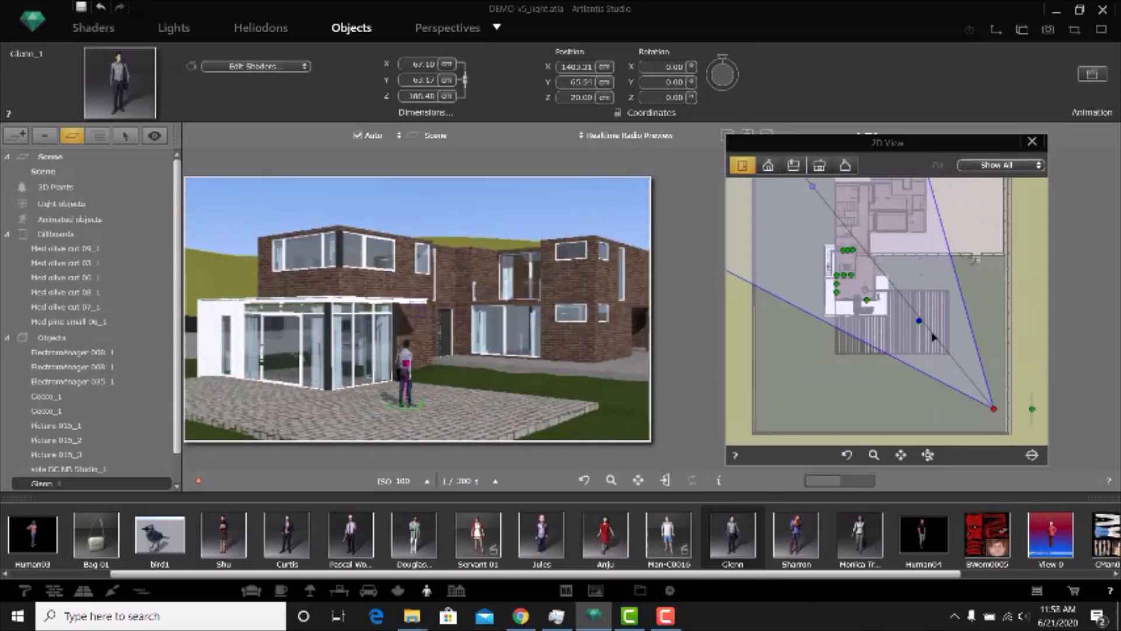
{"action": "scroll", "coordinate": [932, 335], "scroll_direction": "up", "scroll_amount": 2}
{"action": "mouse_move", "coordinate": [906, 309]}
{"action": "left_click_drag", "start_coordinate": [907, 310], "coordinate": [890, 356]}
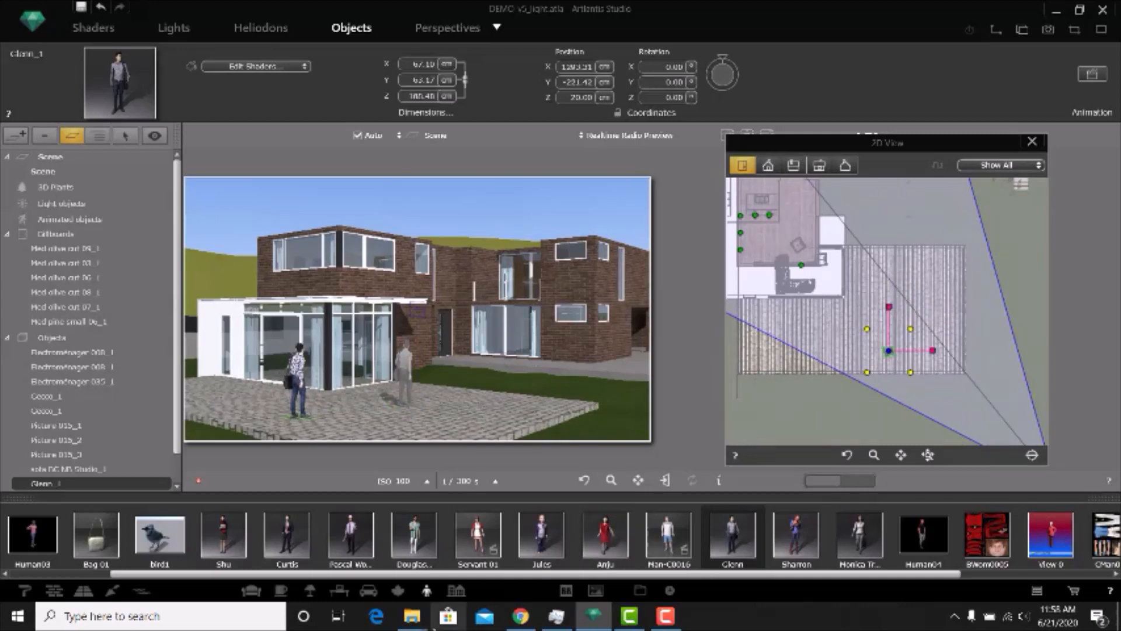
Step: Place the red Alfa 159 car beside the paved terrace, positioned at about X 1920 cm, Y 58 cm
{"action": "left_click", "coordinate": [368, 591]}
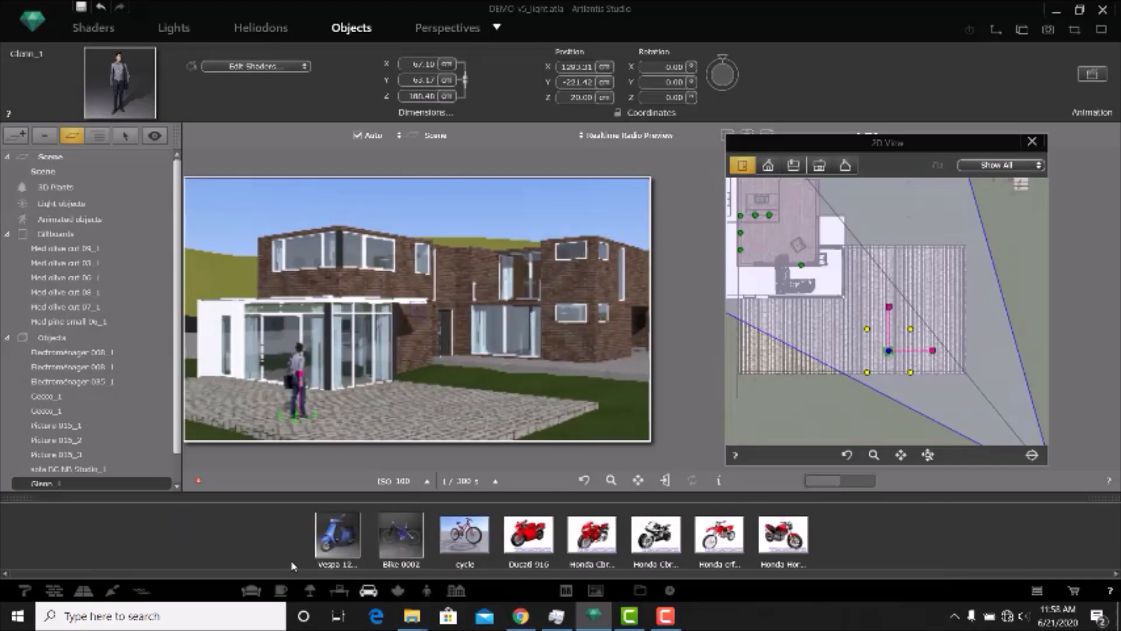
{"action": "left_click_drag", "start_coordinate": [225, 574], "coordinate": [398, 589]}
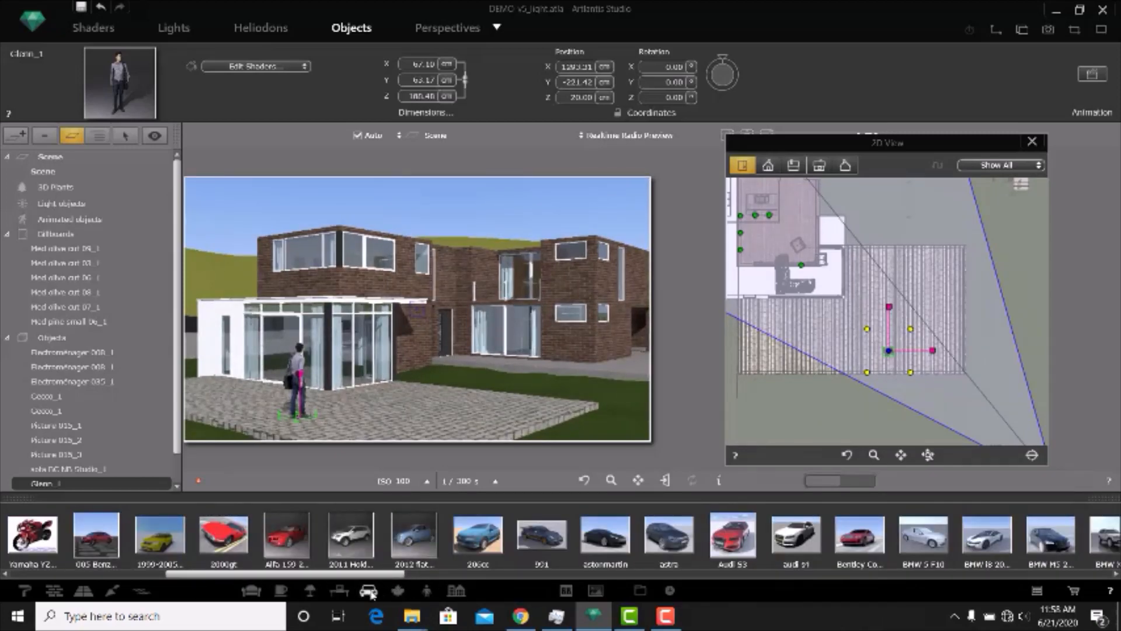
{"action": "left_click_drag", "start_coordinate": [282, 549], "coordinate": [589, 431]}
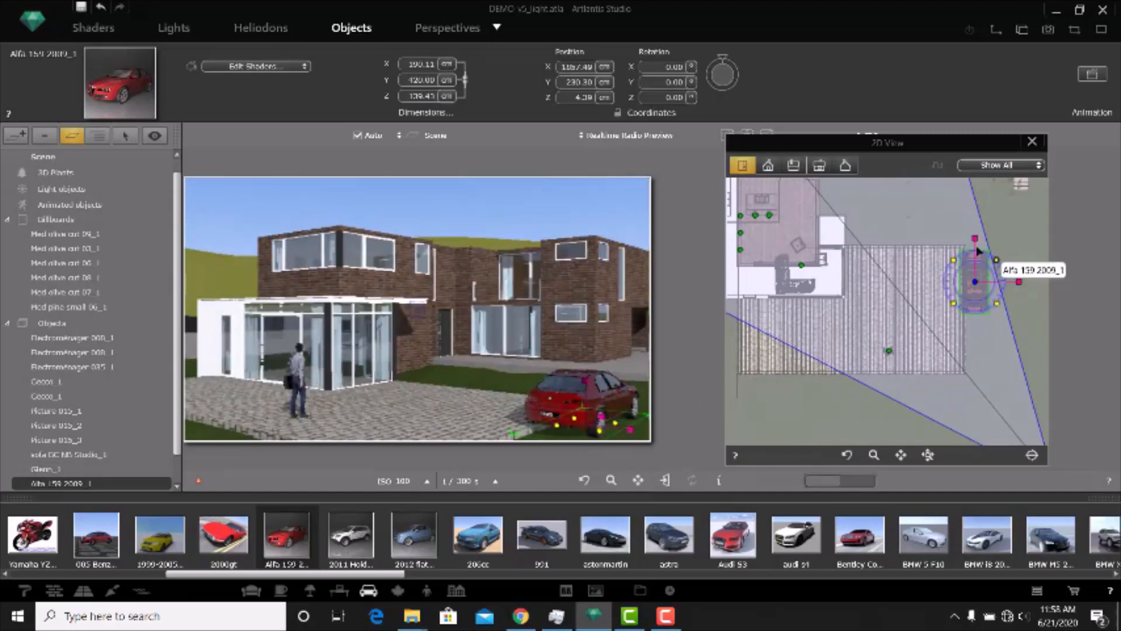
{"action": "left_click_drag", "start_coordinate": [997, 259], "coordinate": [983, 309]}
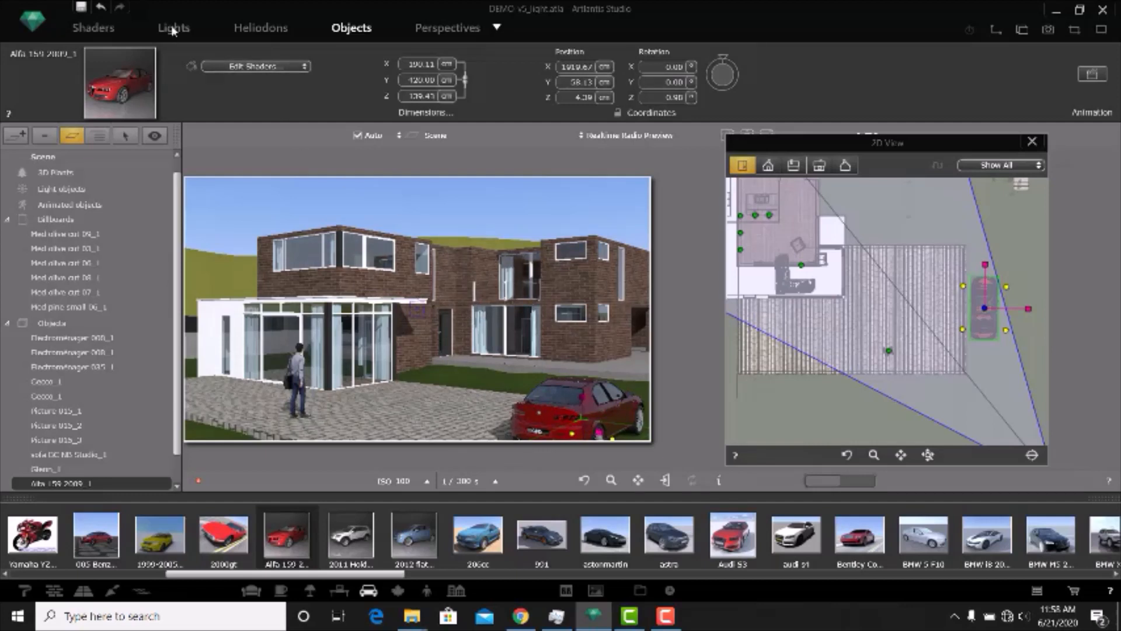
Step: Open the Day heliodon's settings
{"action": "left_click", "coordinate": [271, 32]}
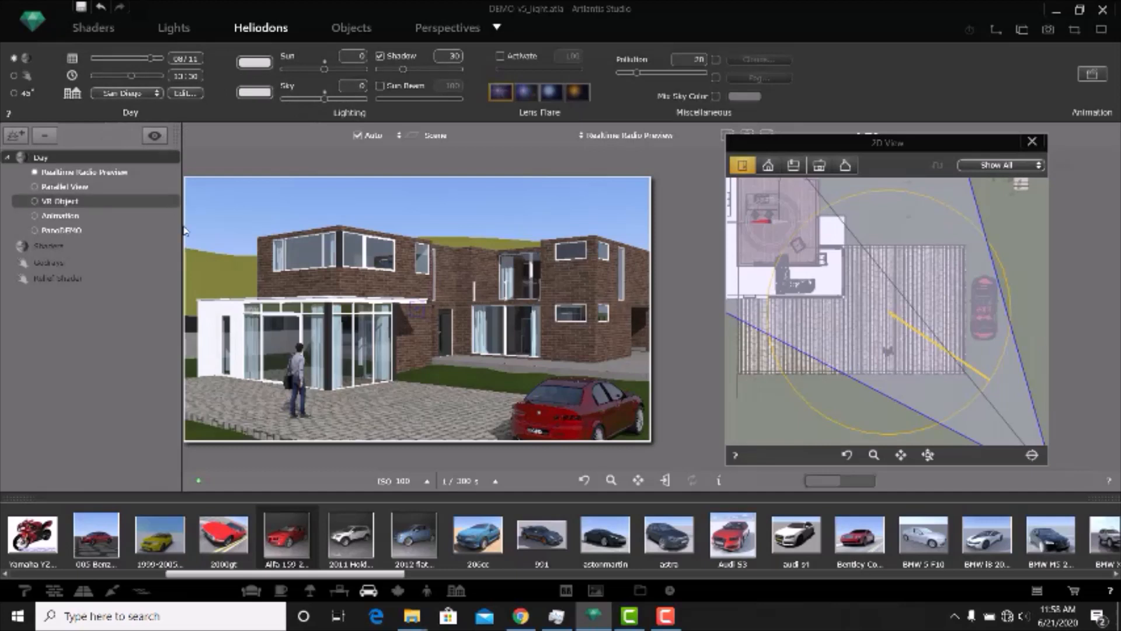
{"action": "left_click", "coordinate": [670, 620]}
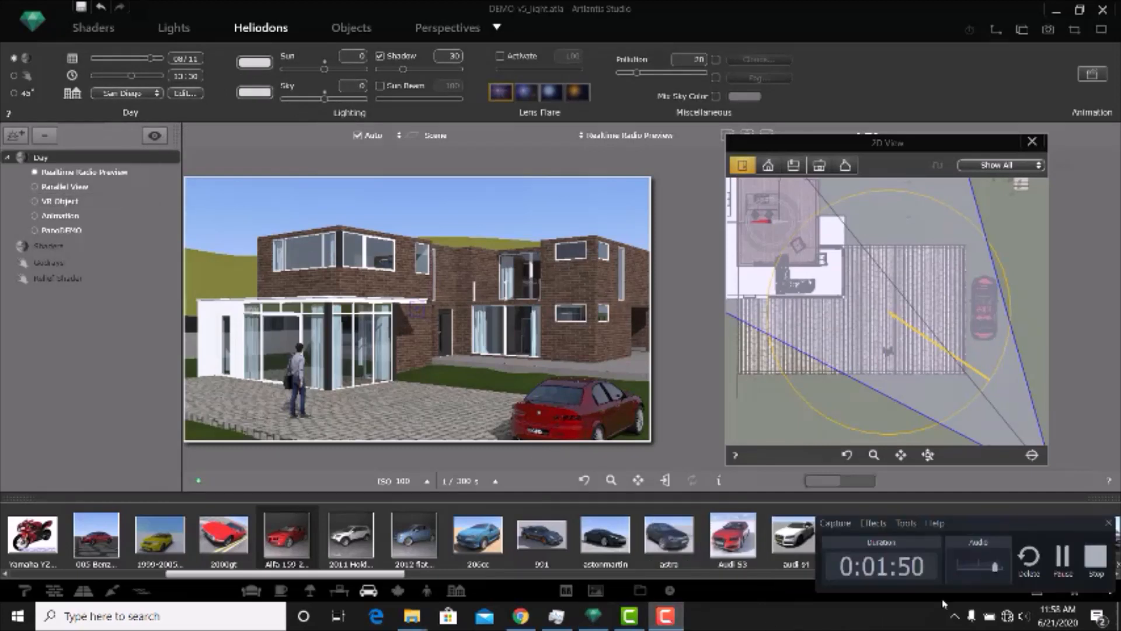
{"action": "left_click", "coordinate": [1061, 559]}
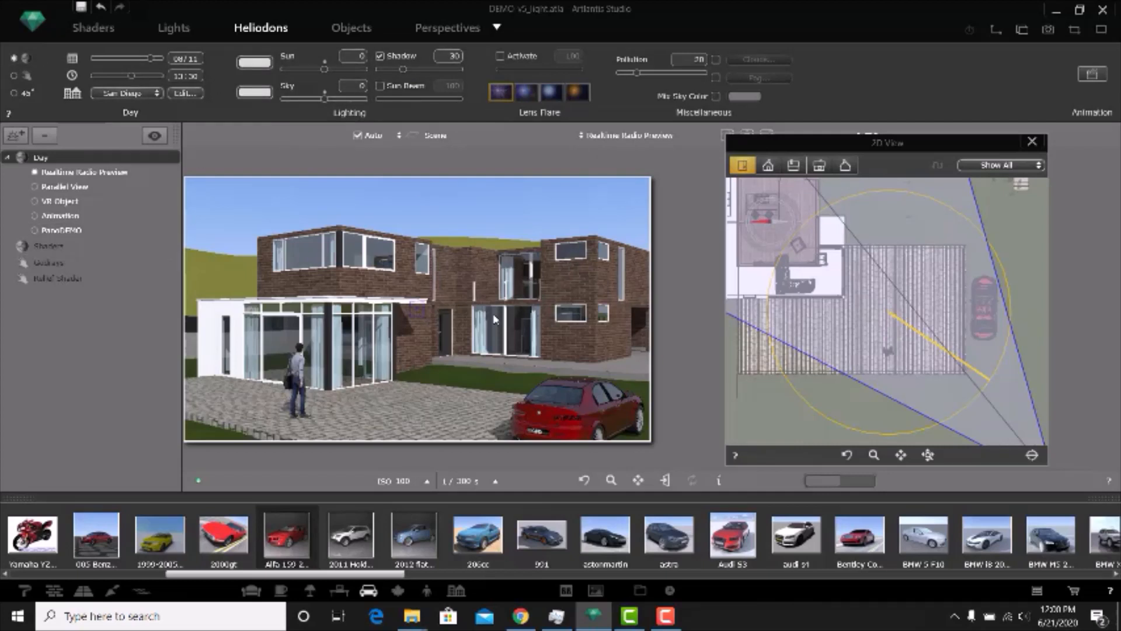
Step: Switch the Day heliodon to manual sun positioning and turn the sun on the plan to an azimuth of about 147°
{"action": "left_click", "coordinate": [26, 79]}
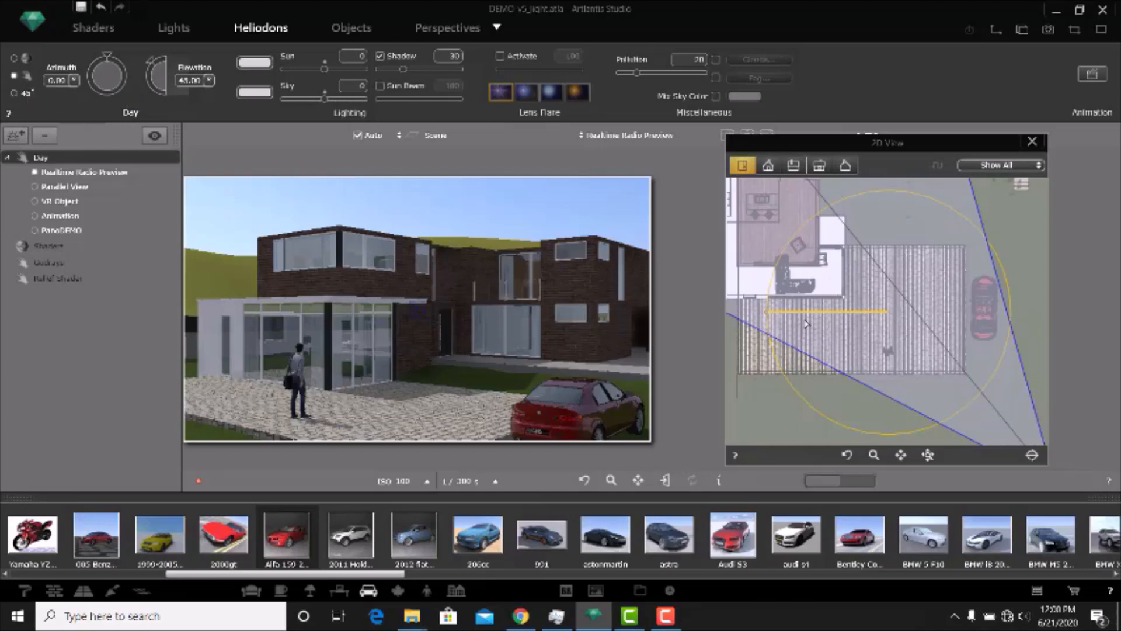
{"action": "scroll", "coordinate": [805, 260], "scroll_direction": "down", "scroll_amount": 3}
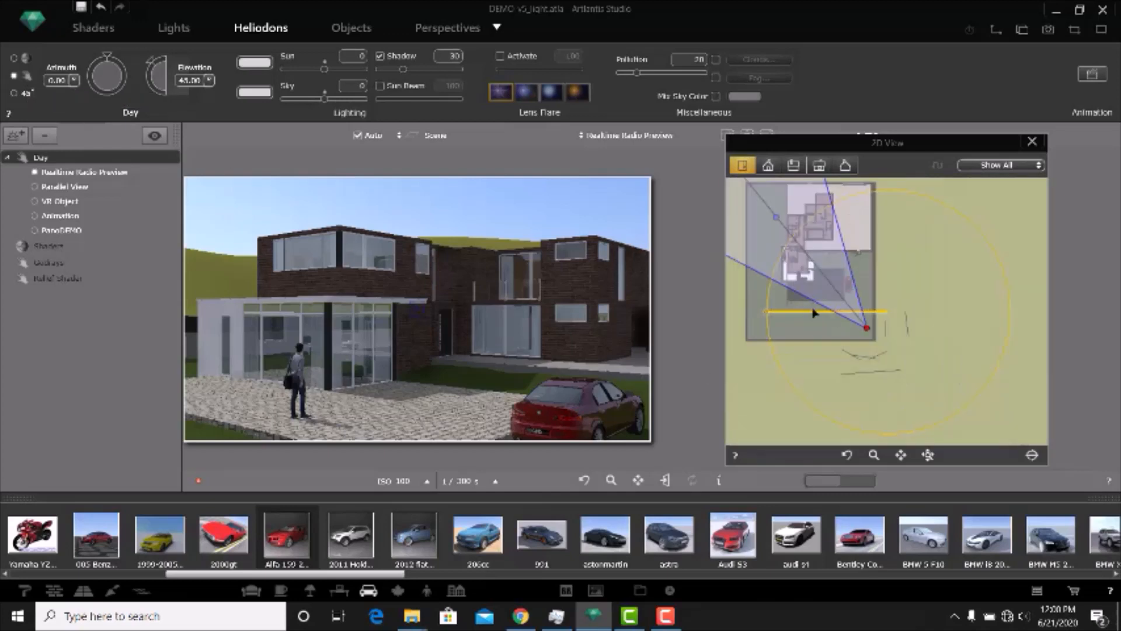
{"action": "left_click_drag", "start_coordinate": [770, 309], "coordinate": [973, 375]}
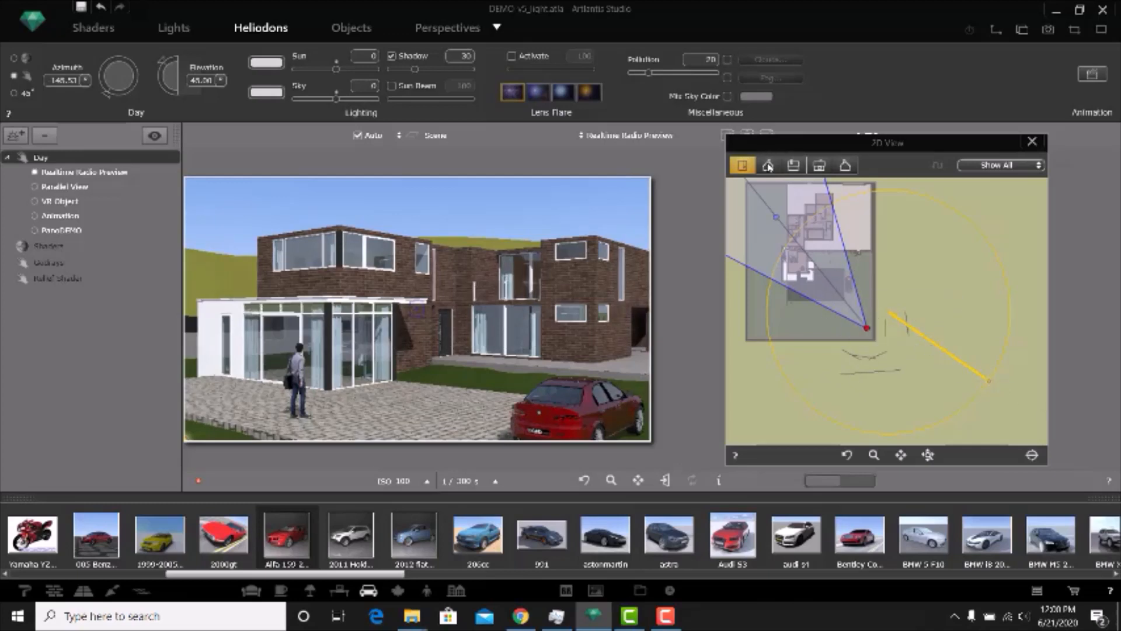
Step: Lower the sun in the side elevation view to an azimuth of about 137° and an elevation of about 38°
{"action": "left_click", "coordinate": [769, 166]}
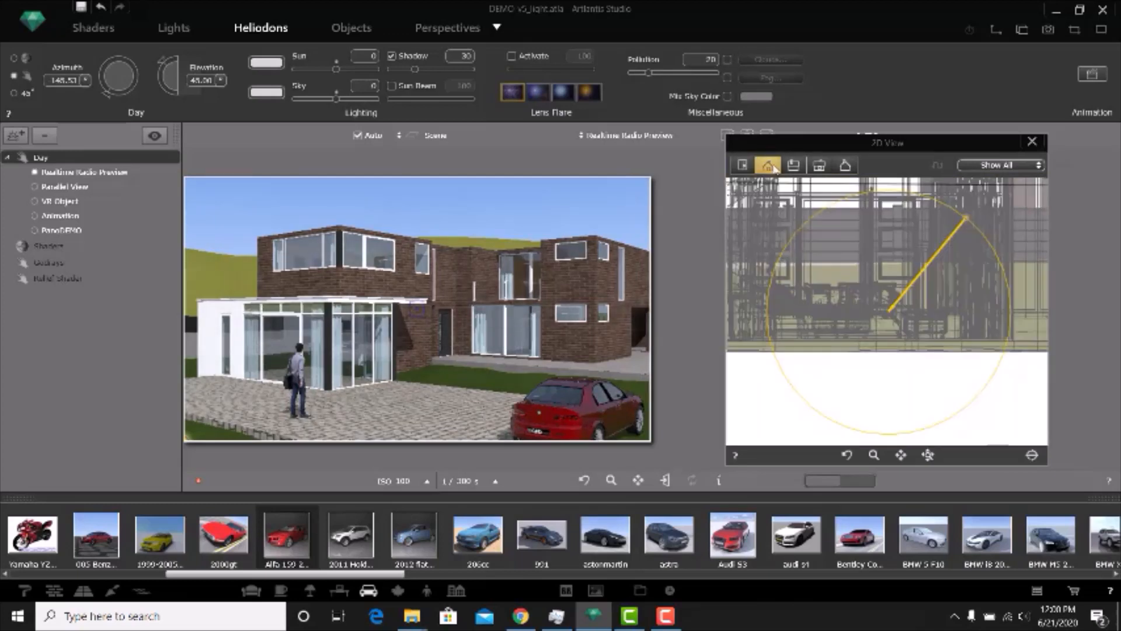
{"action": "scroll", "coordinate": [874, 359], "scroll_direction": "down", "scroll_amount": 2}
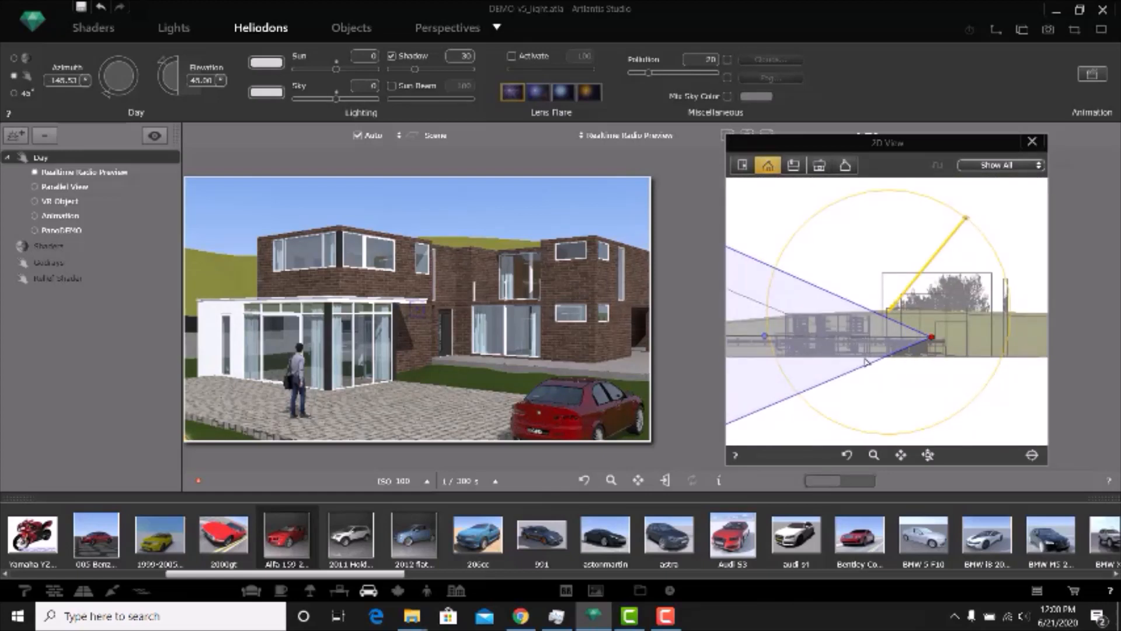
{"action": "scroll", "coordinate": [865, 361], "scroll_direction": "up", "scroll_amount": 2}
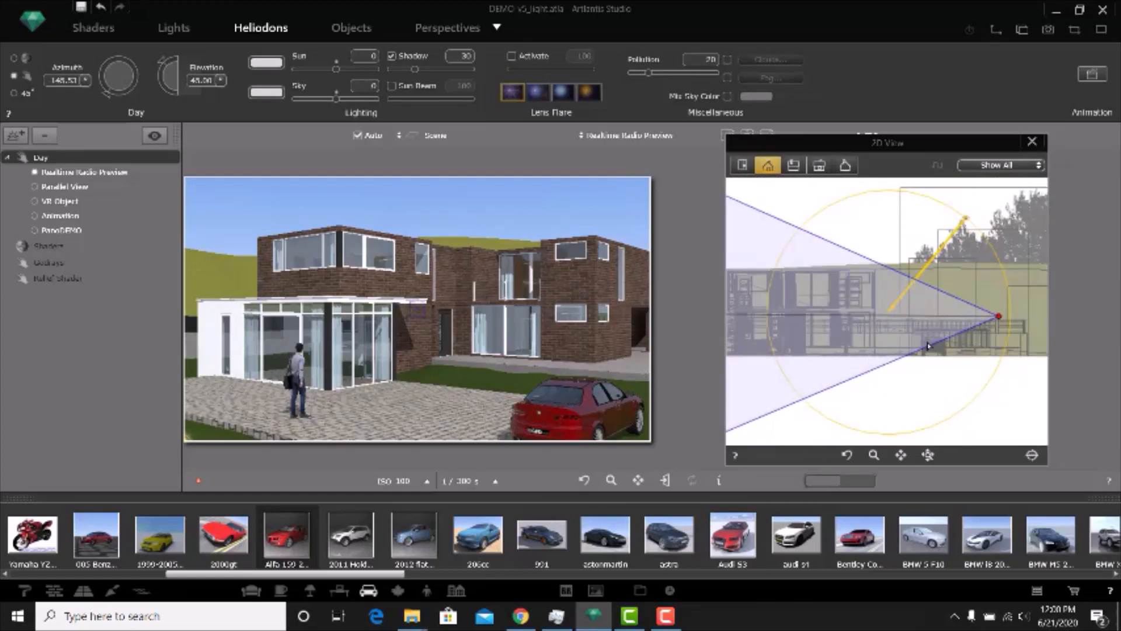
{"action": "left_click", "coordinate": [792, 165]}
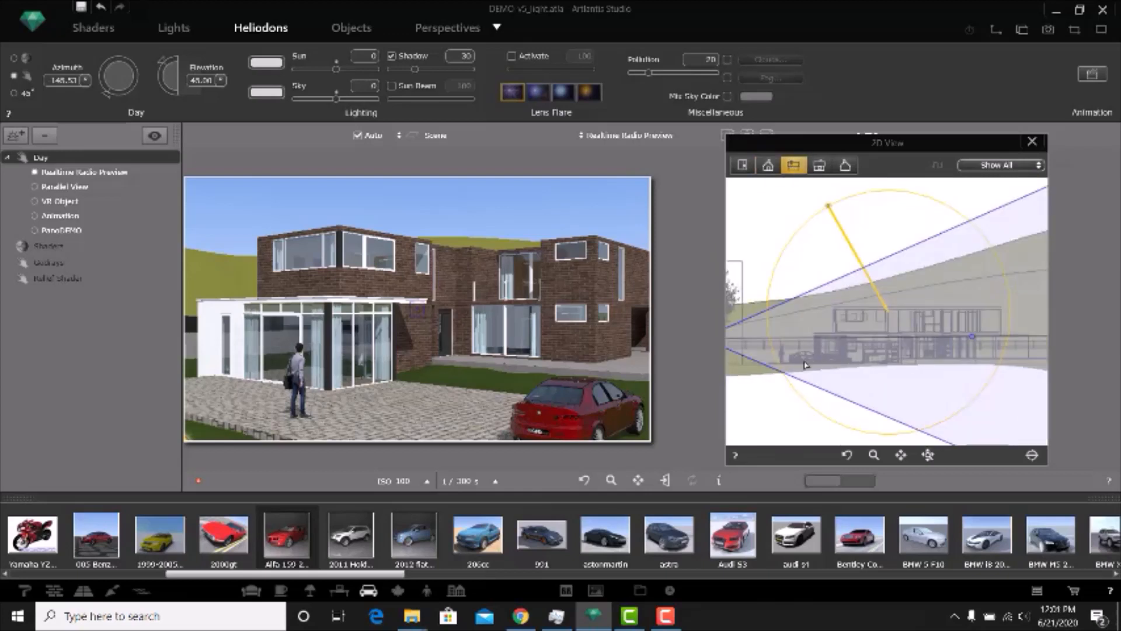
{"action": "left_click_drag", "start_coordinate": [827, 207], "coordinate": [795, 211]}
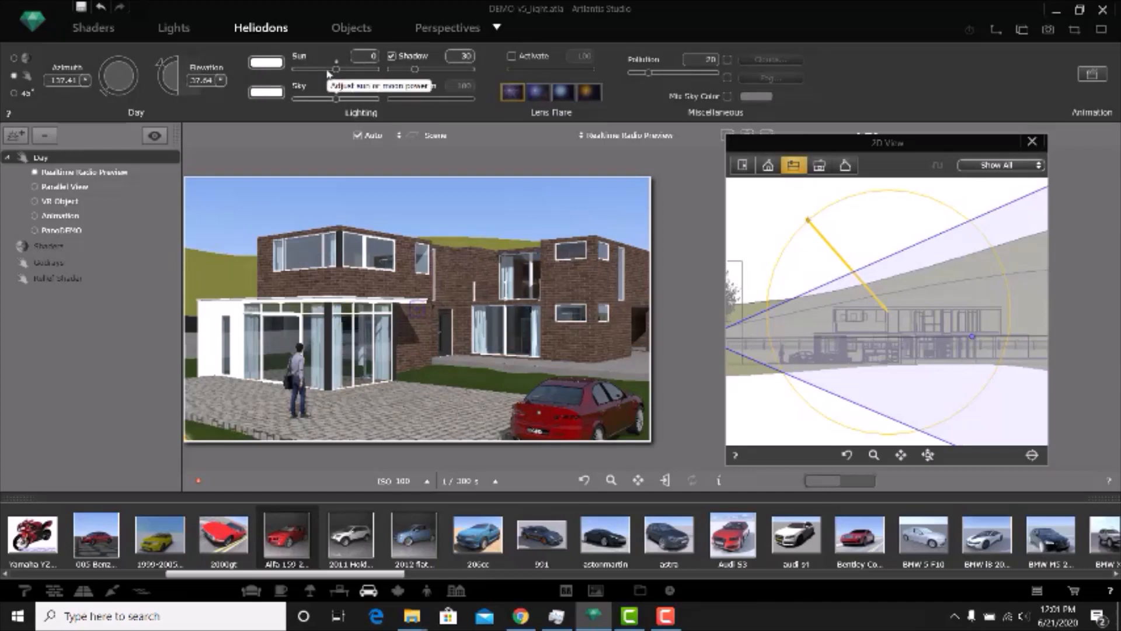
Step: Set the Day heliodon's sun power to -20 and its shadow value to 40
{"action": "left_click_drag", "start_coordinate": [336, 68], "coordinate": [326, 69]}
{"action": "double_click", "coordinate": [367, 56]}
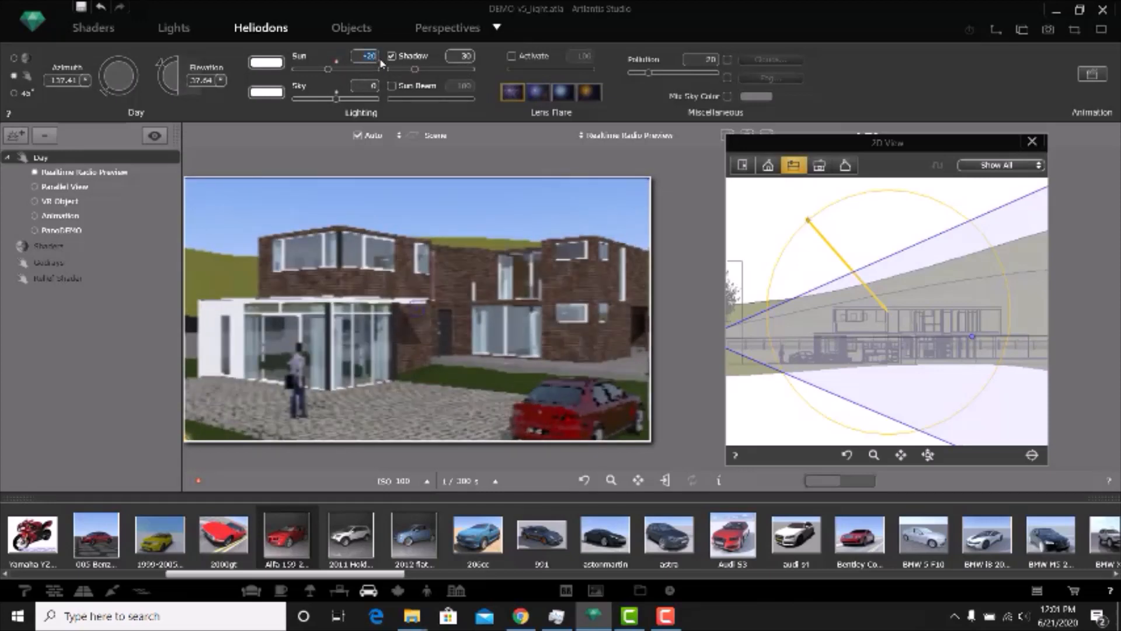
{"action": "left_click", "coordinate": [425, 69]}
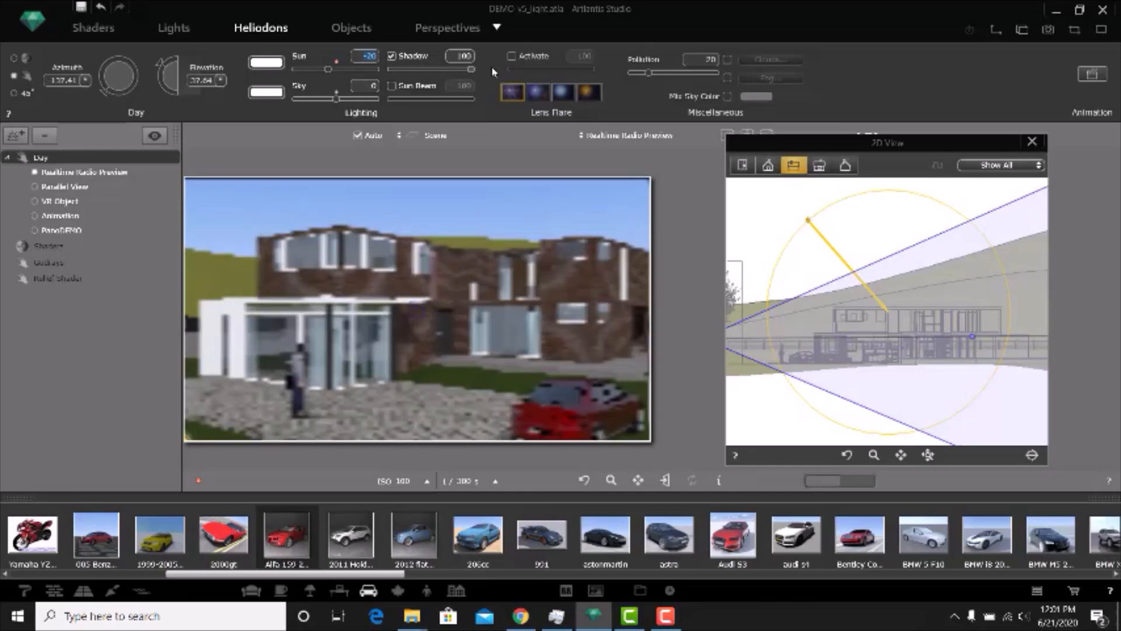
{"action": "left_click", "coordinate": [447, 70]}
{"action": "left_click", "coordinate": [422, 71]}
{"action": "left_click", "coordinate": [470, 70]}
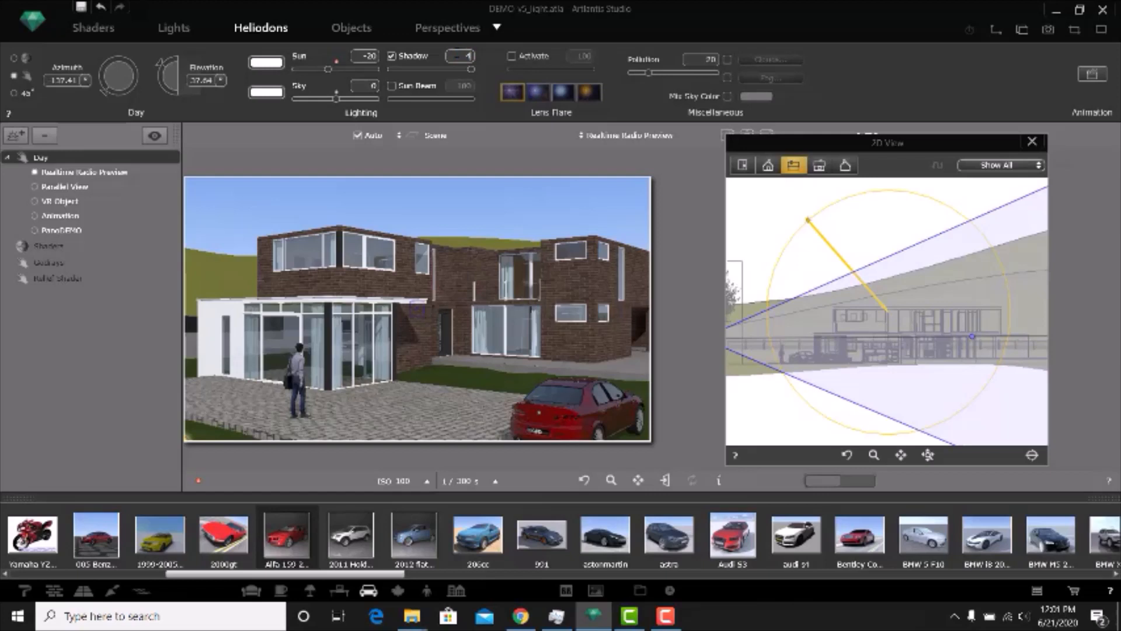
{"action": "type", "text": "0"}
{"action": "key", "text": "Return"}
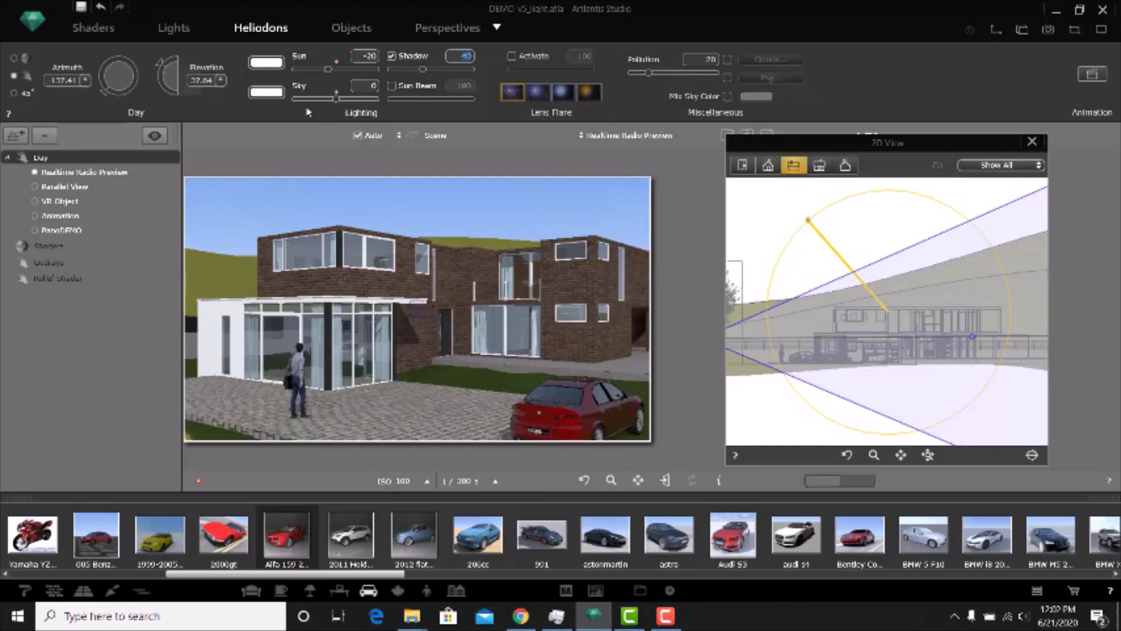
{"action": "left_click", "coordinate": [358, 103]}
{"action": "left_click_drag", "start_coordinate": [358, 103], "coordinate": [337, 99]}
{"action": "left_click", "coordinate": [665, 616]}
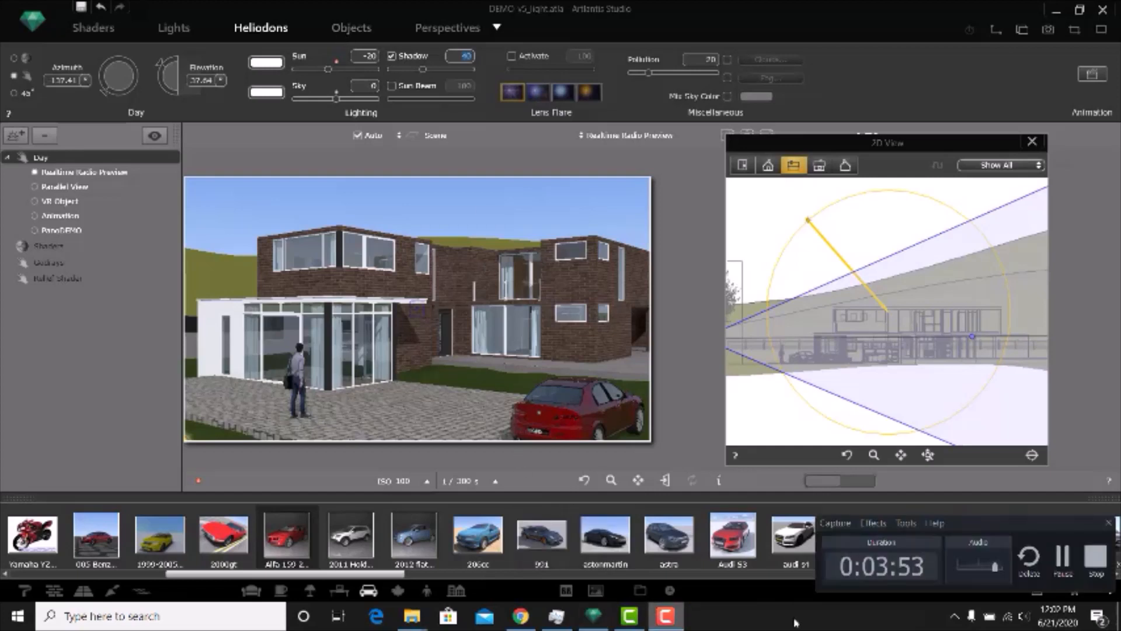
{"action": "left_click", "coordinate": [1061, 563]}
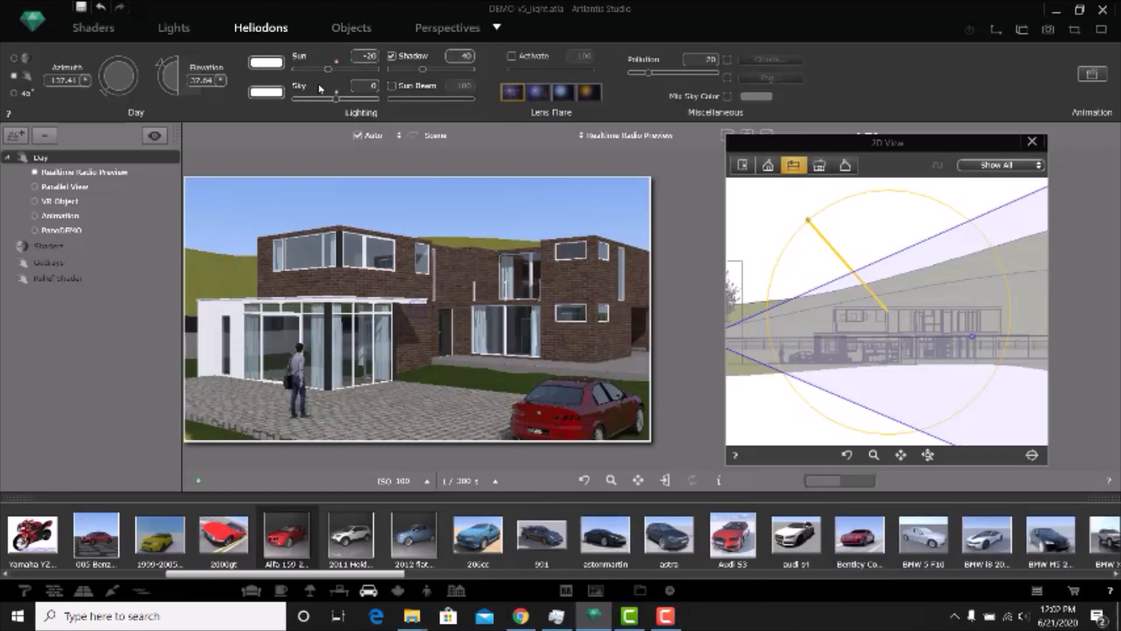
Step: In the perspective's post-processing, enable Mix Color and Edge, with Edge set to 10 and Paint Effects to 0
{"action": "left_click", "coordinate": [459, 32]}
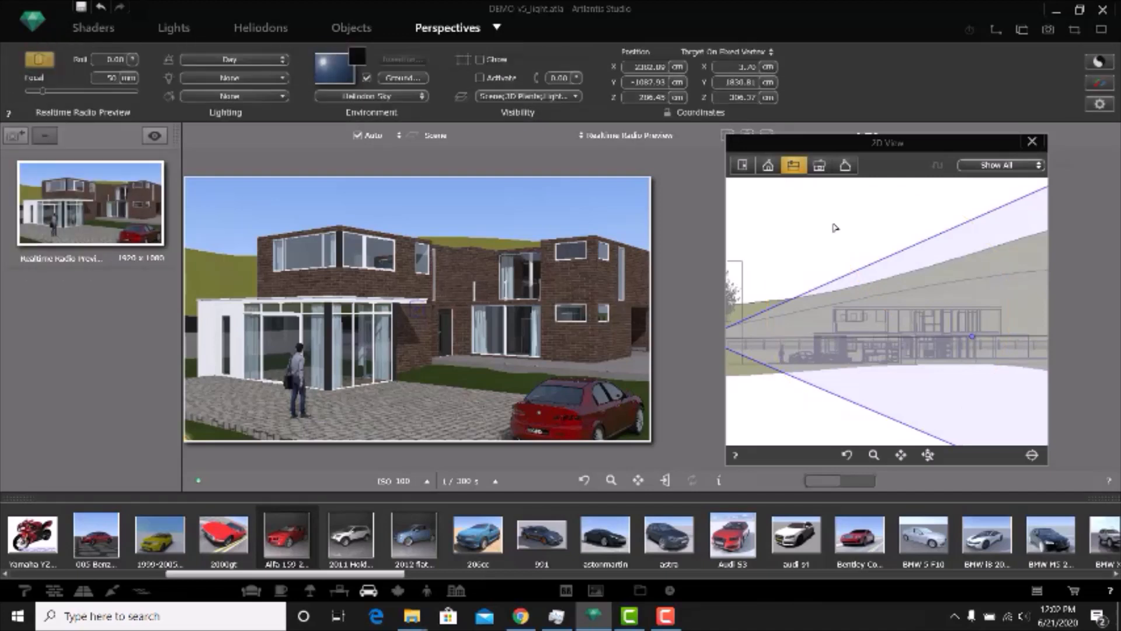
{"action": "left_click", "coordinate": [1098, 80]}
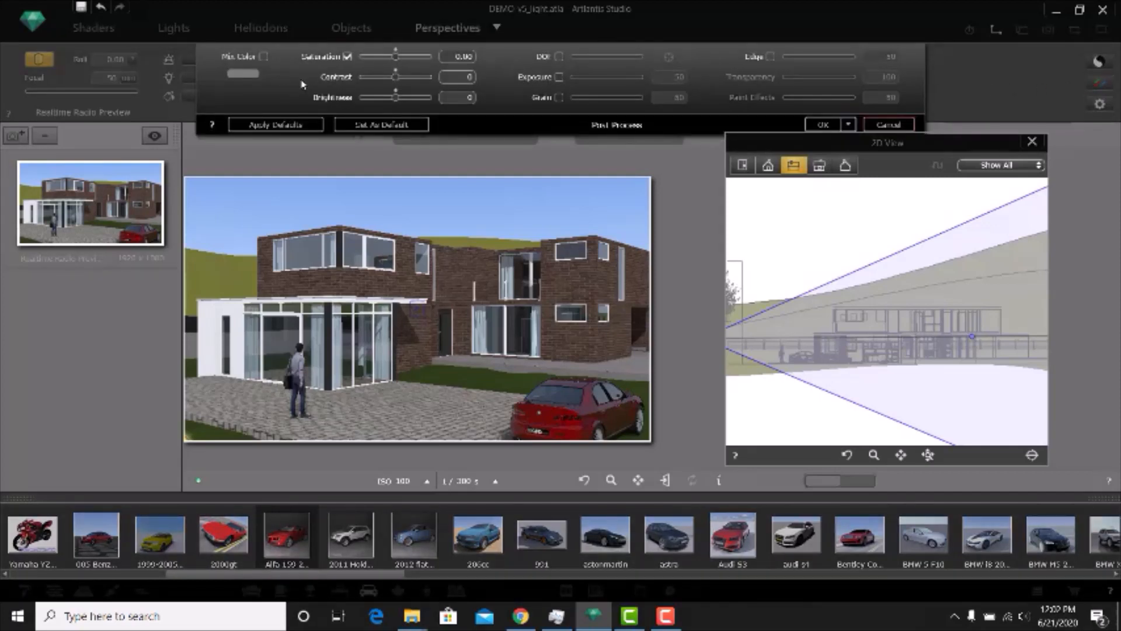
{"action": "left_click", "coordinate": [263, 56]}
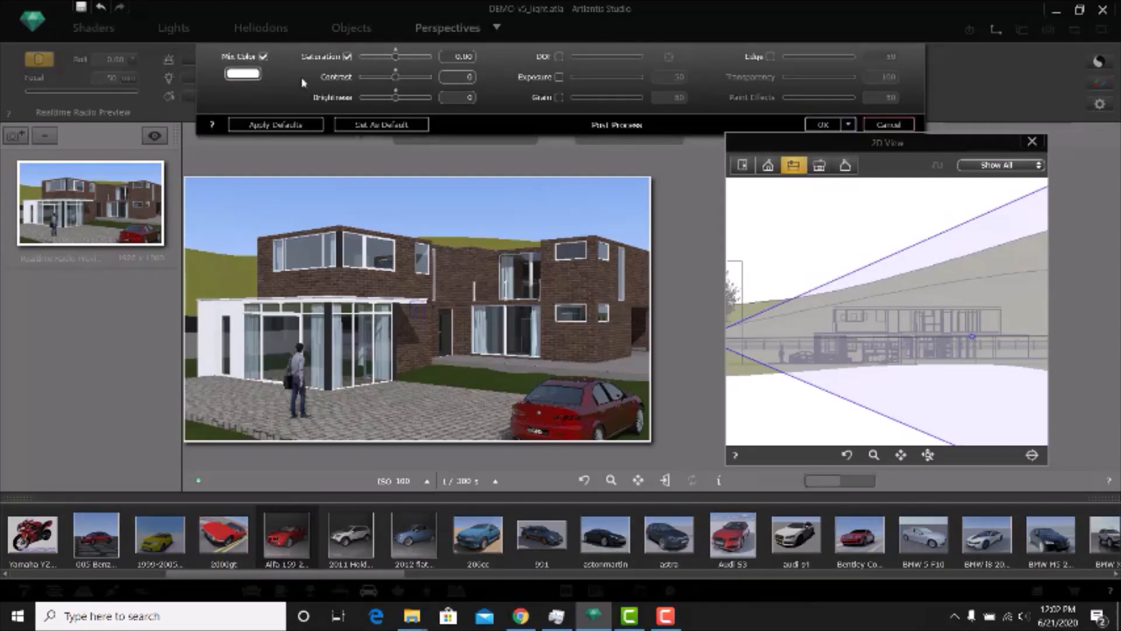
{"action": "left_click", "coordinate": [771, 56]}
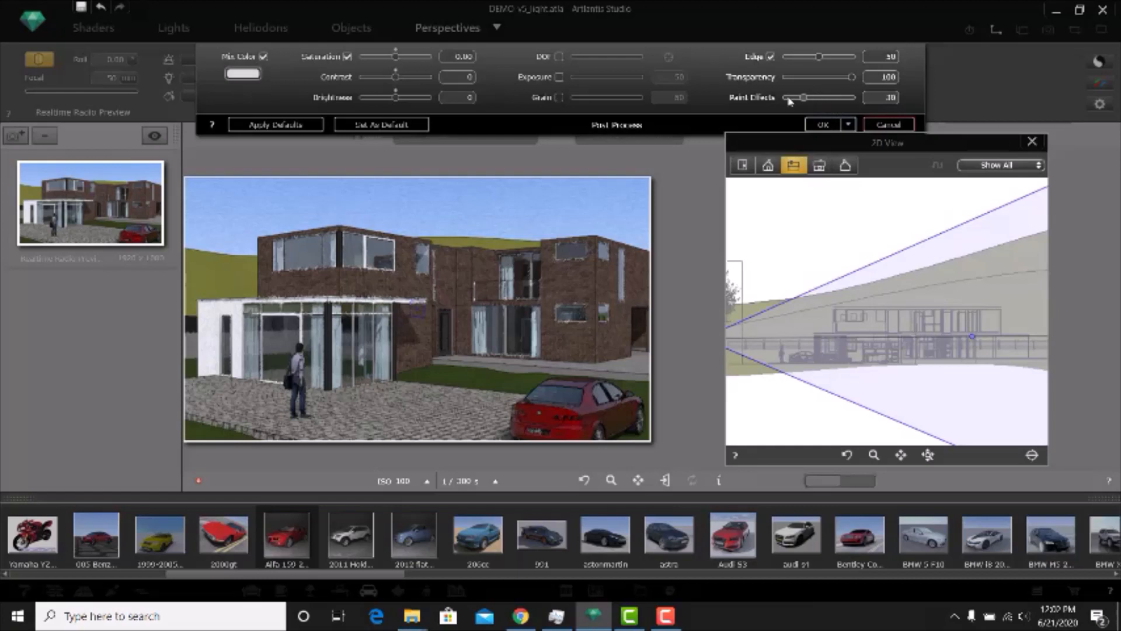
{"action": "left_click_drag", "start_coordinate": [790, 101], "coordinate": [783, 99]}
{"action": "key", "text": "Return"}
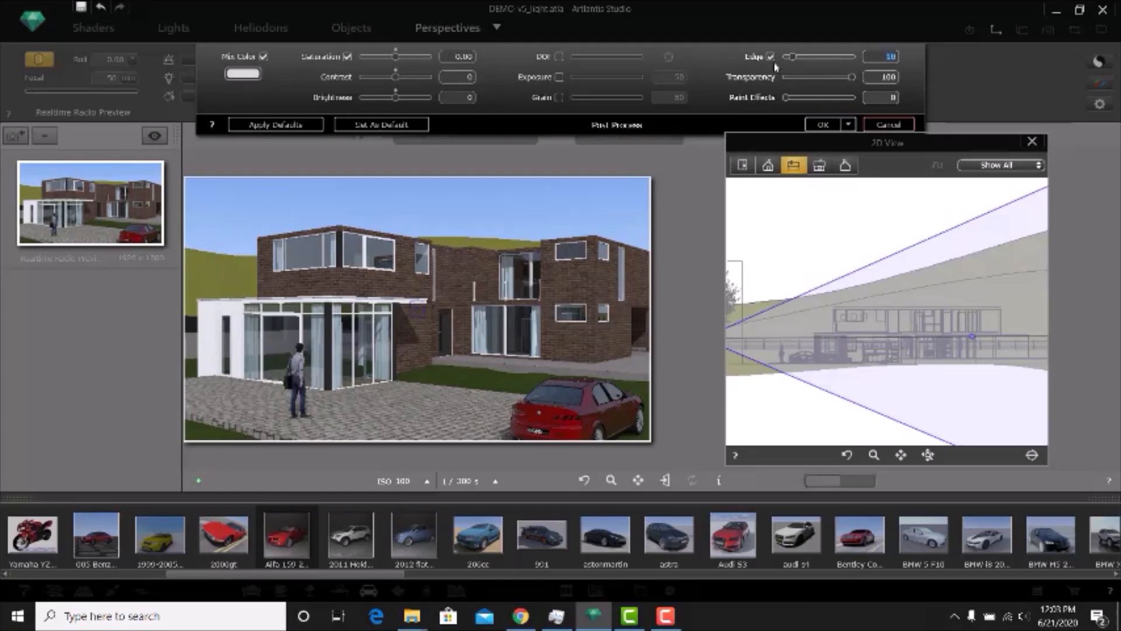
Step: Set the post-process contrast and brightness to 2 each and apply the settings to all perspectives
{"action": "left_click", "coordinate": [448, 76]}
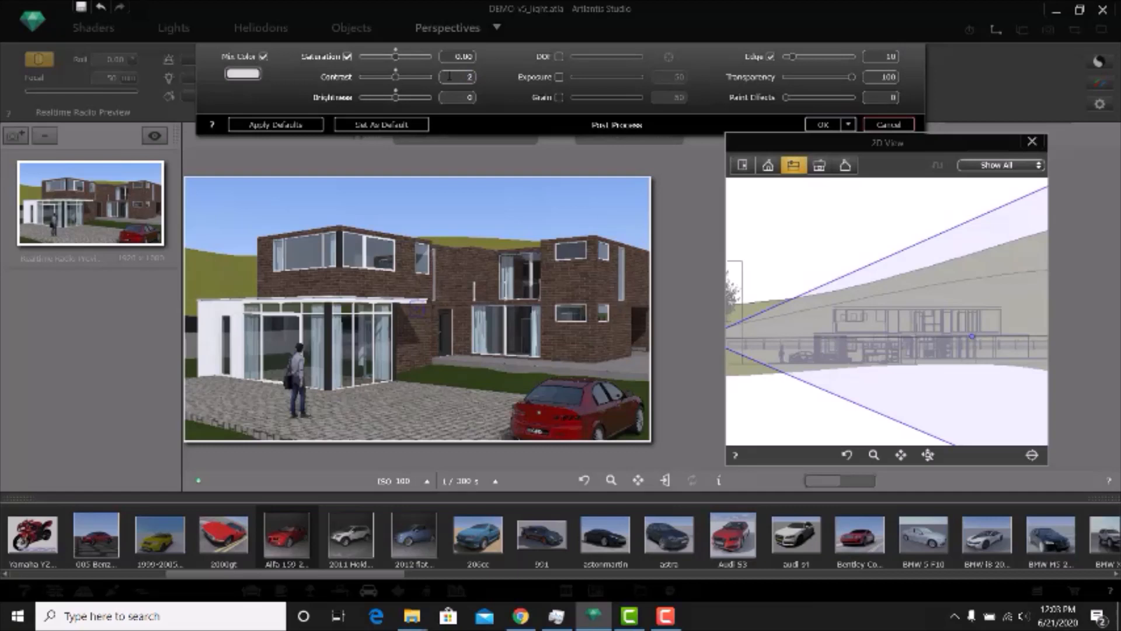
{"action": "left_click", "coordinate": [470, 97]}
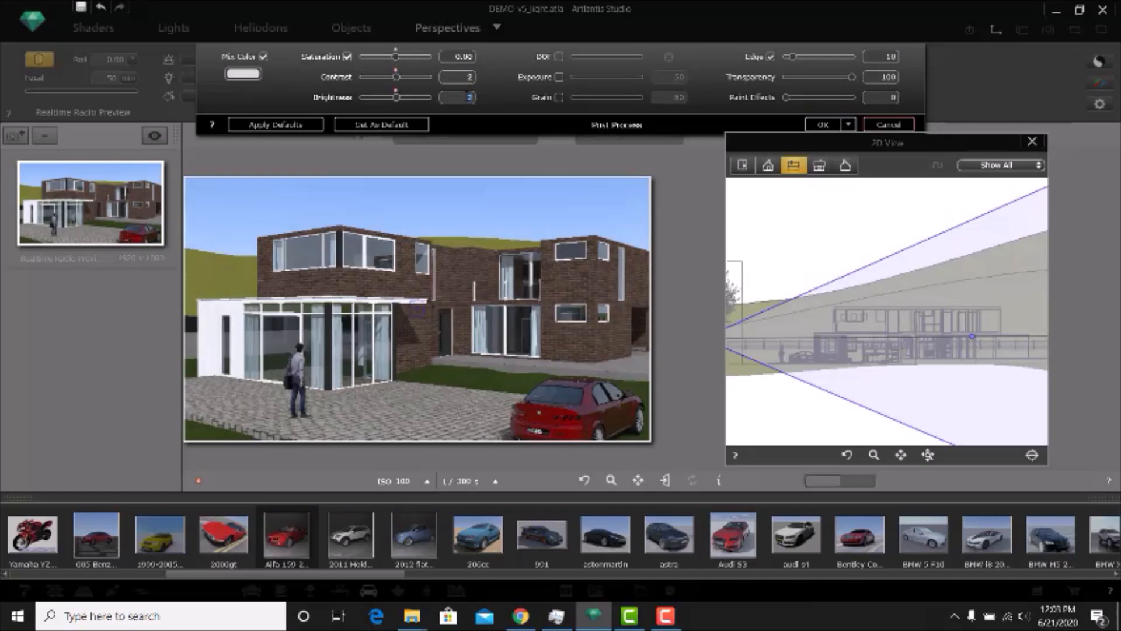
{"action": "left_click_drag", "start_coordinate": [845, 142], "coordinate": [844, 173]}
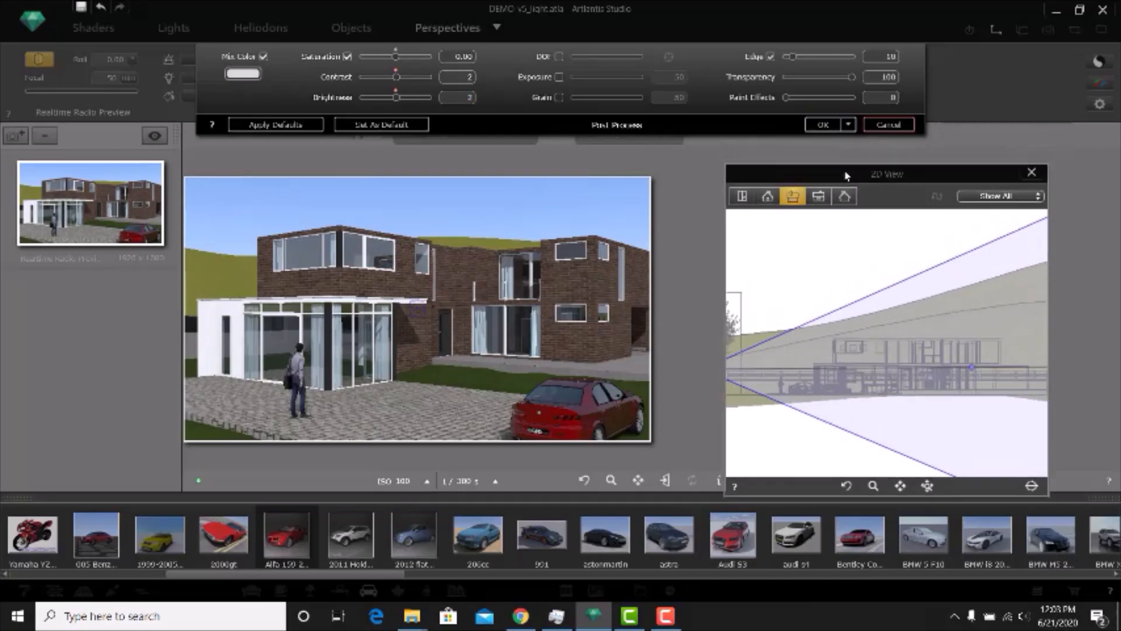
{"action": "left_click", "coordinate": [848, 124]}
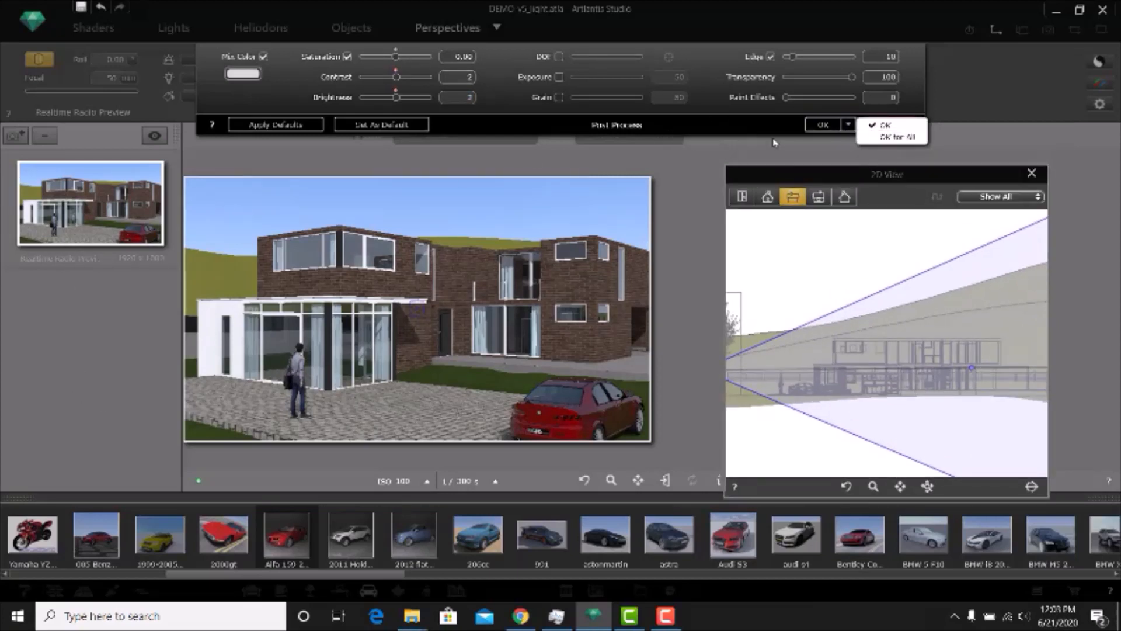
{"action": "left_click", "coordinate": [879, 138]}
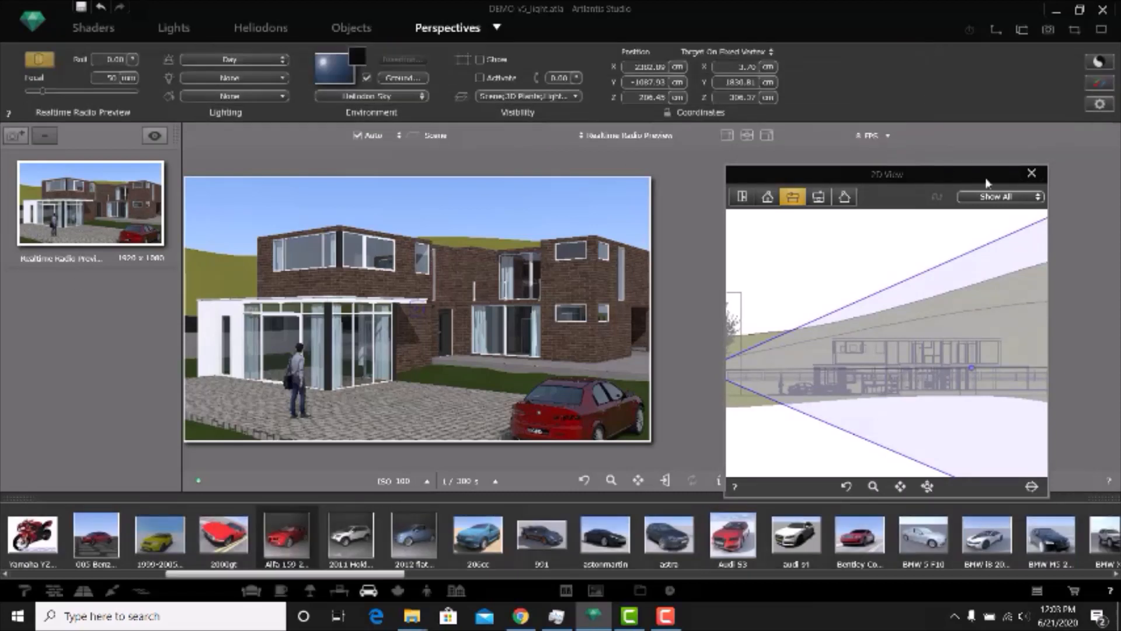
Step: In the rendering parameters, choose the 1280x720 HD size, a resolution of 150 dpi and High anti-aliasing
{"action": "left_click", "coordinate": [1100, 105]}
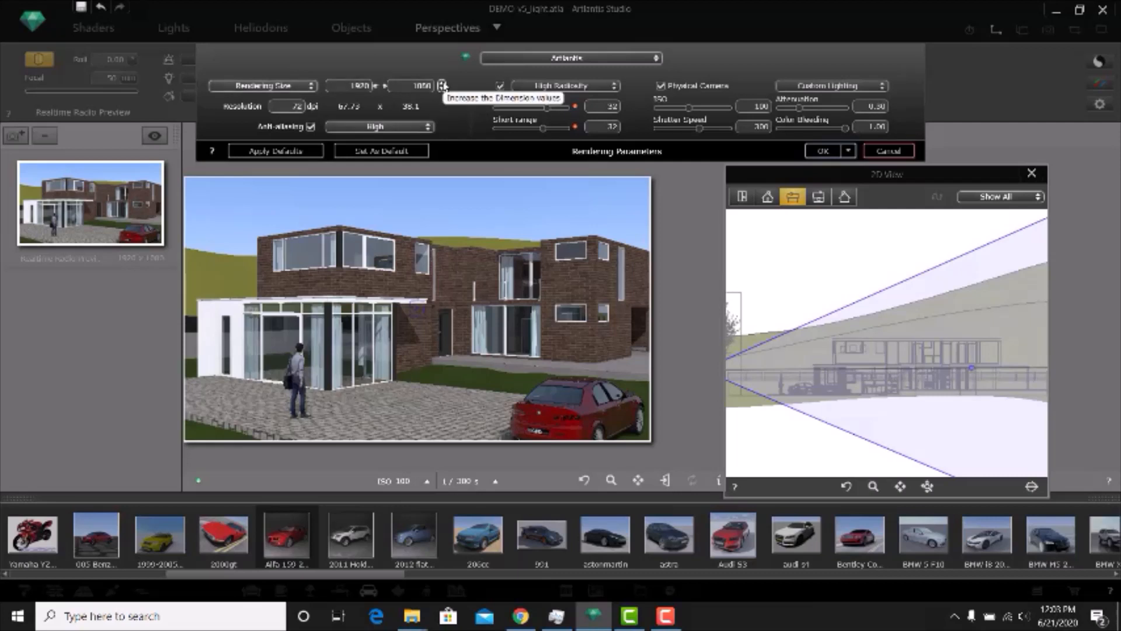
{"action": "left_click", "coordinate": [295, 86]}
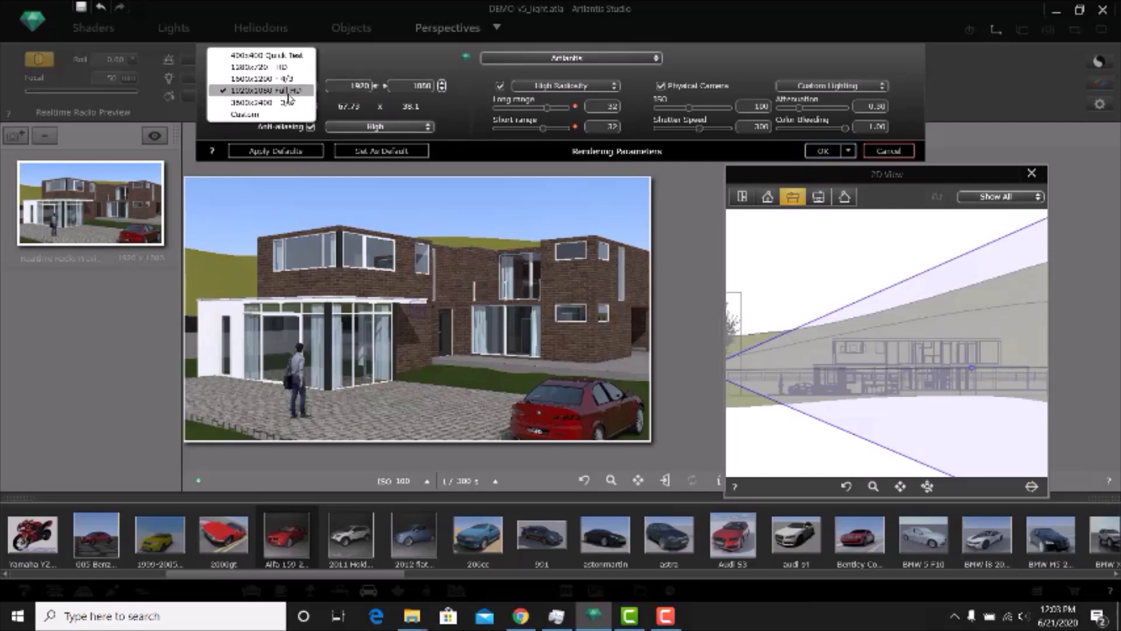
{"action": "left_click", "coordinate": [289, 68]}
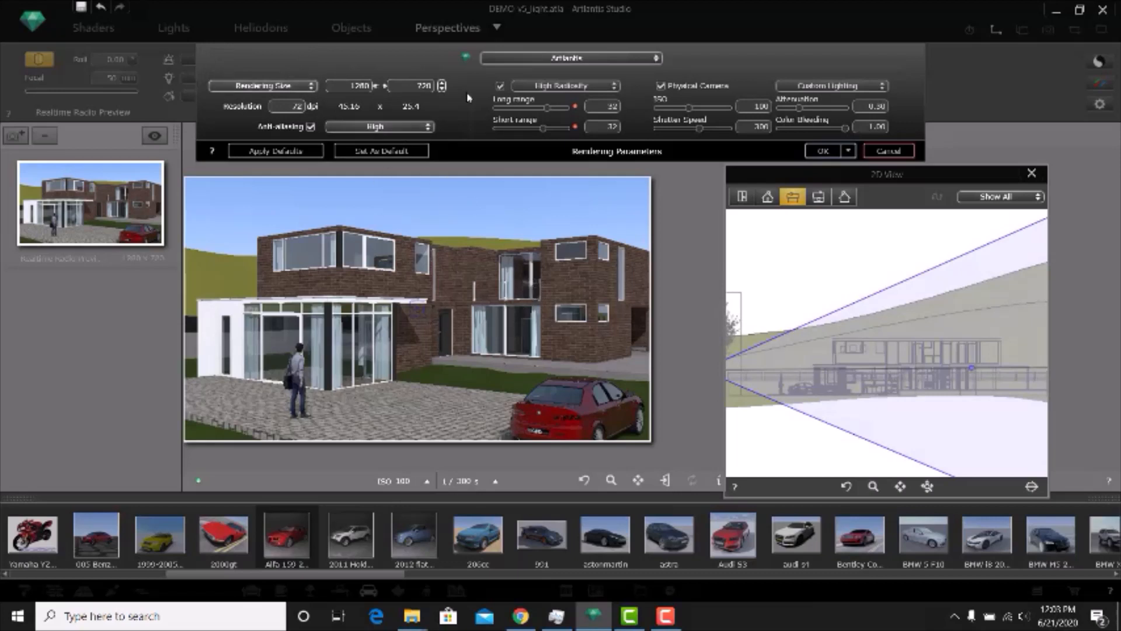
{"action": "left_click", "coordinate": [297, 105]}
{"action": "left_click", "coordinate": [368, 126]}
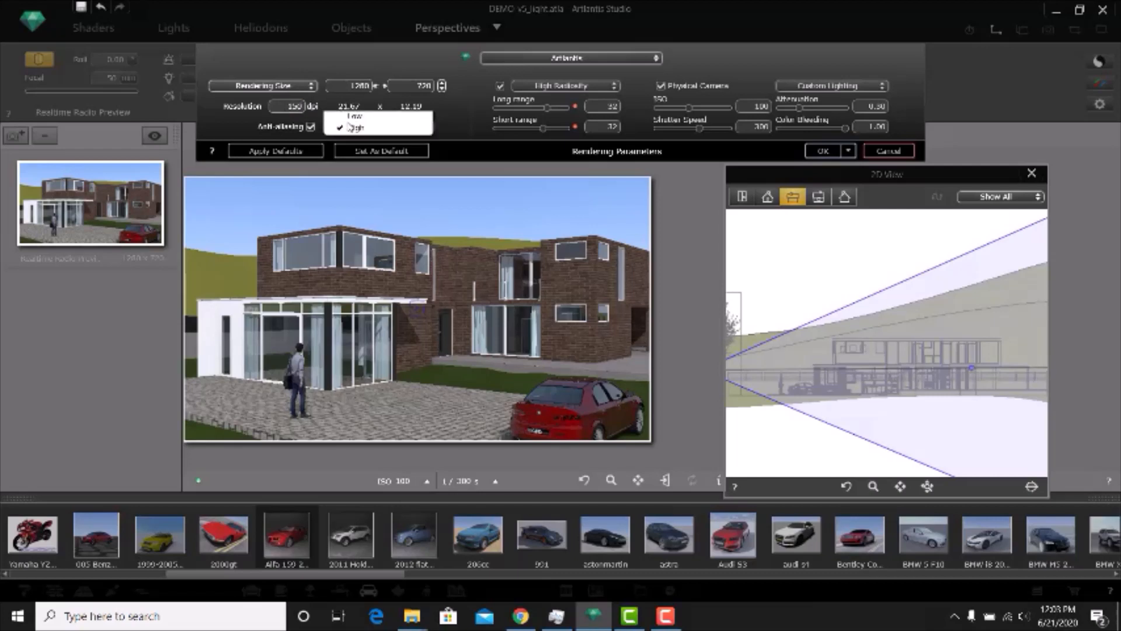
{"action": "left_click", "coordinate": [363, 132]}
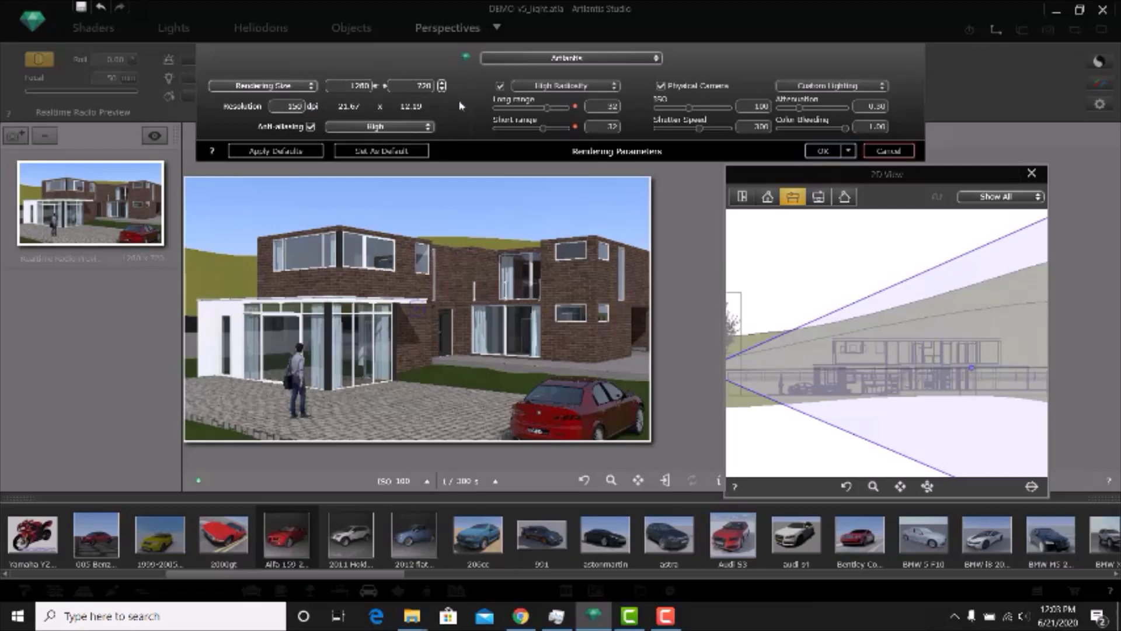
Step: Keep High Radiosity, choose Exterior Lighting with attenuation 0.50, and apply the rendering parameters to all perspectives
{"action": "left_click", "coordinate": [550, 87]}
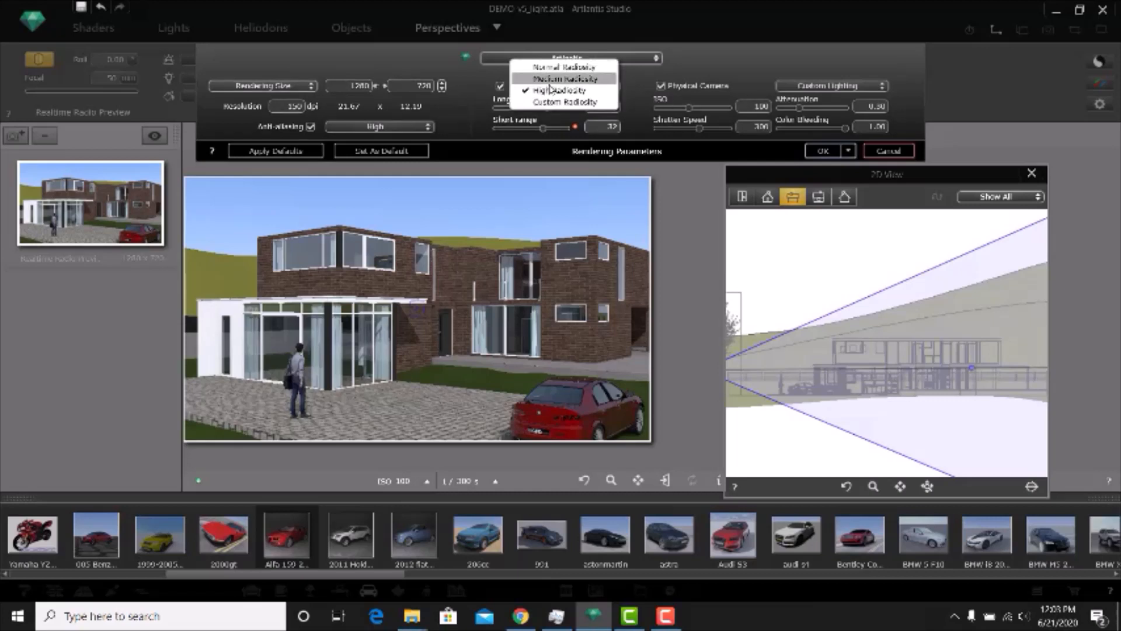
{"action": "left_click", "coordinate": [551, 90]}
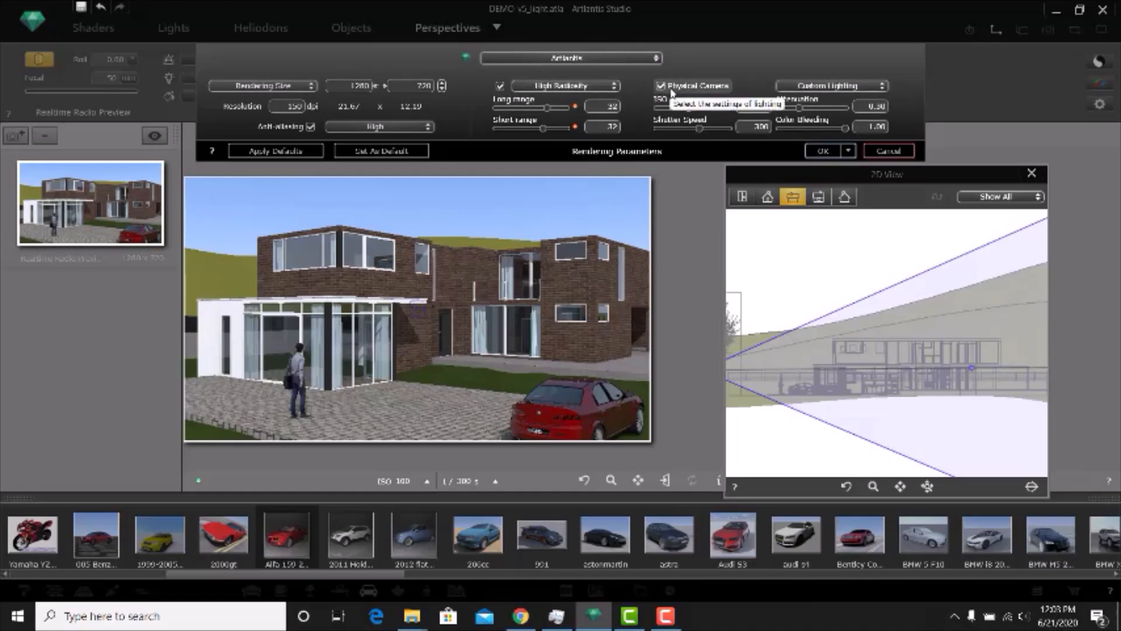
{"action": "left_click", "coordinate": [834, 86]}
{"action": "left_click", "coordinate": [833, 85]}
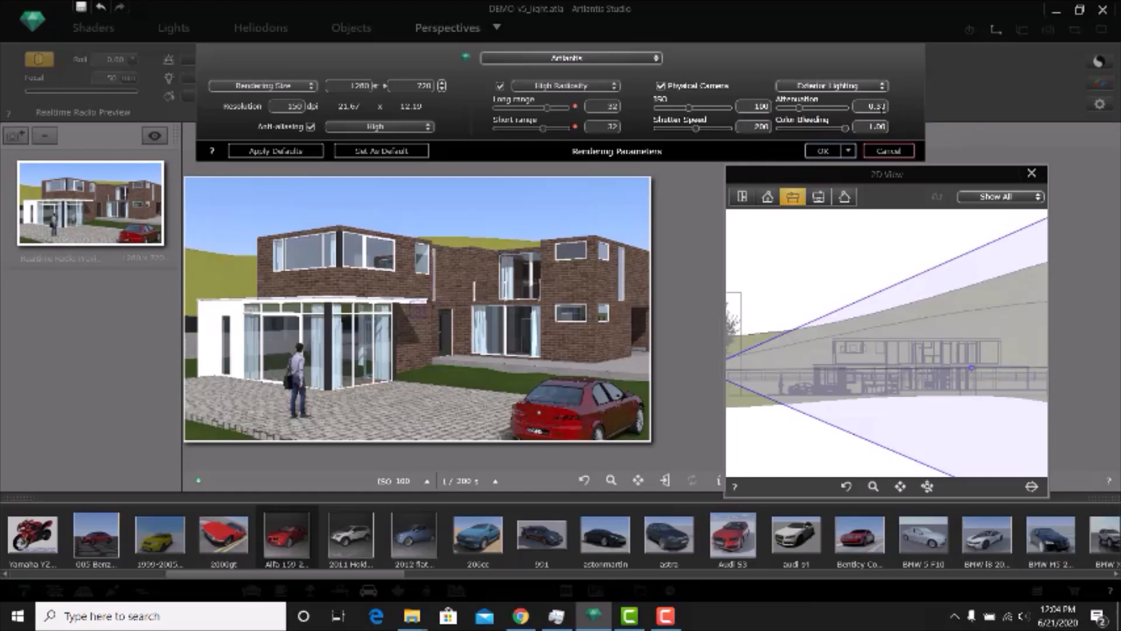
{"action": "left_click", "coordinate": [877, 105]}
{"action": "left_click", "coordinate": [871, 126]}
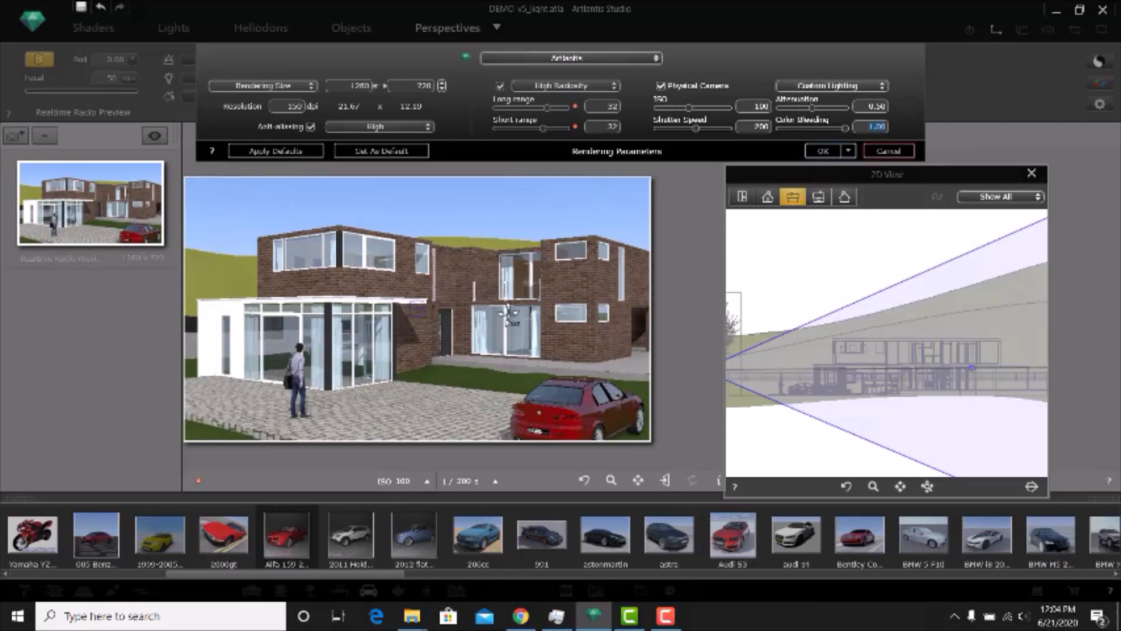
{"action": "left_click", "coordinate": [847, 153]}
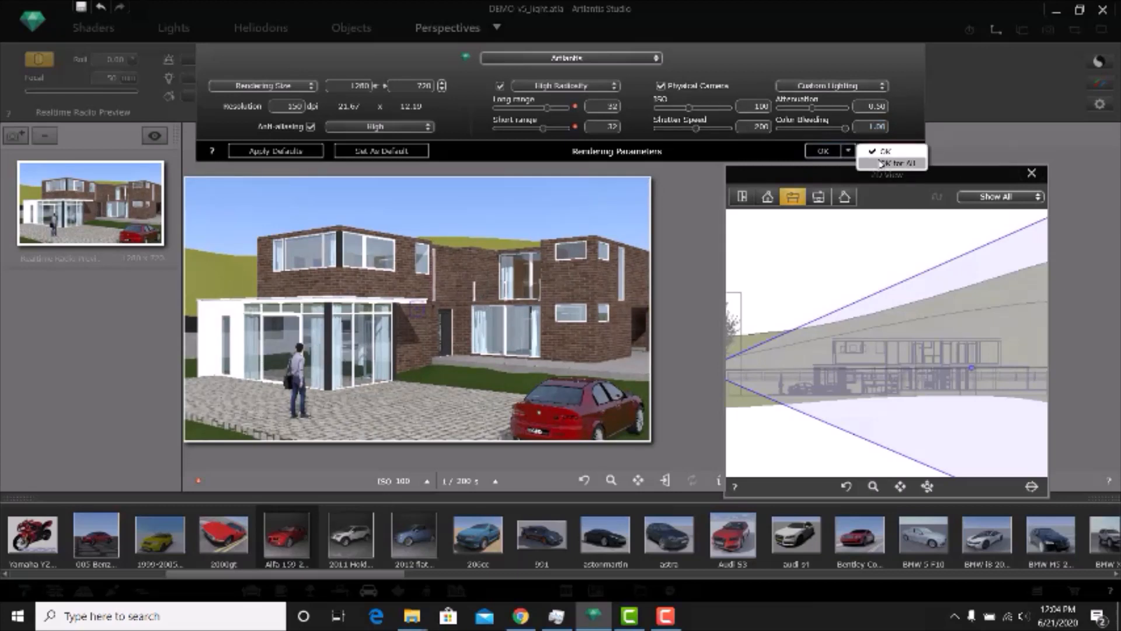
{"action": "left_click", "coordinate": [880, 164]}
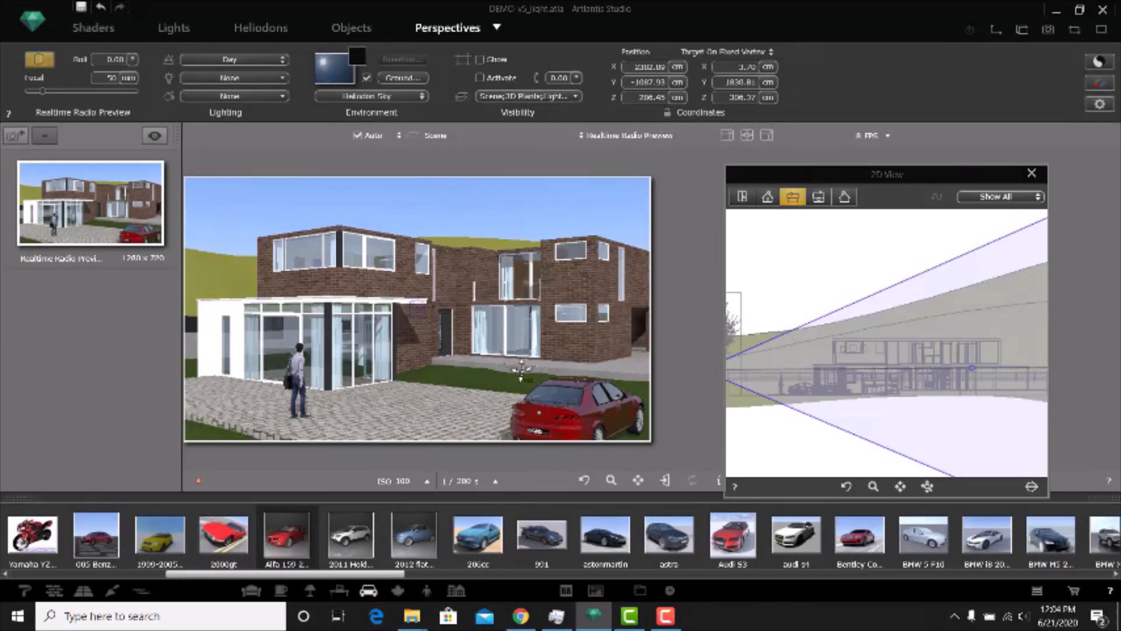
{"action": "left_click", "coordinate": [252, 32]}
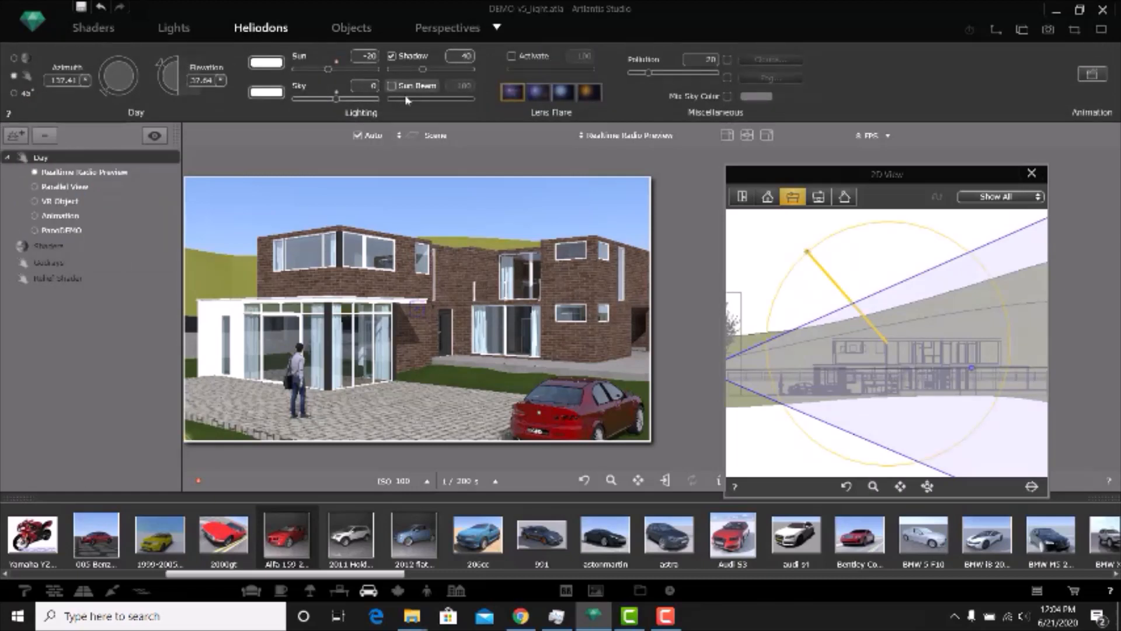
{"action": "left_click", "coordinate": [357, 33]}
{"action": "left_click", "coordinate": [268, 32]}
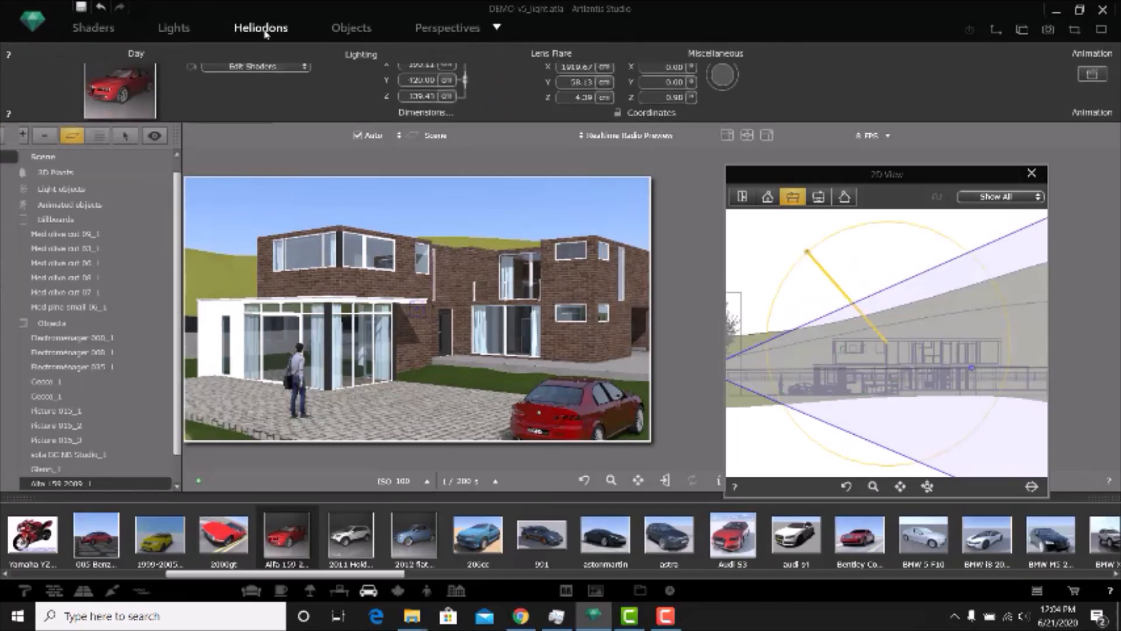
{"action": "left_click", "coordinate": [349, 29]}
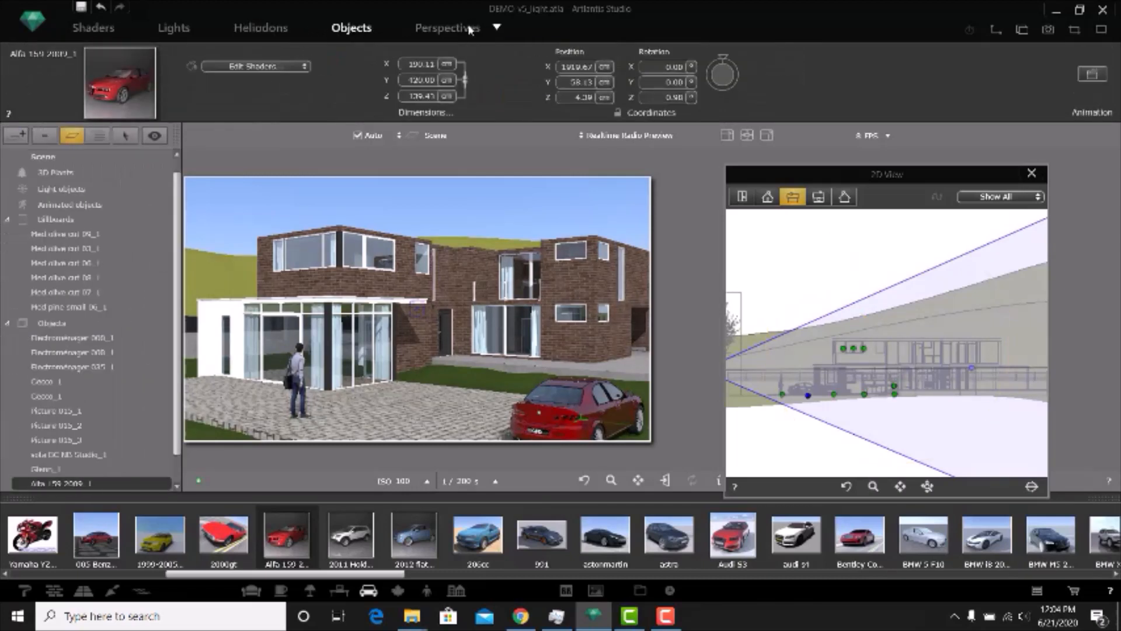
{"action": "left_click", "coordinate": [448, 28]}
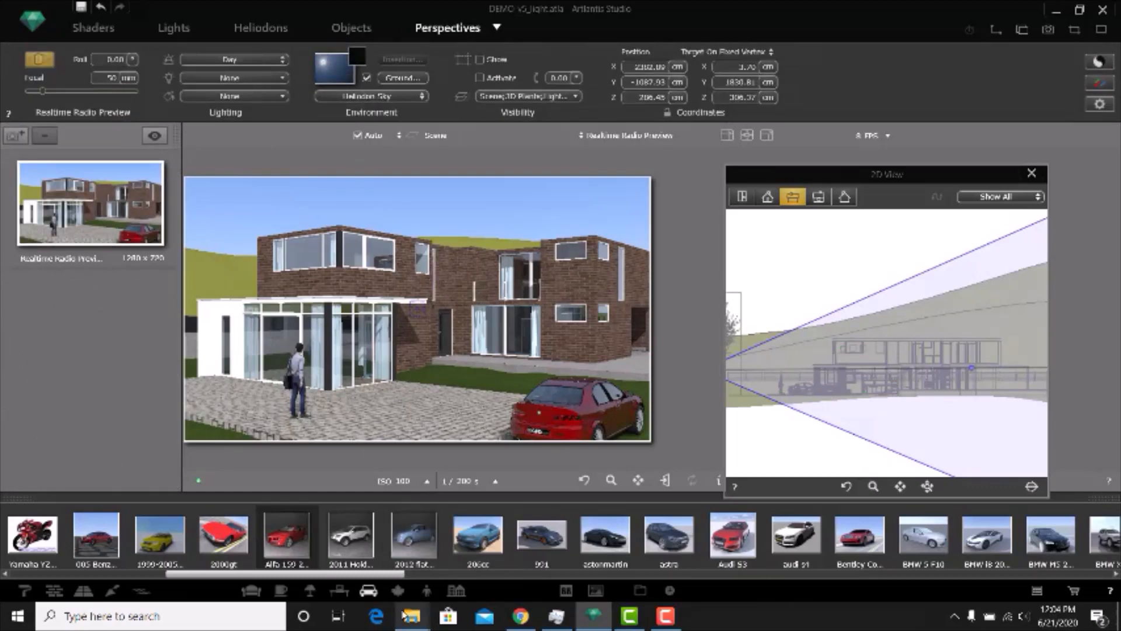
Step: Switch to File Explorer and look through the MY FILES (Z:) drive, including its Program Files folder
{"action": "mouse_move", "coordinate": [408, 615]}
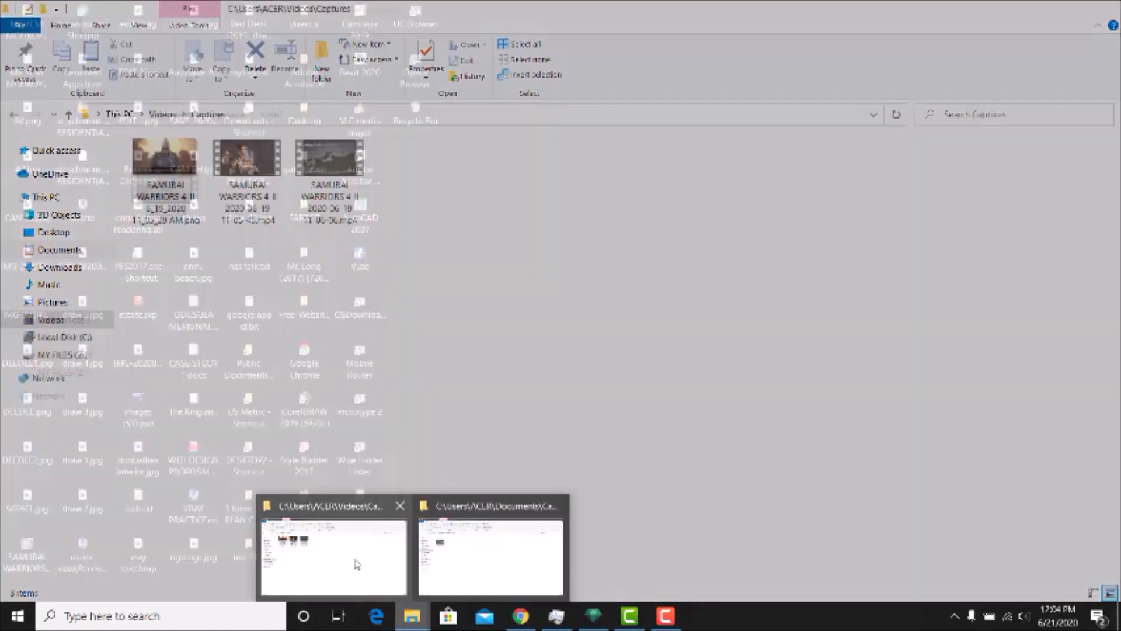
{"action": "left_click", "coordinate": [357, 564]}
{"action": "left_click", "coordinate": [76, 372]}
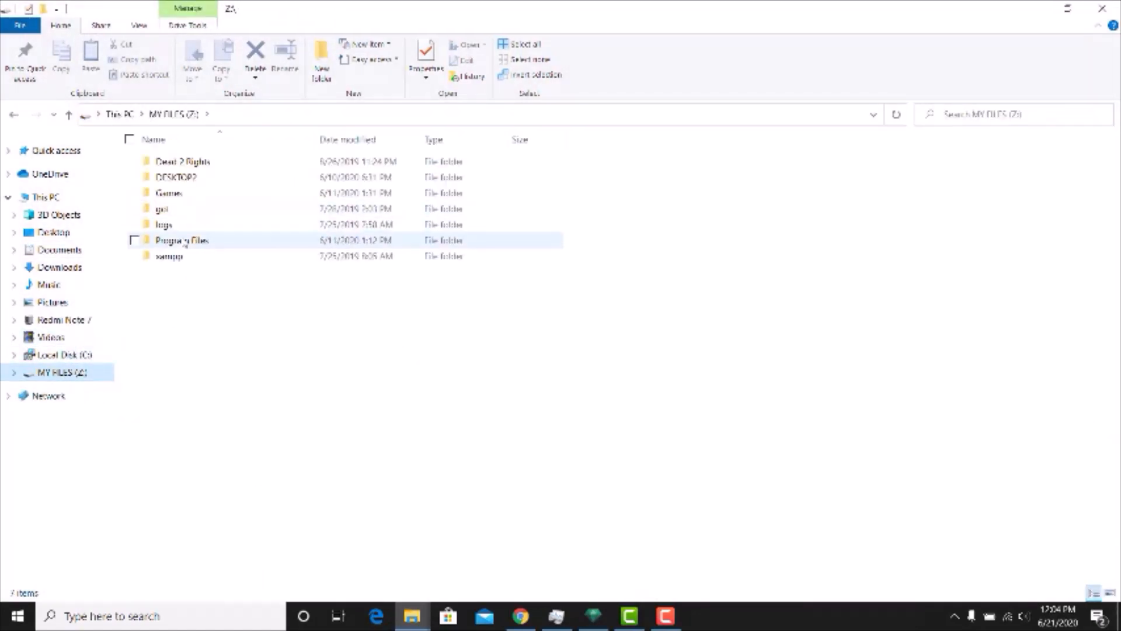
{"action": "double_click", "coordinate": [184, 241]}
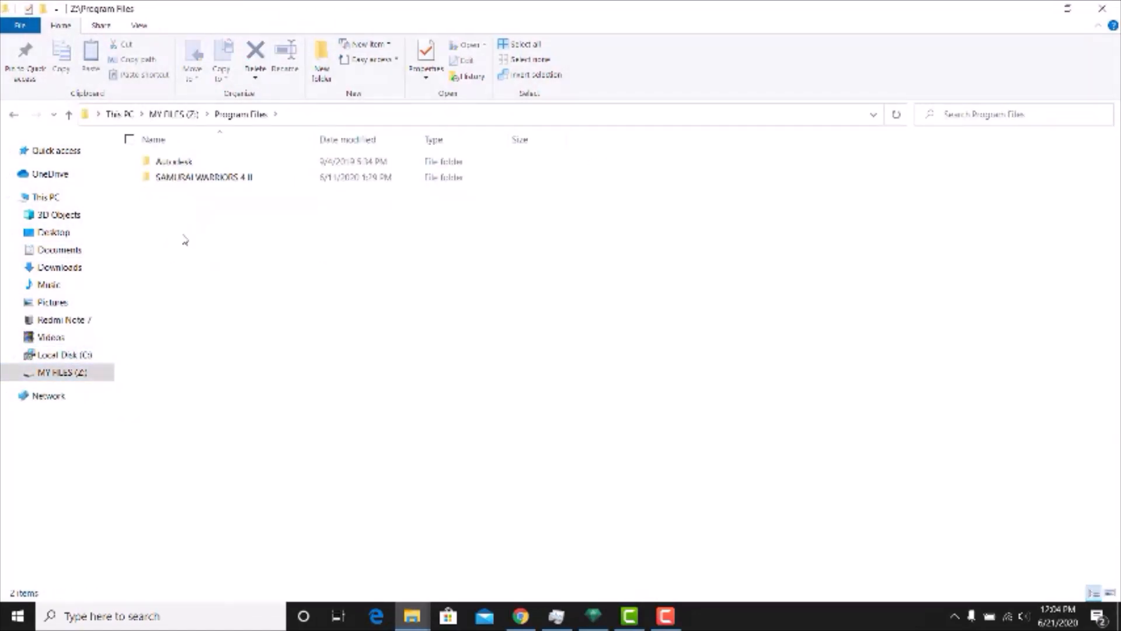
{"action": "left_click", "coordinate": [74, 378]}
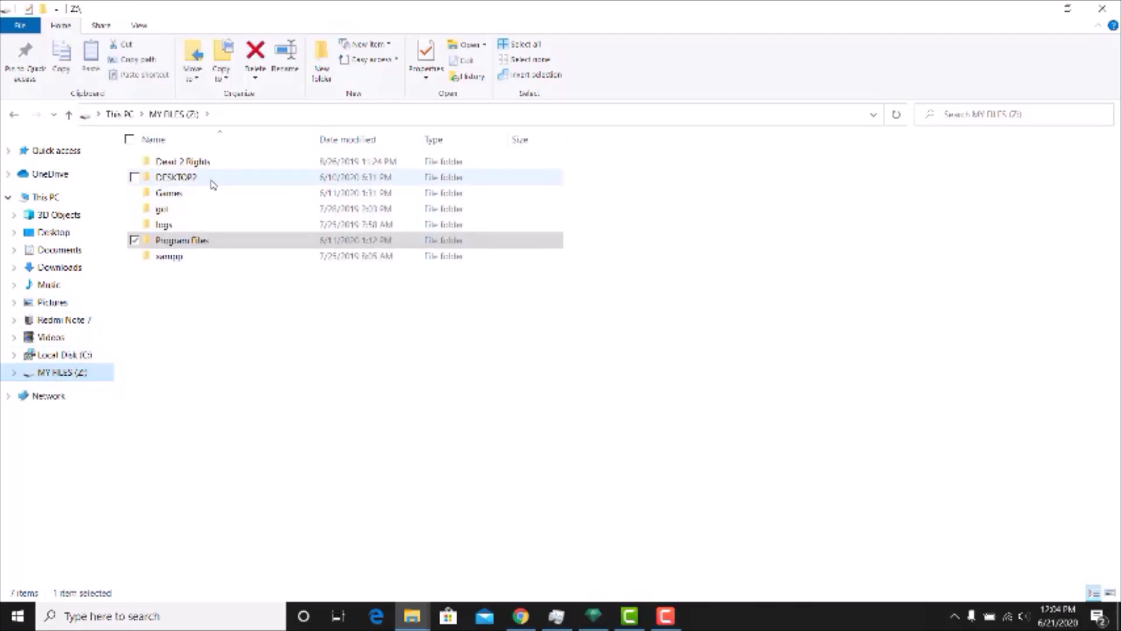
Step: Load VizPeople_non_commercial_hdr_v1_05.hdr from Z:\DESKTOP2\3DM\HDRIs as the perspective's environment background in Artlantis Studio
{"action": "double_click", "coordinate": [213, 177]}
{"action": "double_click", "coordinate": [165, 175]}
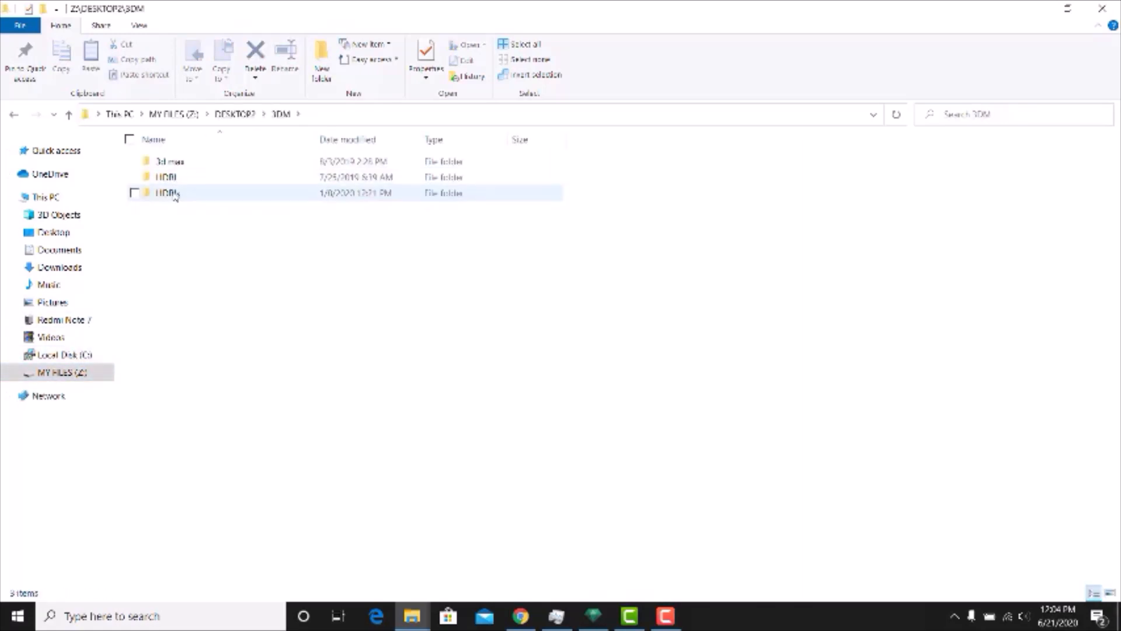
{"action": "double_click", "coordinate": [171, 194]}
{"action": "key", "text": "alt+Left"}
{"action": "double_click", "coordinate": [178, 178]}
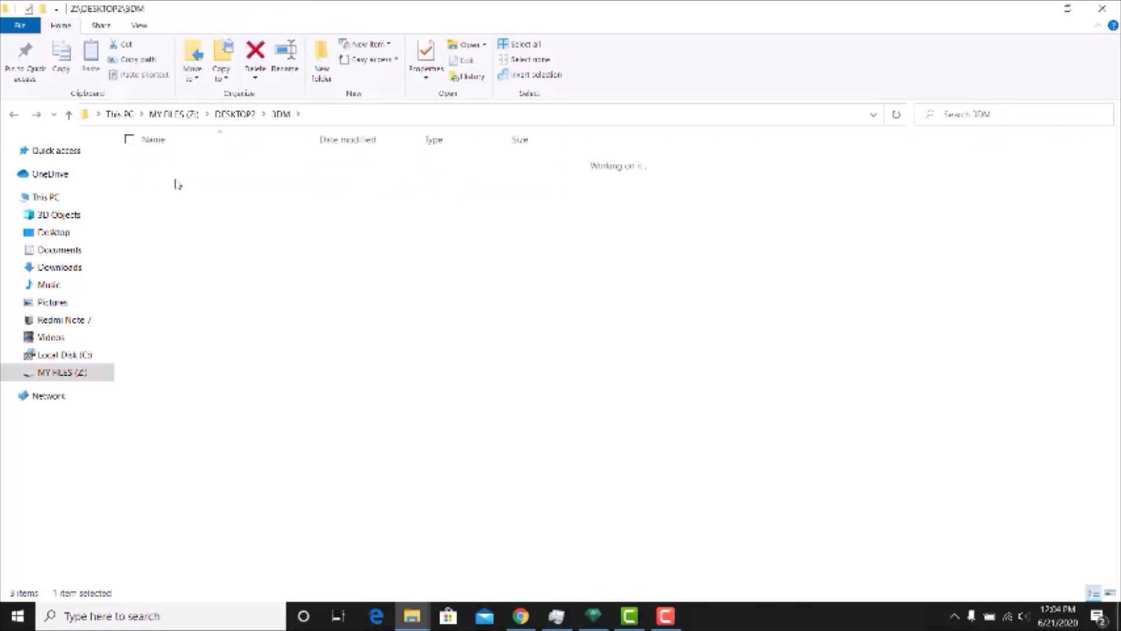
{"action": "double_click", "coordinate": [179, 192]}
{"action": "key", "text": "alt+Left"}
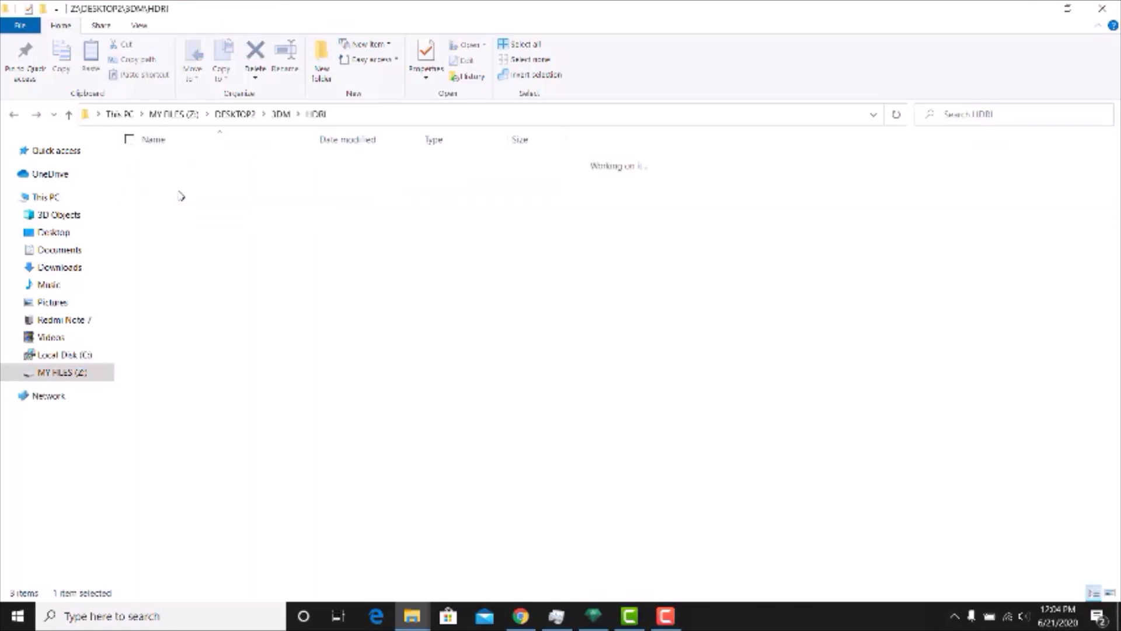
{"action": "key", "text": "alt+Left"}
{"action": "left_click", "coordinate": [179, 198]}
{"action": "double_click", "coordinate": [175, 194]}
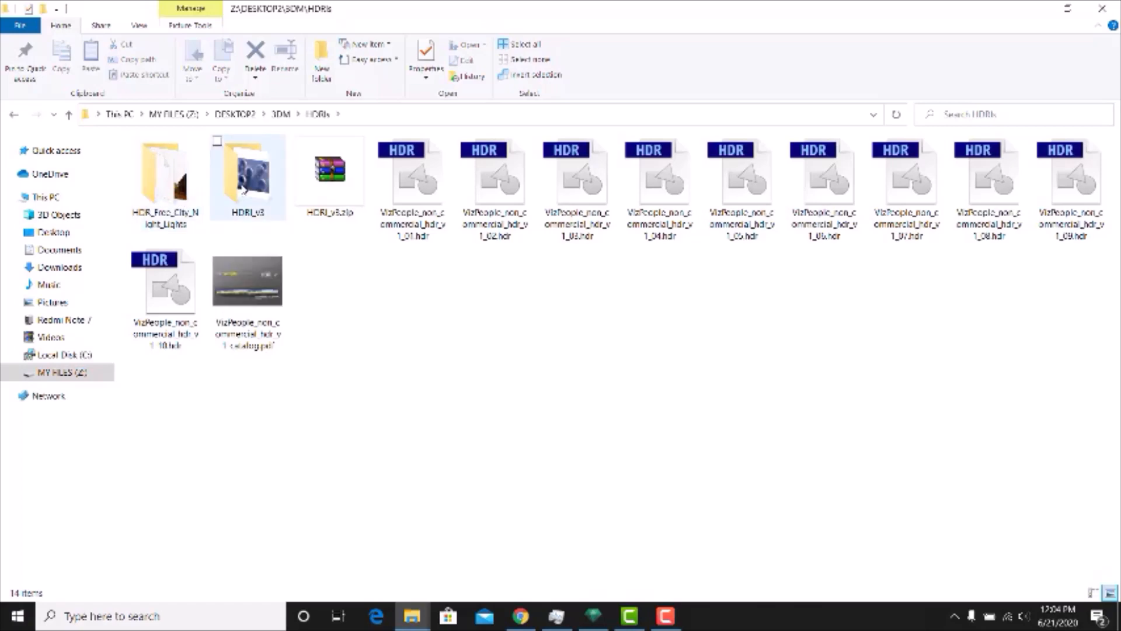
{"action": "left_click_drag", "start_coordinate": [745, 190], "coordinate": [344, 78]}
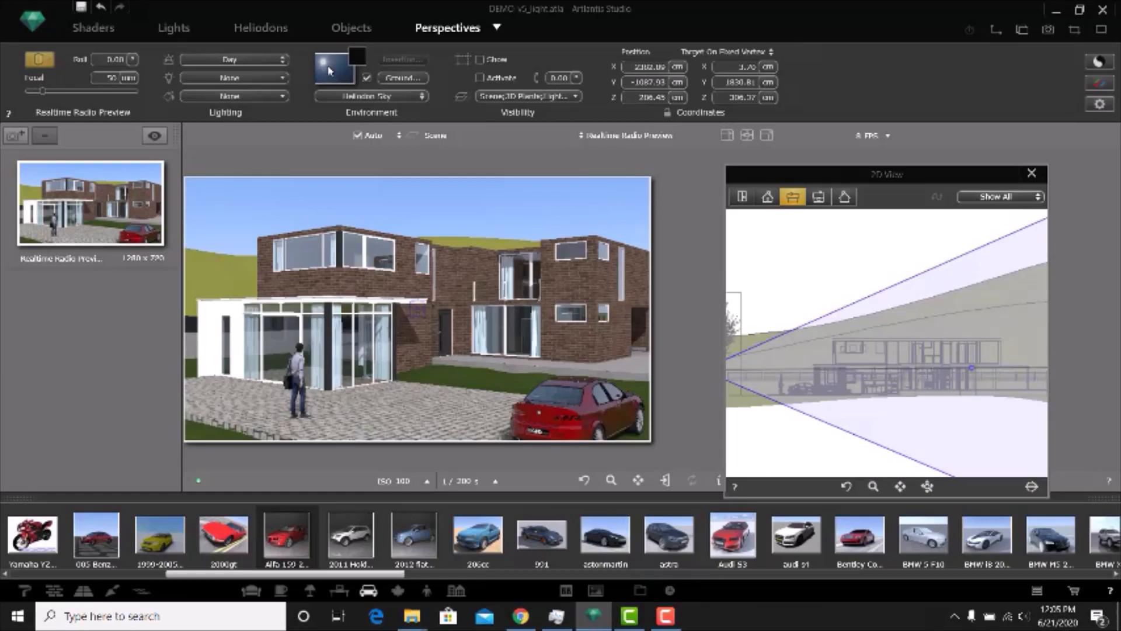
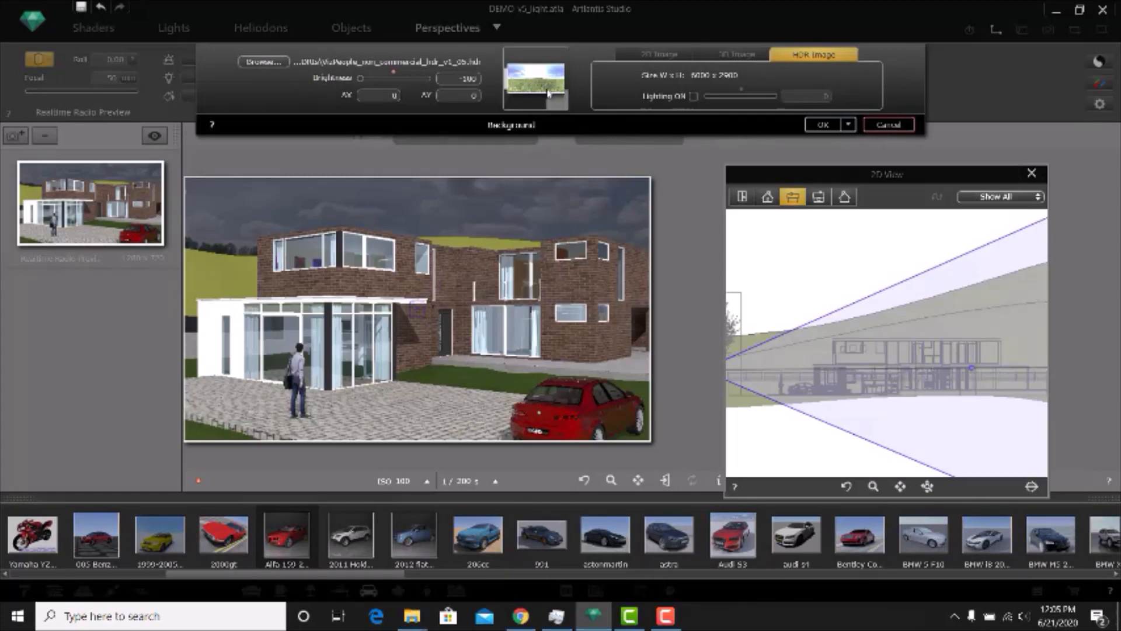
Step: Try shifting the HDR background to AX 4000 and AY 966, and return both offsets to 0
{"action": "left_click_drag", "start_coordinate": [507, 66], "coordinate": [569, 61]}
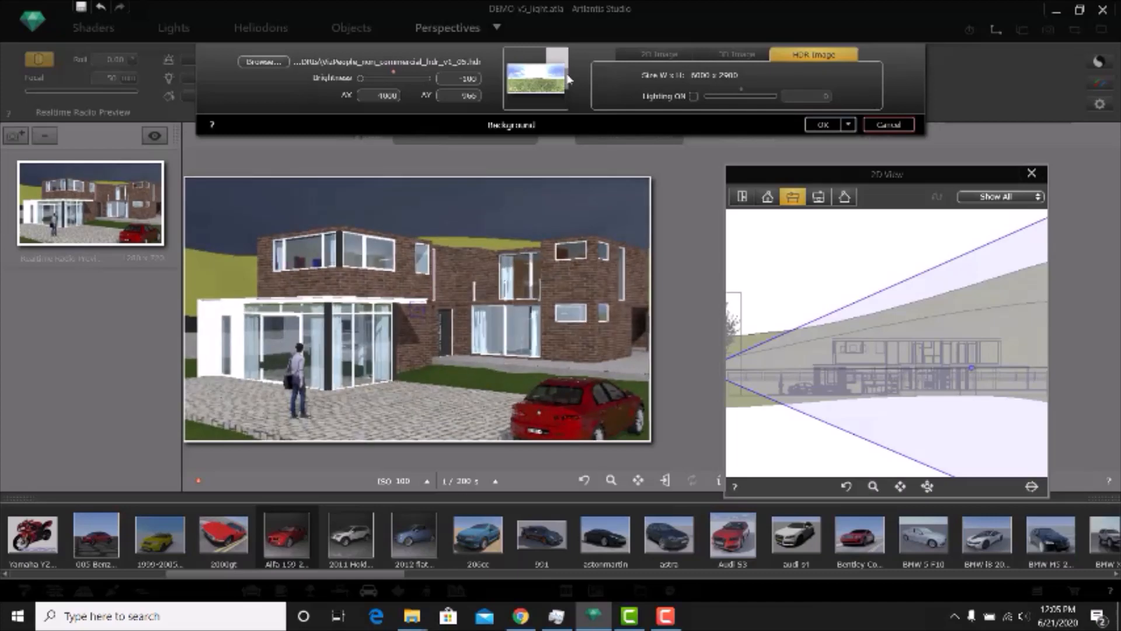
{"action": "left_click", "coordinate": [568, 76]}
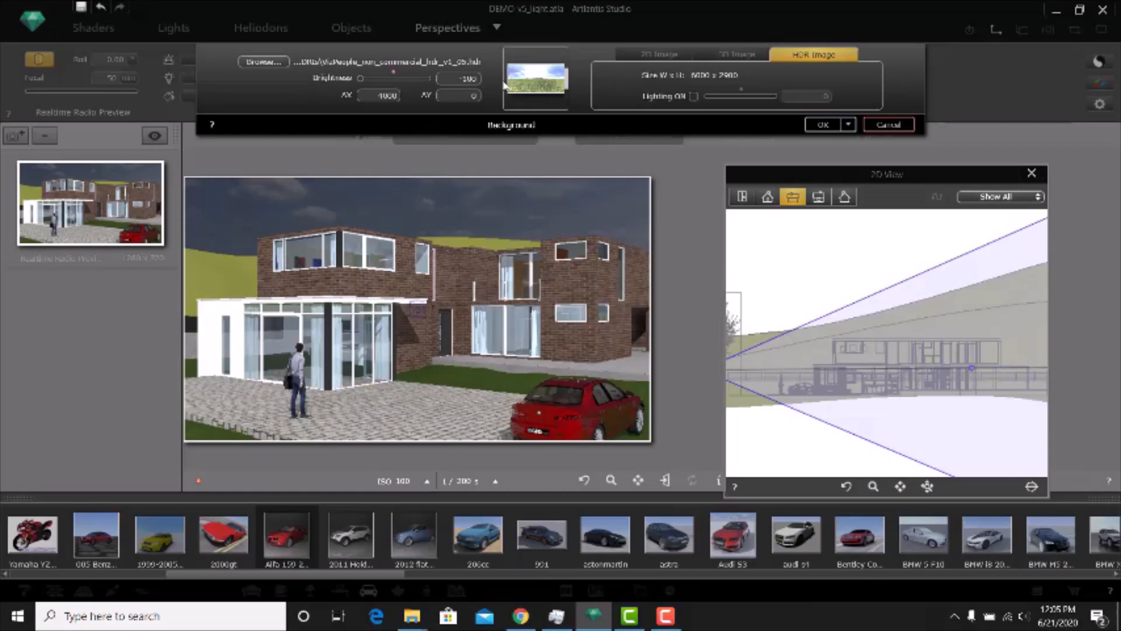
{"action": "left_click", "coordinate": [508, 86]}
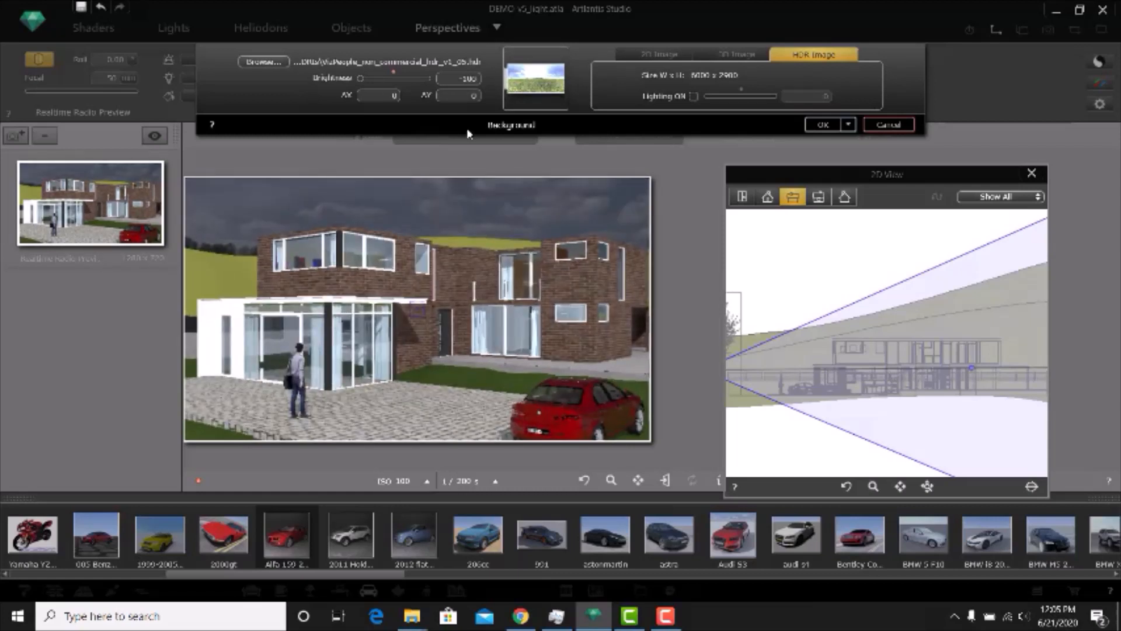
Step: Set the HDR background's brightness to 0, turn on its lighting at about 53, and apply the settings to all perspectives
{"action": "left_click_drag", "start_coordinate": [360, 78], "coordinate": [398, 78]}
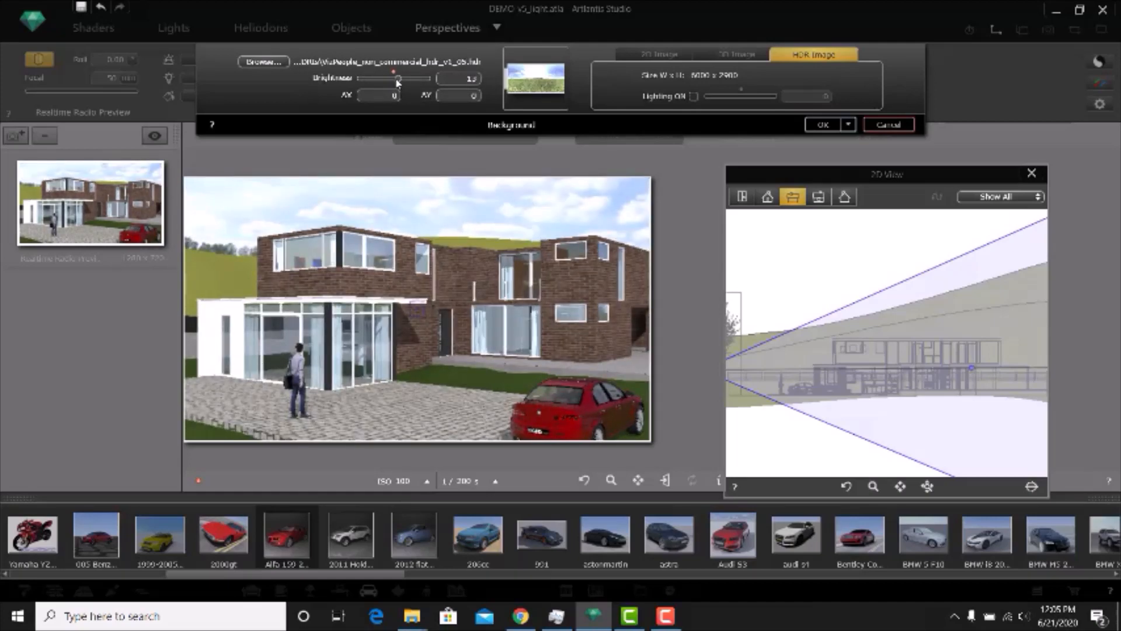
{"action": "left_click_drag", "start_coordinate": [397, 81], "coordinate": [393, 80]}
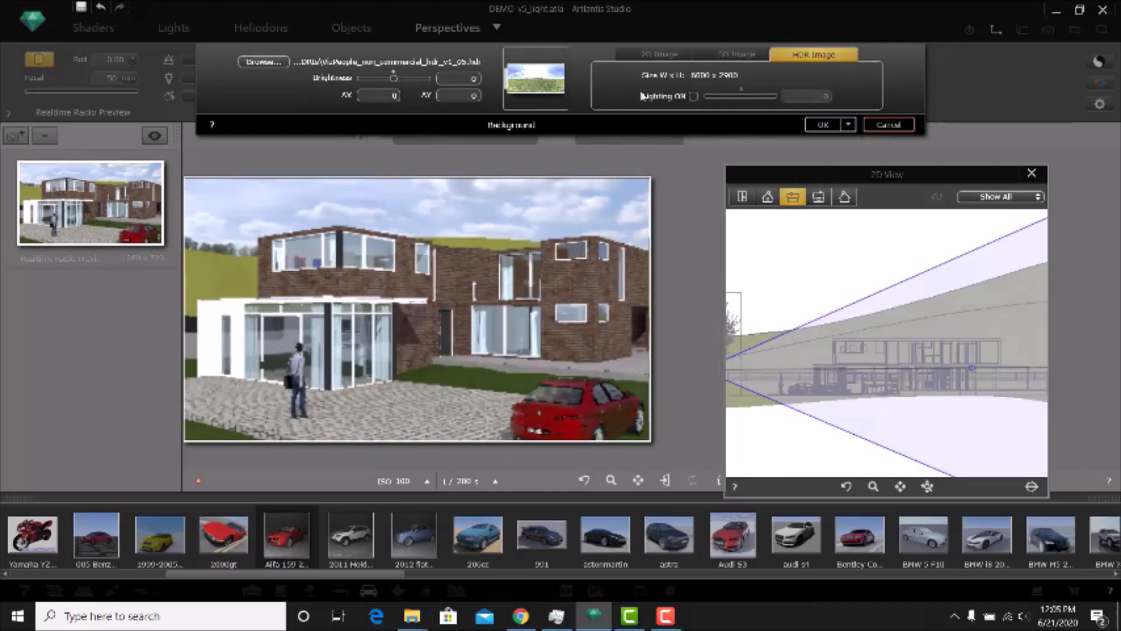
{"action": "left_click", "coordinate": [693, 96]}
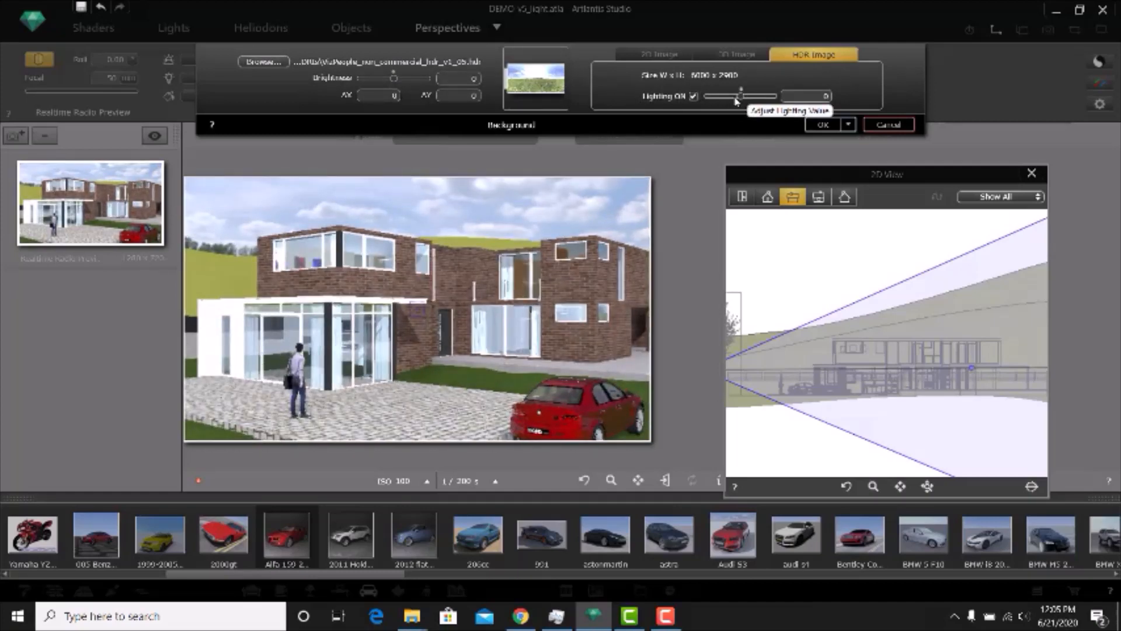
{"action": "left_click", "coordinate": [735, 97]}
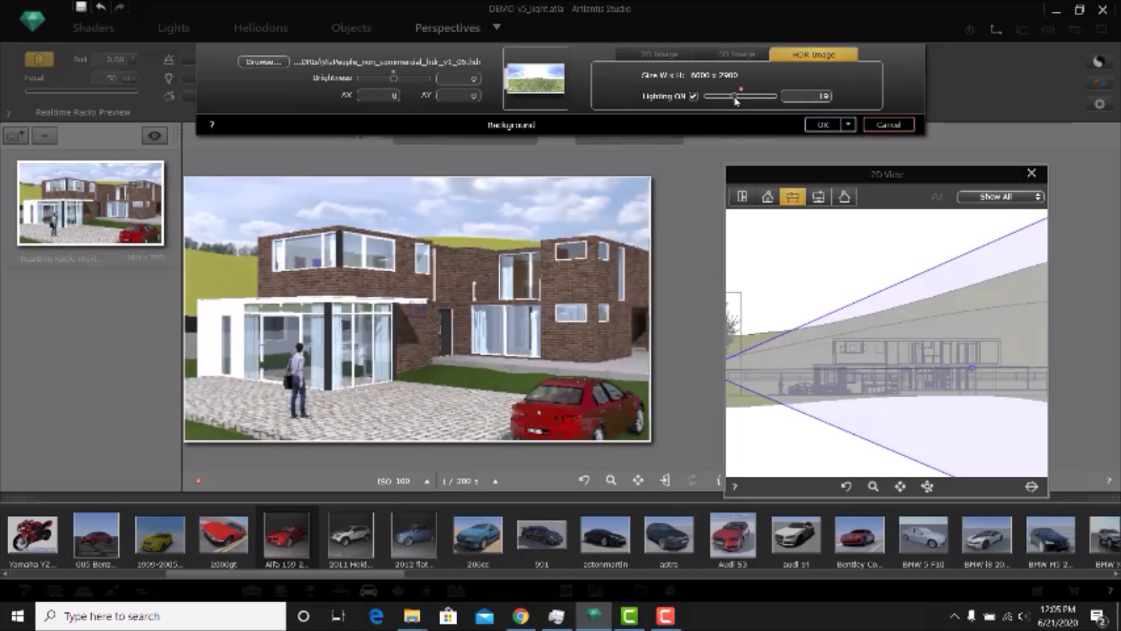
{"action": "left_click", "coordinate": [724, 97]}
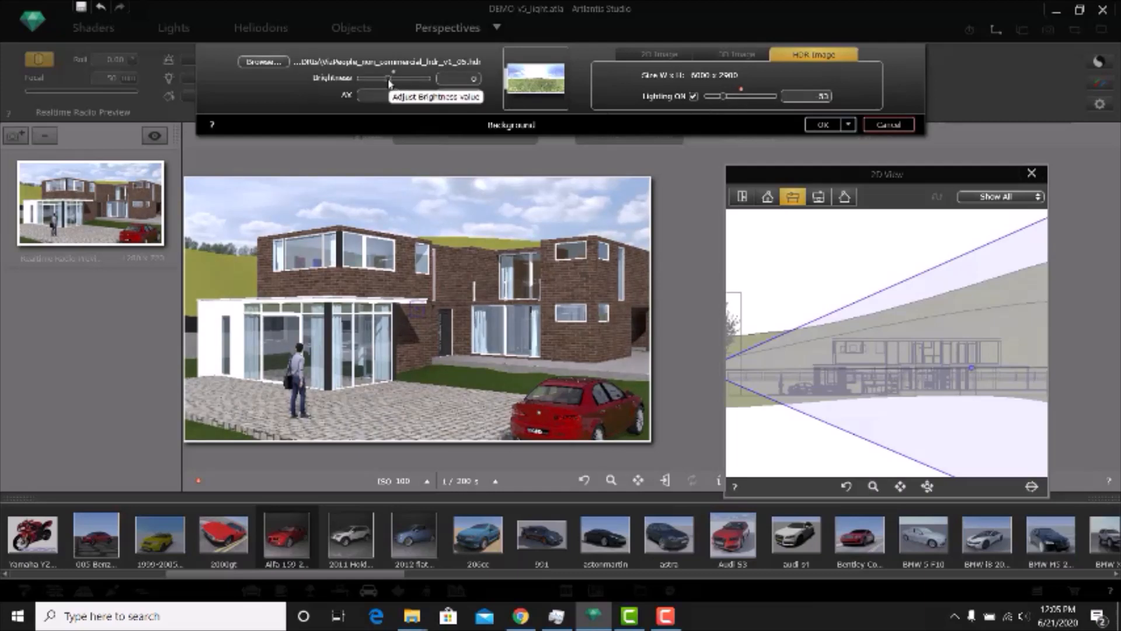
{"action": "left_click_drag", "start_coordinate": [389, 82], "coordinate": [402, 81]}
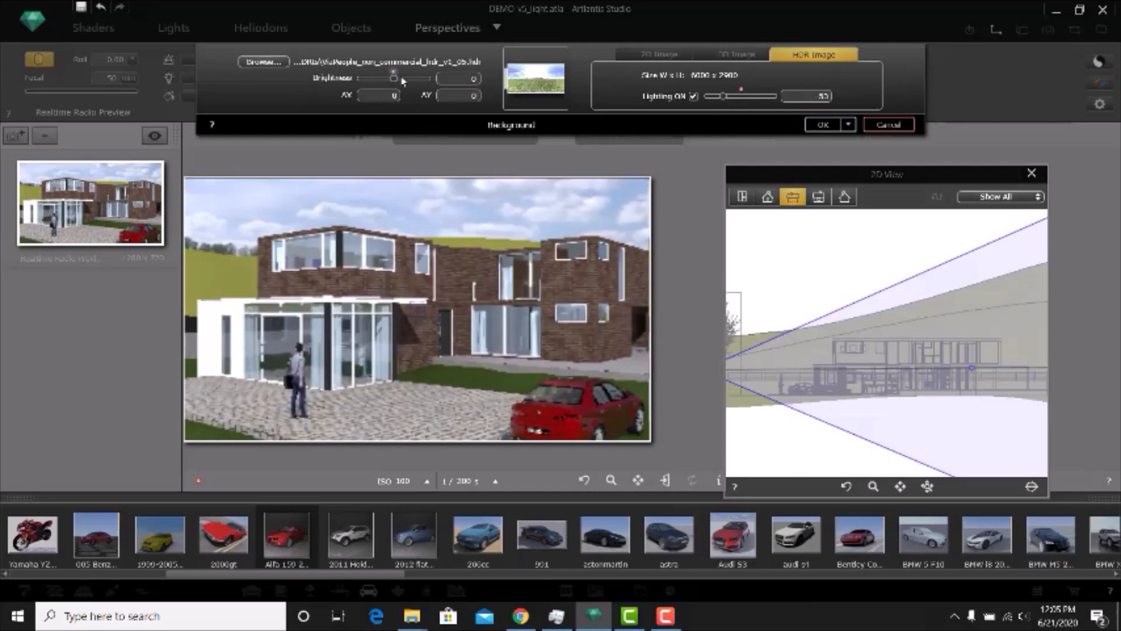
{"action": "left_click", "coordinate": [848, 124]}
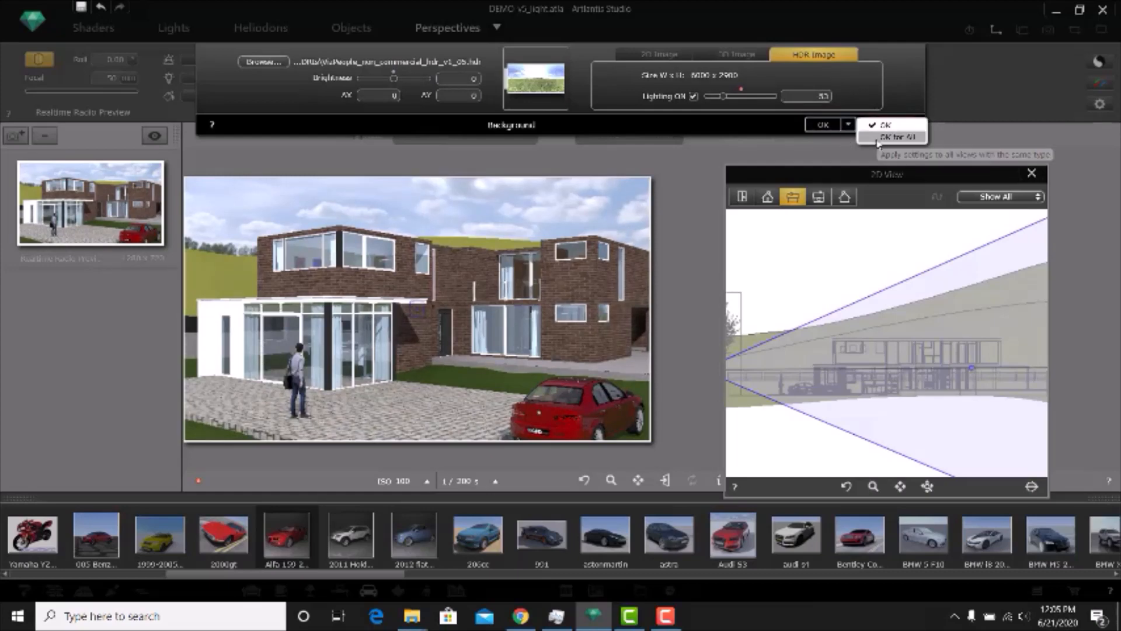
{"action": "left_click", "coordinate": [878, 140]}
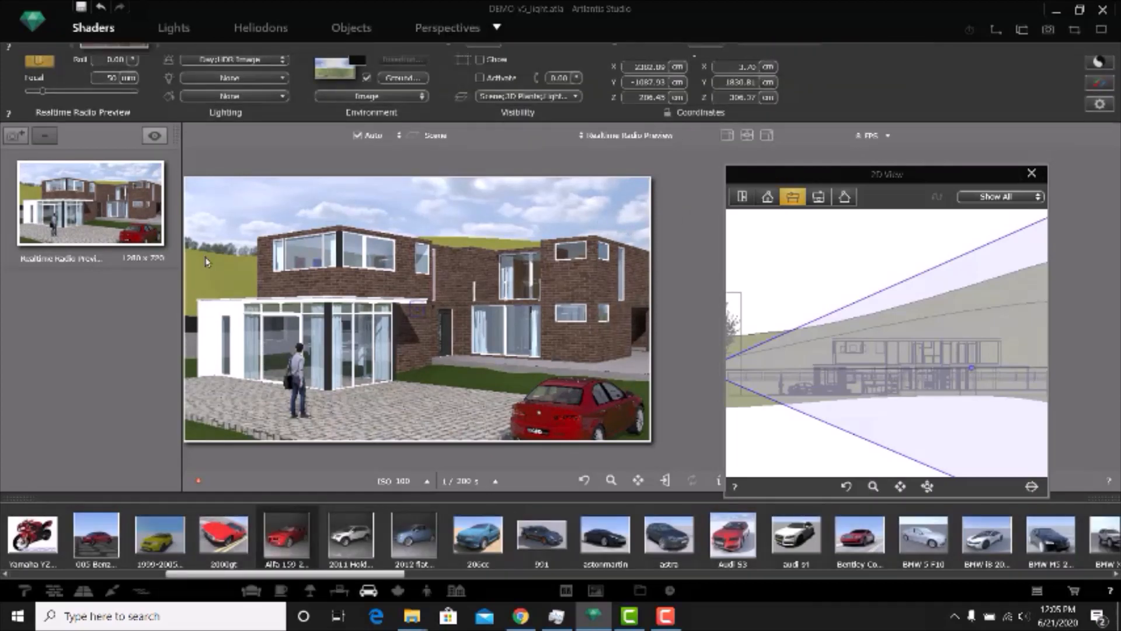
Step: Hide the green hill behind the house by making its Color_F19 ground material invisible
{"action": "left_click", "coordinate": [217, 287]}
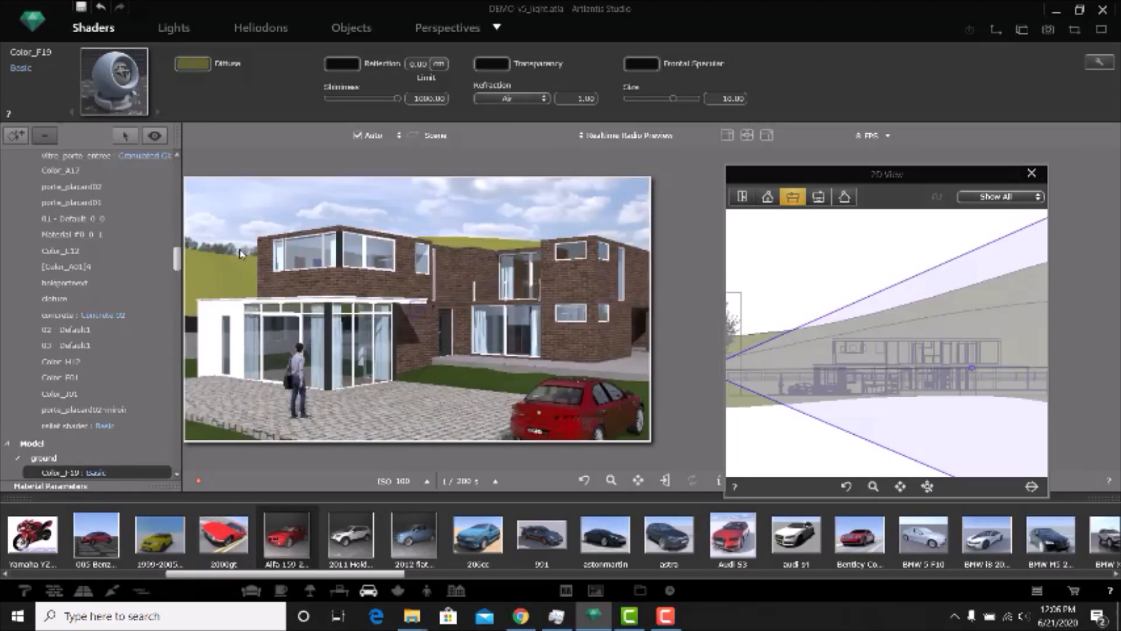
{"action": "right_click", "coordinate": [223, 270]}
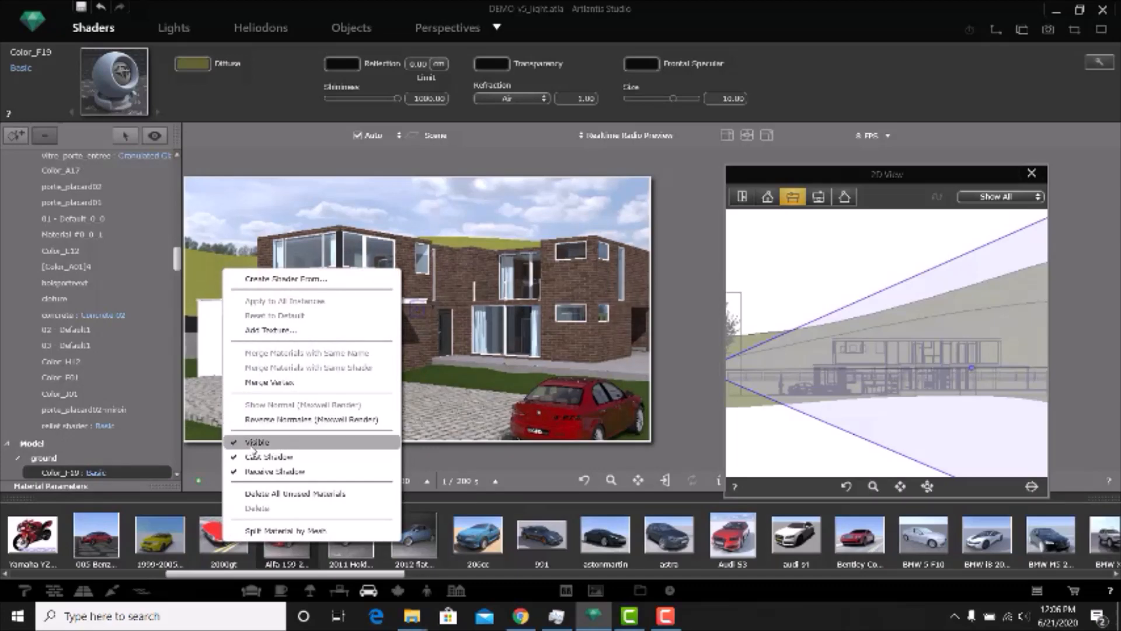
{"action": "left_click", "coordinate": [254, 444]}
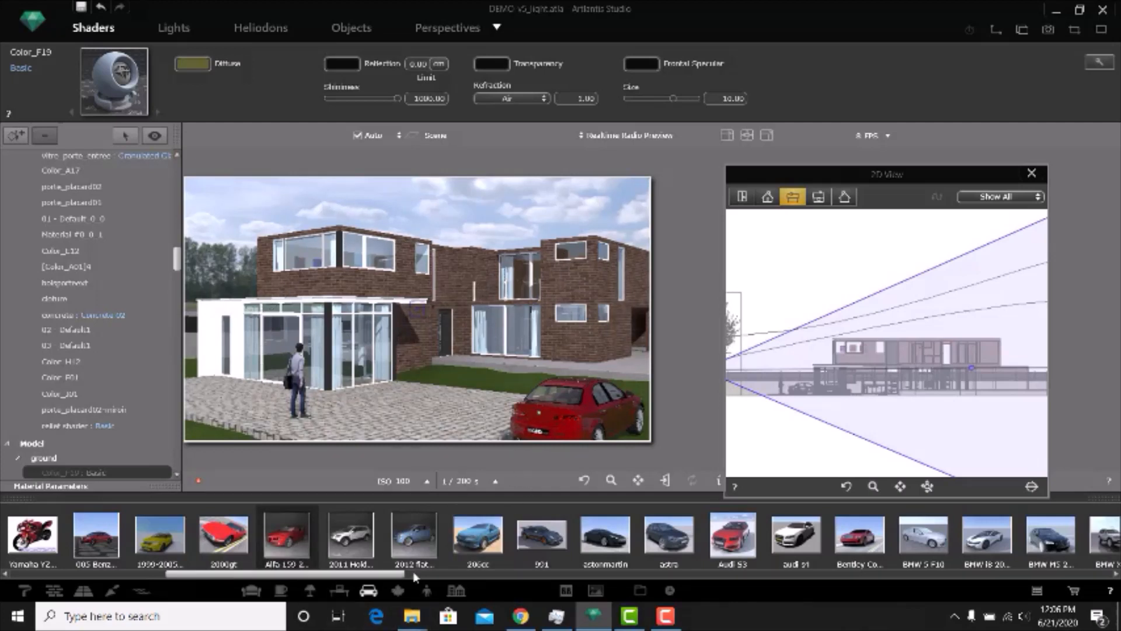
{"action": "left_click", "coordinate": [347, 28]}
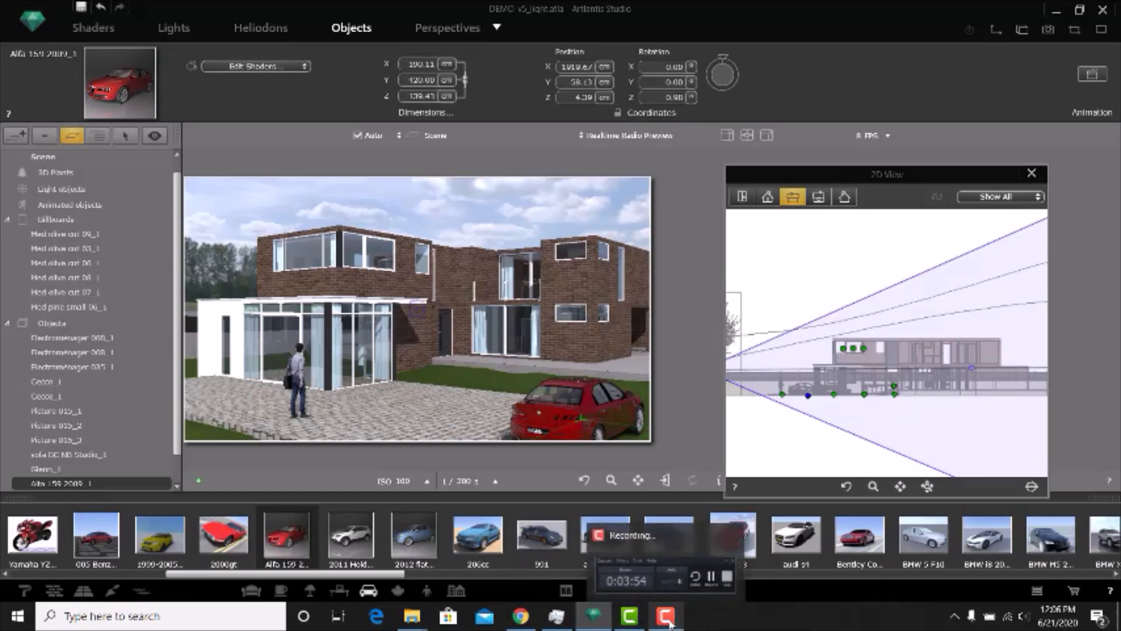
{"action": "left_click", "coordinate": [670, 614]}
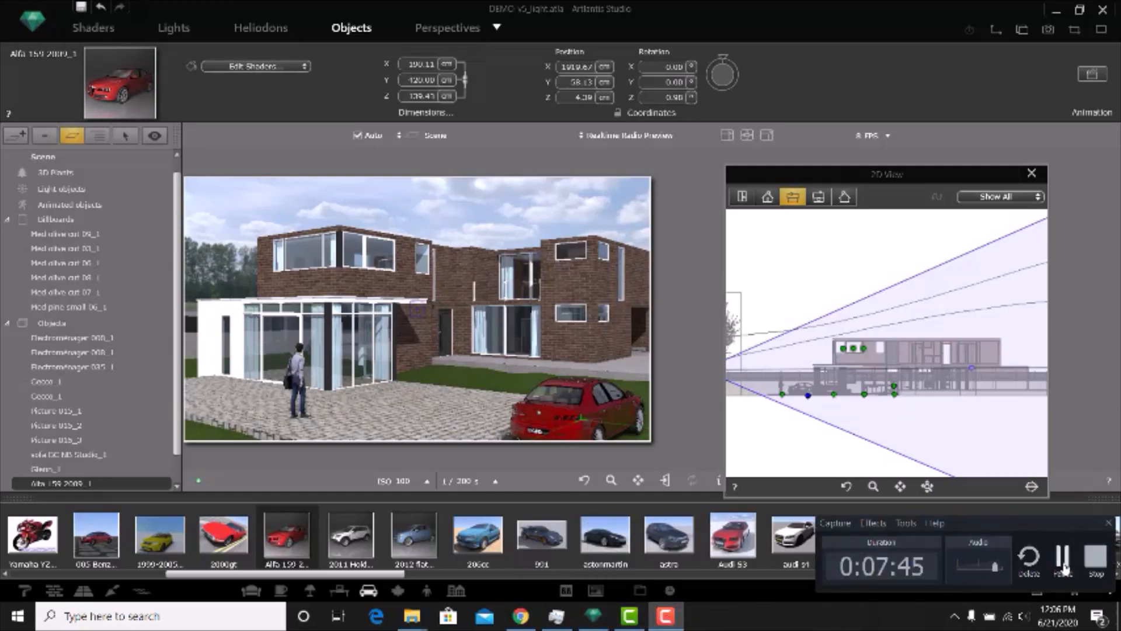
{"action": "left_click", "coordinate": [1077, 568]}
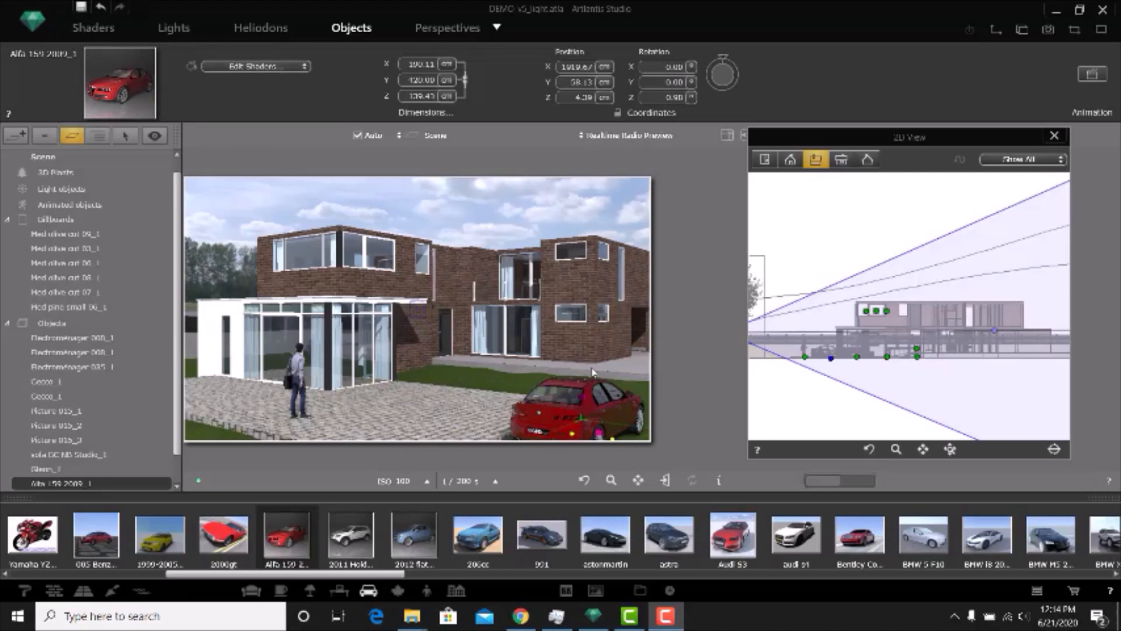
Step: Set the size of the Paving 004 shader on the courtyard paving to 700
{"action": "left_click", "coordinate": [94, 28]}
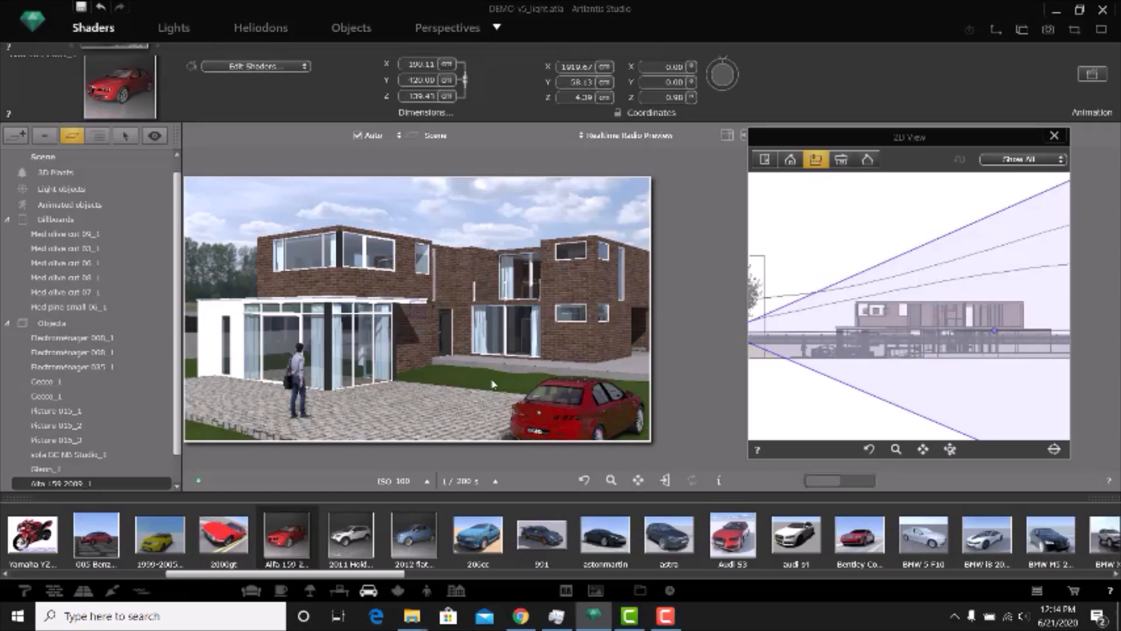
{"action": "left_click", "coordinate": [387, 424]}
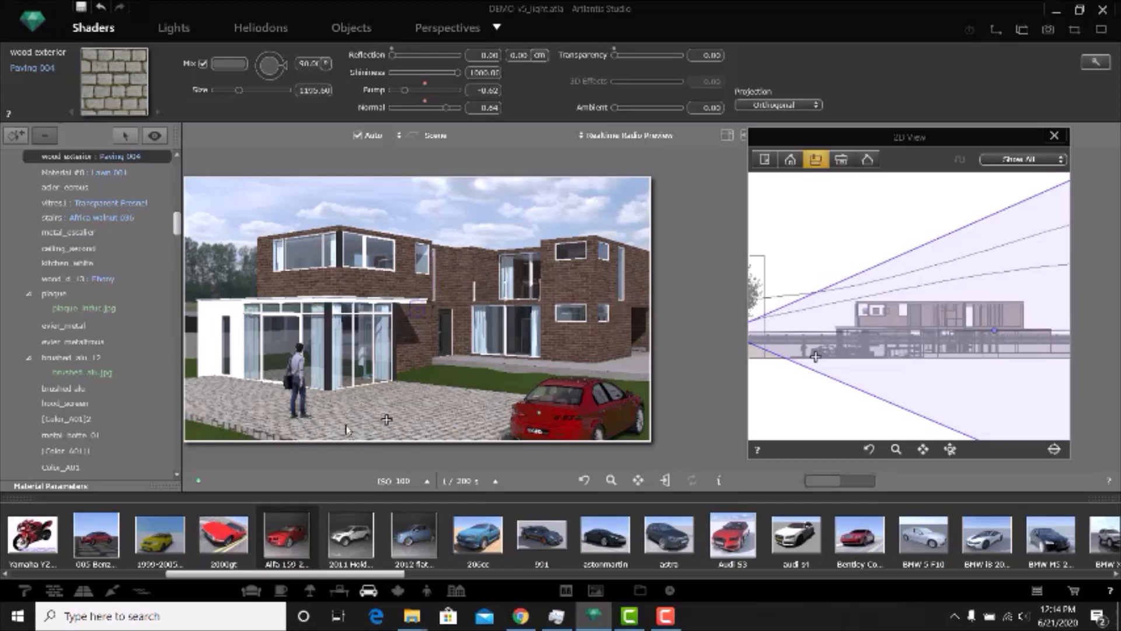
{"action": "left_click_drag", "start_coordinate": [238, 91], "coordinate": [233, 92]}
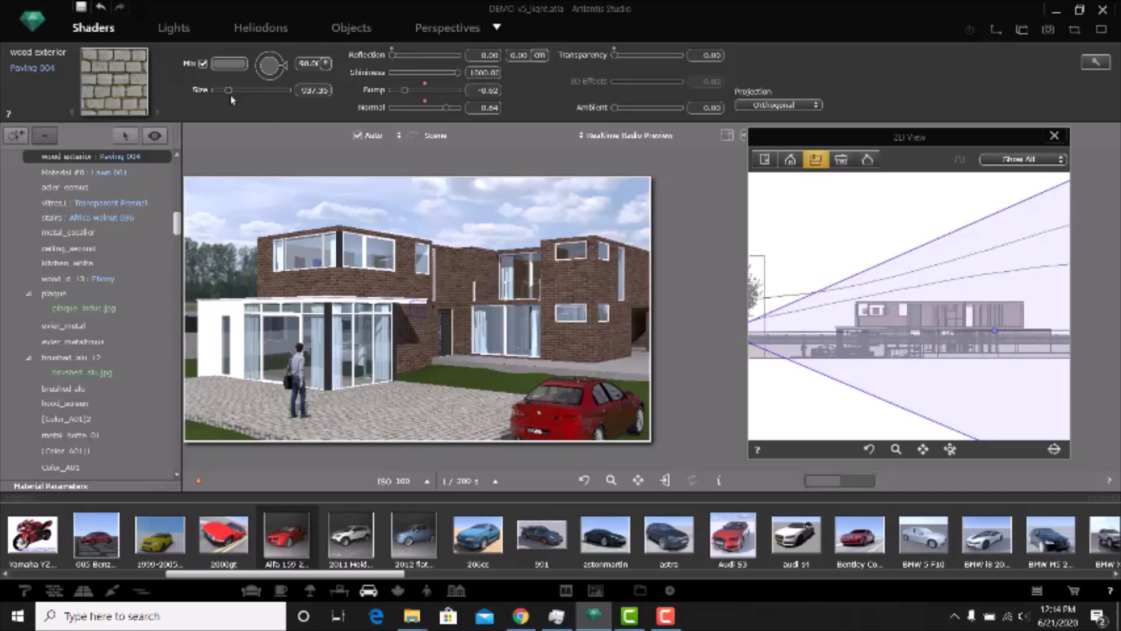
{"action": "left_click_drag", "start_coordinate": [230, 94], "coordinate": [216, 91]}
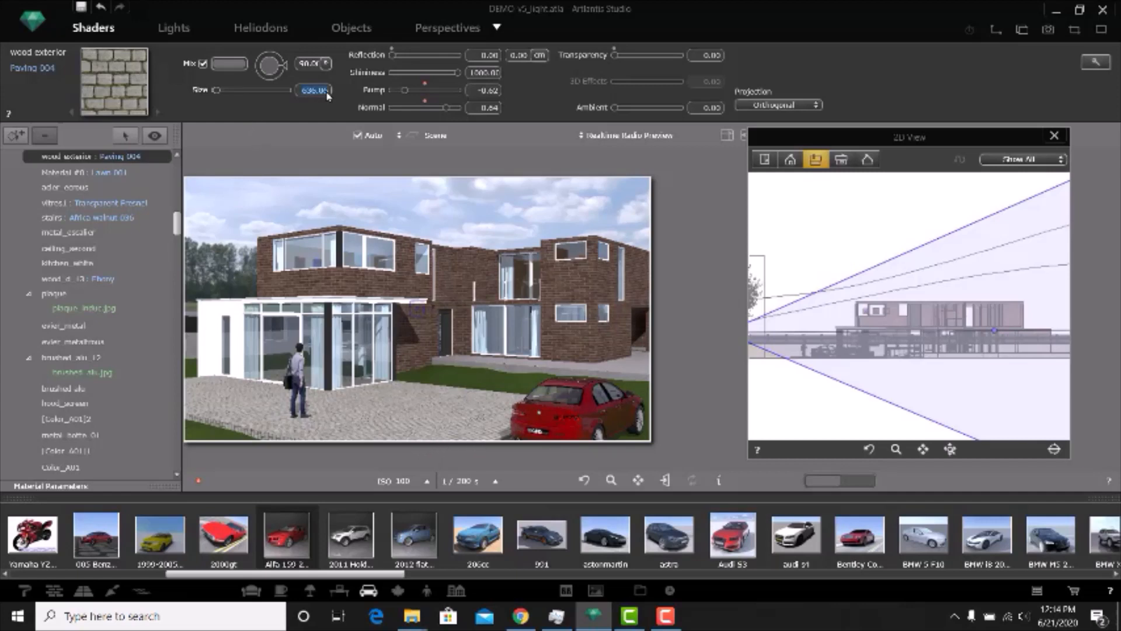
{"action": "key", "text": "Return"}
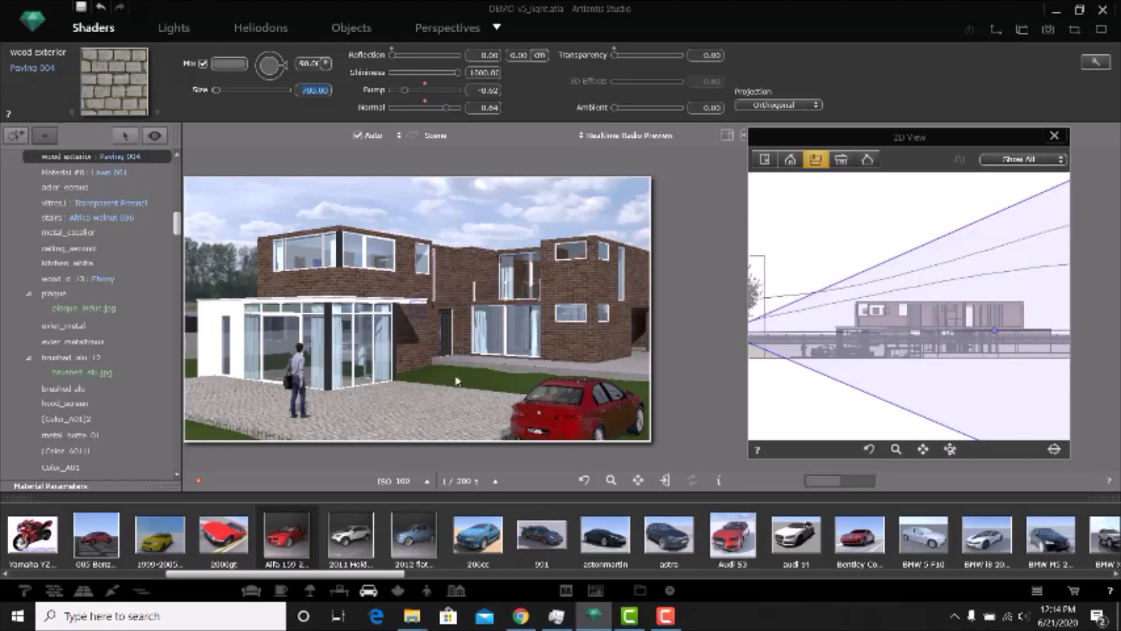
Step: Move the red Alfa 159 car slightly in the 2D top view, to X 1920.57 cm and Y 55.72 cm, and deselect it
{"action": "left_click", "coordinate": [352, 28]}
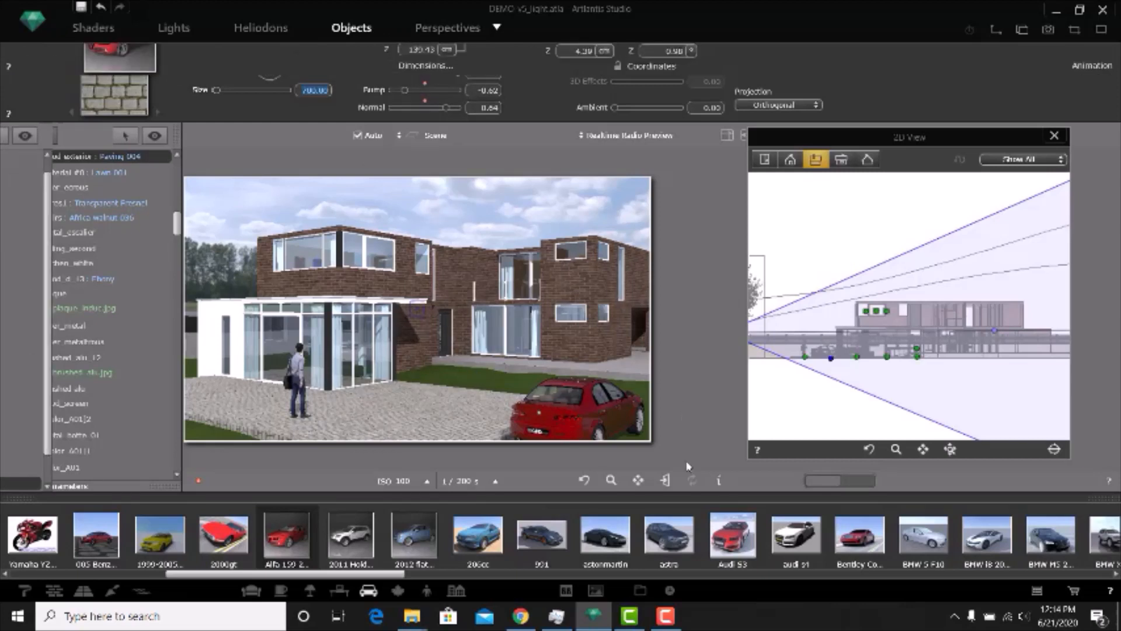
{"action": "left_click", "coordinate": [602, 403]}
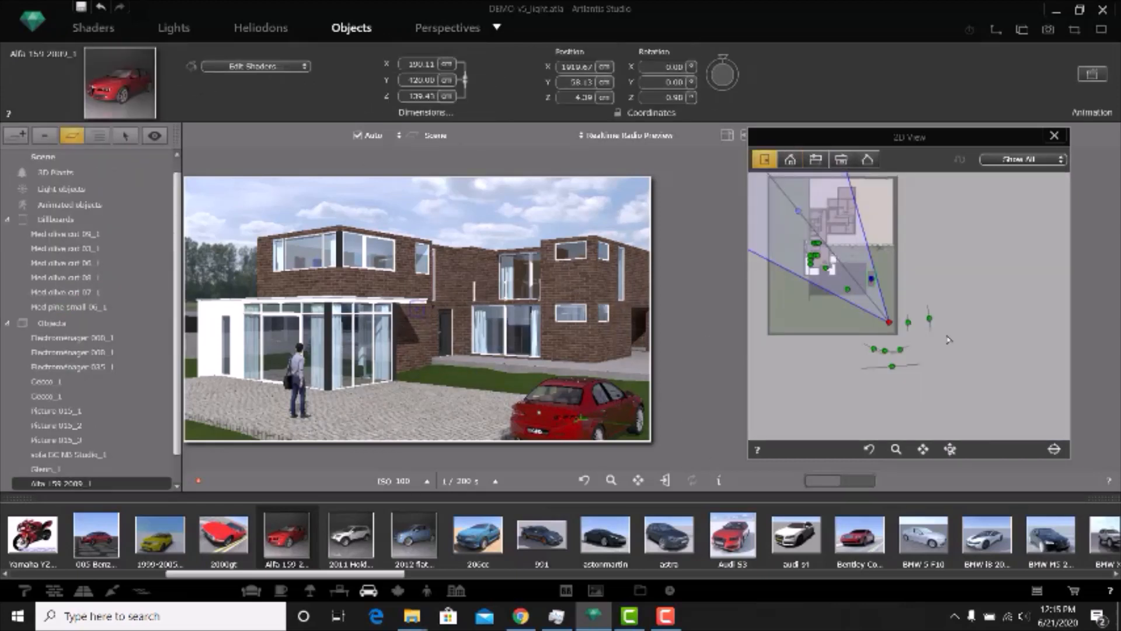
{"action": "scroll", "coordinate": [856, 266], "scroll_direction": "up", "scroll_amount": 3}
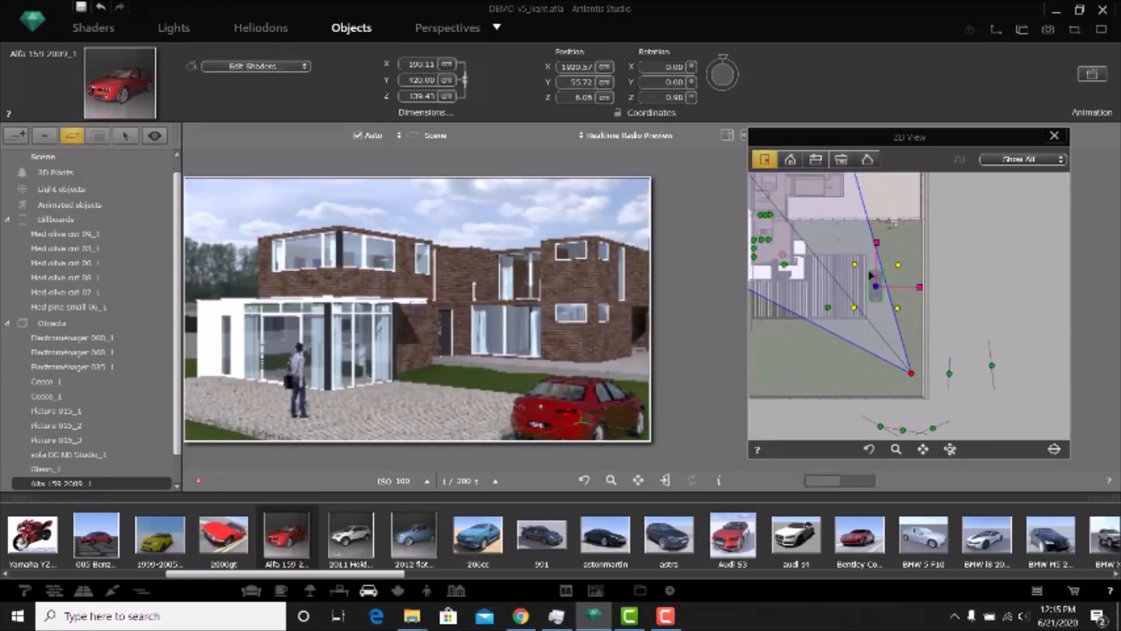
{"action": "scroll", "coordinate": [869, 271], "scroll_direction": "up", "scroll_amount": 3}
{"action": "left_click_drag", "start_coordinate": [883, 301], "coordinate": [883, 301]}
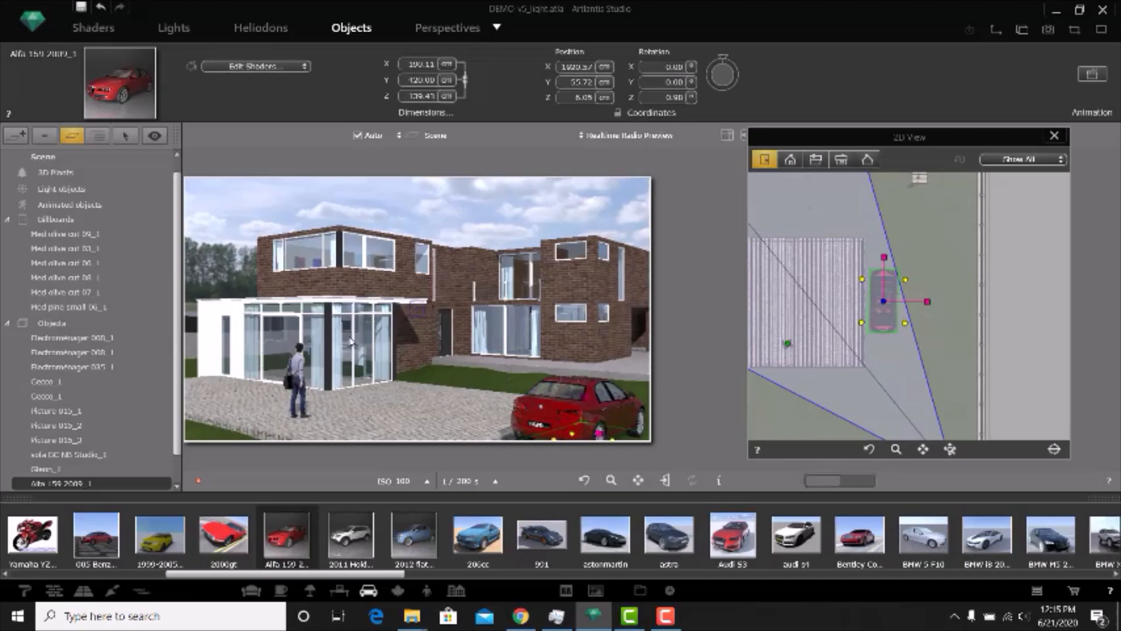
{"action": "left_click", "coordinate": [366, 358]}
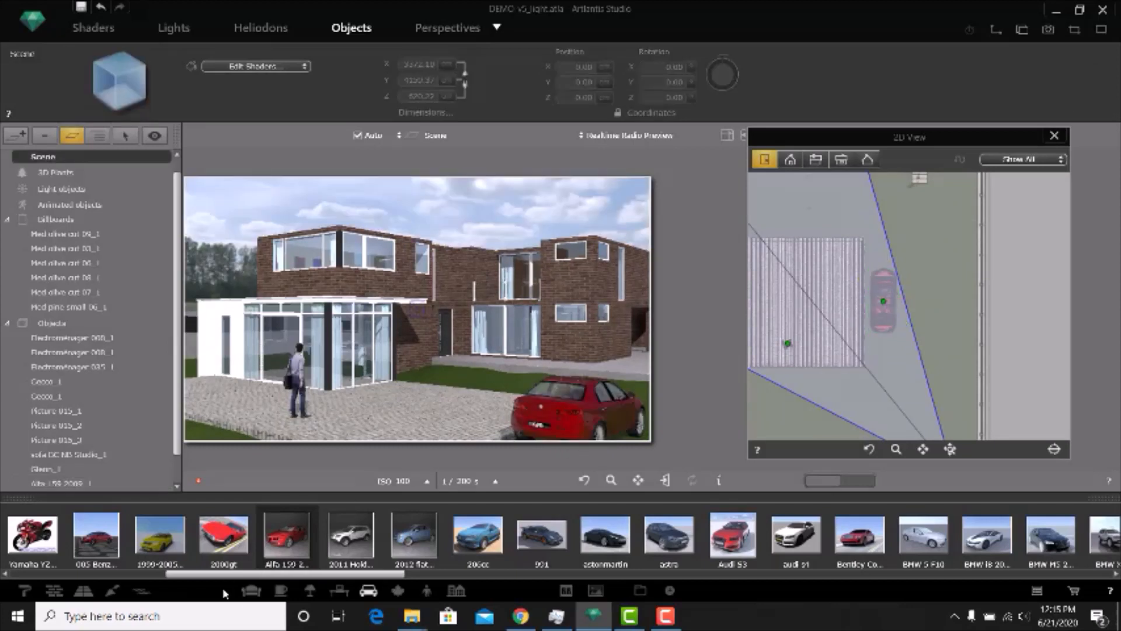
Step: Place the BANANA POT plant on the paving in front of the glazed room, beside the standing man
{"action": "left_click", "coordinate": [397, 591]}
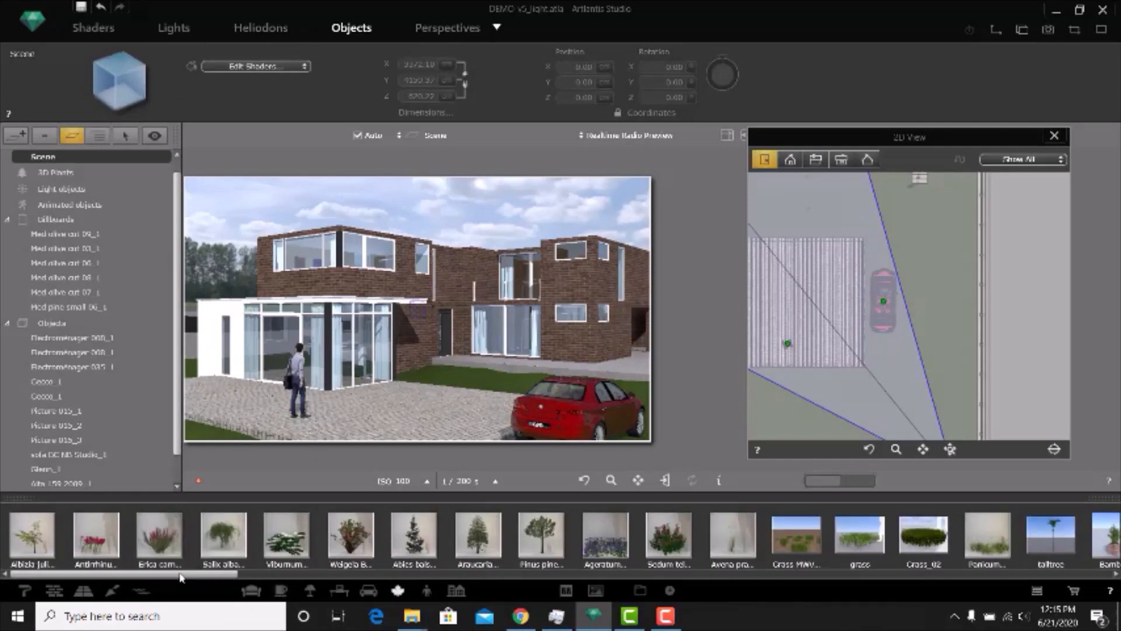
{"action": "left_click_drag", "start_coordinate": [182, 575], "coordinate": [356, 399]}
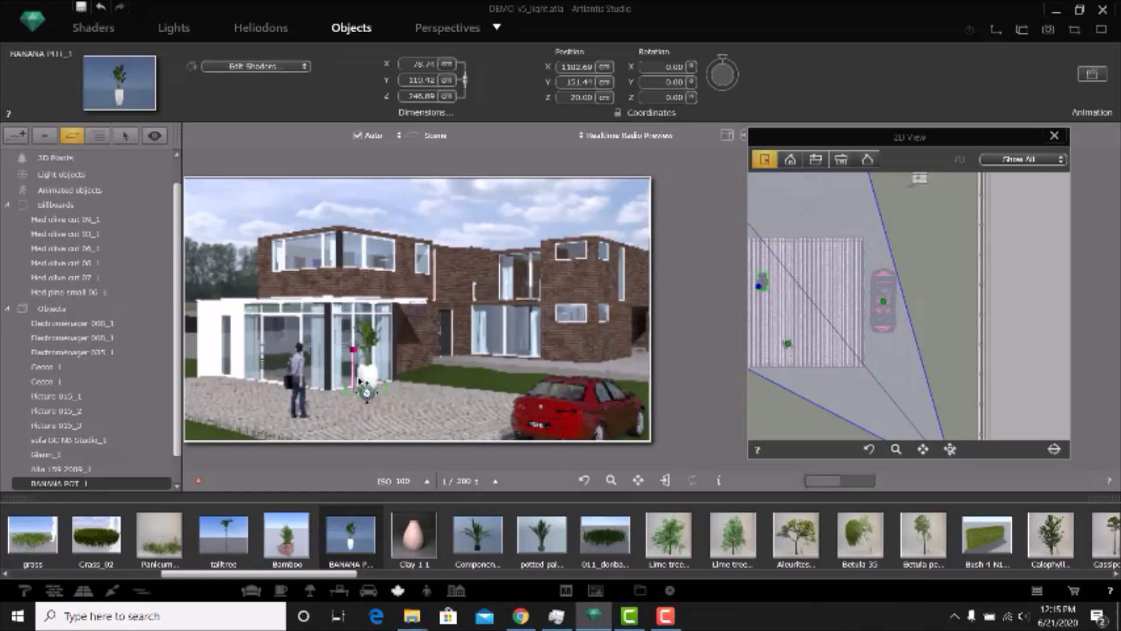
Step: Scale the BANANA POT plant down to about 198 cm high and move it beside the glazed room's side wall, near X 1035.73, Y 397.74 cm
{"action": "mouse_move", "coordinate": [759, 287]}
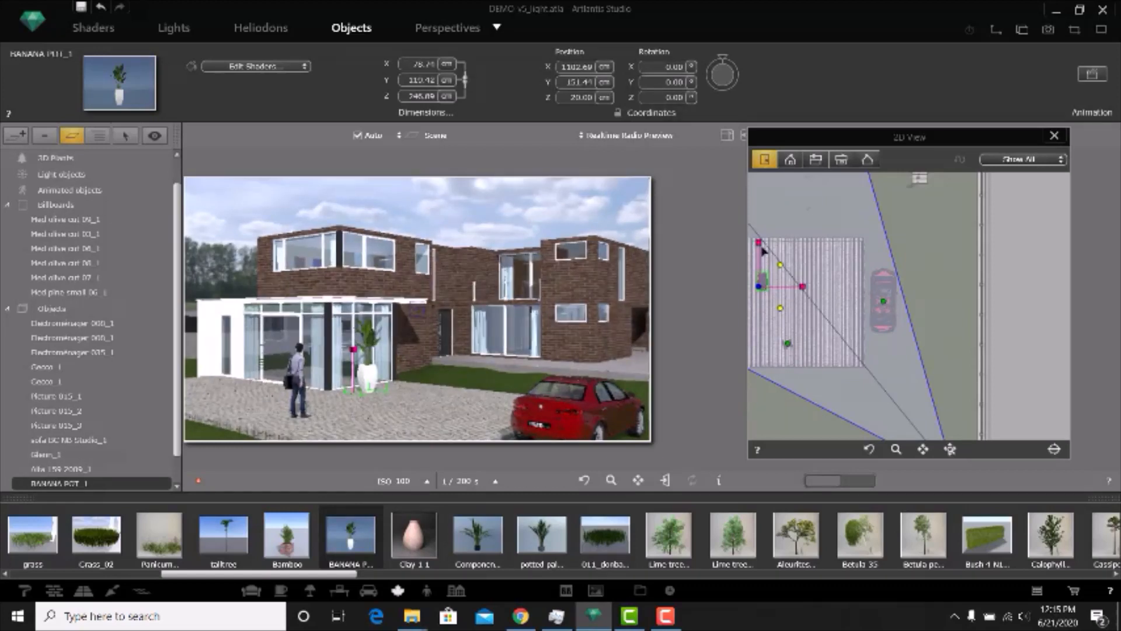
{"action": "left_click_drag", "start_coordinate": [760, 244], "coordinate": [761, 254]}
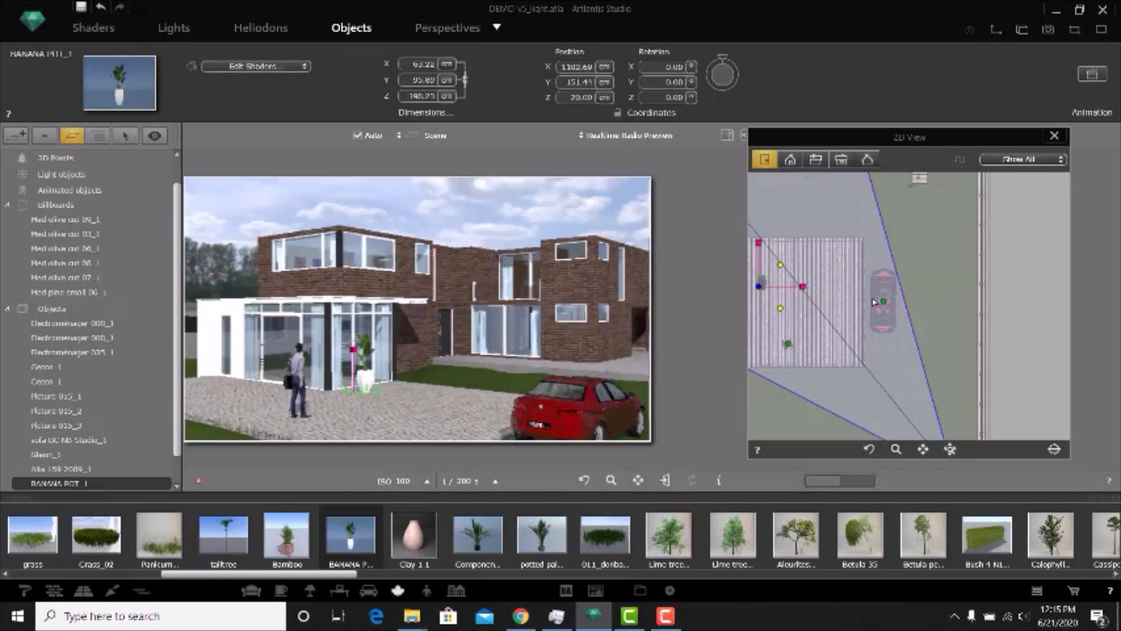
{"action": "scroll", "coordinate": [874, 299], "scroll_direction": "down", "scroll_amount": 2}
{"action": "scroll", "coordinate": [797, 280], "scroll_direction": "up", "scroll_amount": 4}
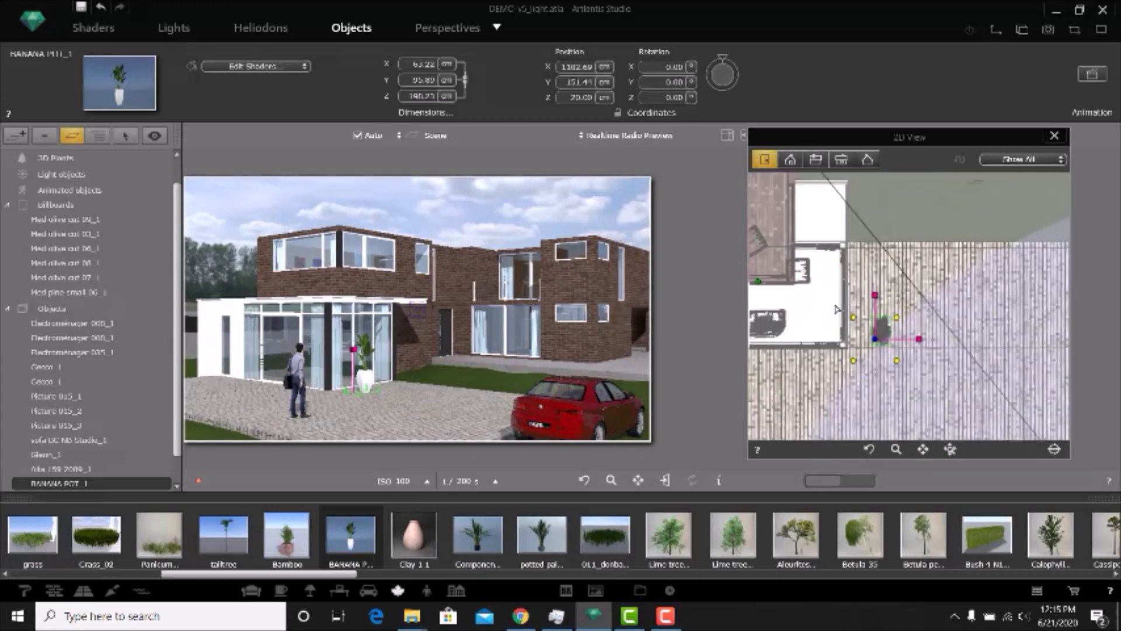
{"action": "left_click_drag", "start_coordinate": [876, 335], "coordinate": [855, 267]}
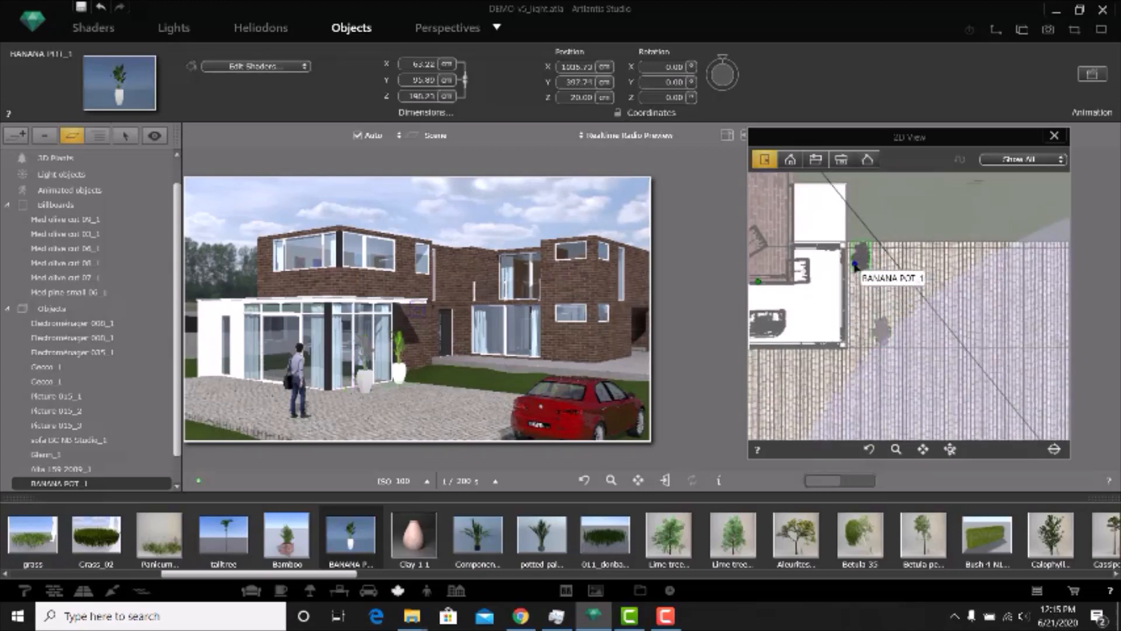
Step: Place a copy of the BANANA POT plant in front of the white wall beside the glazed room, behind the standing man
{"action": "scroll", "coordinate": [865, 268], "scroll_direction": "down", "scroll_amount": 3}
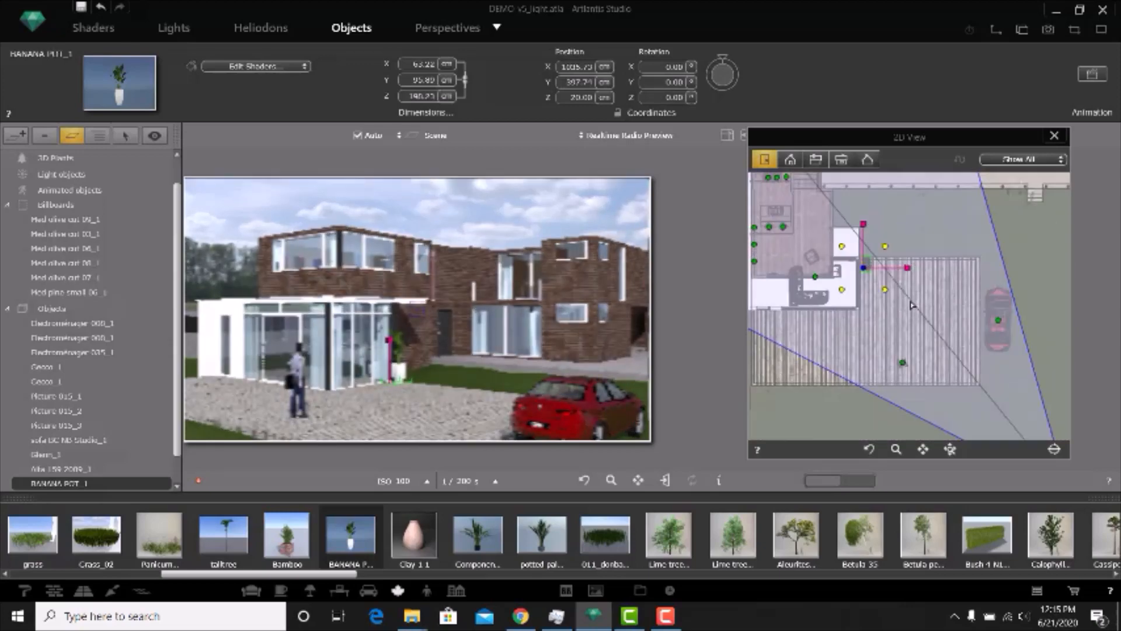
{"action": "scroll", "coordinate": [949, 310], "scroll_direction": "down", "scroll_amount": 3}
{"action": "scroll", "coordinate": [883, 292], "scroll_direction": "up", "scroll_amount": 3}
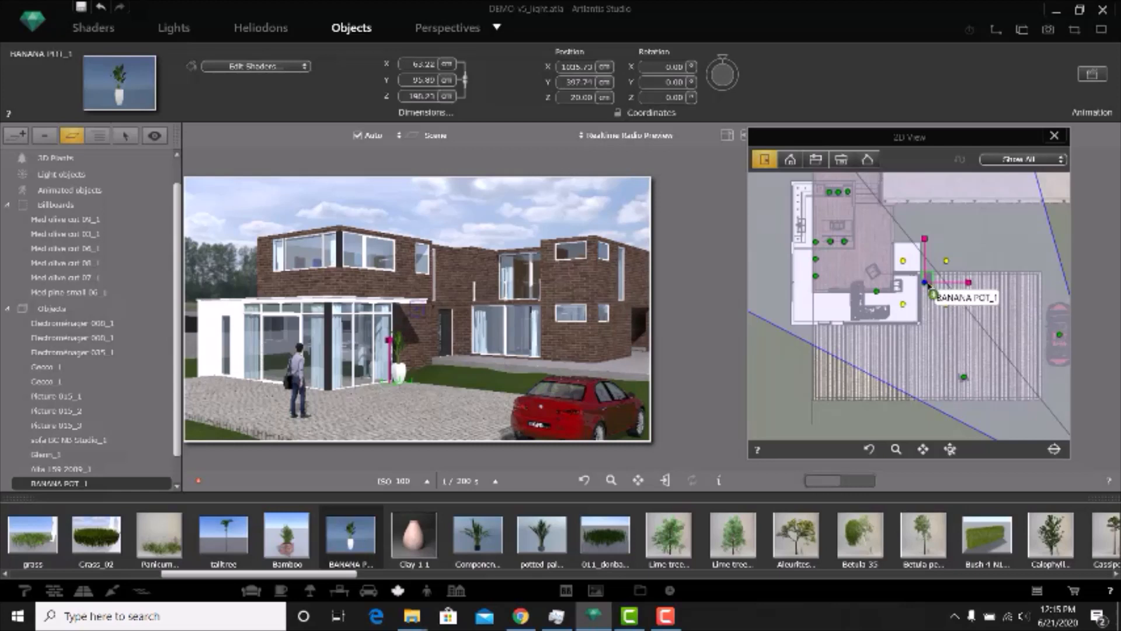
{"action": "scroll", "coordinate": [932, 276], "scroll_direction": "up", "scroll_amount": 3}
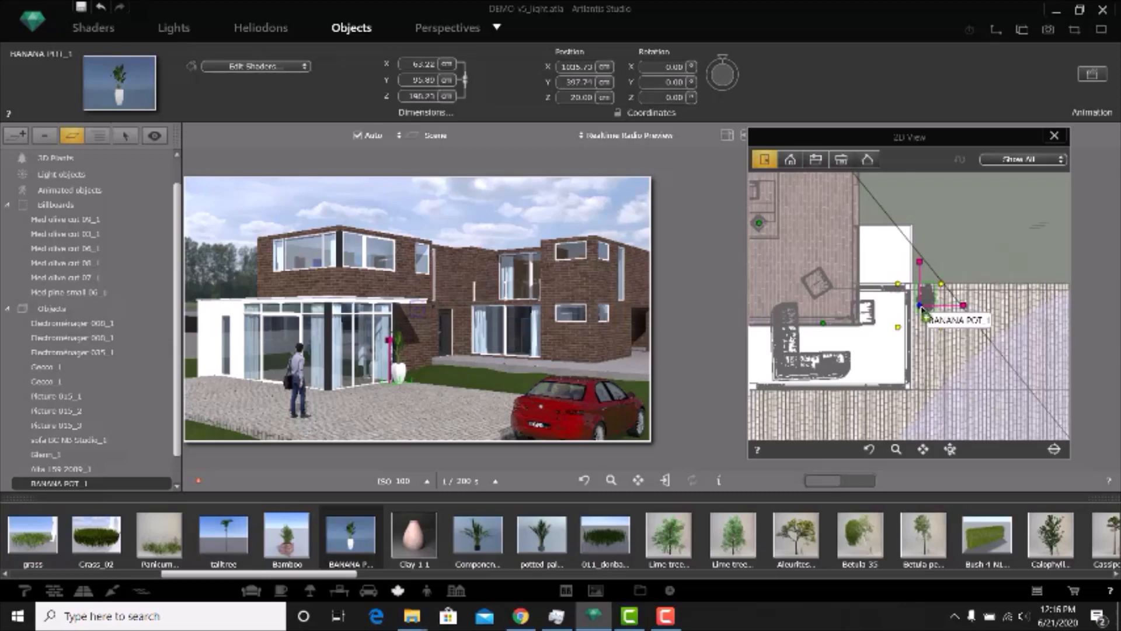
{"action": "left_click_drag", "start_coordinate": [923, 309], "coordinate": [856, 368], "text": "alt"}
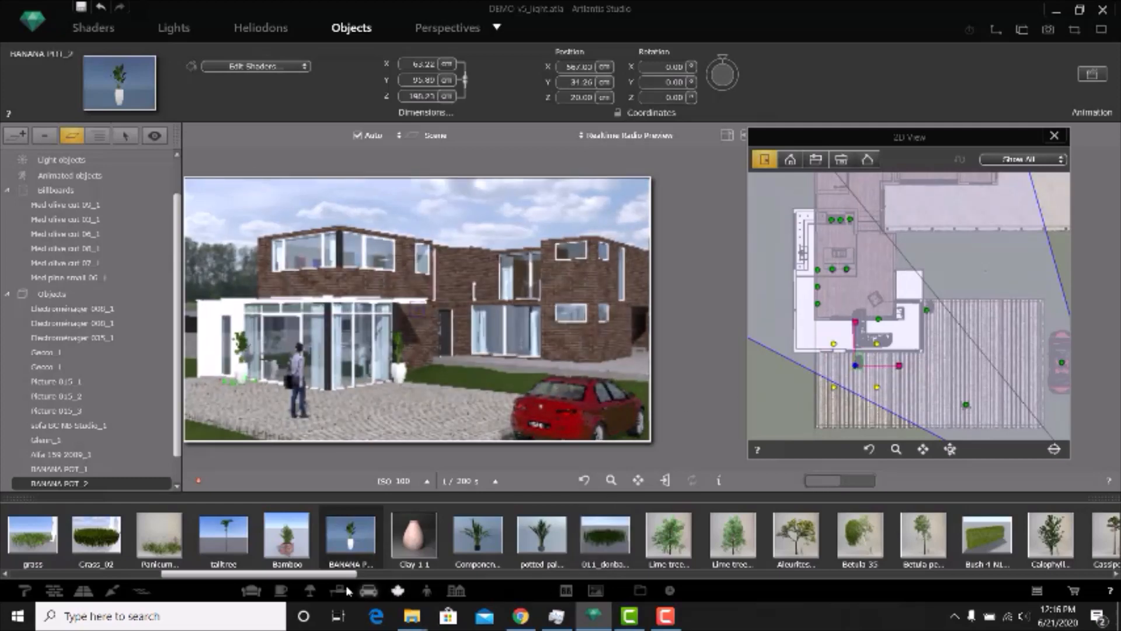
Step: Place a Citrus sinensis tree from the plant library on the grass strip at the near edge of the courtyard paving
{"action": "left_click_drag", "start_coordinate": [332, 575], "coordinate": [493, 579]}
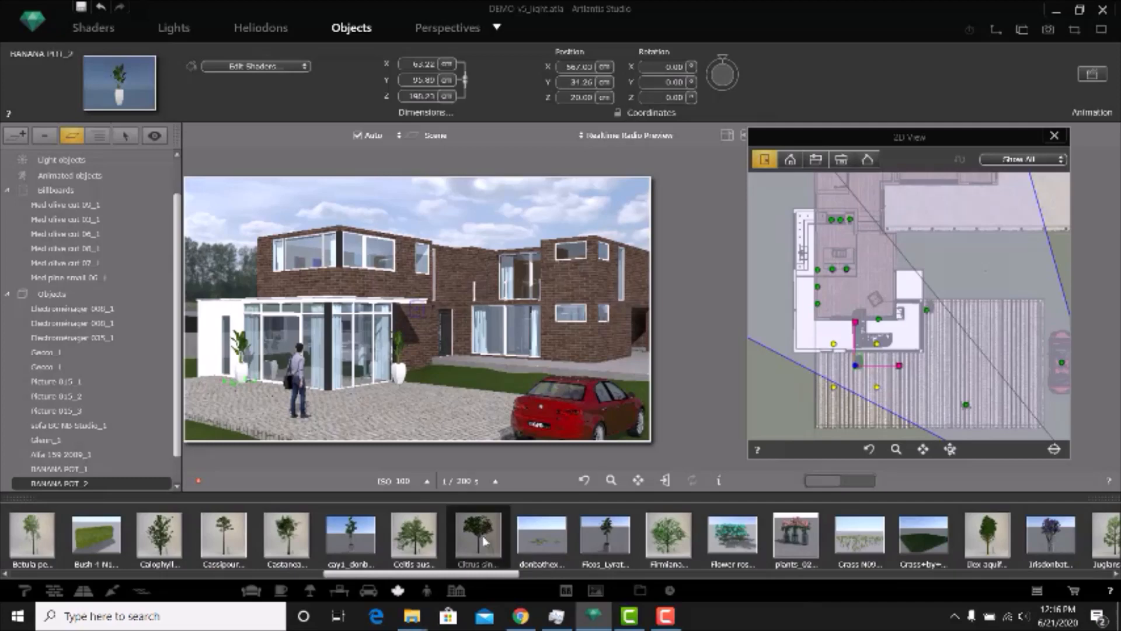
{"action": "left_click_drag", "start_coordinate": [484, 541], "coordinate": [203, 436]}
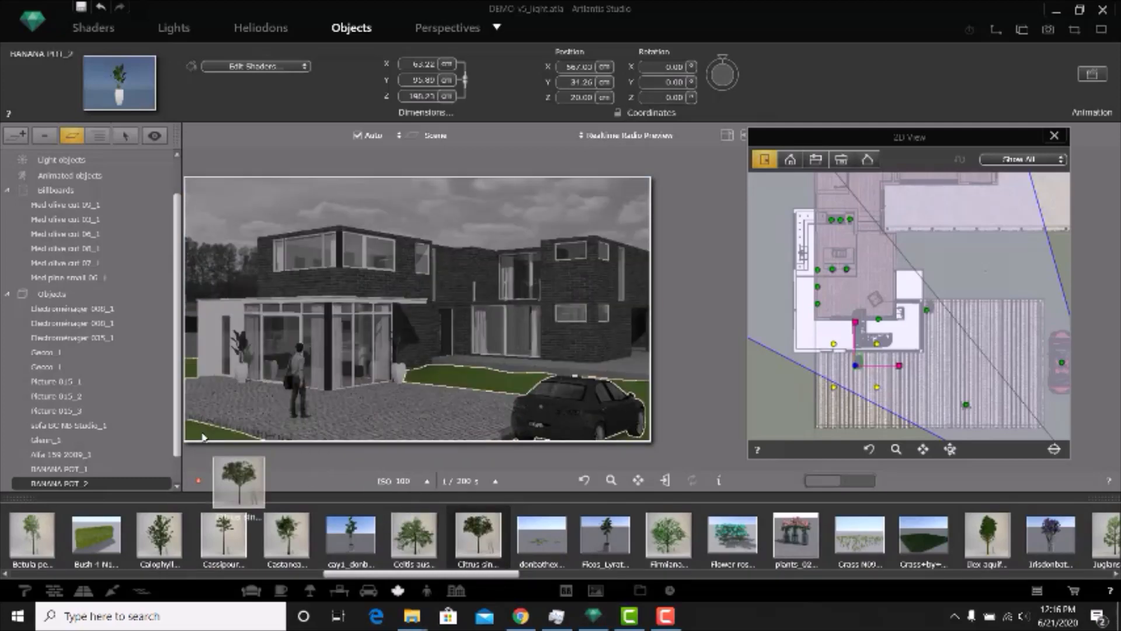
{"action": "left_click_drag", "start_coordinate": [312, 418], "coordinate": [312, 418]}
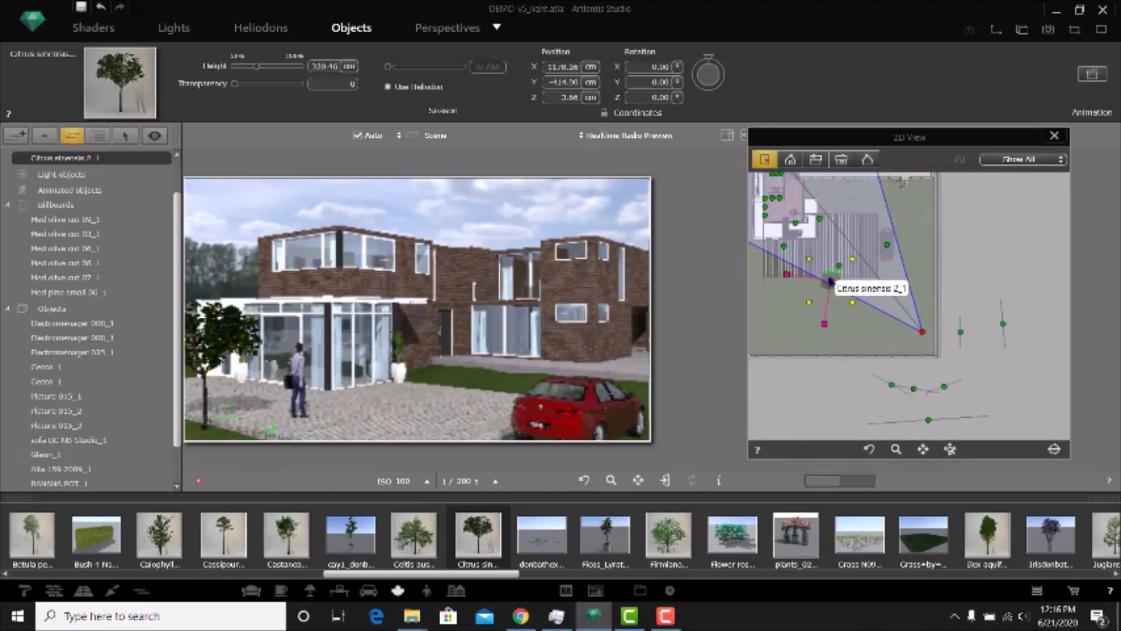
Step: Enlarge the Citrus sinensis tree to about 536 cm high and shift it slightly away from the paving, to Y -429.25 cm
{"action": "left_click_drag", "start_coordinate": [824, 324], "coordinate": [822, 349]}
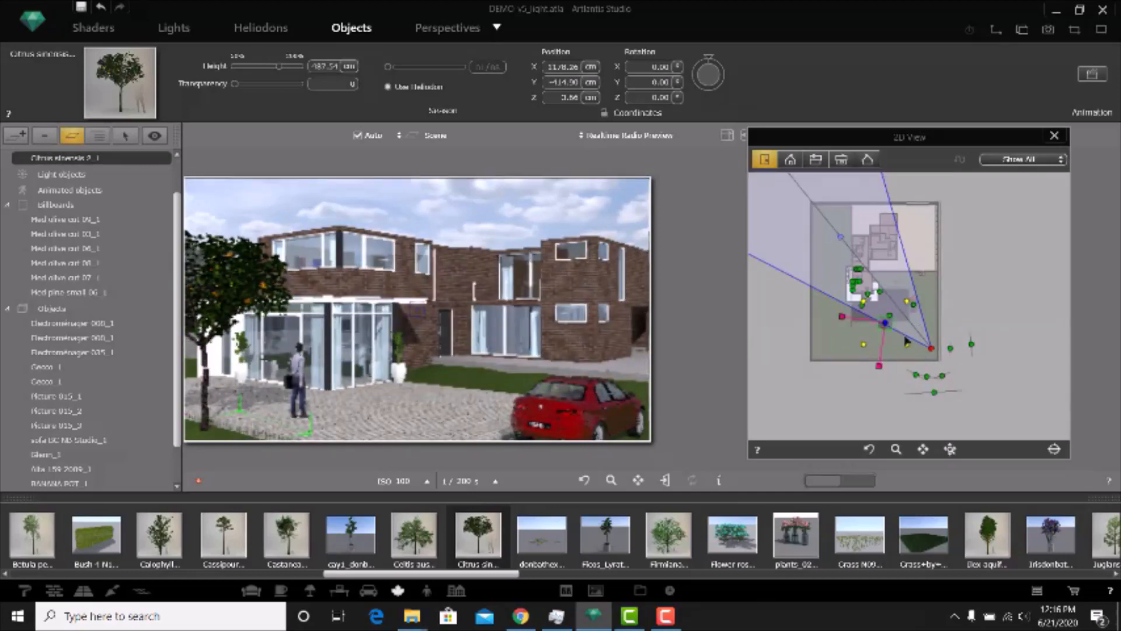
{"action": "scroll", "coordinate": [850, 312], "scroll_direction": "up", "scroll_amount": 3}
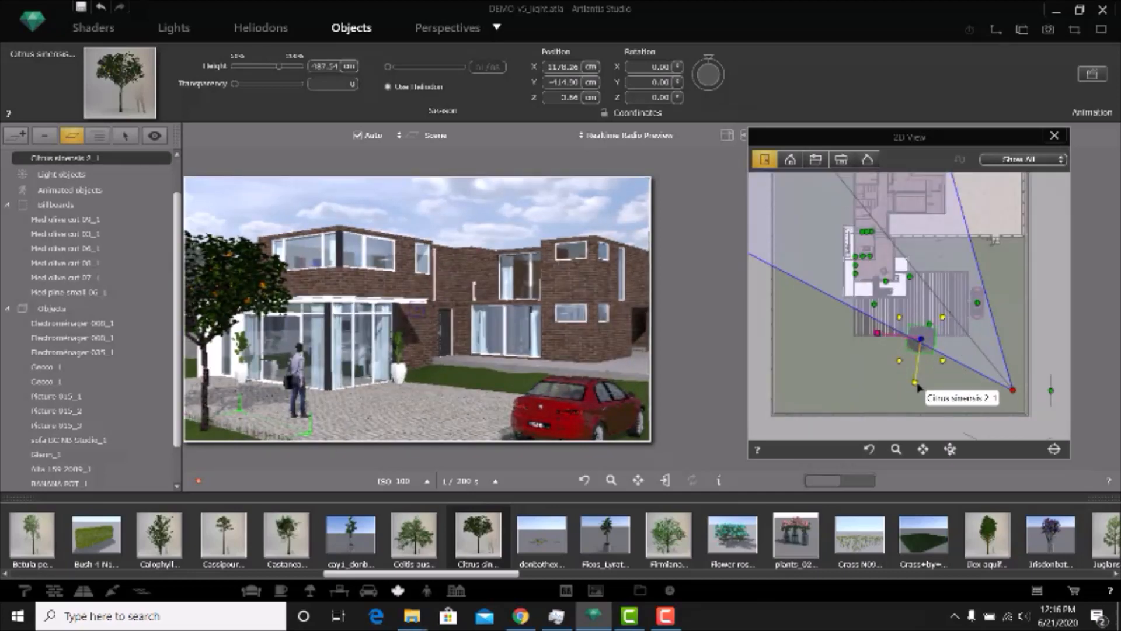
{"action": "left_click_drag", "start_coordinate": [916, 387], "coordinate": [915, 389]}
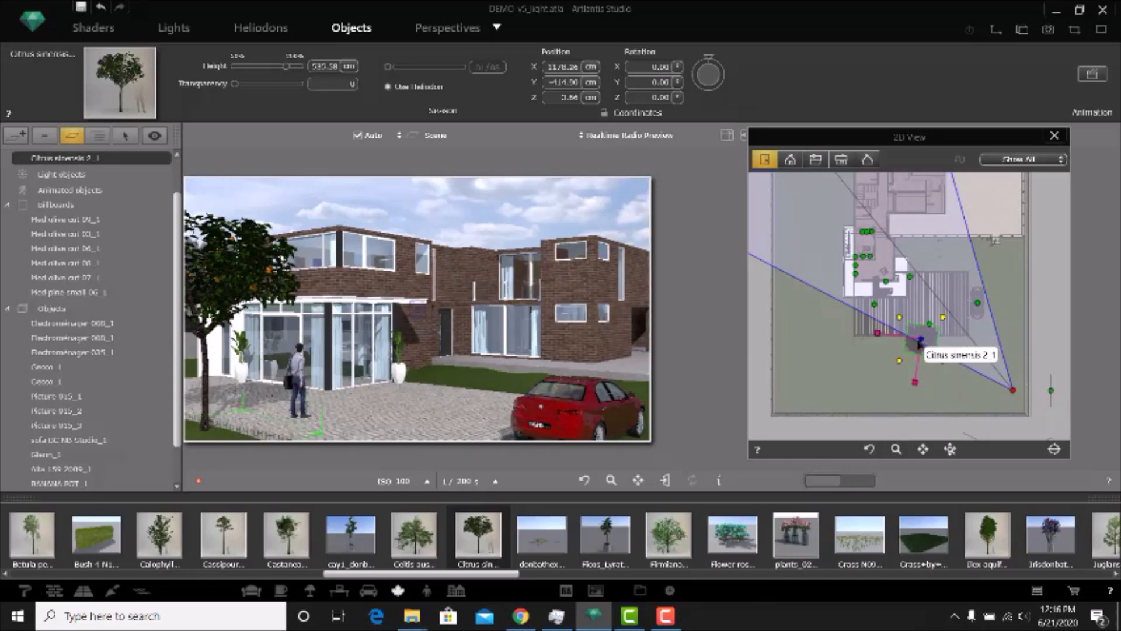
{"action": "scroll", "coordinate": [921, 345], "scroll_direction": "up", "scroll_amount": 5}
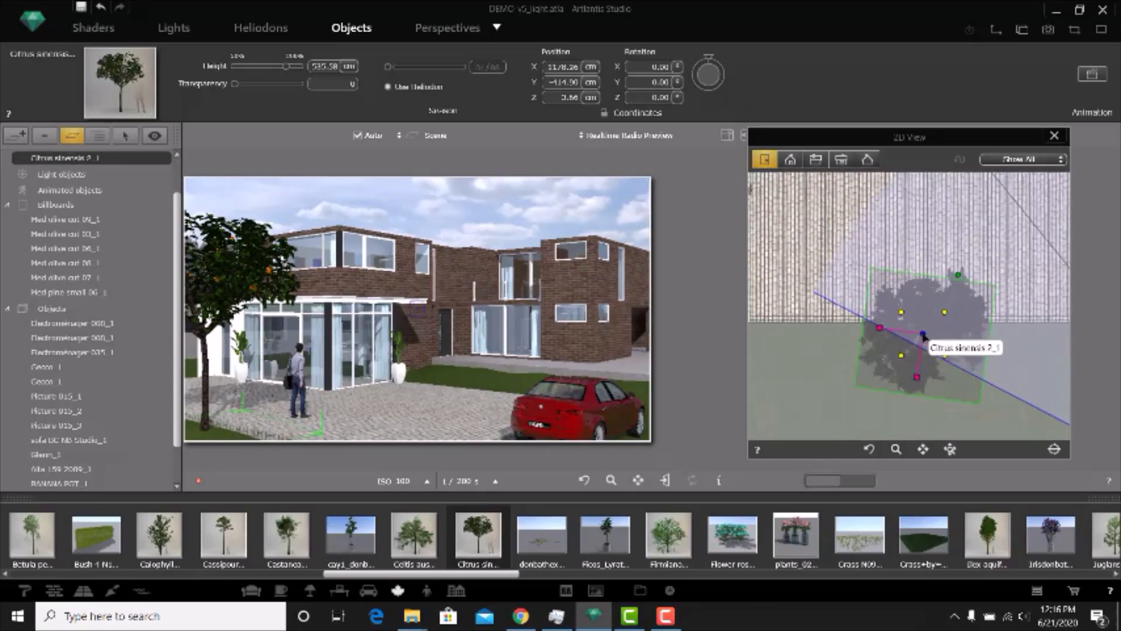
{"action": "left_click", "coordinate": [923, 341]}
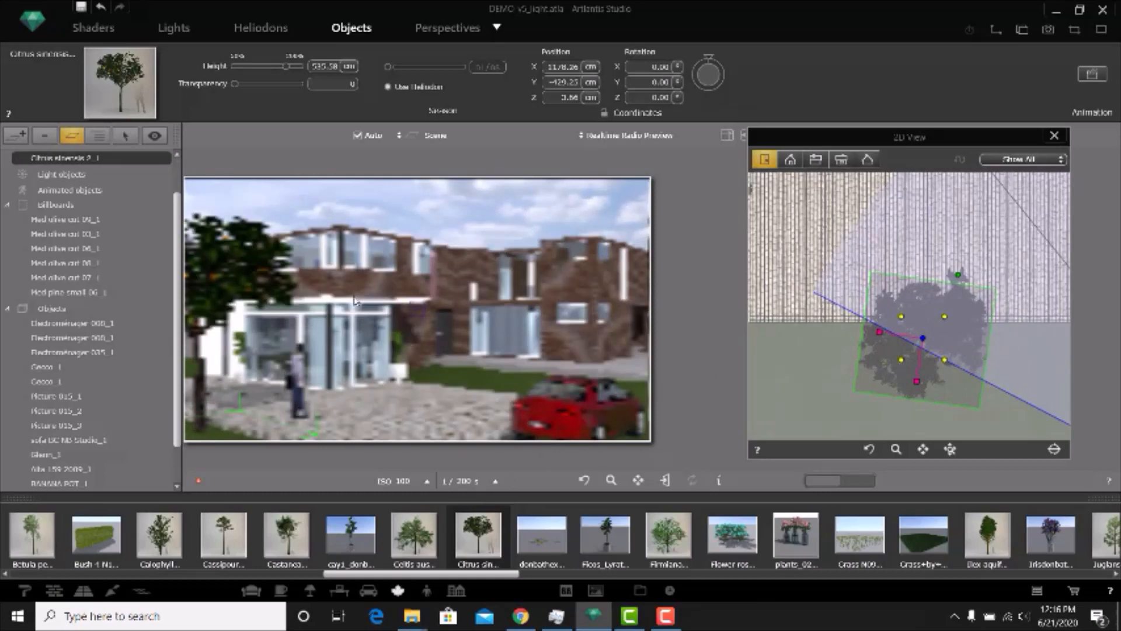
Step: Examine the shader settings of the brick exterior walls and the white exterior wall
{"action": "left_click", "coordinate": [115, 27]}
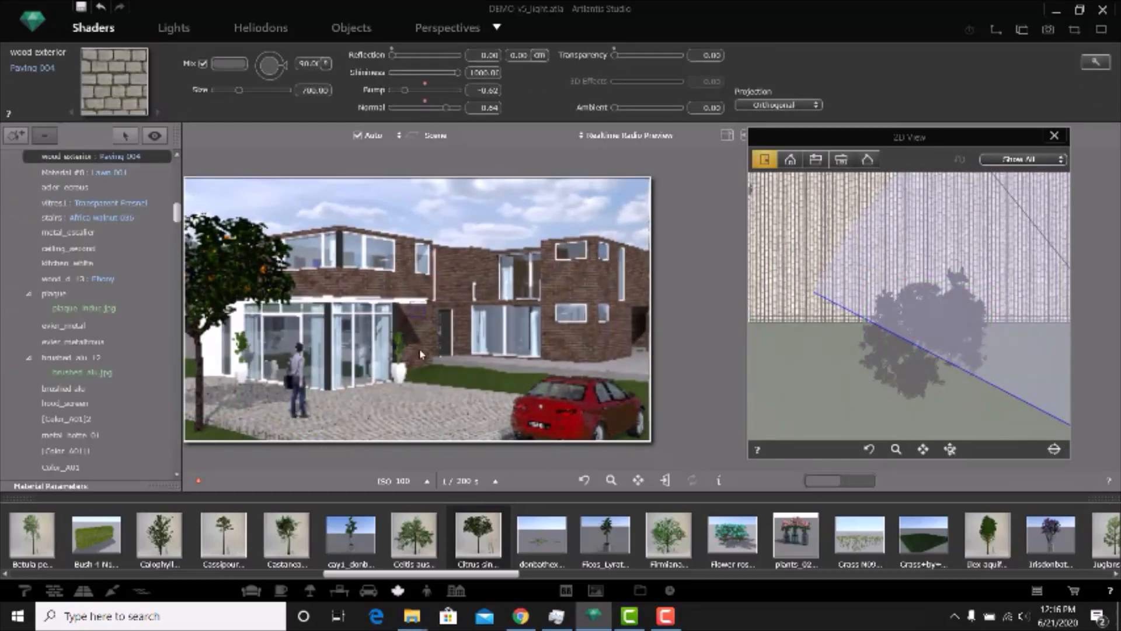
{"action": "left_click", "coordinate": [400, 280]}
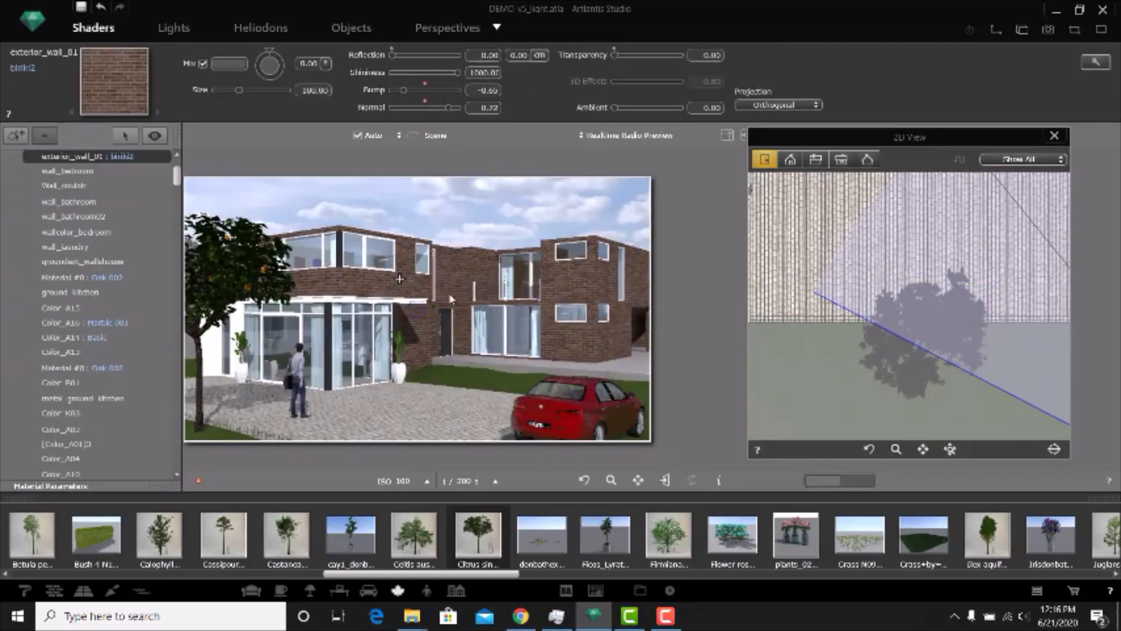
{"action": "left_click", "coordinate": [215, 345]}
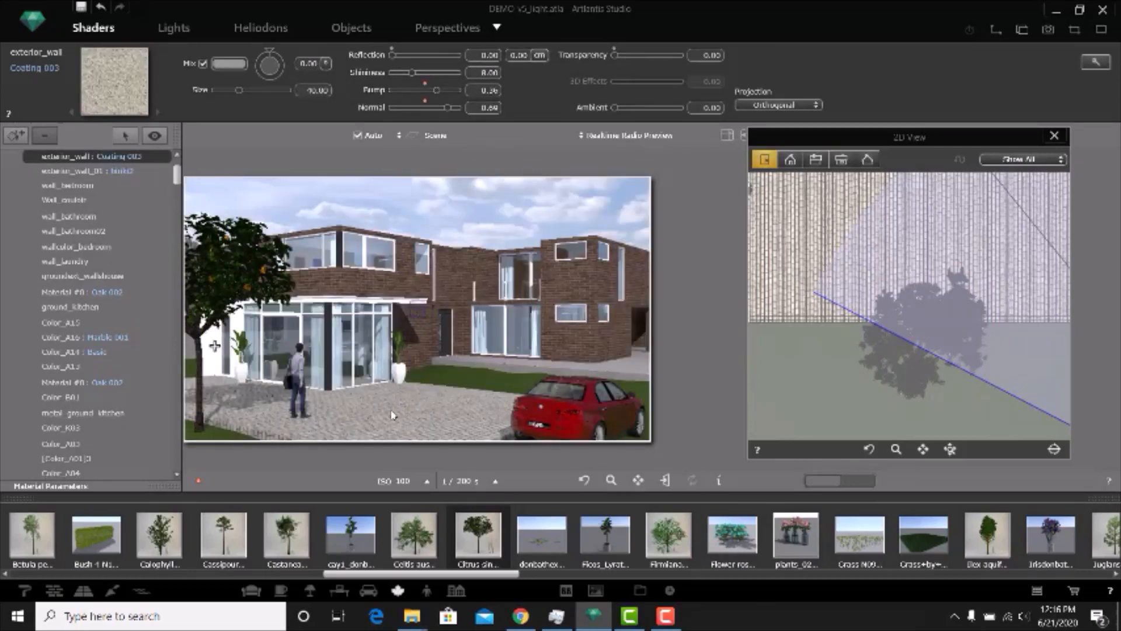
{"action": "left_click", "coordinate": [455, 272]}
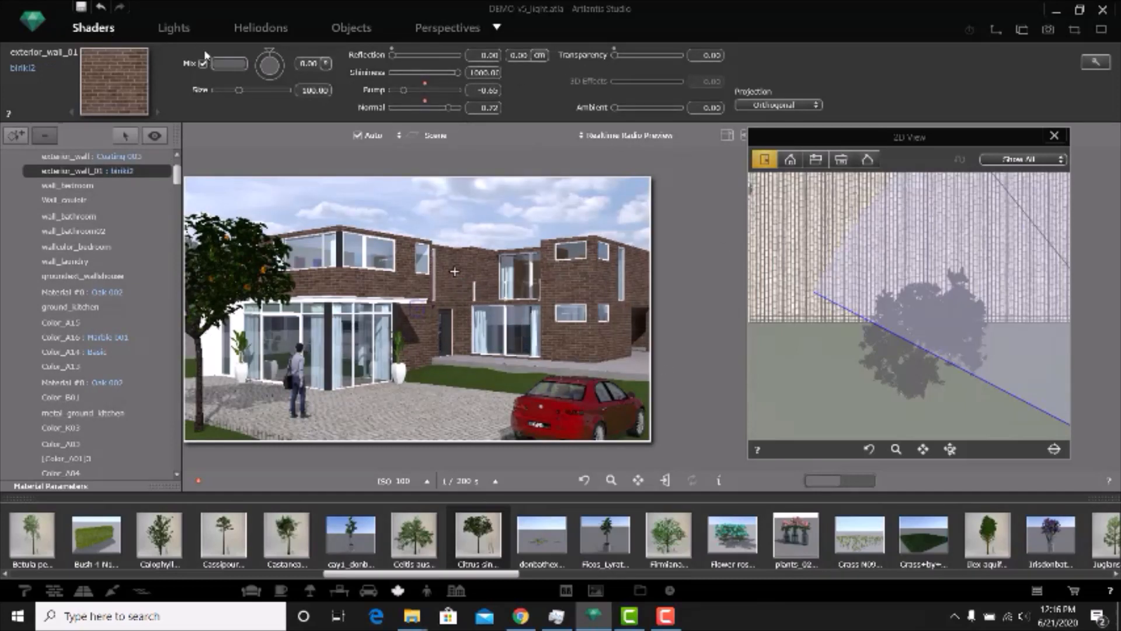
Step: Create a new light group and add a new light to it
{"action": "left_click", "coordinate": [169, 28]}
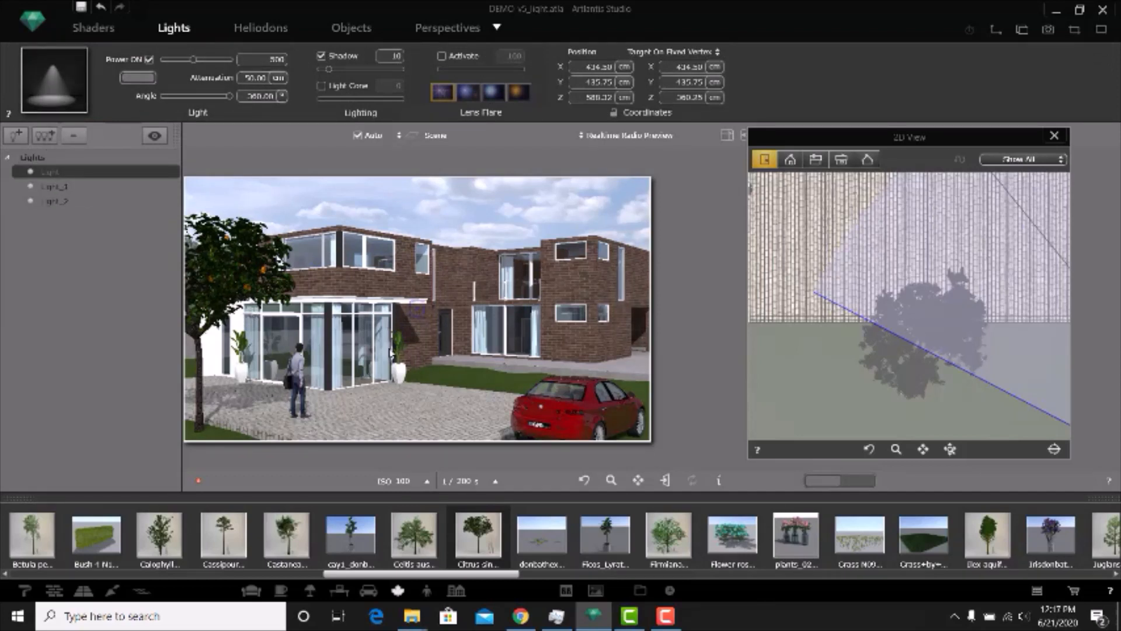
{"action": "left_click", "coordinate": [44, 138]}
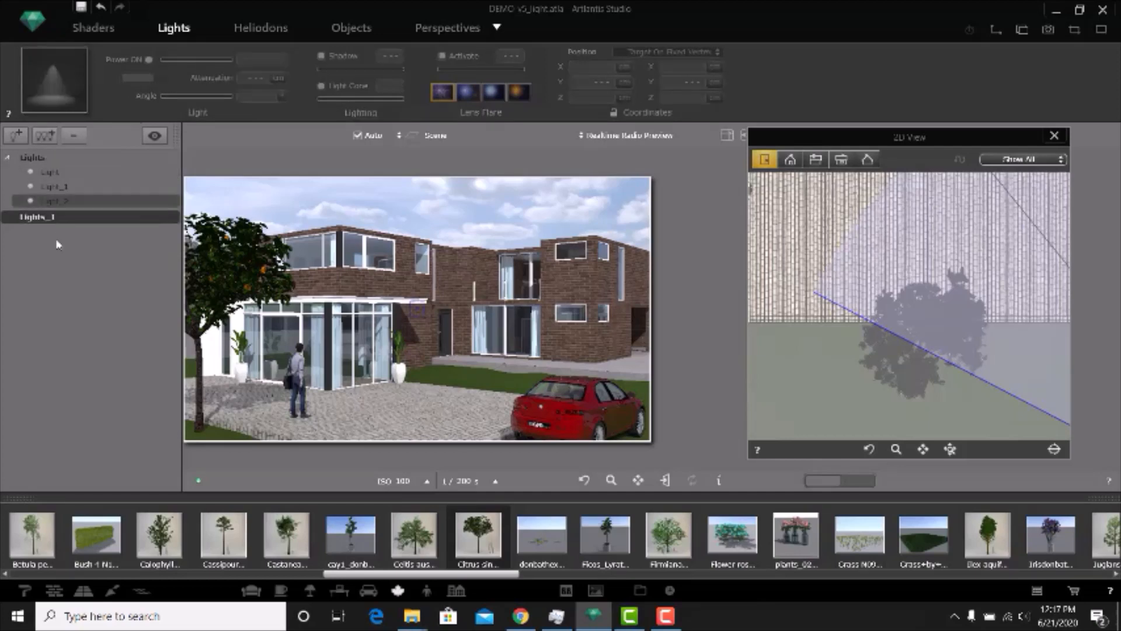
{"action": "left_click", "coordinate": [18, 138]}
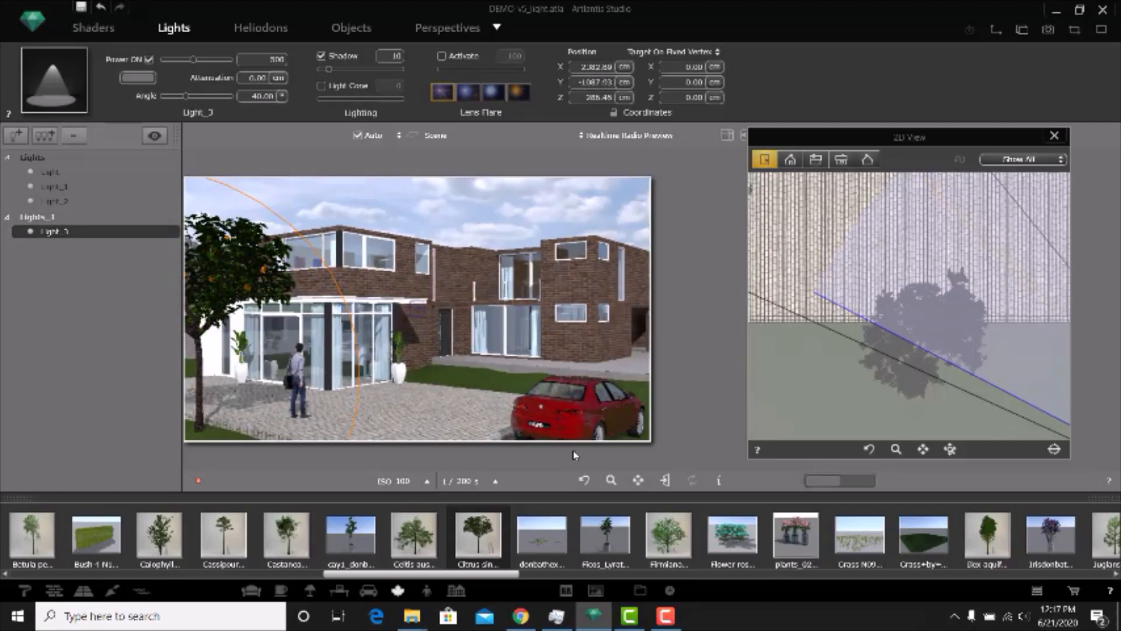
Step: Set the new light's angle to 360° and its shadow value to 100
{"action": "scroll", "coordinate": [798, 292], "scroll_direction": "down", "scroll_amount": 3}
{"action": "scroll", "coordinate": [987, 391], "scroll_direction": "down", "scroll_amount": 3}
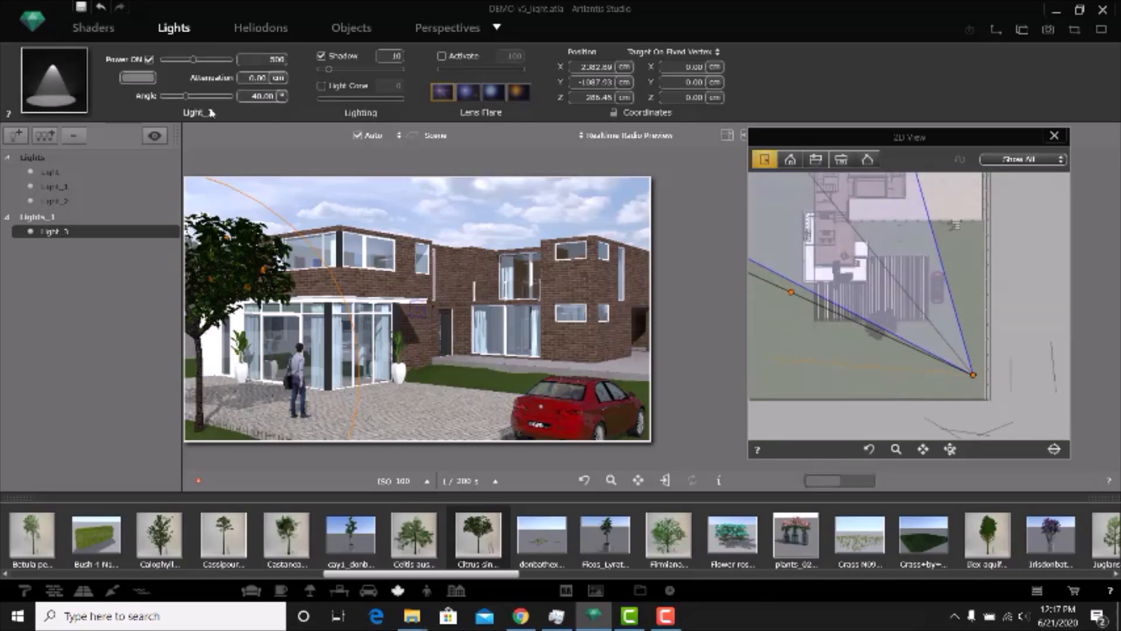
{"action": "left_click_drag", "start_coordinate": [187, 97], "coordinate": [246, 107]}
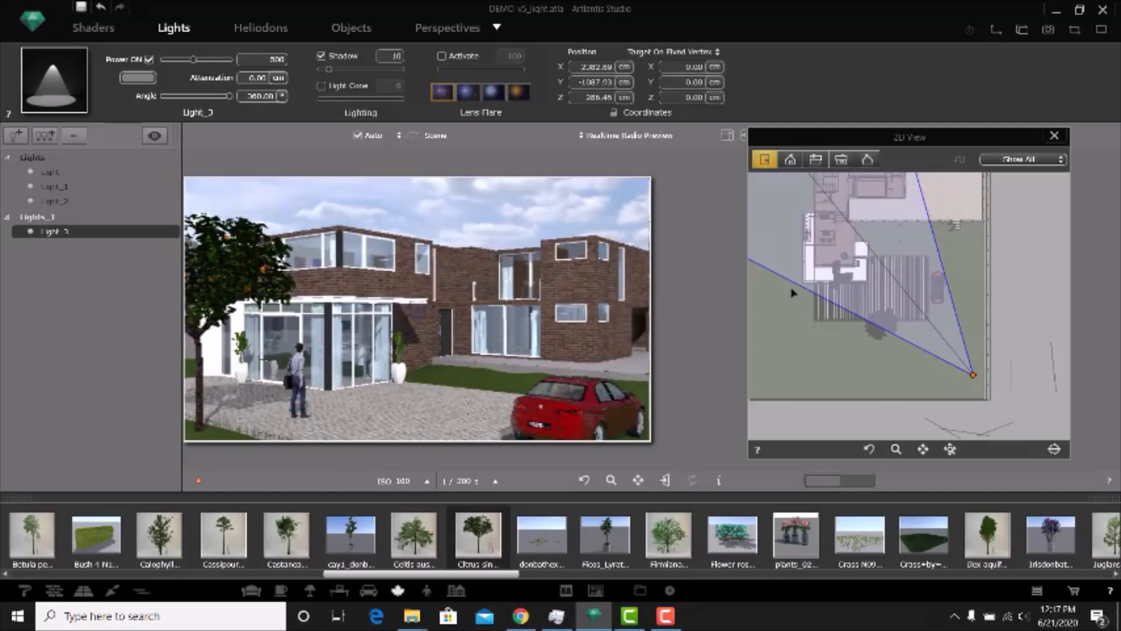
{"action": "left_click_drag", "start_coordinate": [330, 69], "coordinate": [412, 75]}
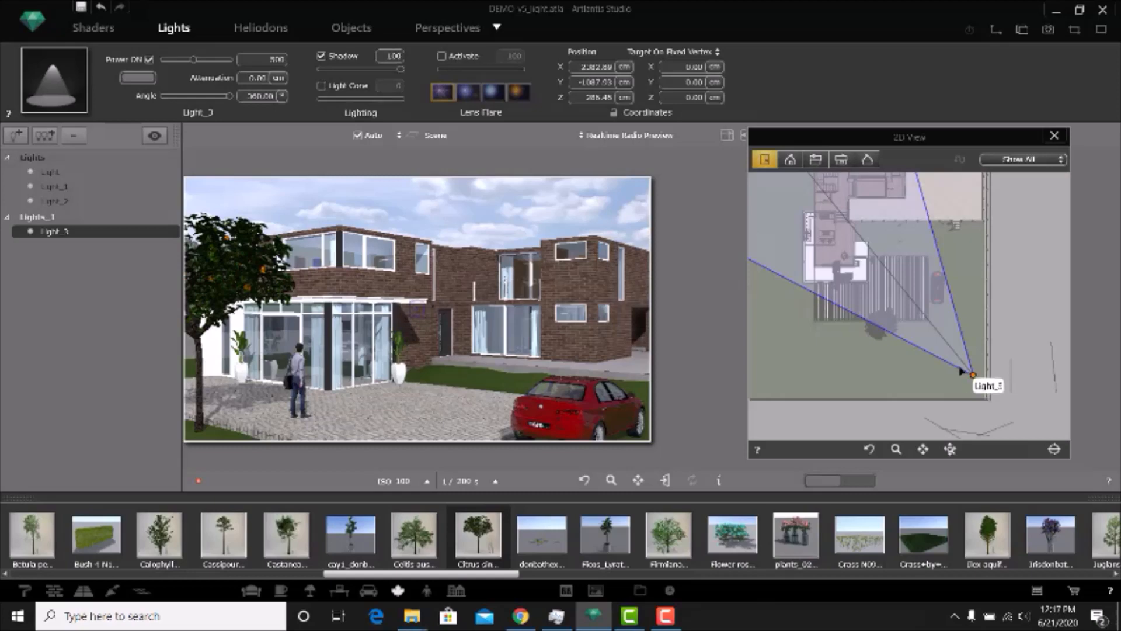
Step: Move the new light inside the glazed room, to about X 651, Y 302 cm, and lower it to about Z 180 cm
{"action": "left_click_drag", "start_coordinate": [960, 371], "coordinate": [842, 272]}
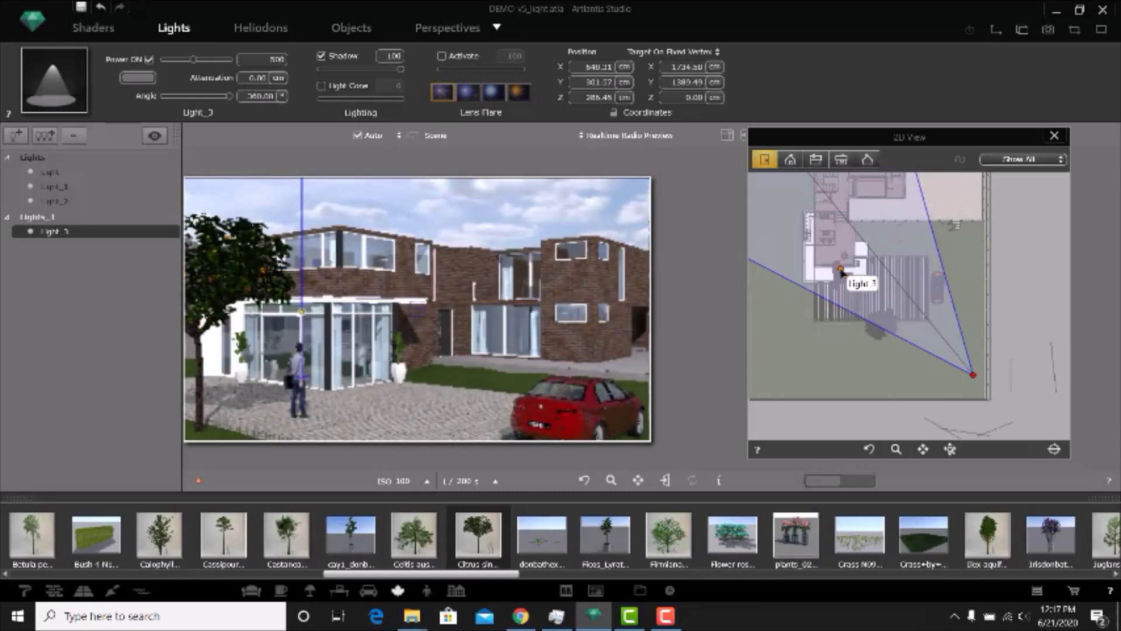
{"action": "left_click", "coordinate": [790, 159]}
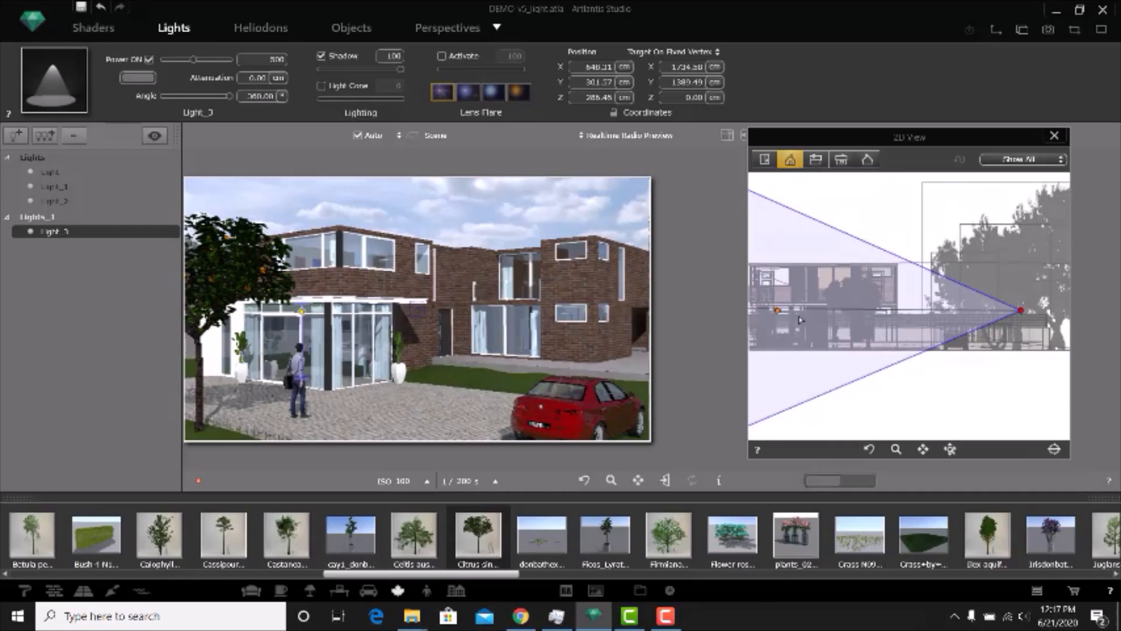
{"action": "left_click_drag", "start_coordinate": [778, 311], "coordinate": [778, 328]}
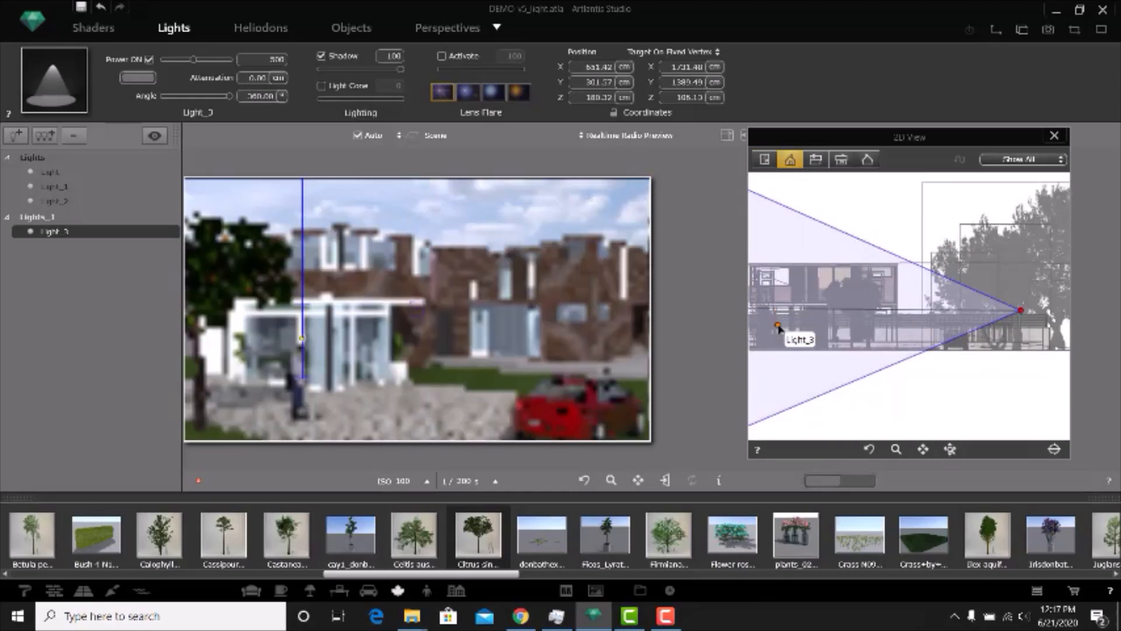
{"action": "left_click", "coordinate": [765, 159]}
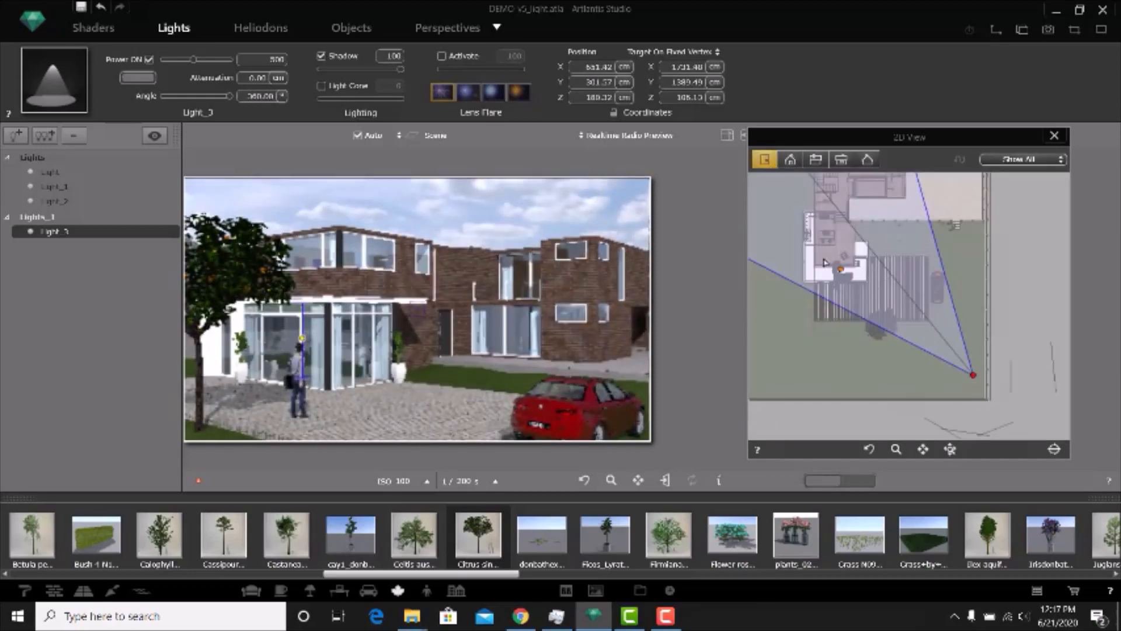
Step: Give the new light a light orange color and raise its power to about 41,500
{"action": "left_click", "coordinate": [140, 78]}
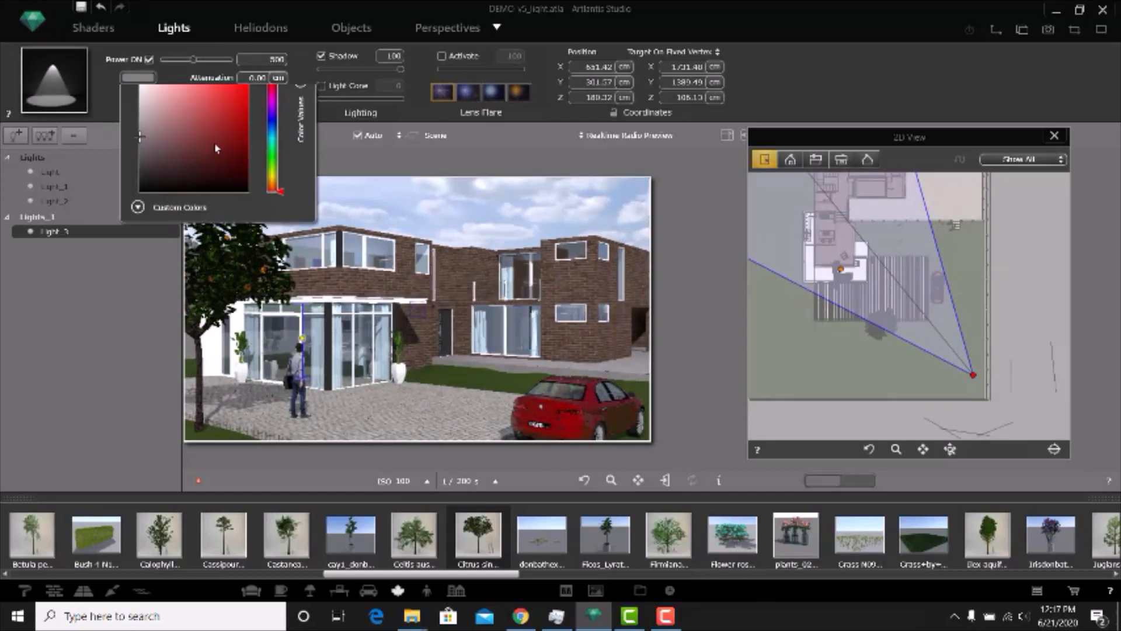
{"action": "left_click", "coordinate": [274, 201]}
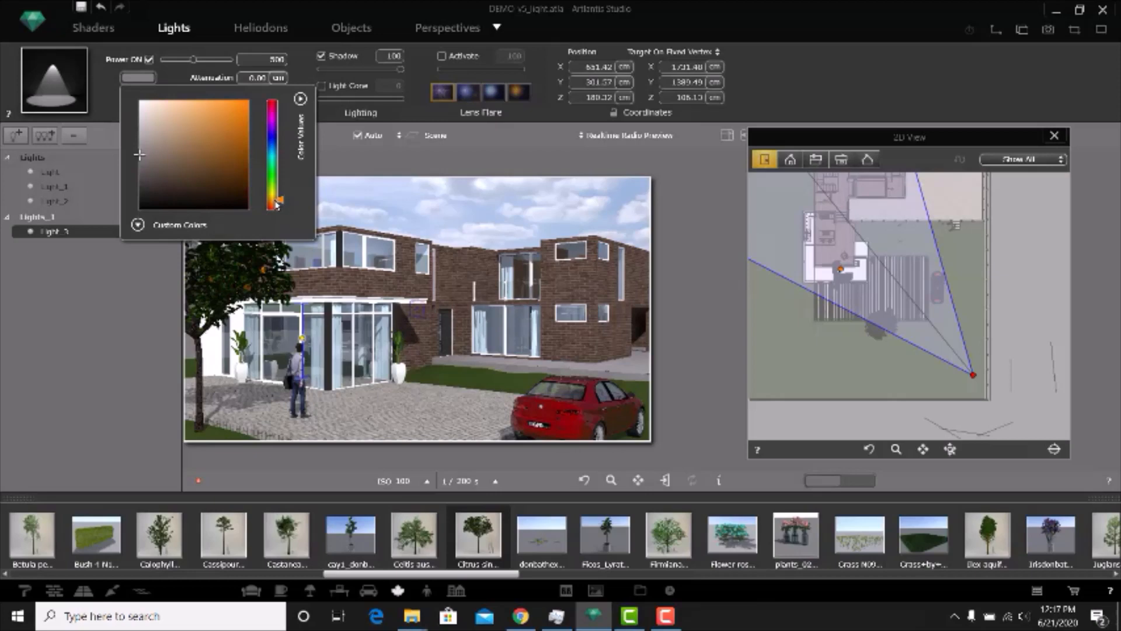
{"action": "left_click", "coordinate": [181, 101]}
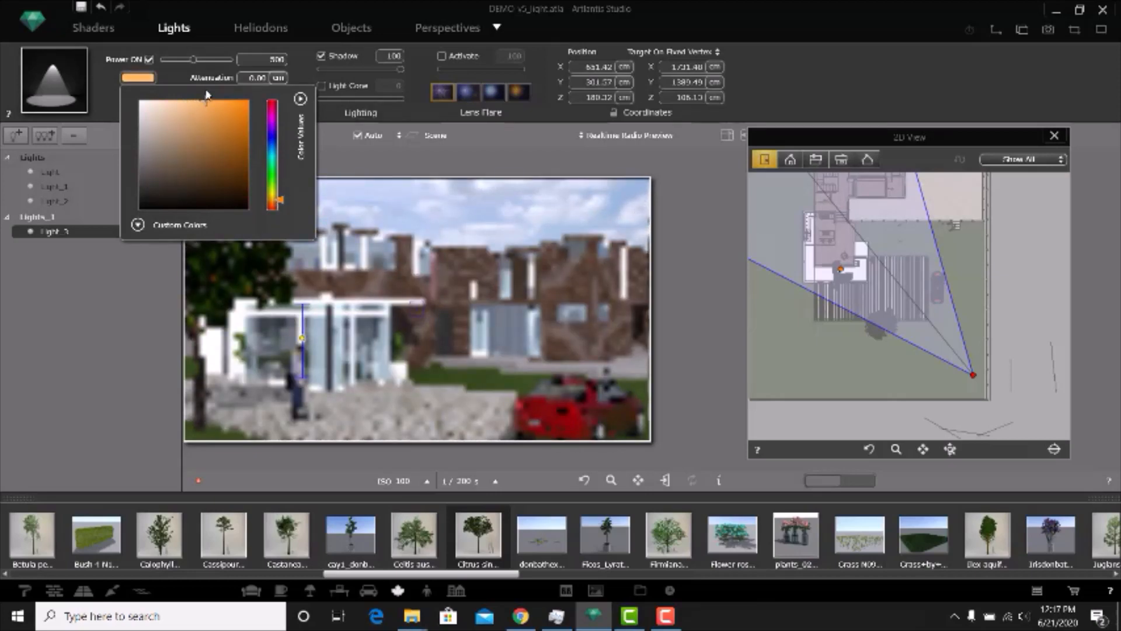
{"action": "left_click", "coordinate": [216, 52]}
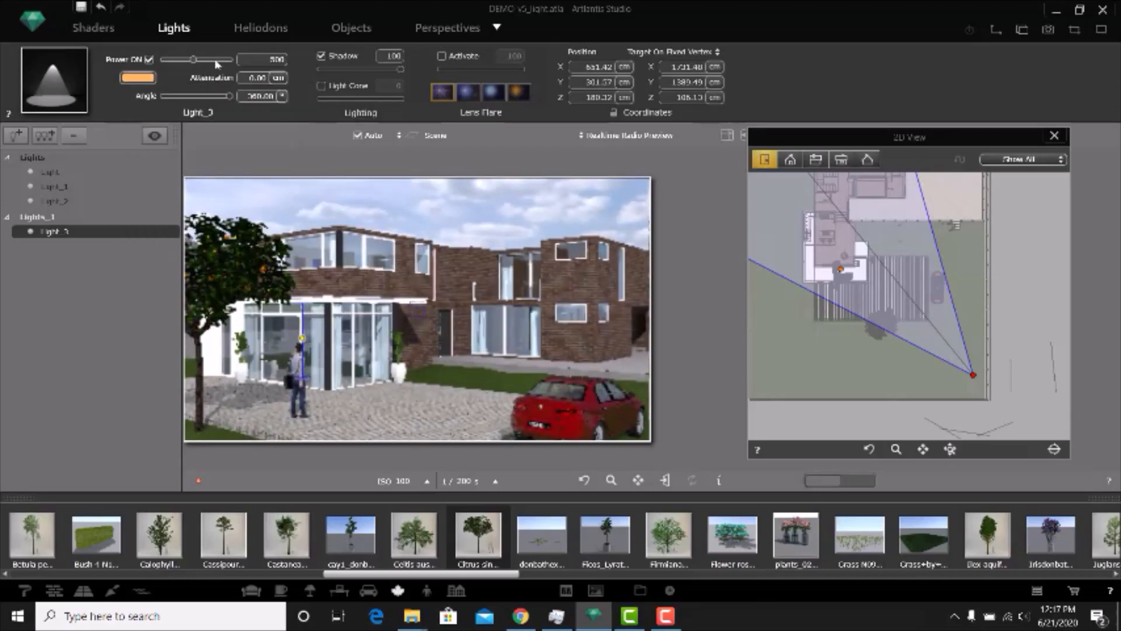
{"action": "left_click", "coordinate": [215, 60]}
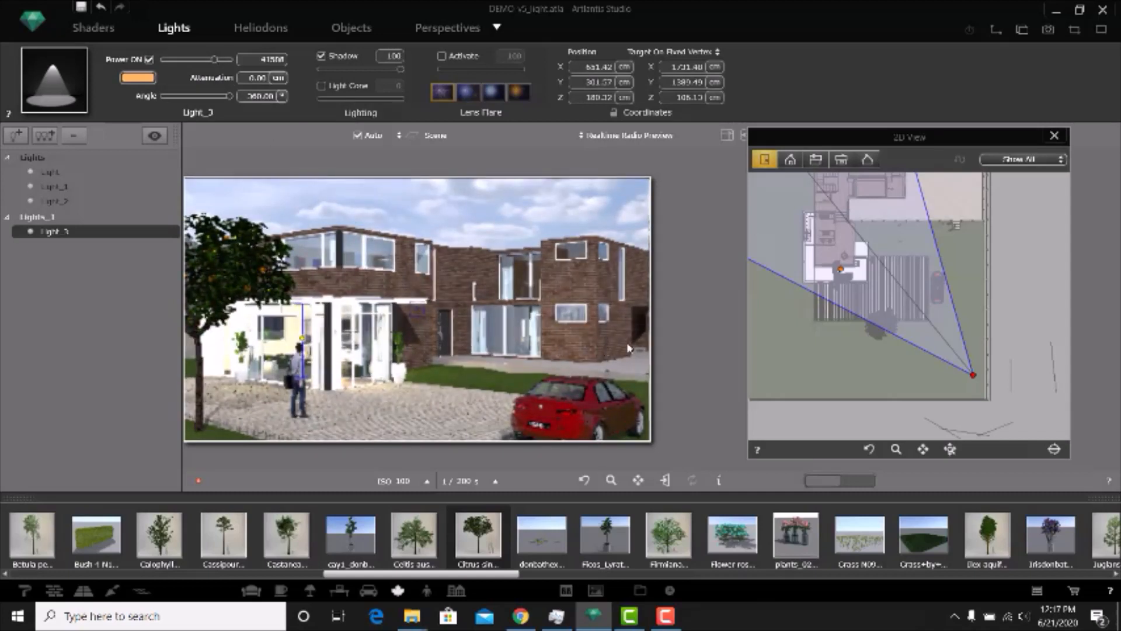
Step: Move the orange interior light farther into the glazed room, to about X 605, Y 440 cm
{"action": "scroll", "coordinate": [821, 241], "scroll_direction": "up", "scroll_amount": 3}
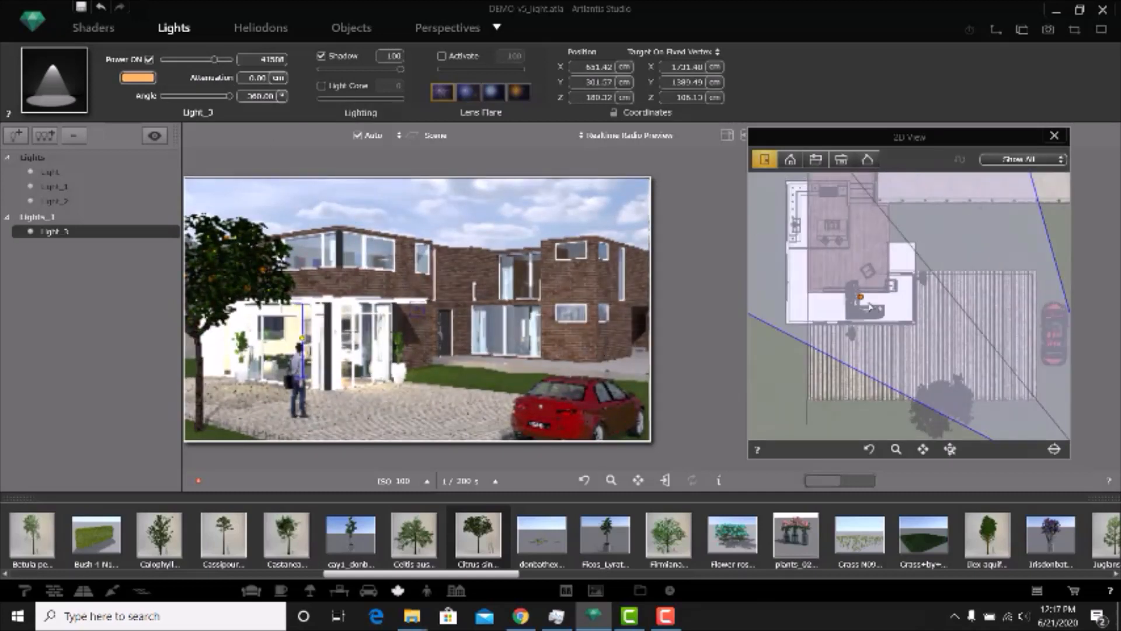
{"action": "left_click_drag", "start_coordinate": [860, 297], "coordinate": [855, 279]}
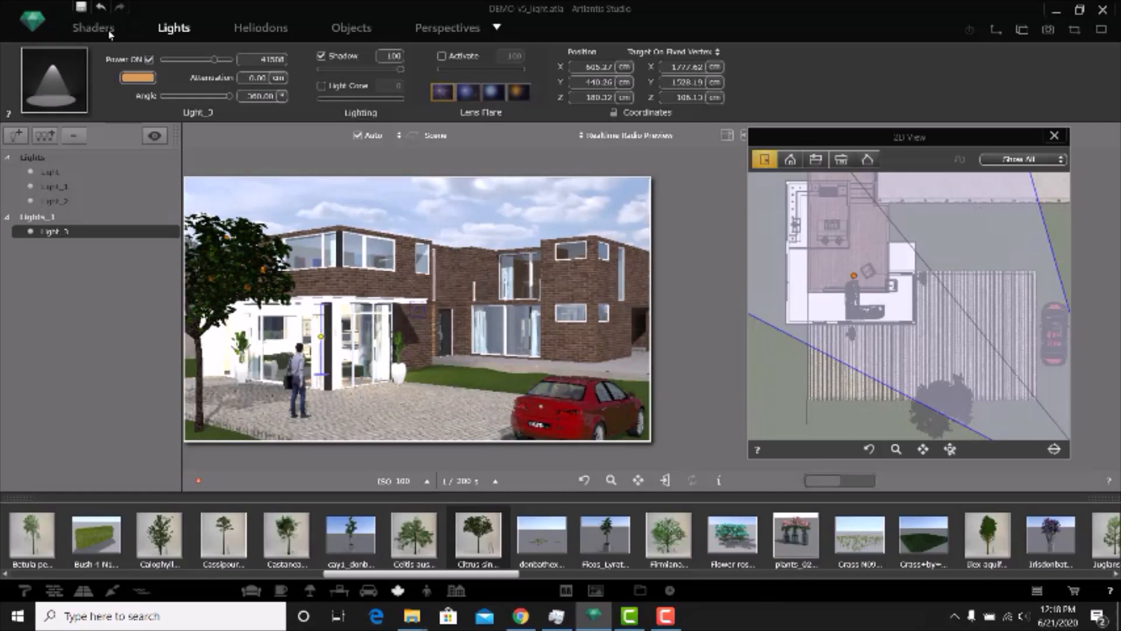
Step: Darken the transparency color of the window glass shader (vitres, Glazing Fresnel) to a dark grey
{"action": "left_click", "coordinate": [91, 28]}
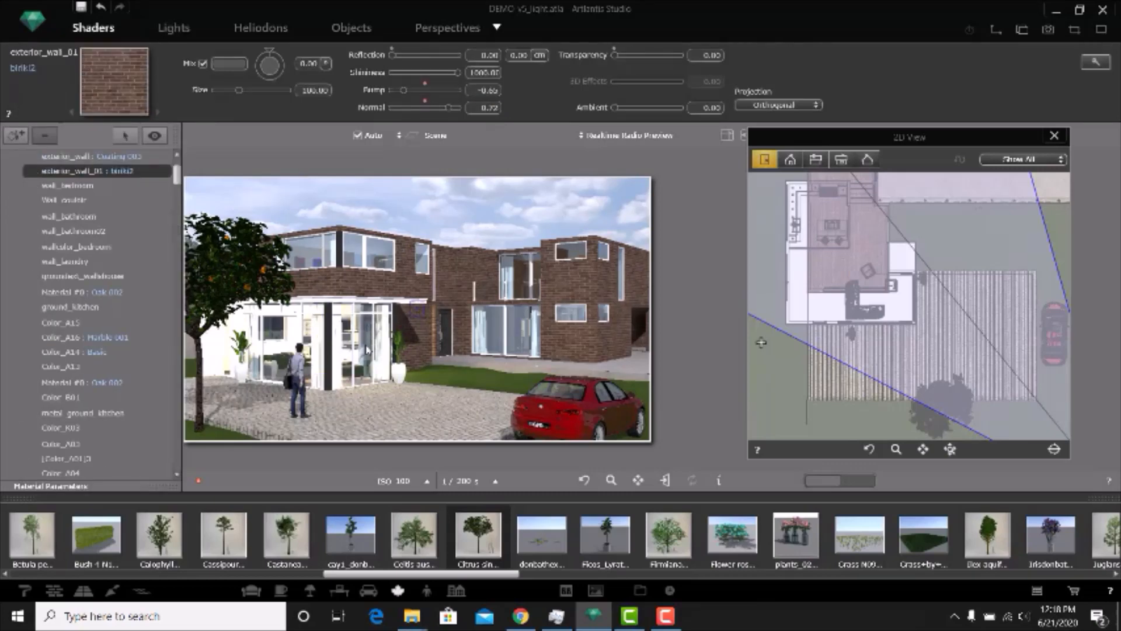
{"action": "left_click", "coordinate": [363, 360]}
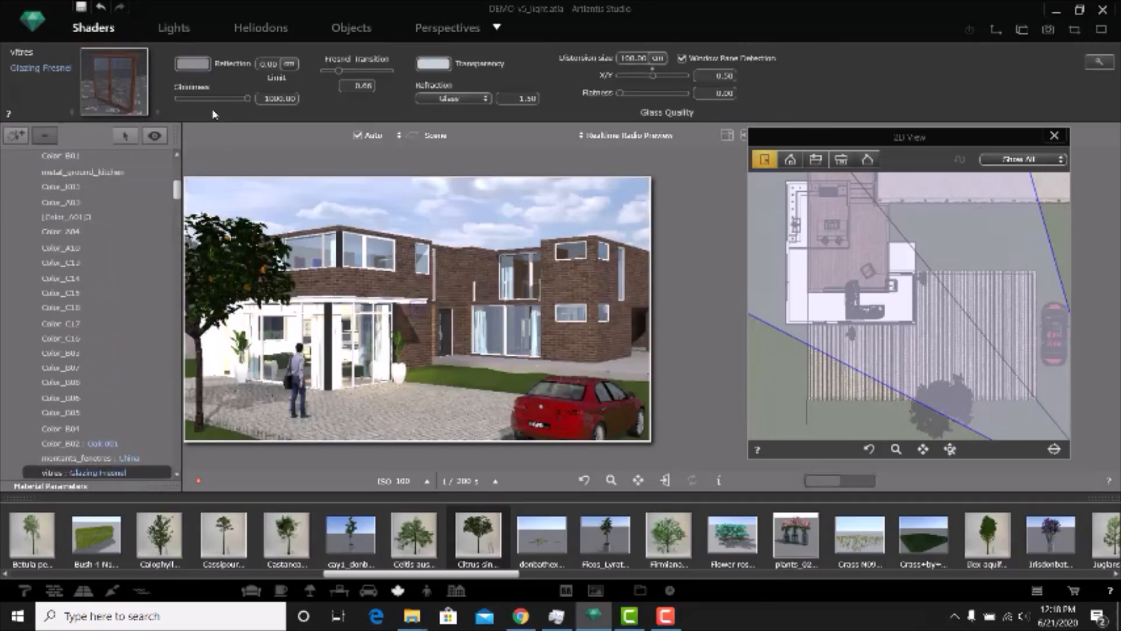
{"action": "left_click", "coordinate": [432, 63]}
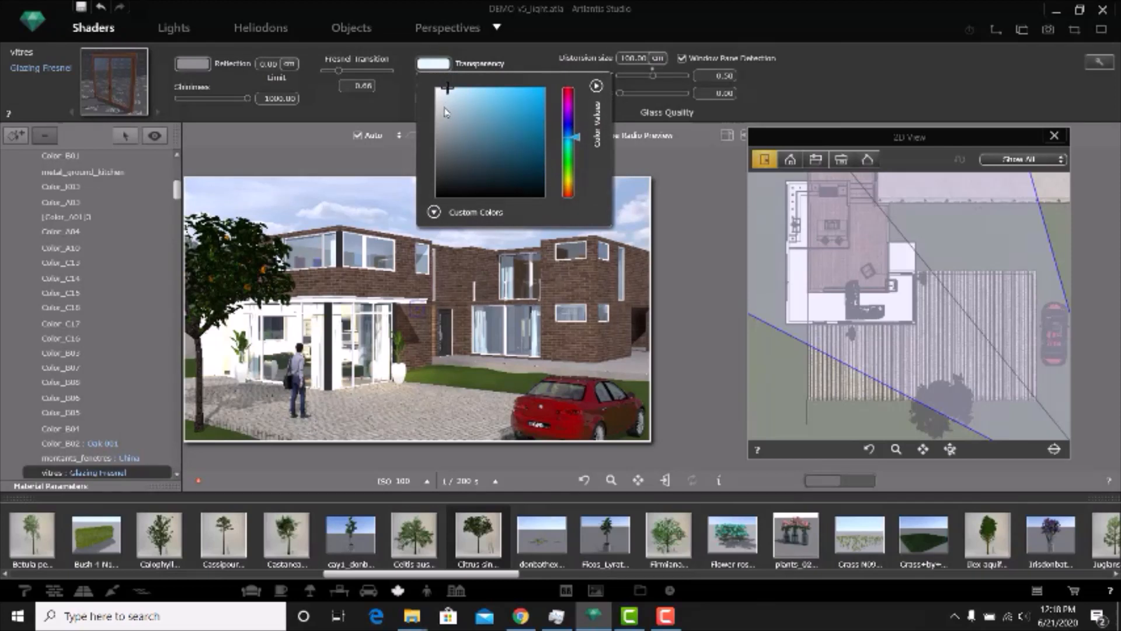
{"action": "left_click", "coordinate": [445, 107]}
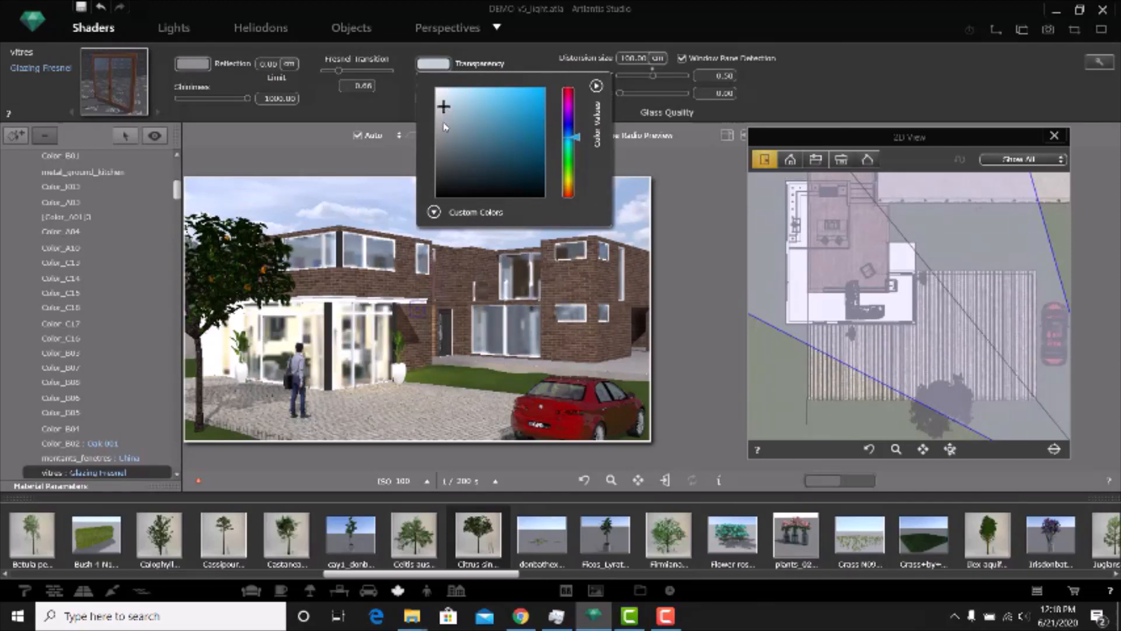
{"action": "left_click", "coordinate": [444, 124]}
{"action": "left_click", "coordinate": [440, 143]}
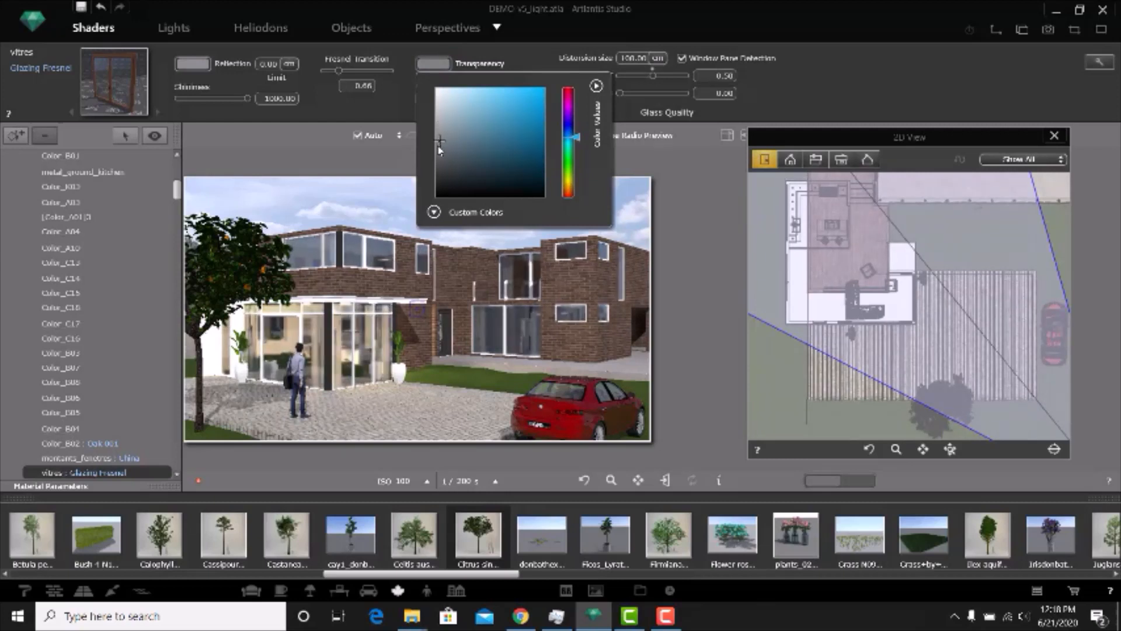
{"action": "left_click", "coordinate": [436, 147]}
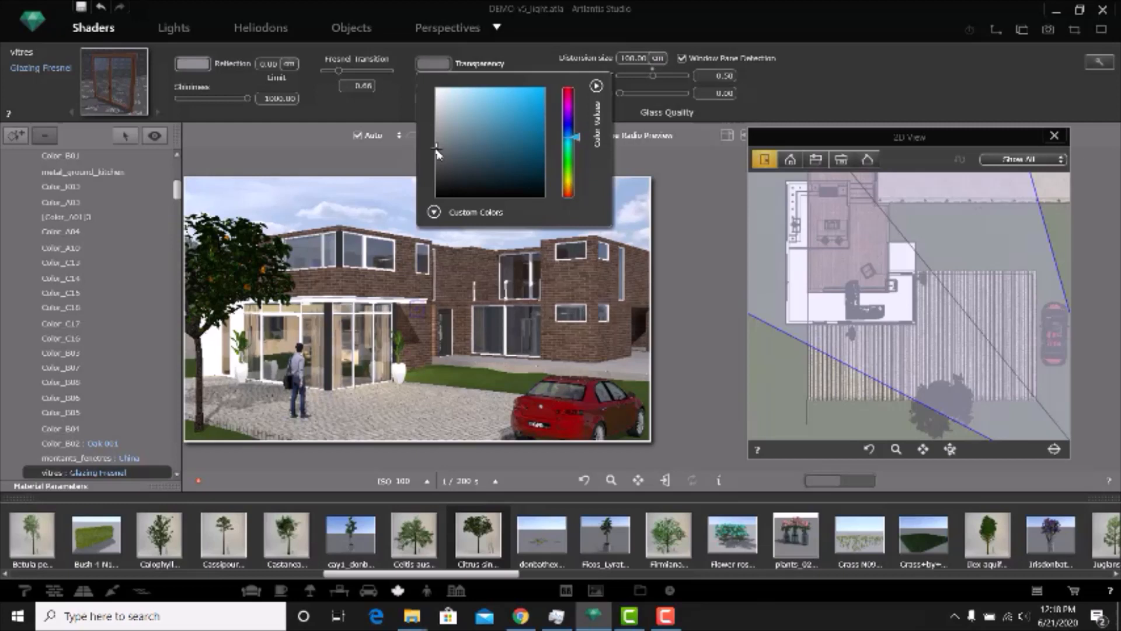
{"action": "left_click", "coordinate": [437, 154]}
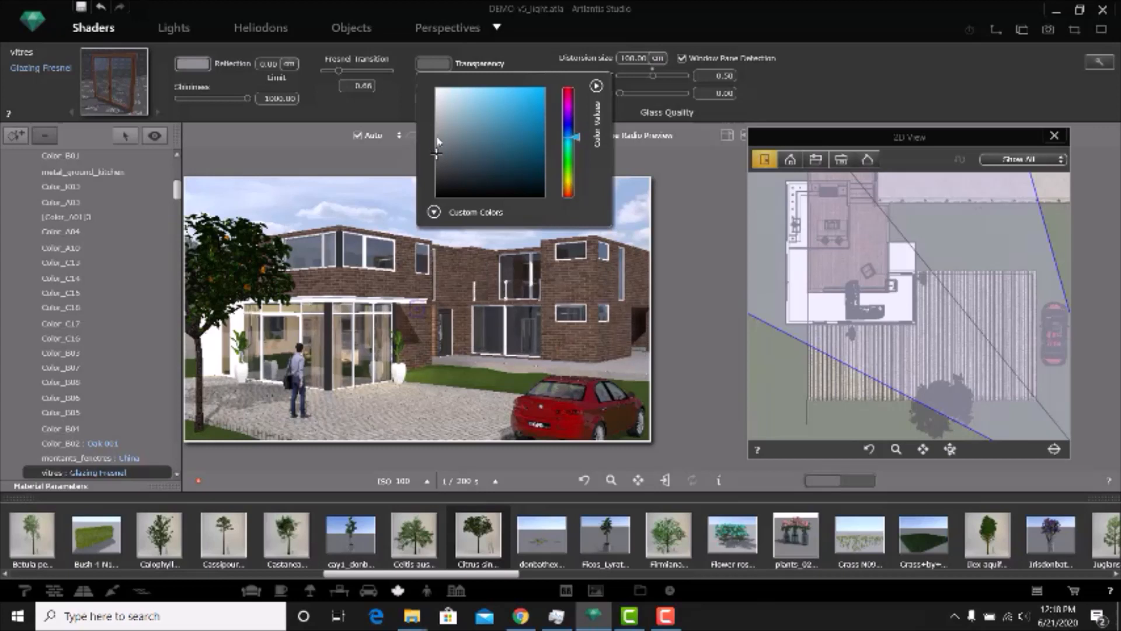
Step: Lighten the window glass shader's reflection color to a near-white pale blue
{"action": "left_click", "coordinate": [194, 63]}
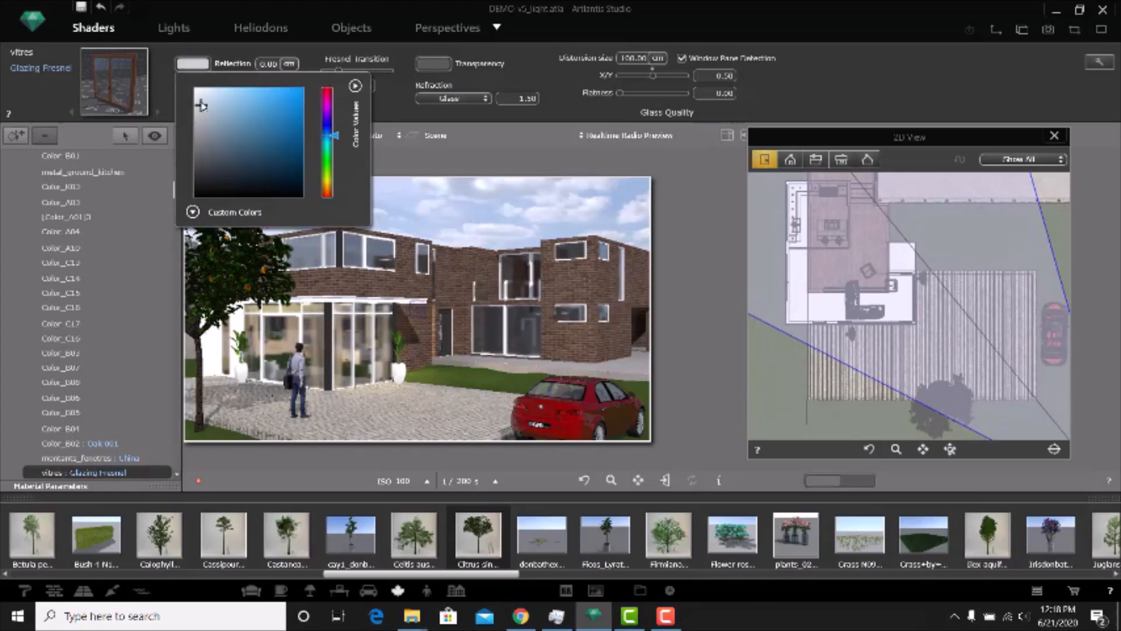
{"action": "left_click", "coordinate": [201, 98]}
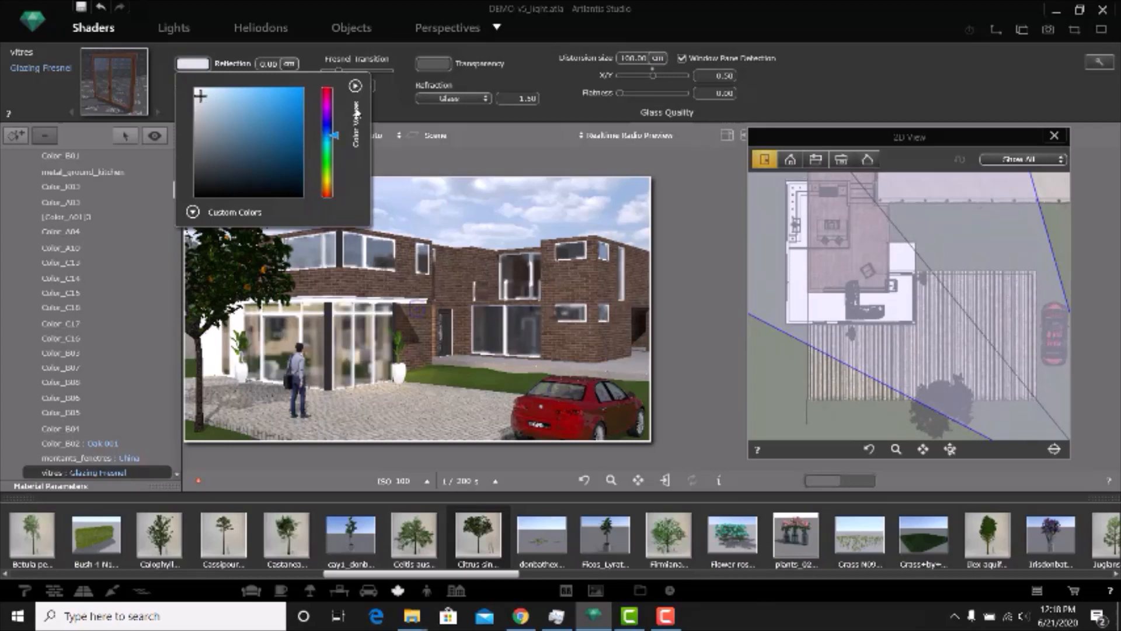
{"action": "left_click", "coordinate": [395, 106]}
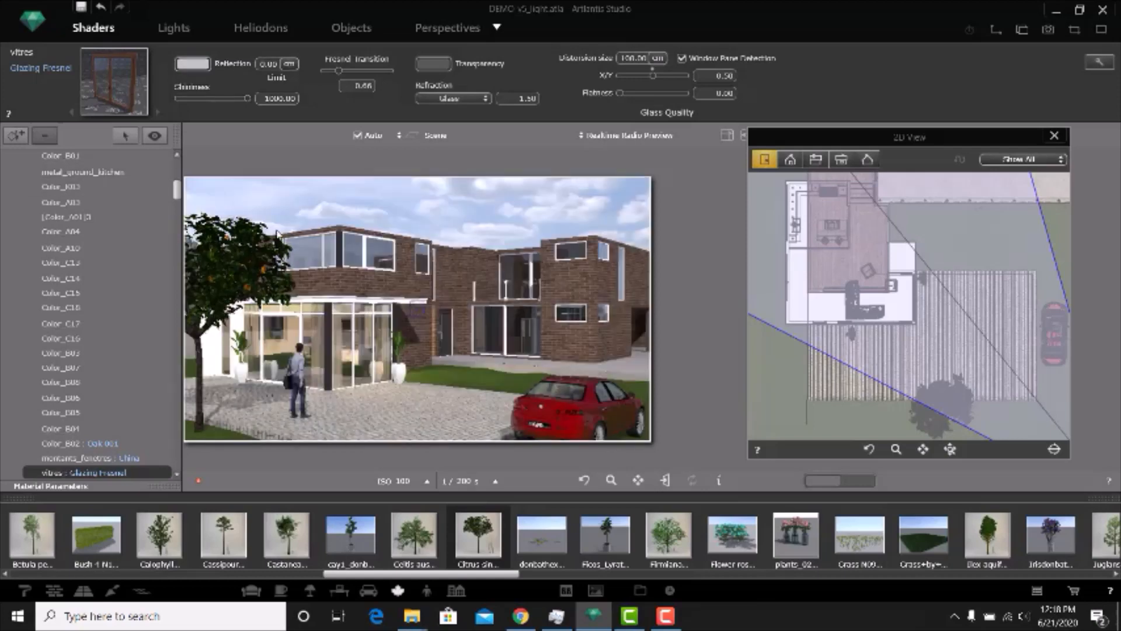
Step: Delete the Citrus sinensis tree in front of the house
{"action": "left_click", "coordinate": [336, 30]}
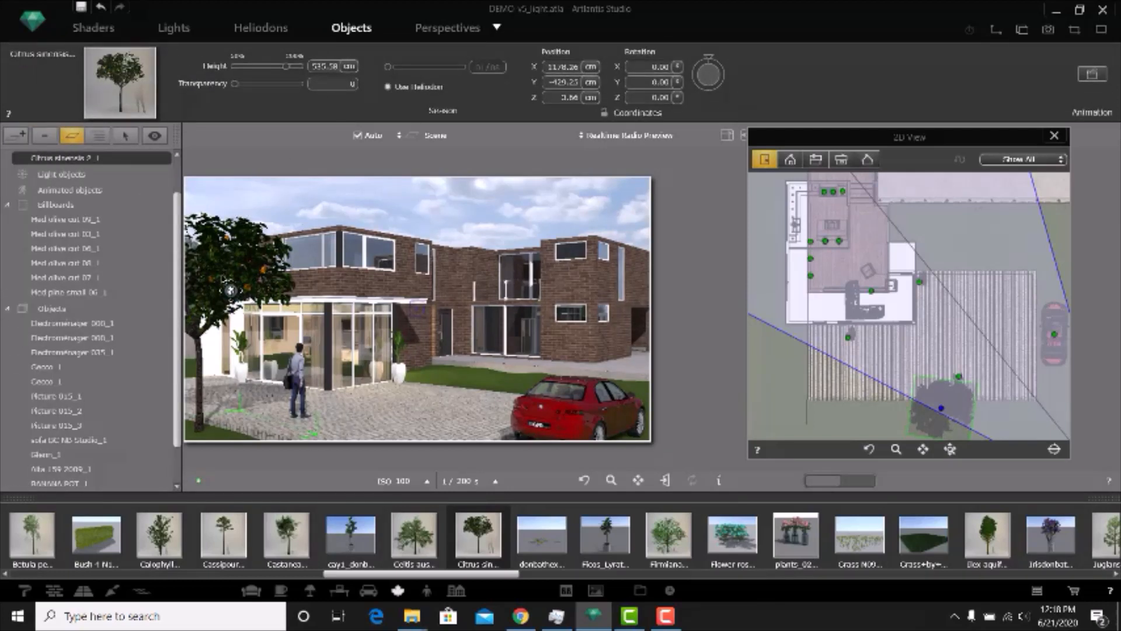
{"action": "key", "text": "Delete"}
{"action": "key", "text": "Return"}
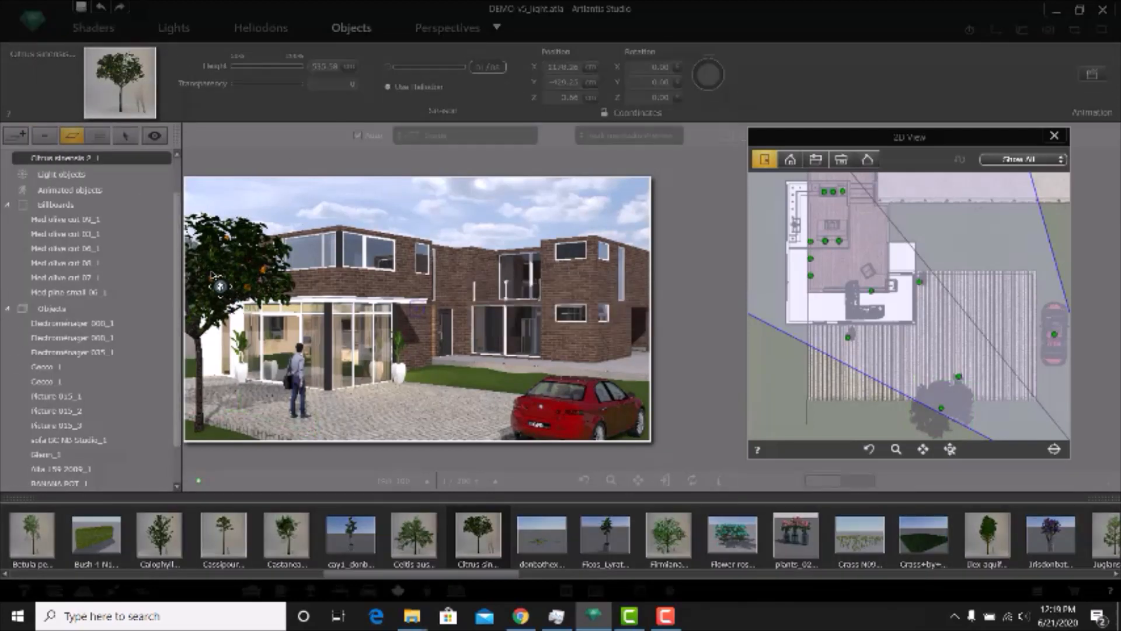
Step: Place a Populus tremula tree from the plant library on the foreground grass where the citrus tree stood
{"action": "left_click_drag", "start_coordinate": [429, 573], "coordinate": [568, 575]}
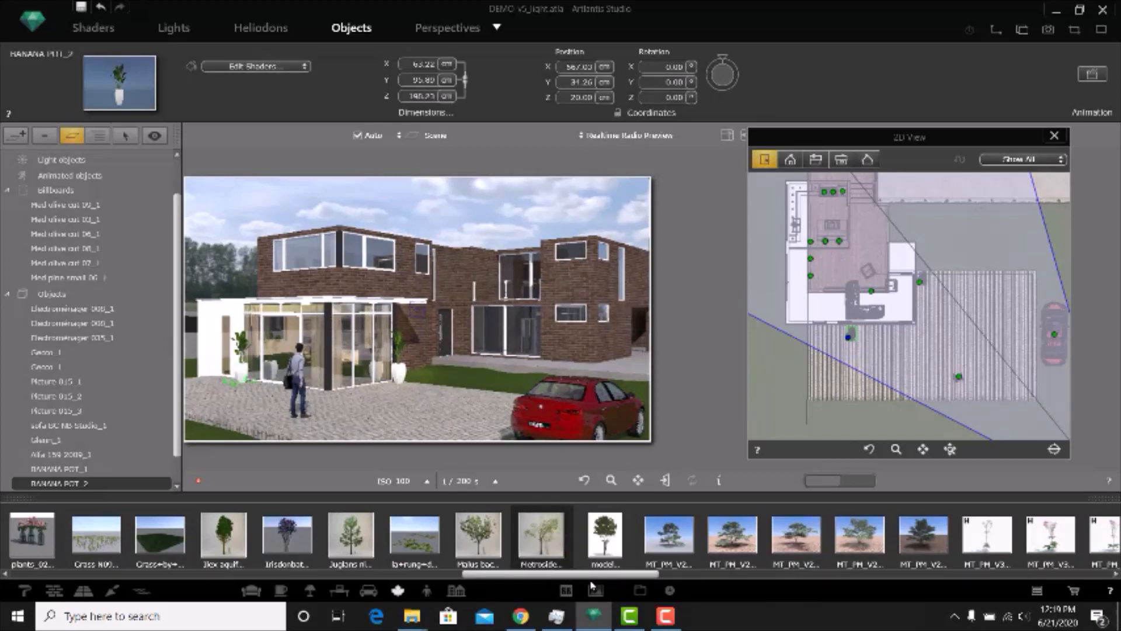
{"action": "left_click_drag", "start_coordinate": [601, 575], "coordinate": [741, 575]}
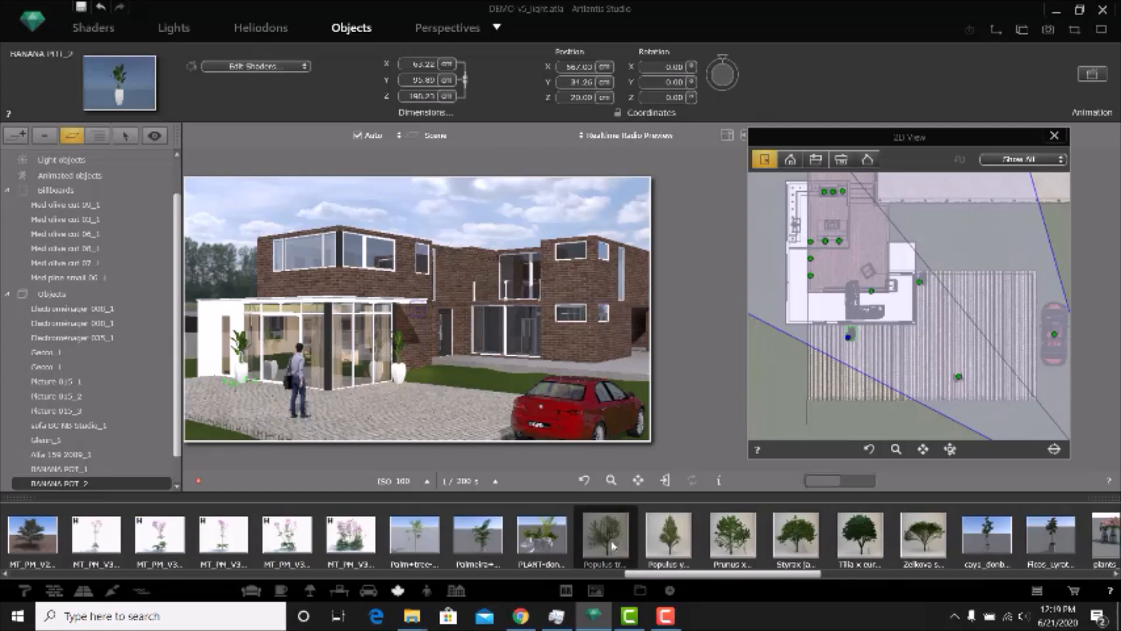
{"action": "left_click_drag", "start_coordinate": [605, 534], "coordinate": [198, 435]}
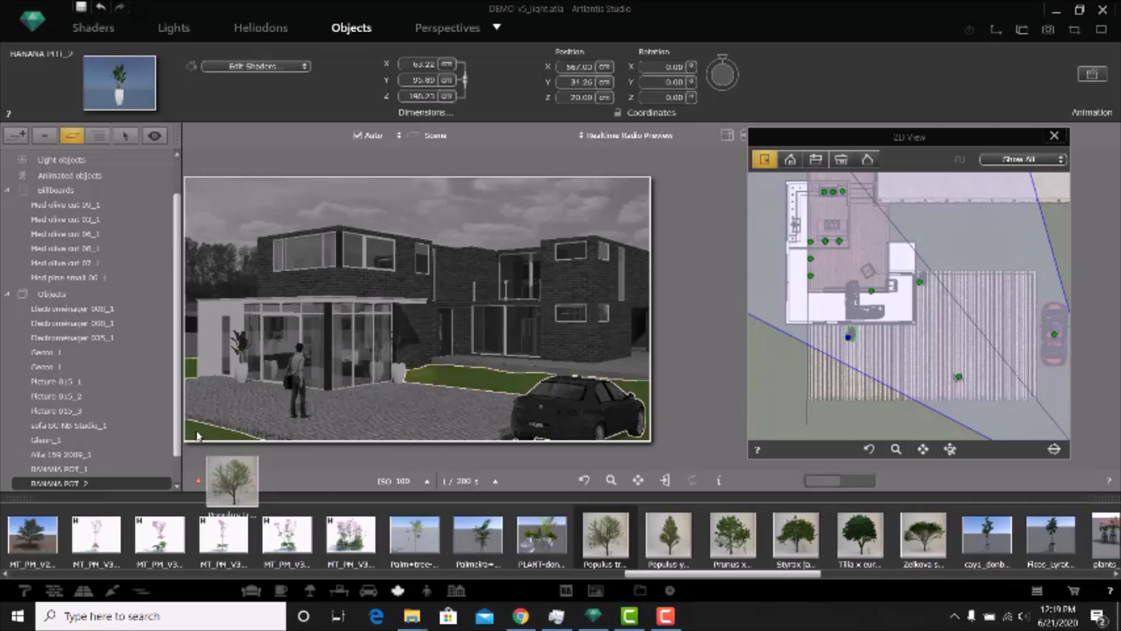
{"action": "left_click_drag", "start_coordinate": [198, 435], "coordinate": [198, 436]}
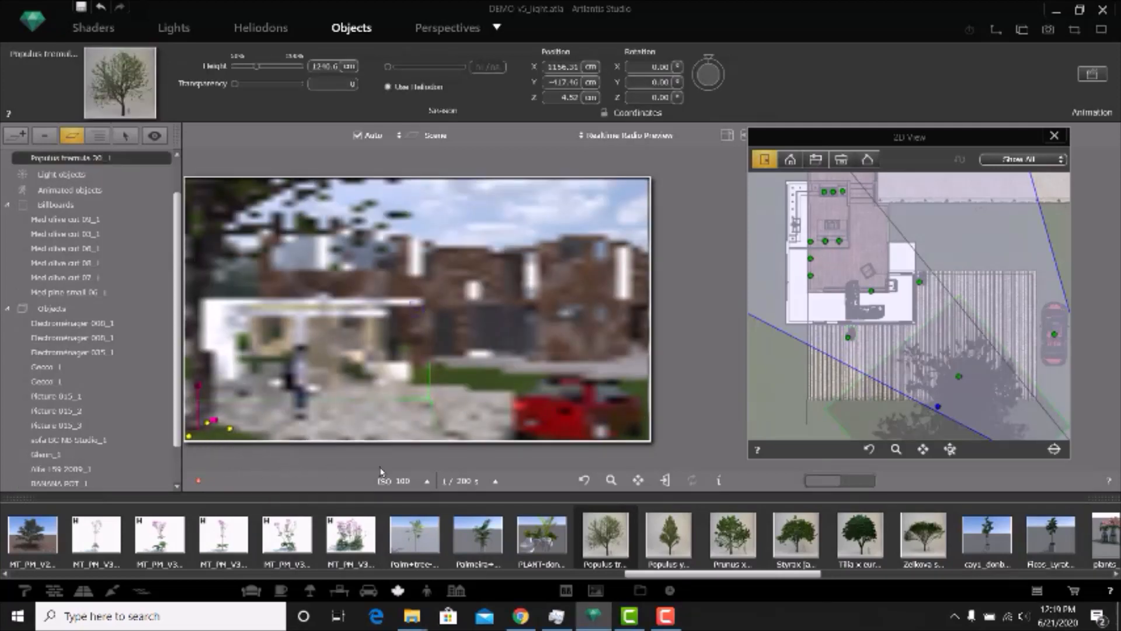
Step: Reduce the Populus tremula's height to about 964 cm and move it to about X 1154, Y -439 cm
{"action": "scroll", "coordinate": [874, 352], "scroll_direction": "down", "scroll_amount": 3}
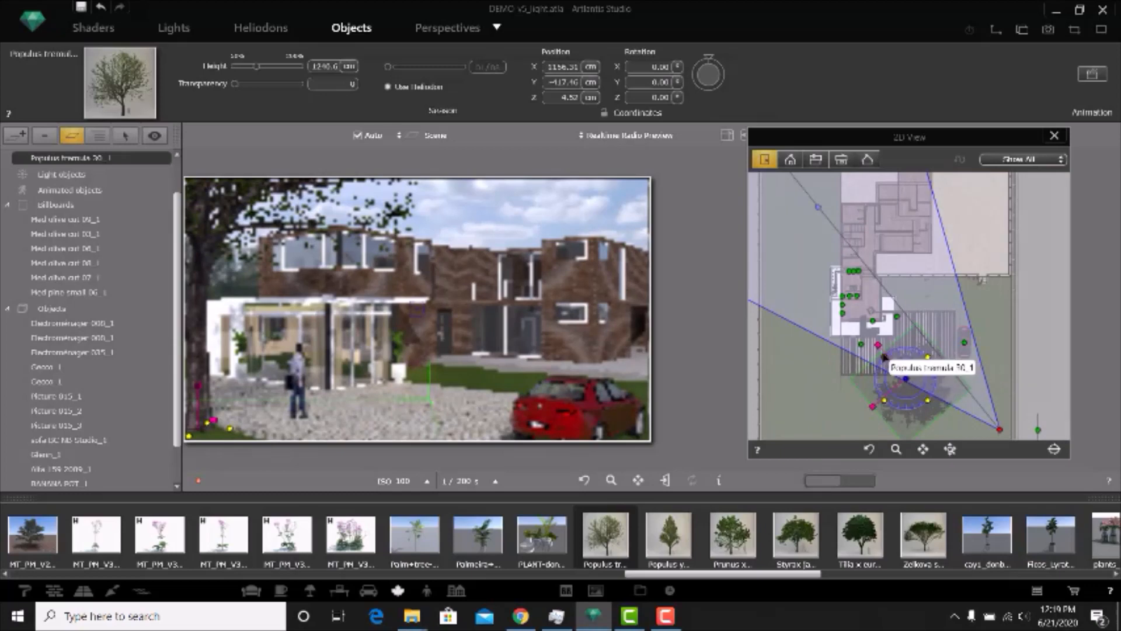
{"action": "mouse_move", "coordinate": [884, 356]}
{"action": "left_mouse_down"}
{"action": "mouse_move", "coordinate": [898, 377]}
{"action": "mouse_move", "coordinate": [889, 353]}
{"action": "left_mouse_up"}
{"action": "scroll", "coordinate": [875, 346], "scroll_direction": "up", "scroll_amount": 3}
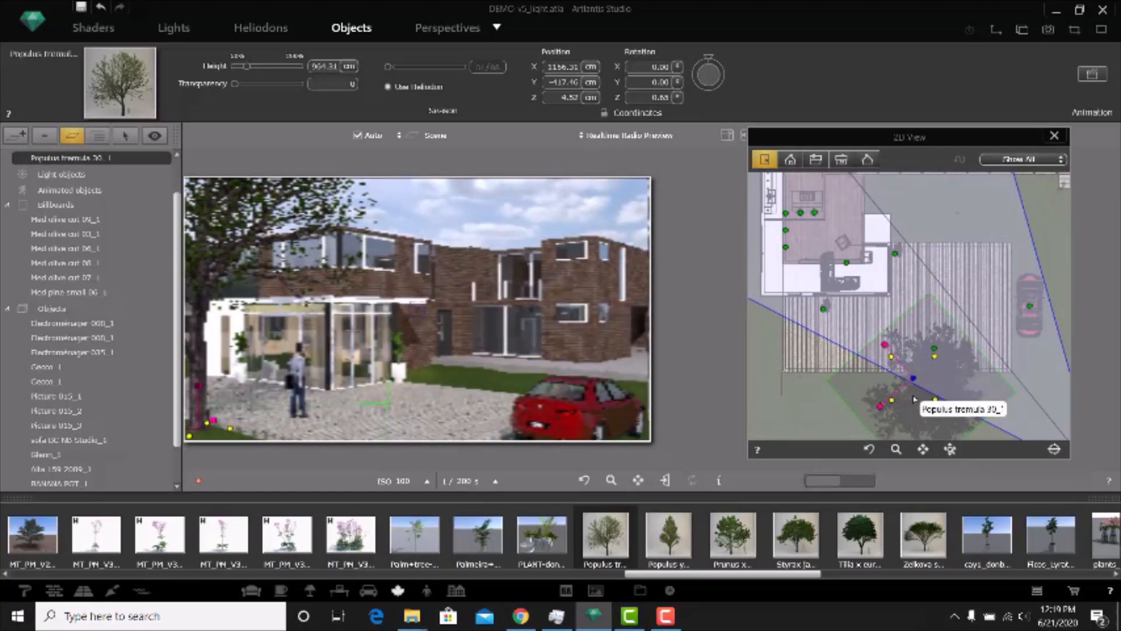
{"action": "scroll", "coordinate": [914, 394], "scroll_direction": "up", "scroll_amount": 3}
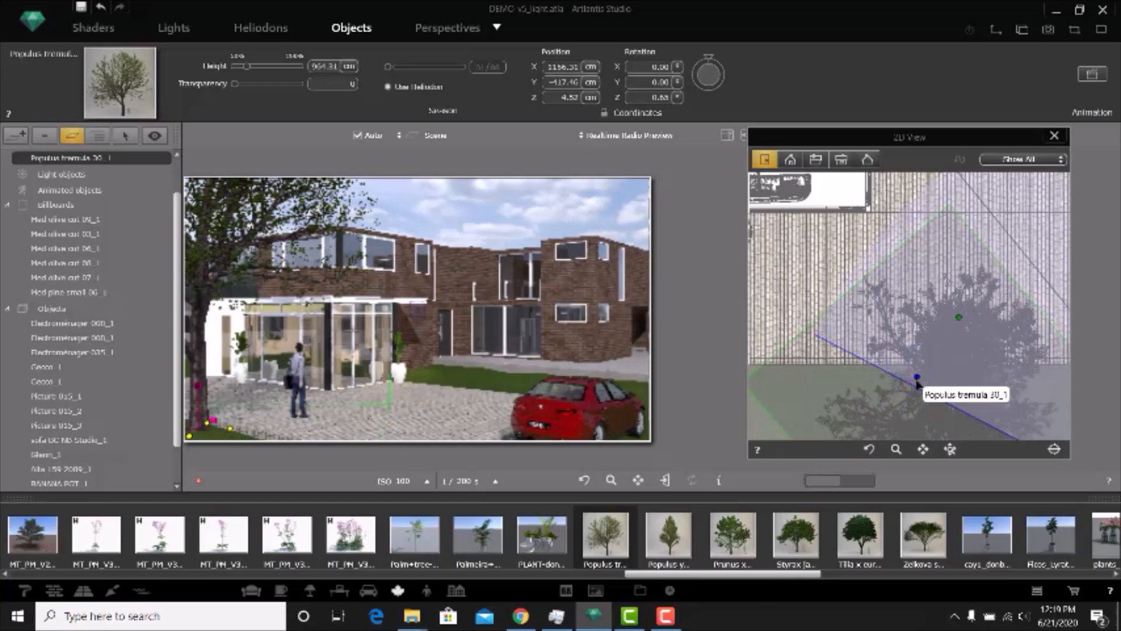
{"action": "left_click_drag", "start_coordinate": [916, 382], "coordinate": [917, 385]}
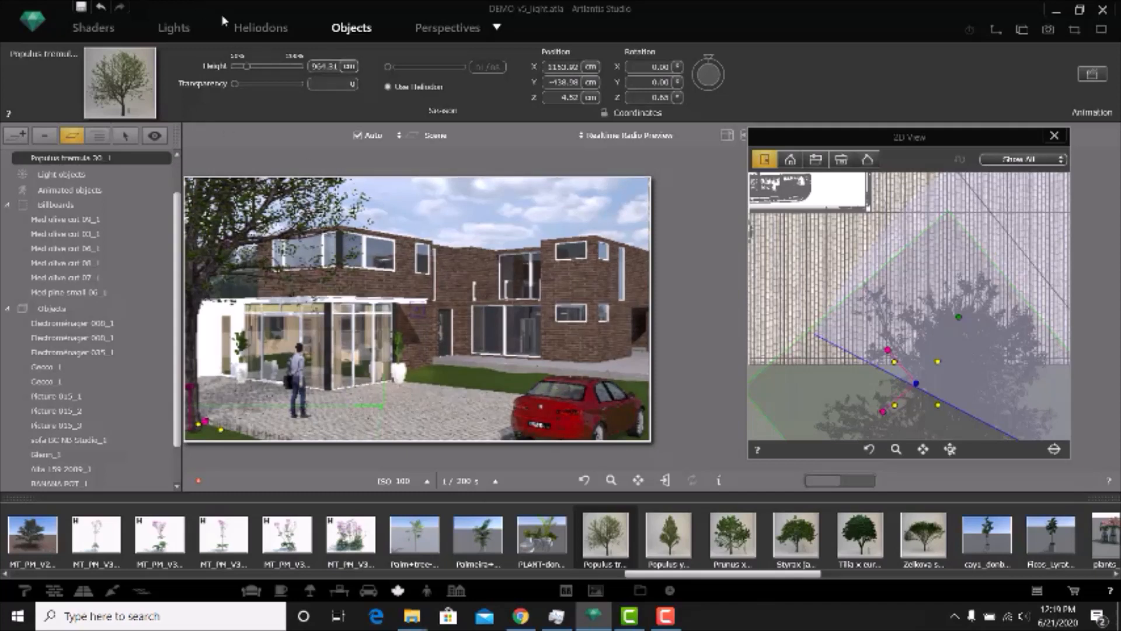
Step: Raise the Day heliodon's sun power to more than 30
{"action": "left_click", "coordinate": [264, 28]}
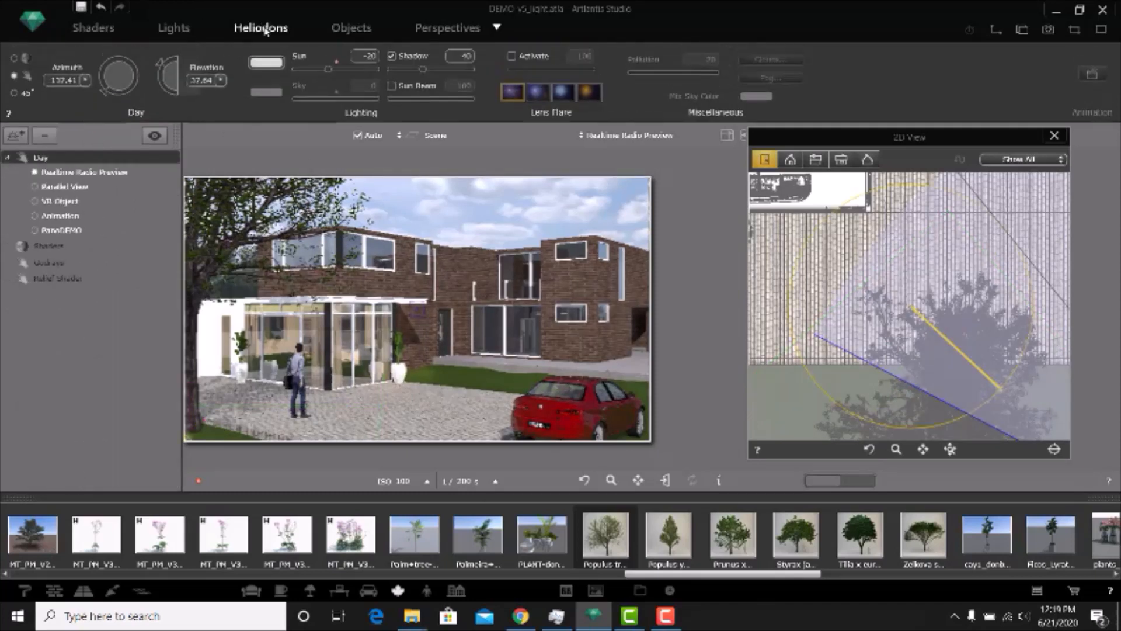
{"action": "left_click", "coordinate": [344, 69]}
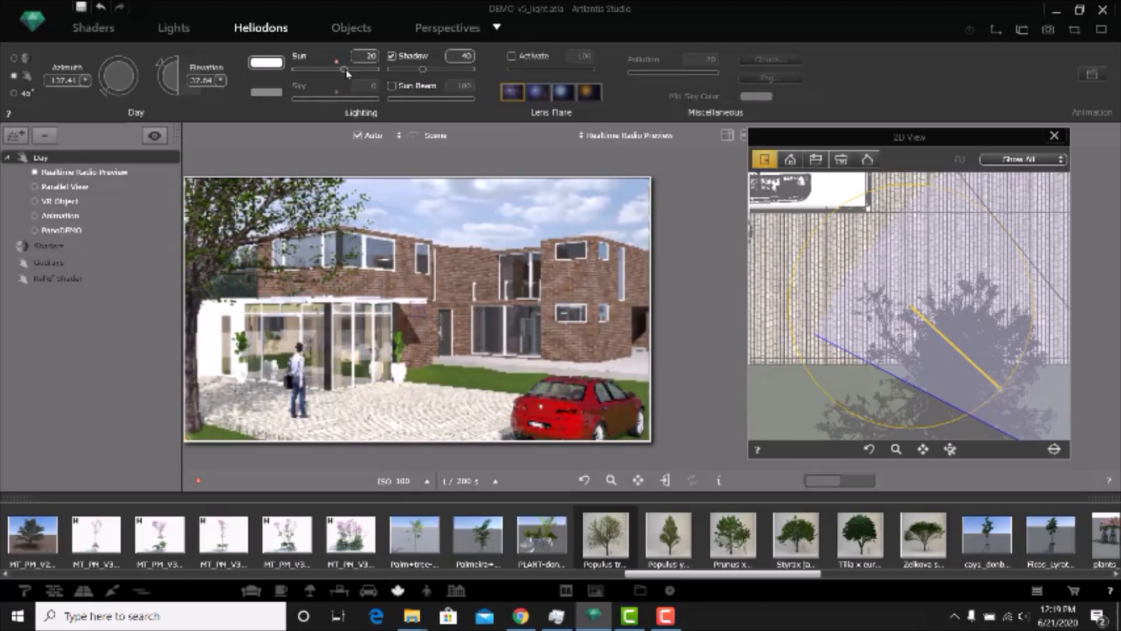
{"action": "left_click_drag", "start_coordinate": [347, 70], "coordinate": [349, 70]}
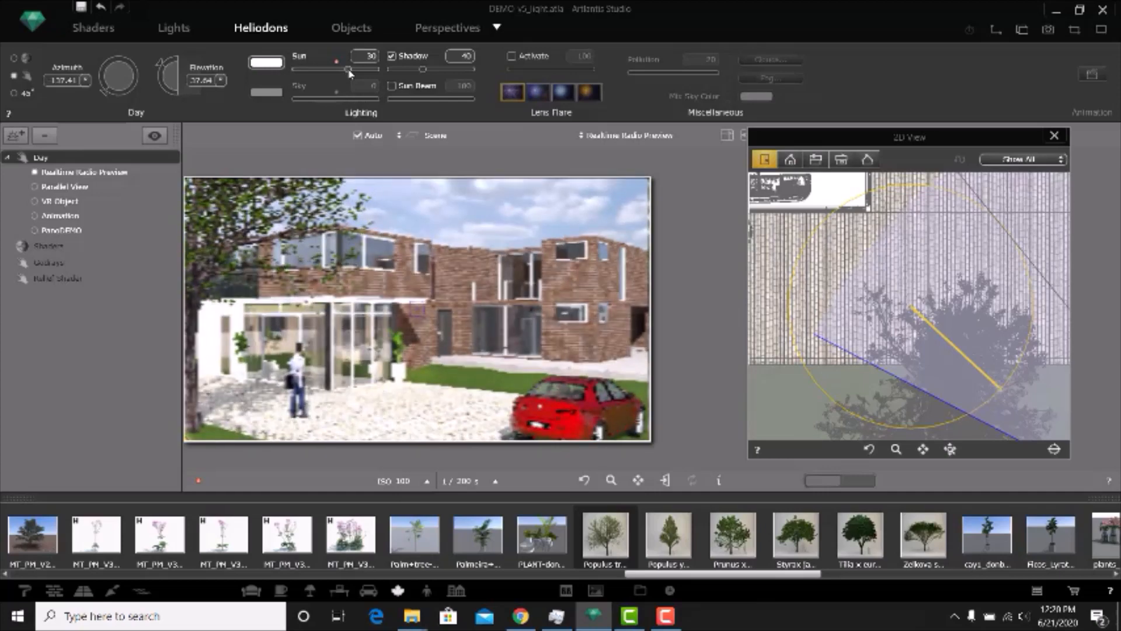
{"action": "left_click_drag", "start_coordinate": [350, 71], "coordinate": [352, 71]}
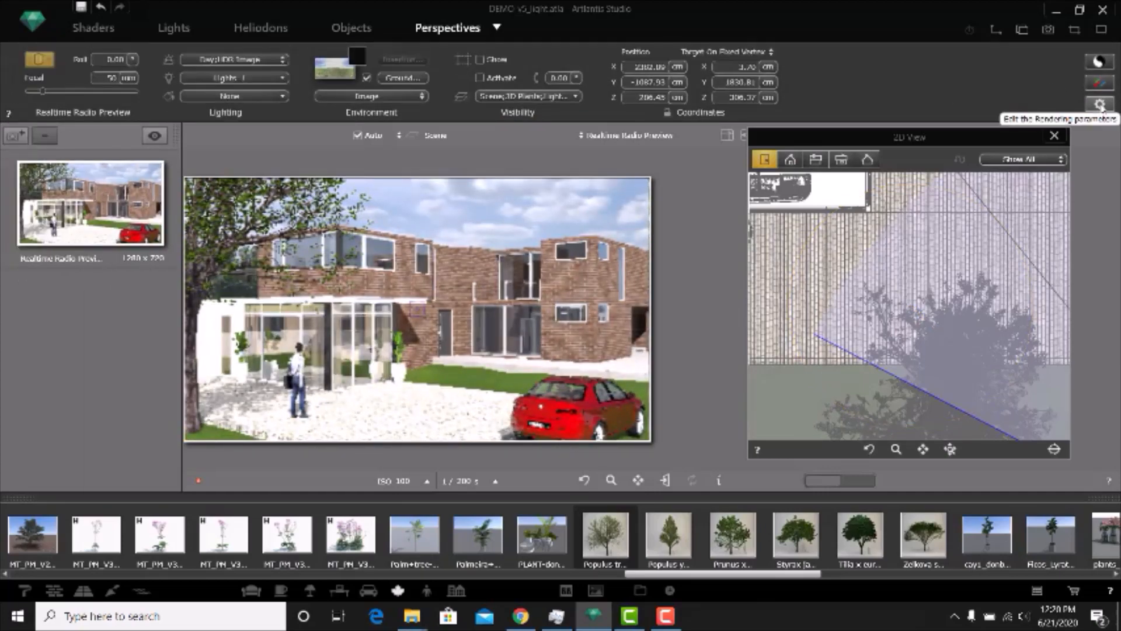
Step: Set the physical camera's shutter speed to 519 in the rendering parameters and apply them
{"action": "left_click", "coordinate": [1100, 105]}
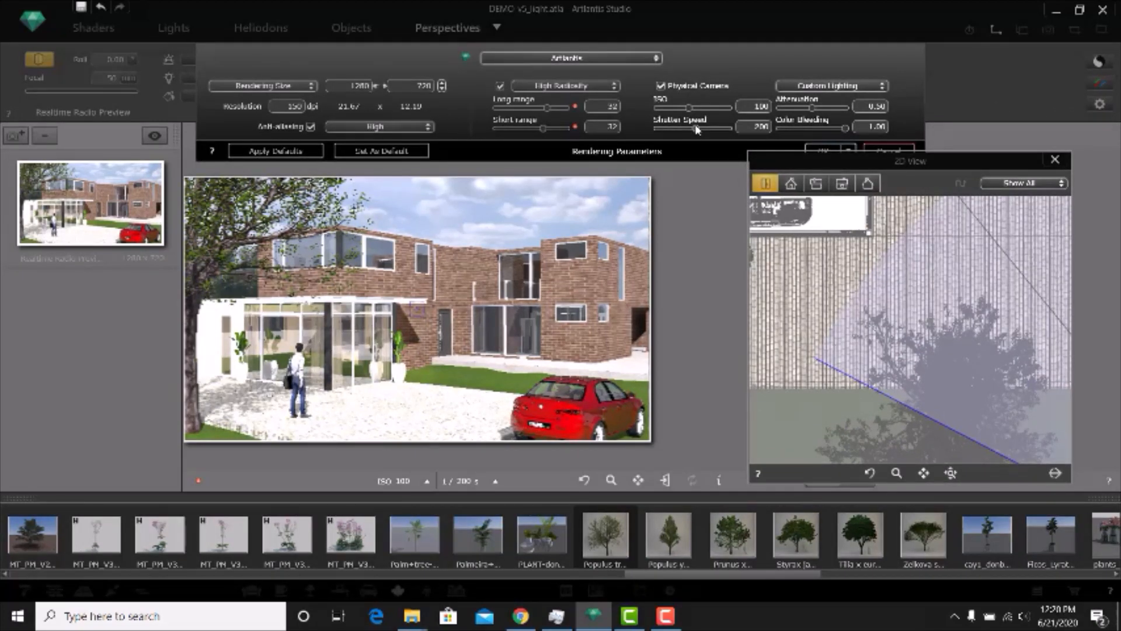
{"action": "left_click_drag", "start_coordinate": [699, 131], "coordinate": [701, 132]}
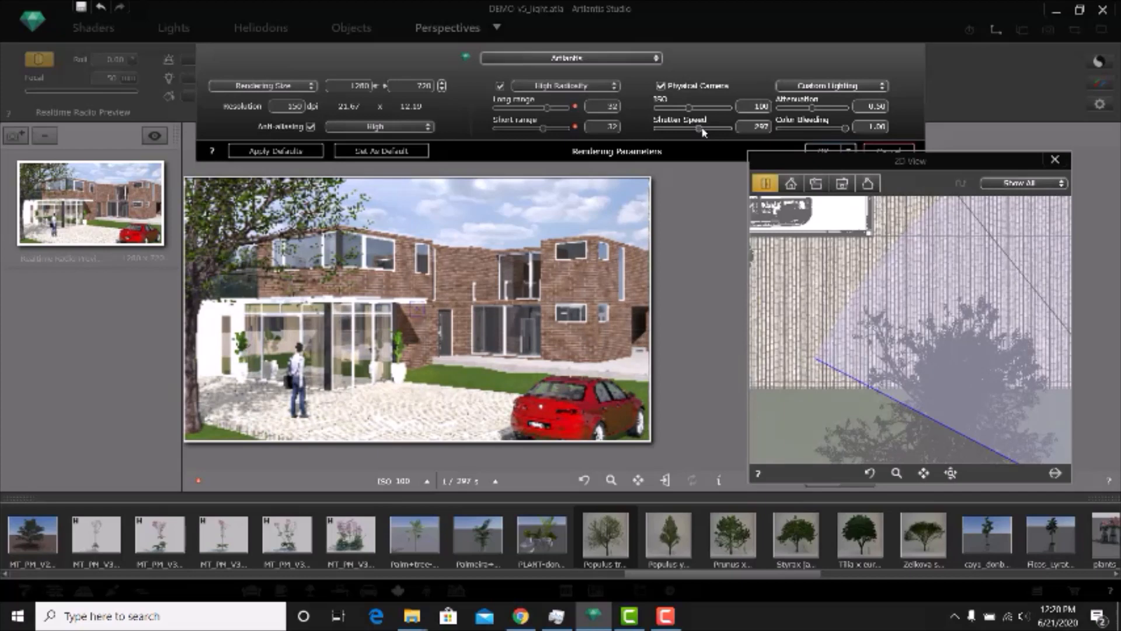
{"action": "left_click_drag", "start_coordinate": [703, 132], "coordinate": [705, 132]}
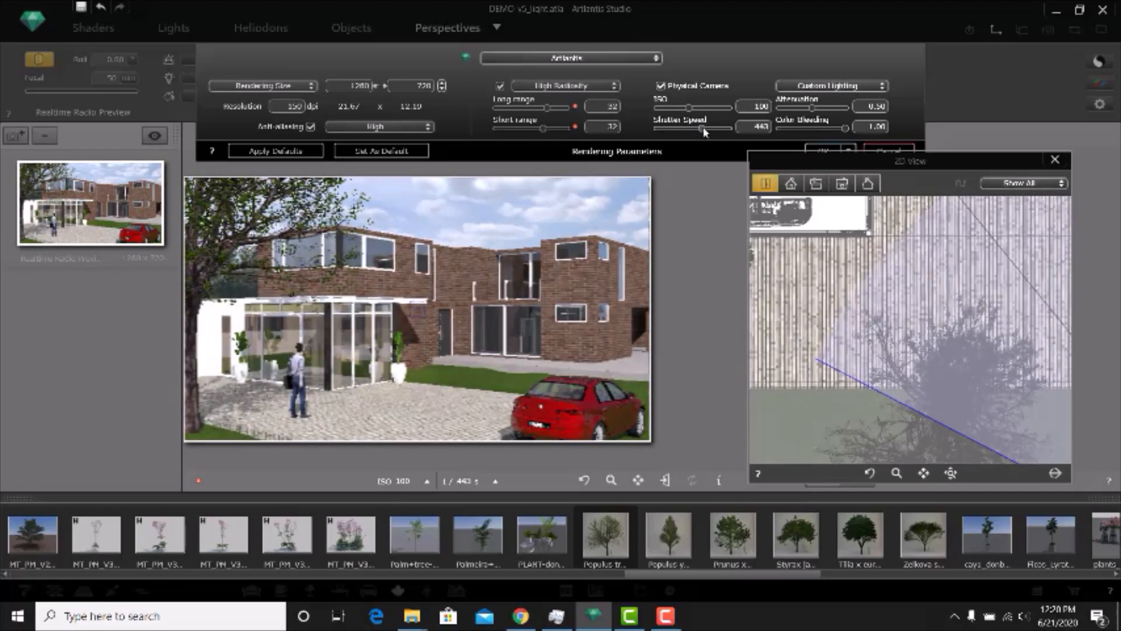
{"action": "left_click_drag", "start_coordinate": [704, 131], "coordinate": [705, 131]}
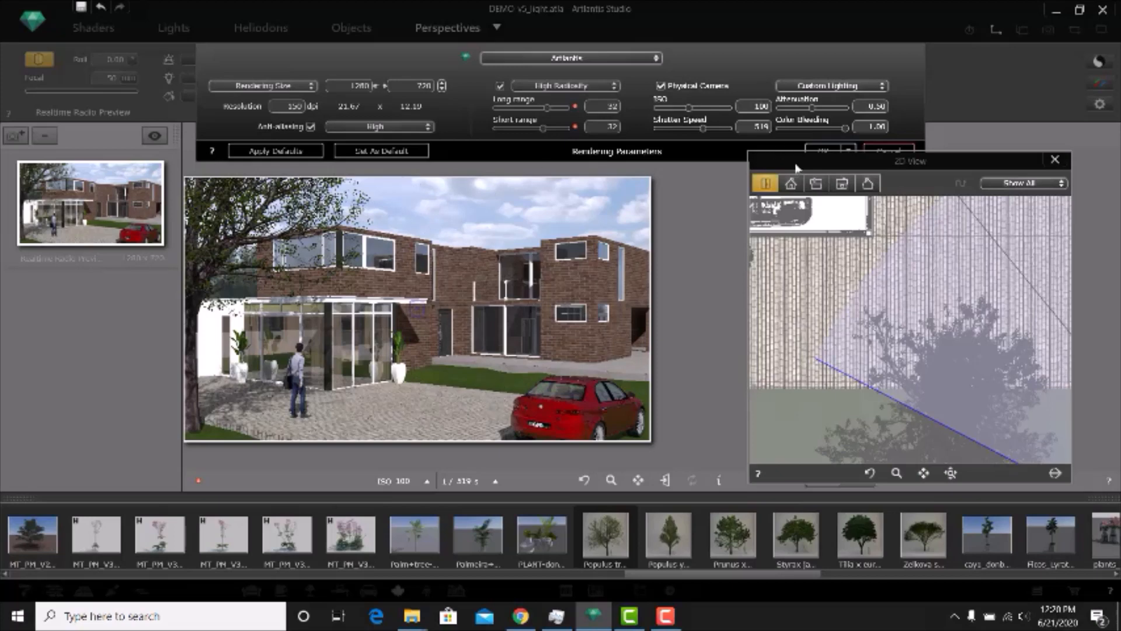
{"action": "left_click_drag", "start_coordinate": [797, 168], "coordinate": [774, 206]}
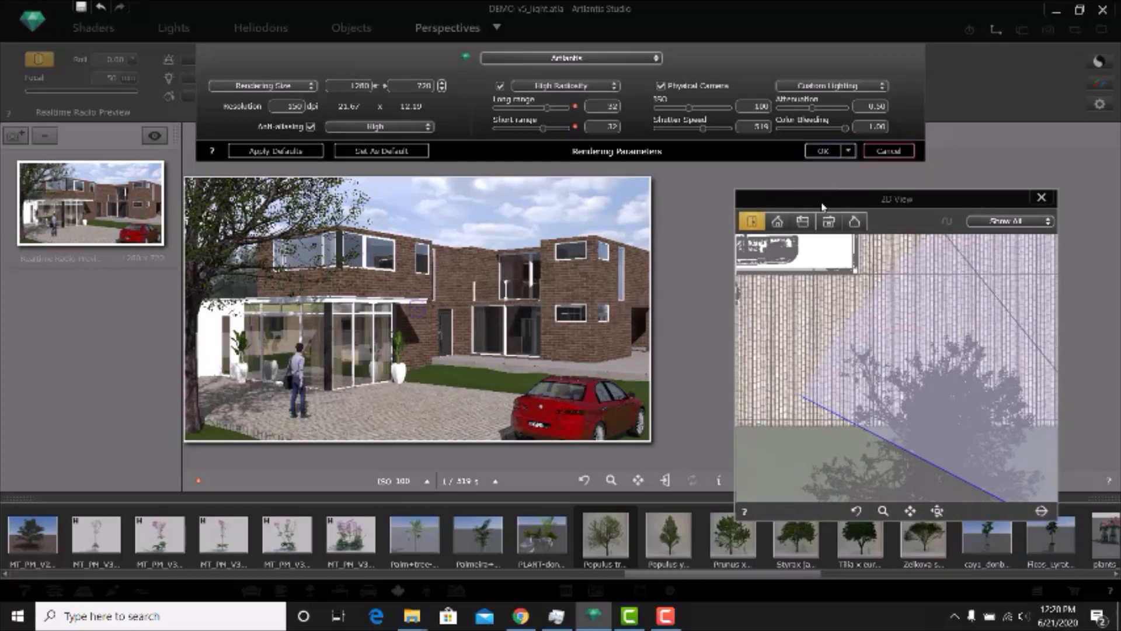
{"action": "left_click", "coordinate": [848, 151]}
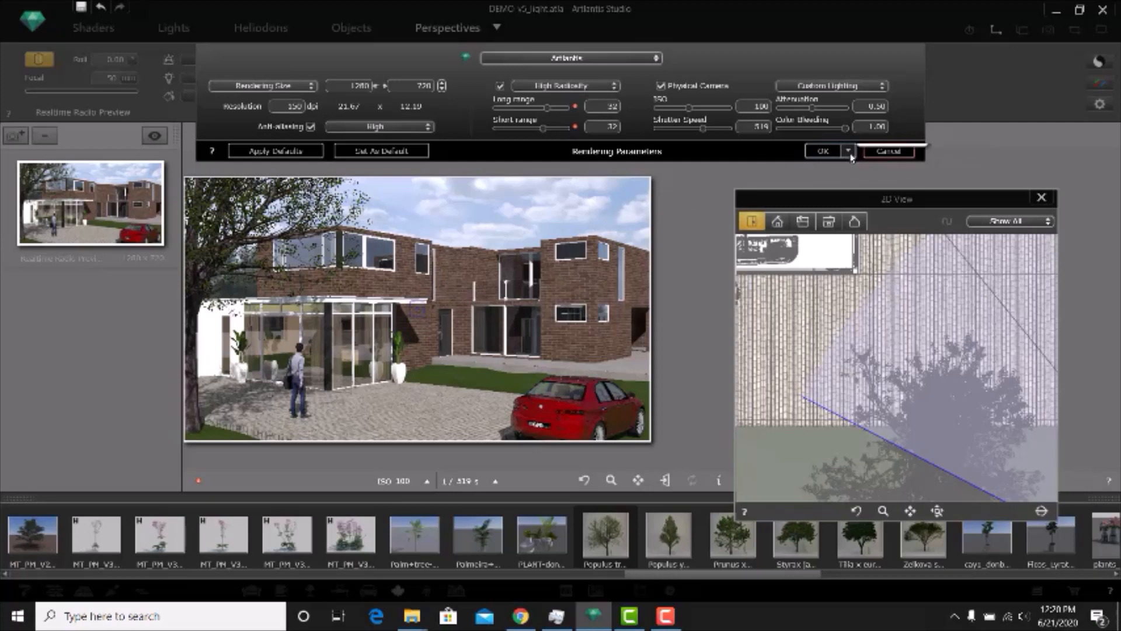
{"action": "left_click", "coordinate": [872, 173]}
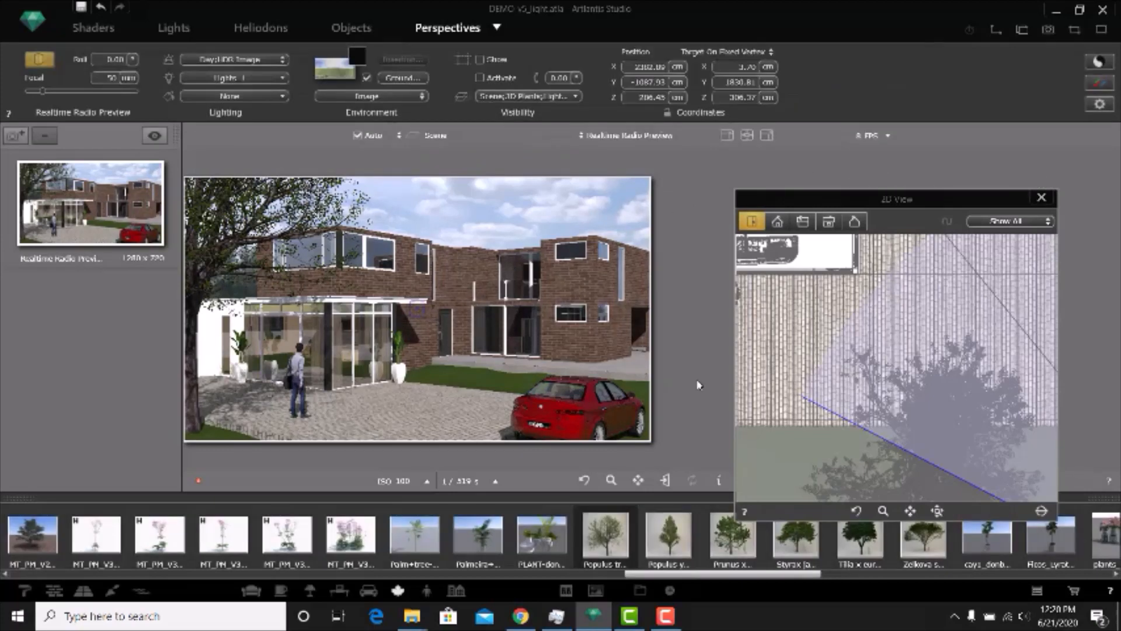
Step: Duplicate the Realtime Radio Preview perspective
{"action": "right_click", "coordinate": [107, 225]}
{"action": "left_click", "coordinate": [126, 321]}
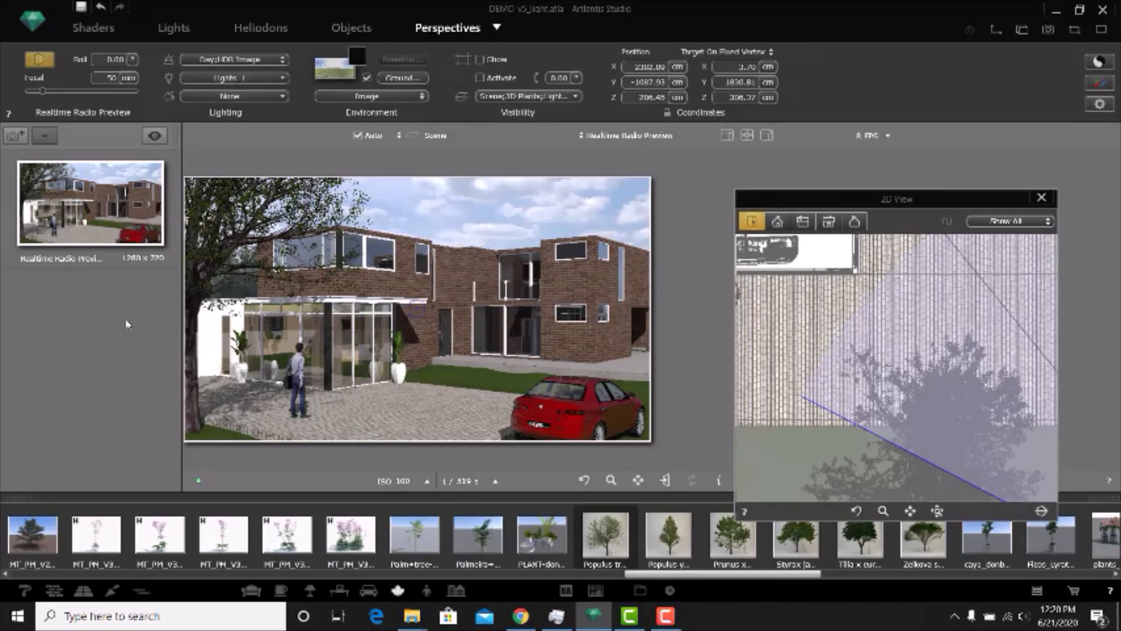
{"action": "scroll", "coordinate": [813, 365], "scroll_direction": "down", "scroll_amount": 2}
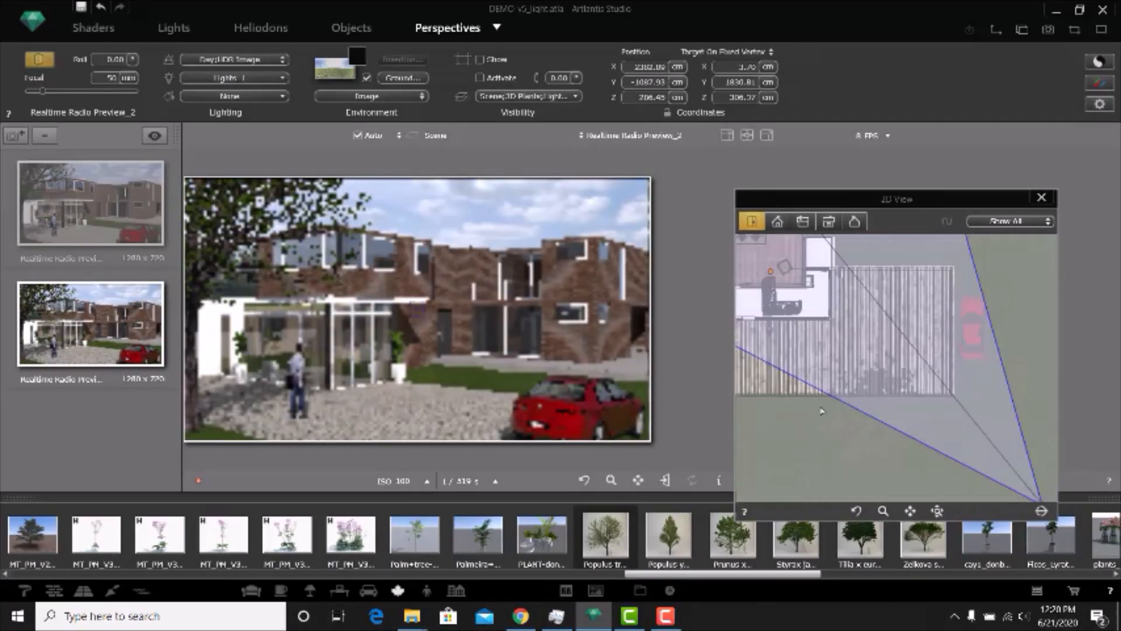
Step: Move the duplicated perspective's camera to about X 2382, Y 352 cm and its target to about X 163, Y 840 cm
{"action": "left_click_drag", "start_coordinate": [931, 457], "coordinate": [933, 352]}
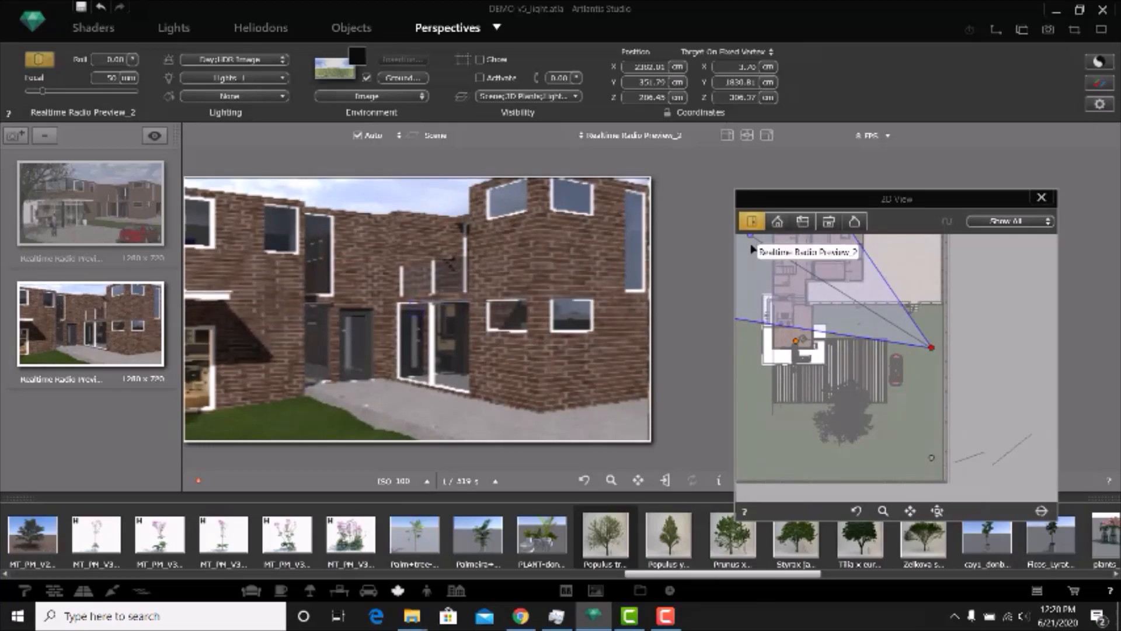
{"action": "left_click_drag", "start_coordinate": [751, 237], "coordinate": [763, 314]}
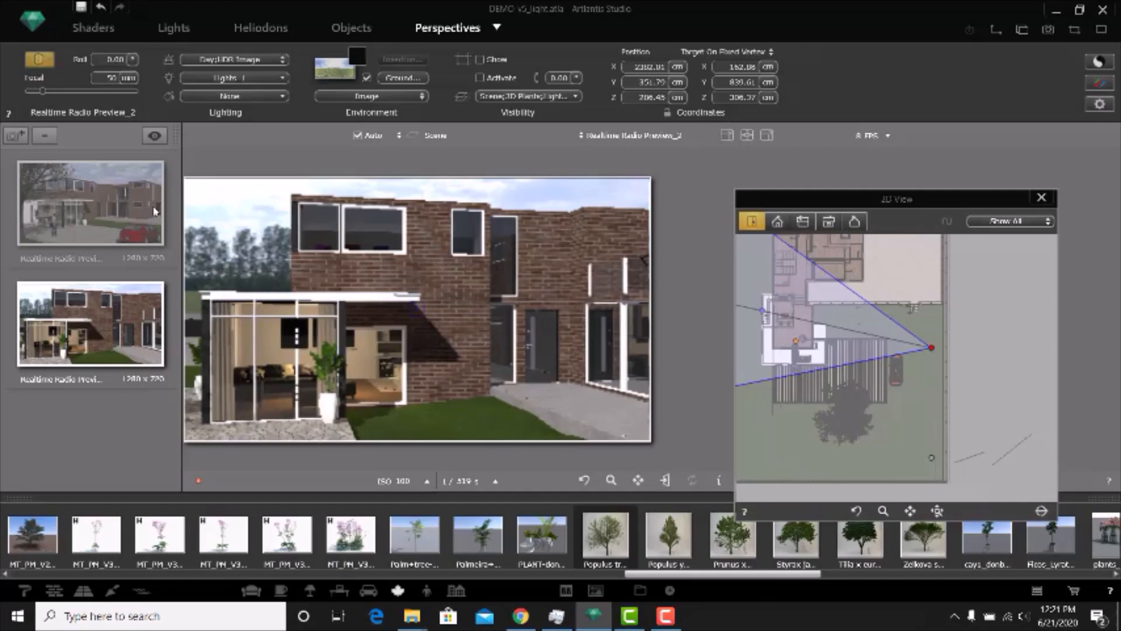
{"action": "left_click", "coordinate": [340, 29]}
{"action": "left_click", "coordinate": [261, 27]}
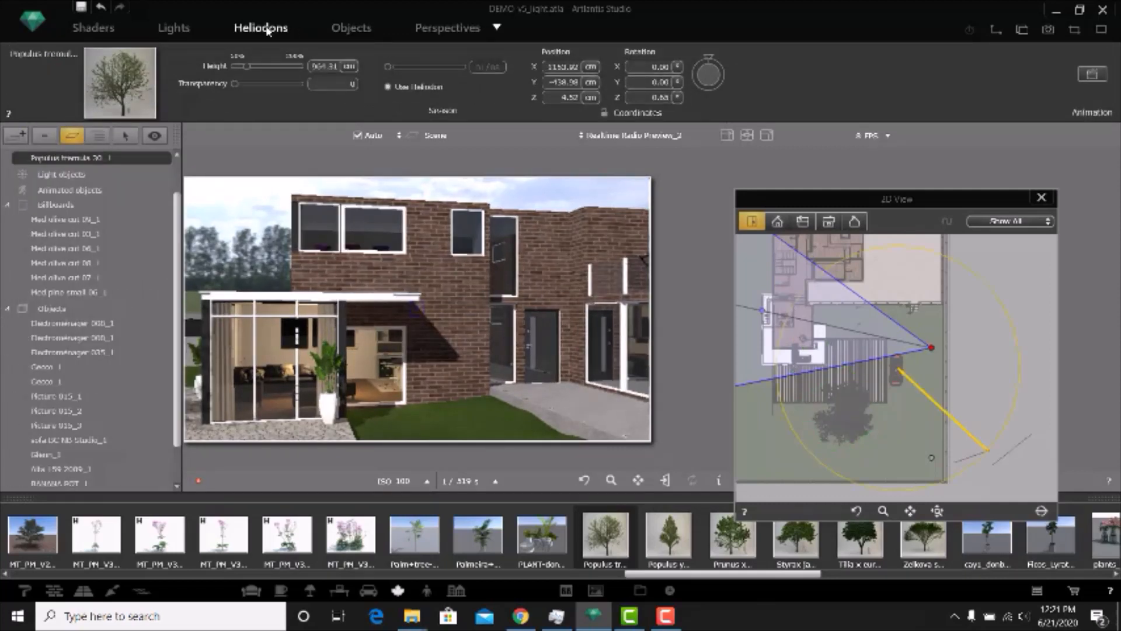
{"action": "left_click", "coordinate": [177, 28]}
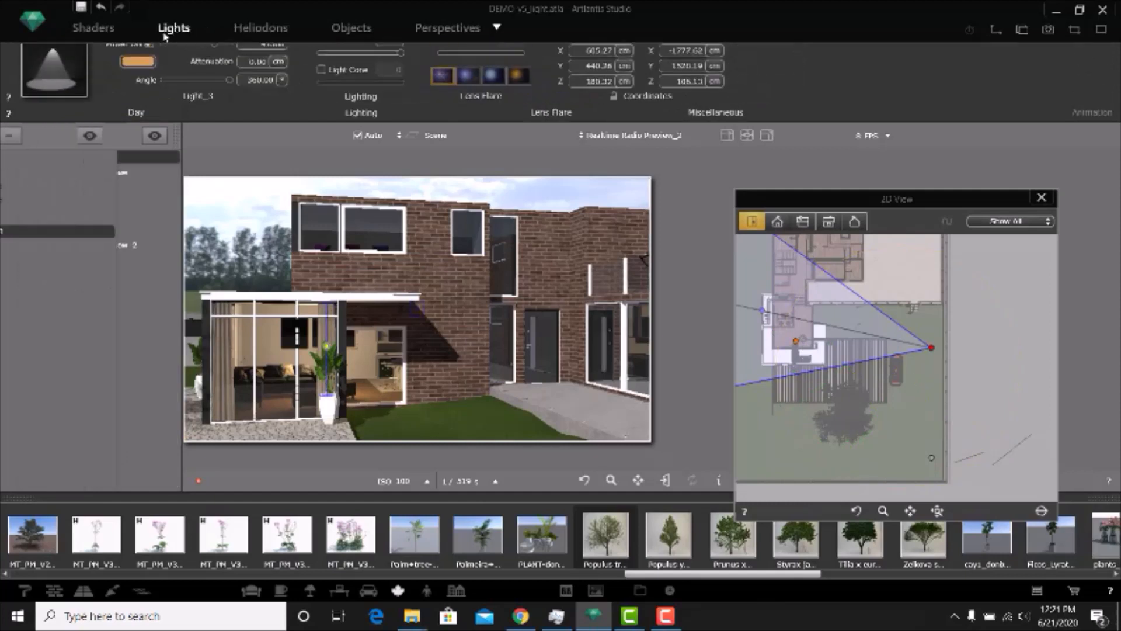
{"action": "left_click", "coordinate": [100, 28]}
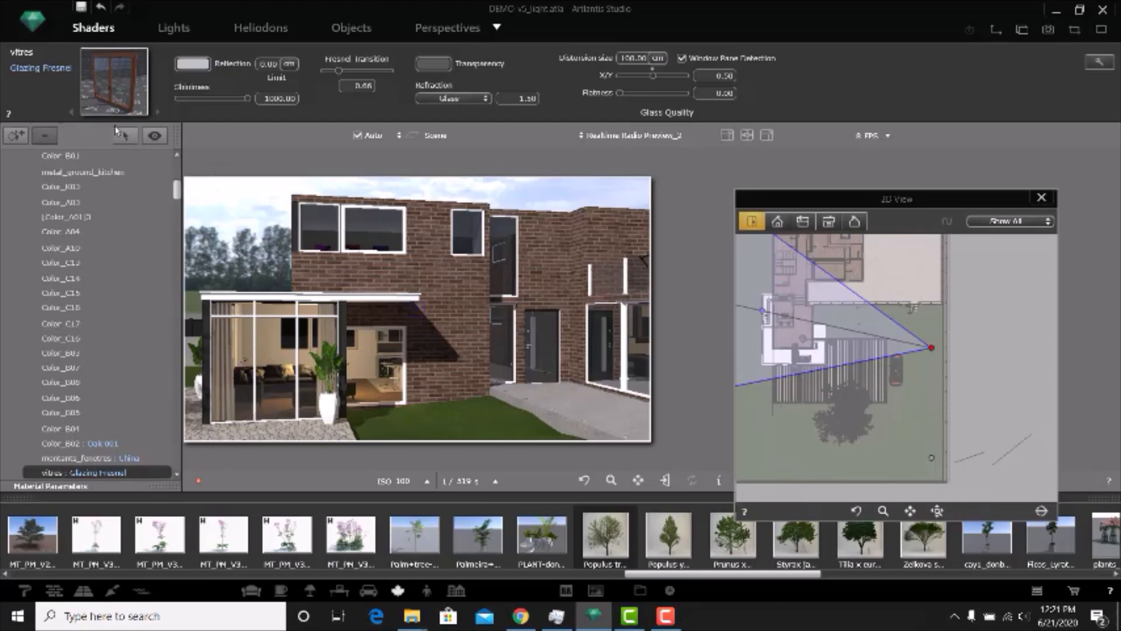
{"action": "left_click", "coordinate": [36, 28]}
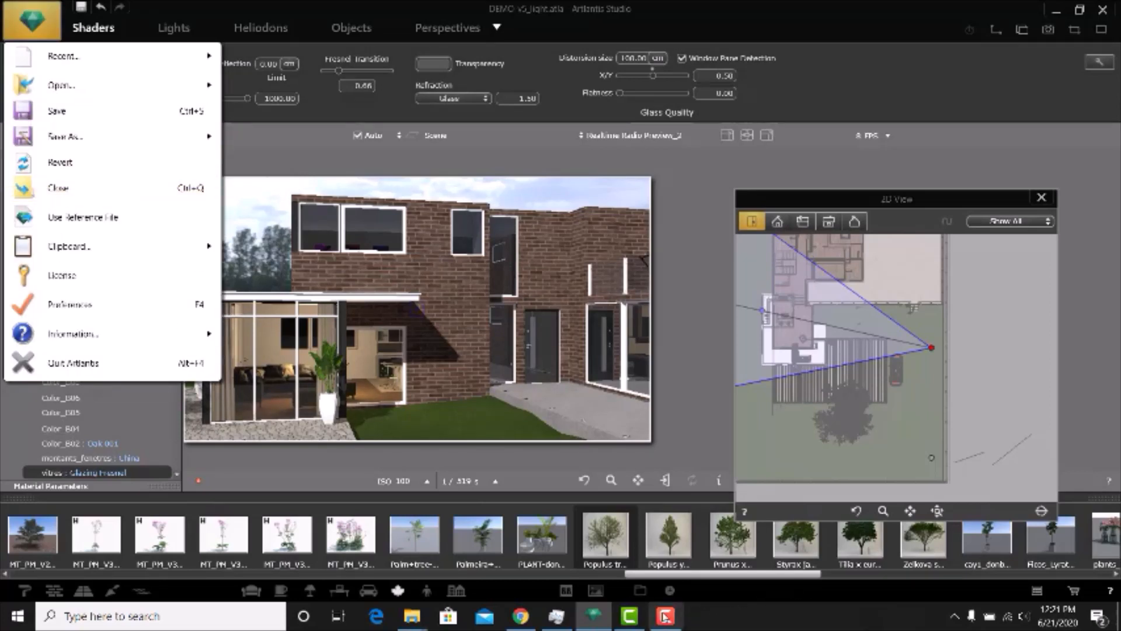
{"action": "left_click", "coordinate": [665, 616]}
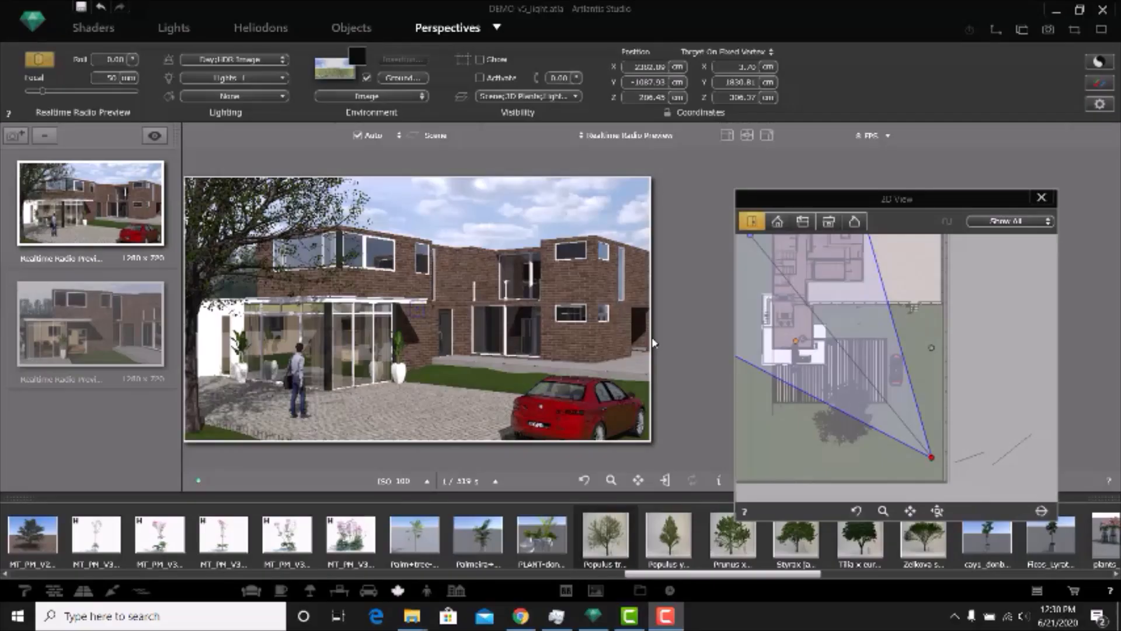
{"action": "left_click", "coordinate": [95, 27]}
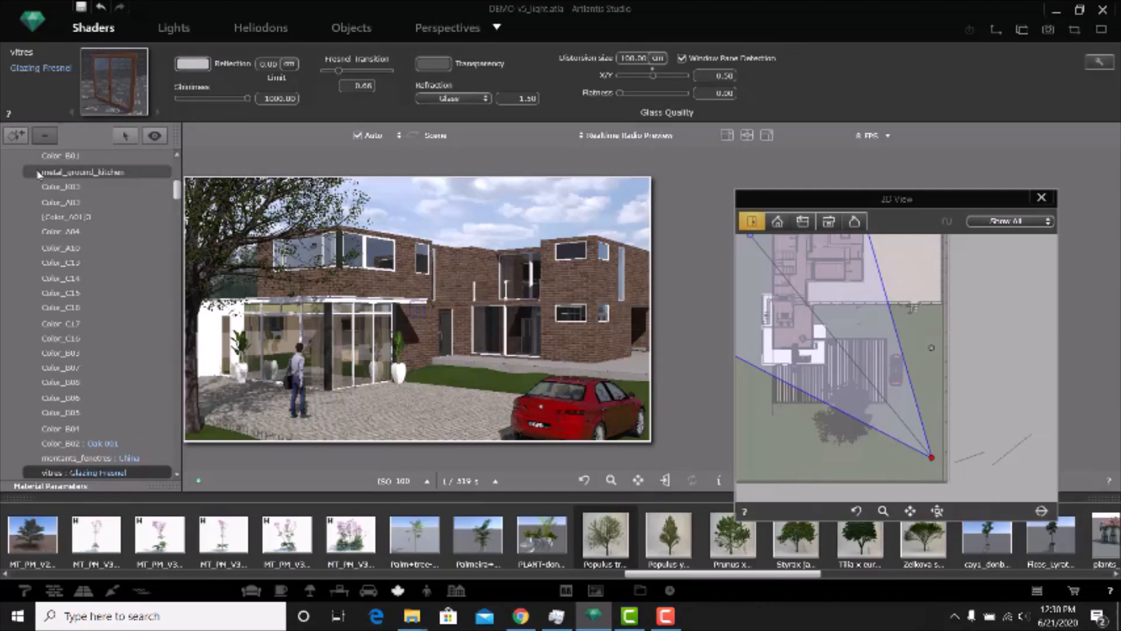
{"action": "left_click", "coordinate": [128, 138]}
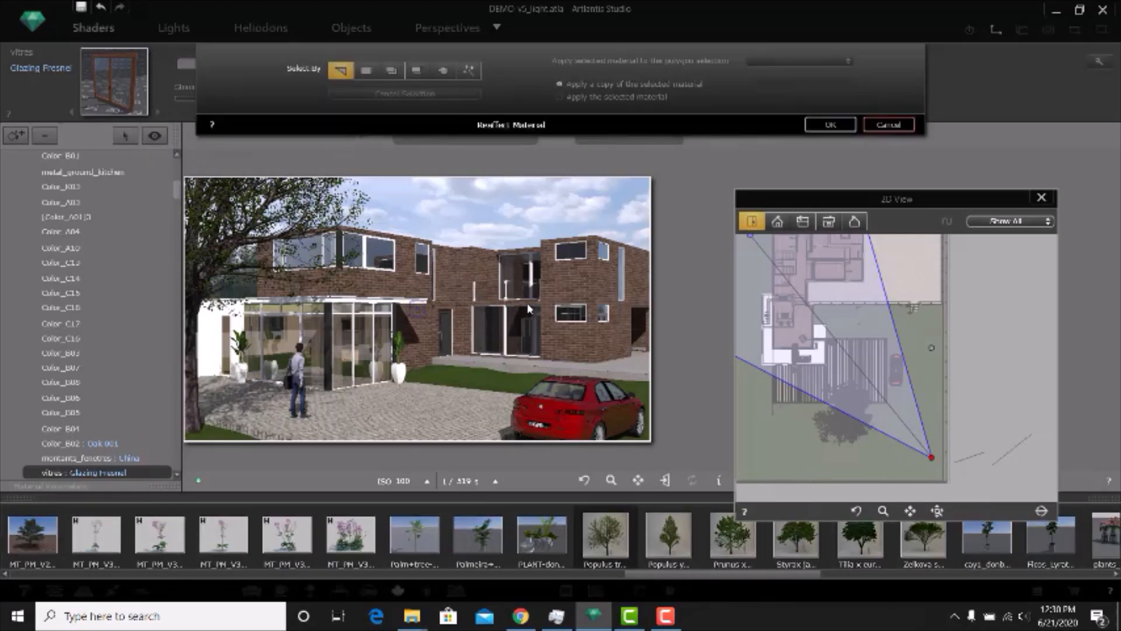
{"action": "left_click", "coordinate": [367, 70]}
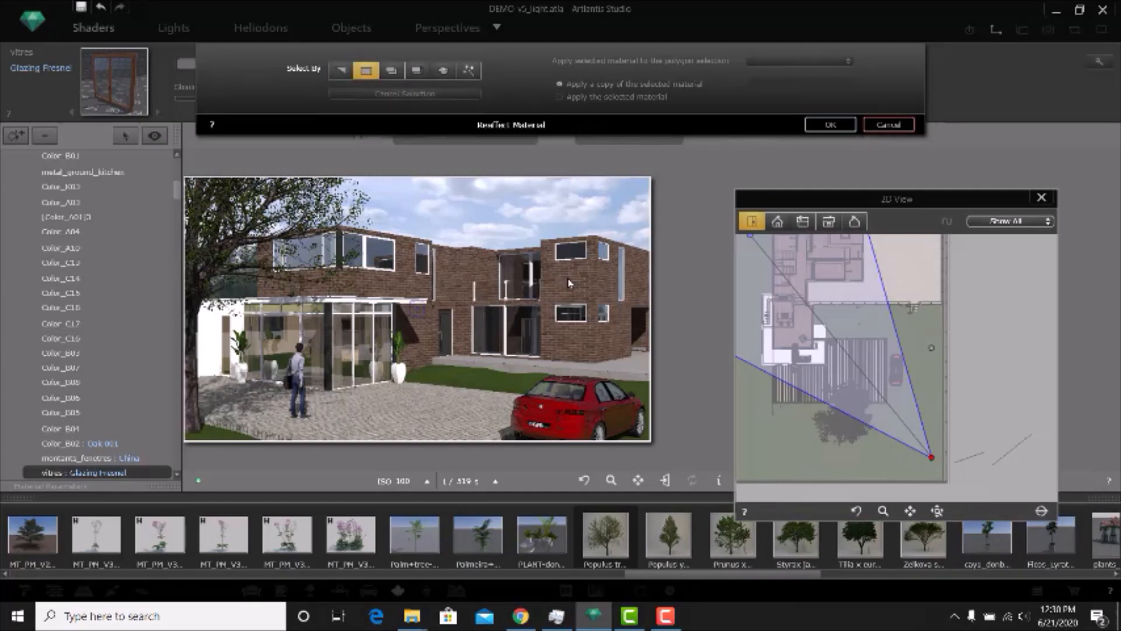
{"action": "left_click", "coordinate": [570, 284]}
{"action": "left_click", "coordinate": [565, 339]}
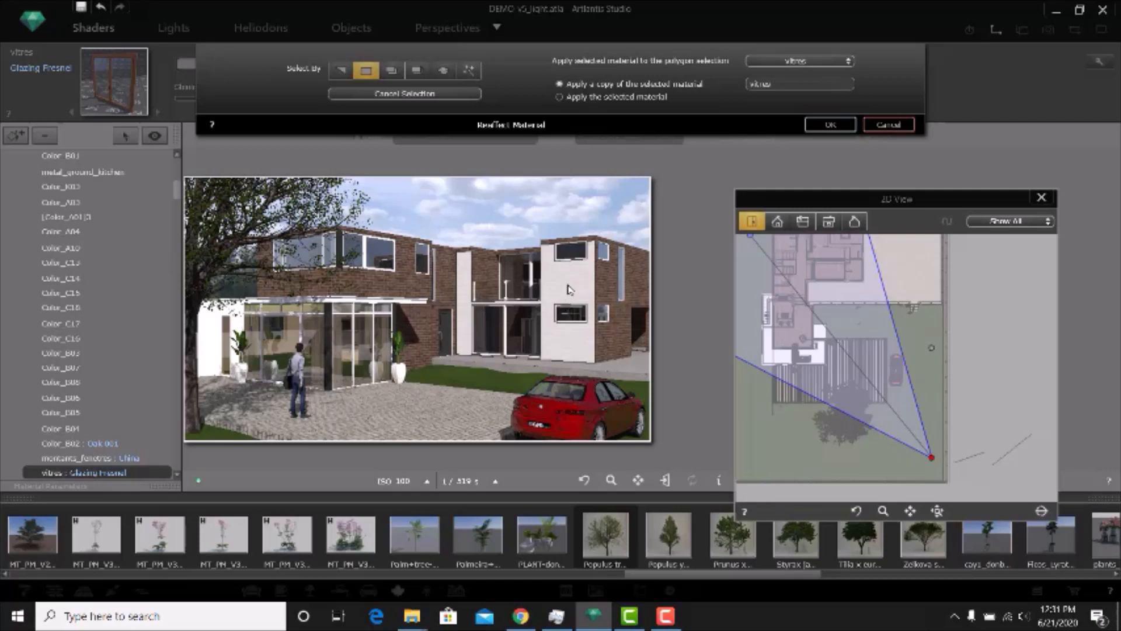
{"action": "left_click", "coordinate": [880, 127]}
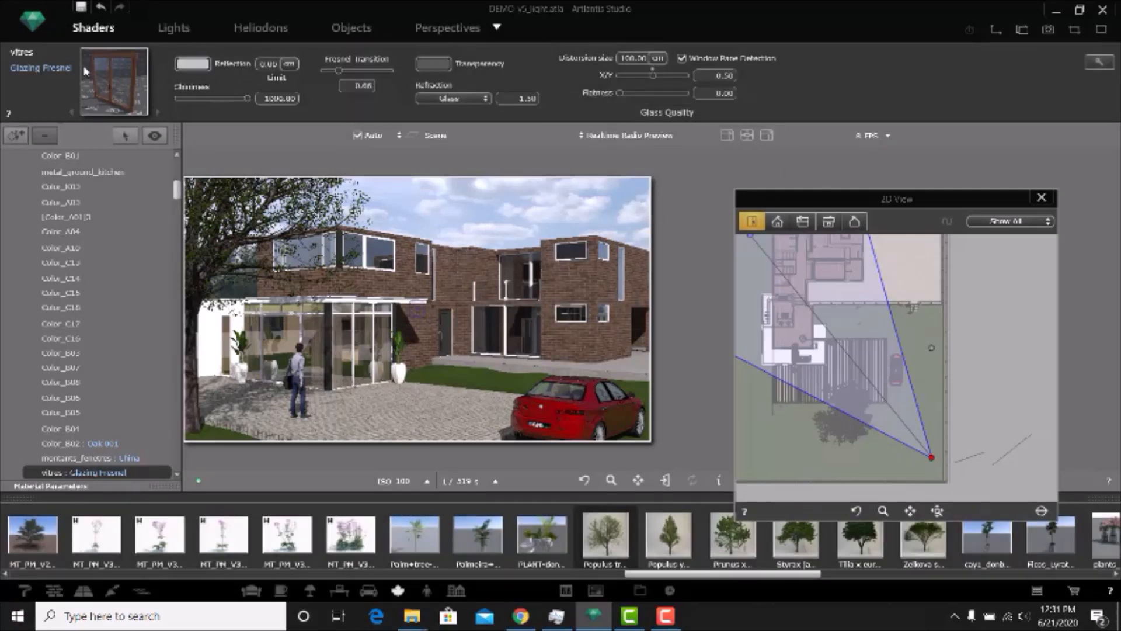
{"action": "left_click", "coordinate": [125, 136]}
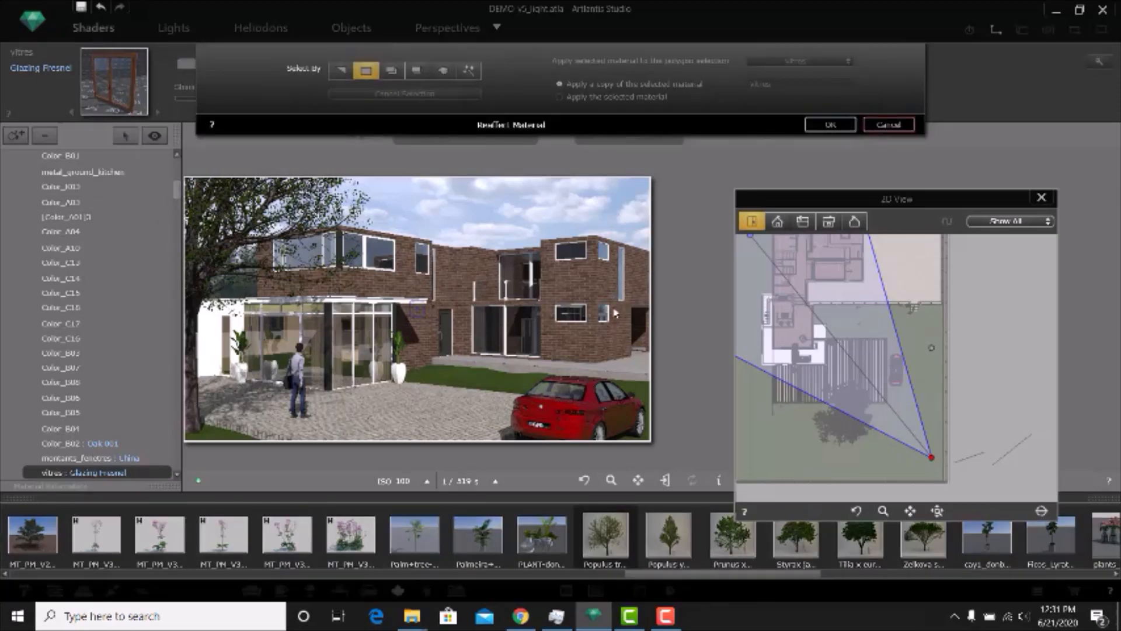
{"action": "left_click", "coordinate": [599, 287]}
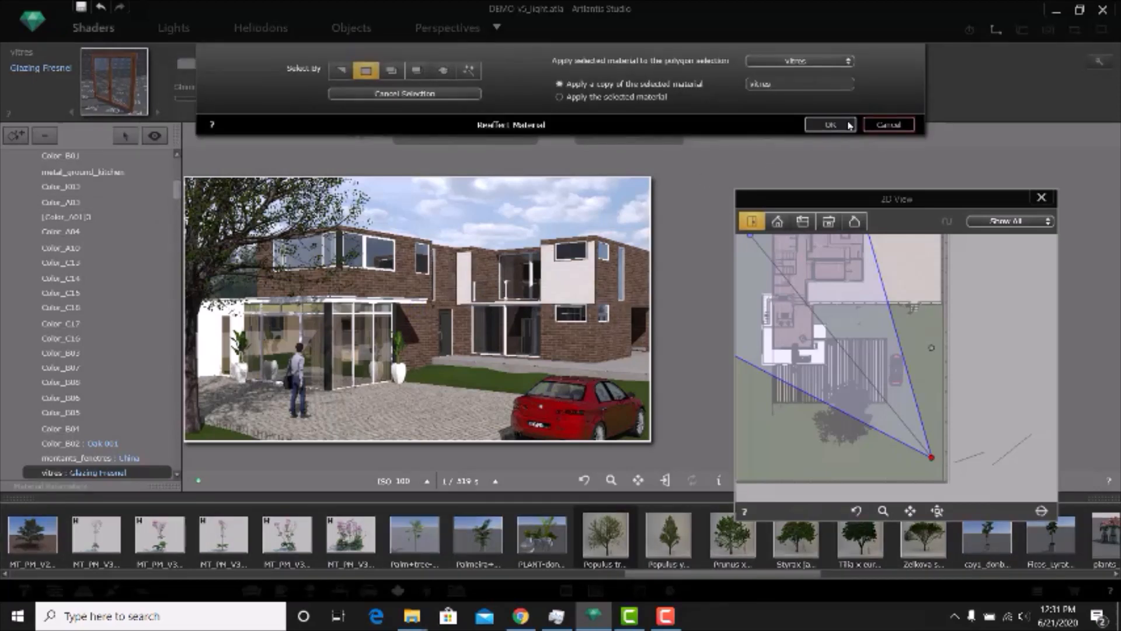
{"action": "left_click", "coordinate": [880, 124]}
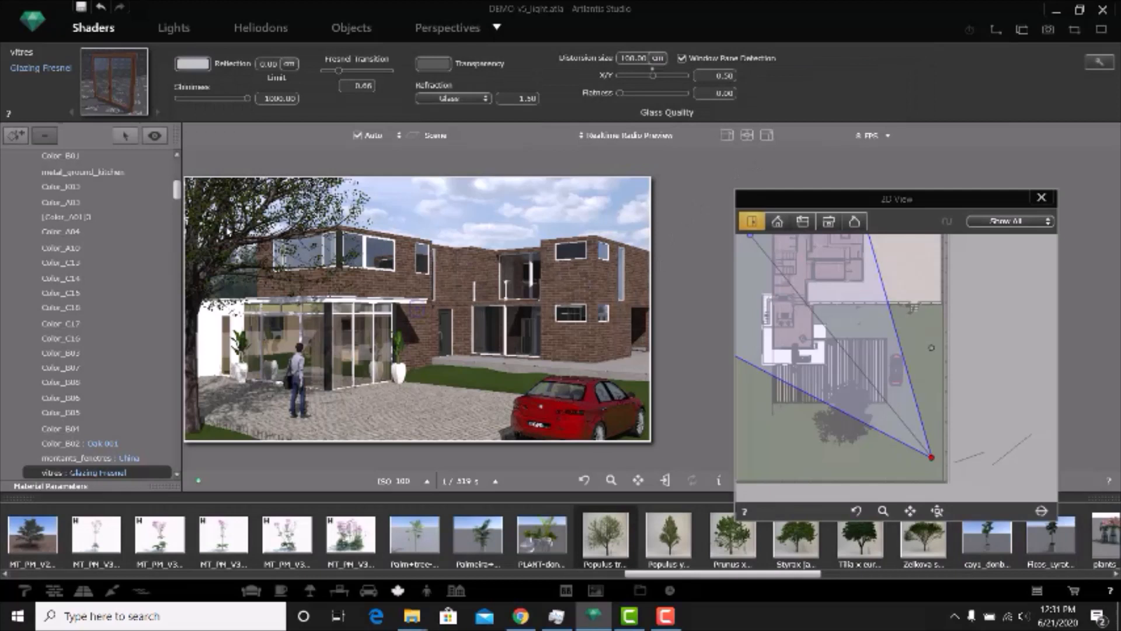
Step: Reassign the end wall's upper and lower brick faces to a copy of vitres and apply the exterior wall's Coating 003 shader to them
{"action": "left_click", "coordinate": [125, 136]}
{"action": "left_click", "coordinate": [630, 285]}
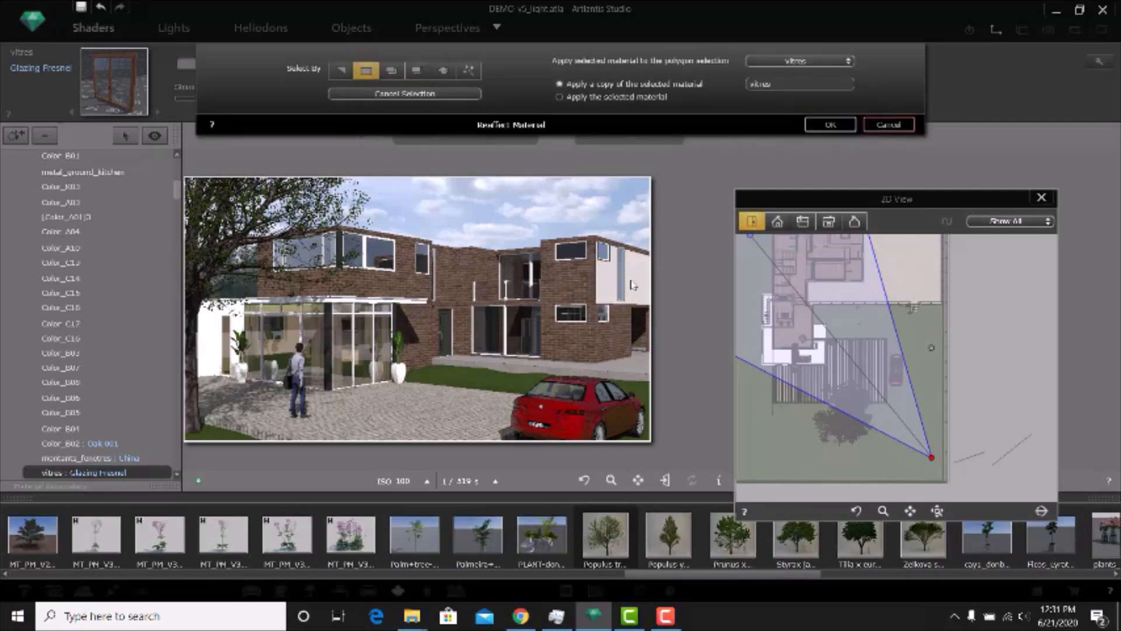
{"action": "left_click", "coordinate": [621, 338]}
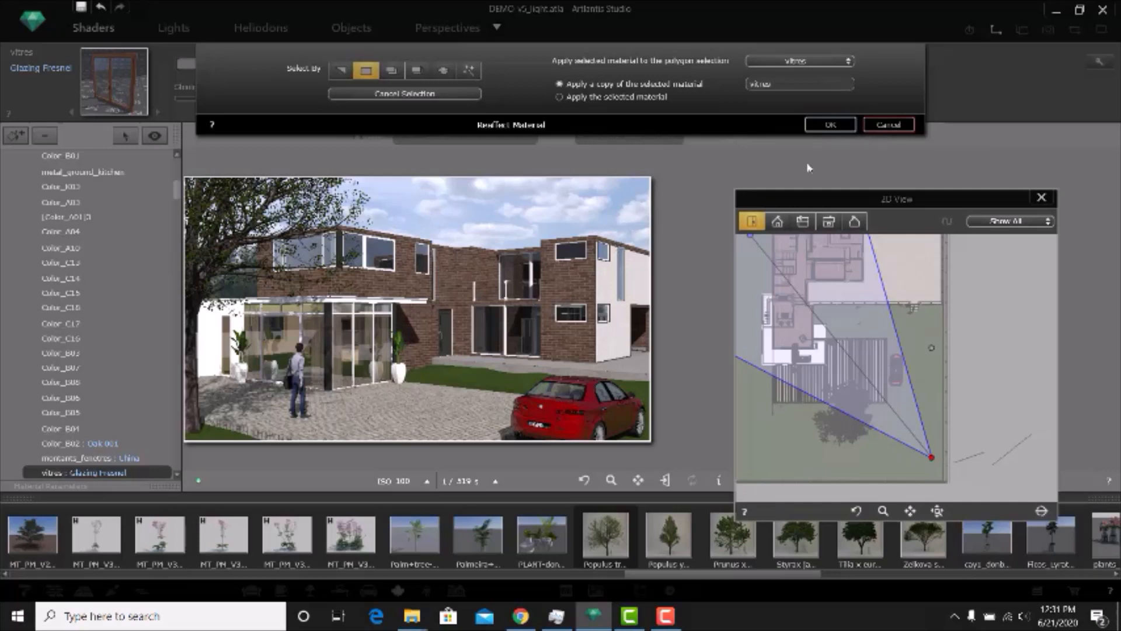
{"action": "left_click", "coordinate": [830, 124]}
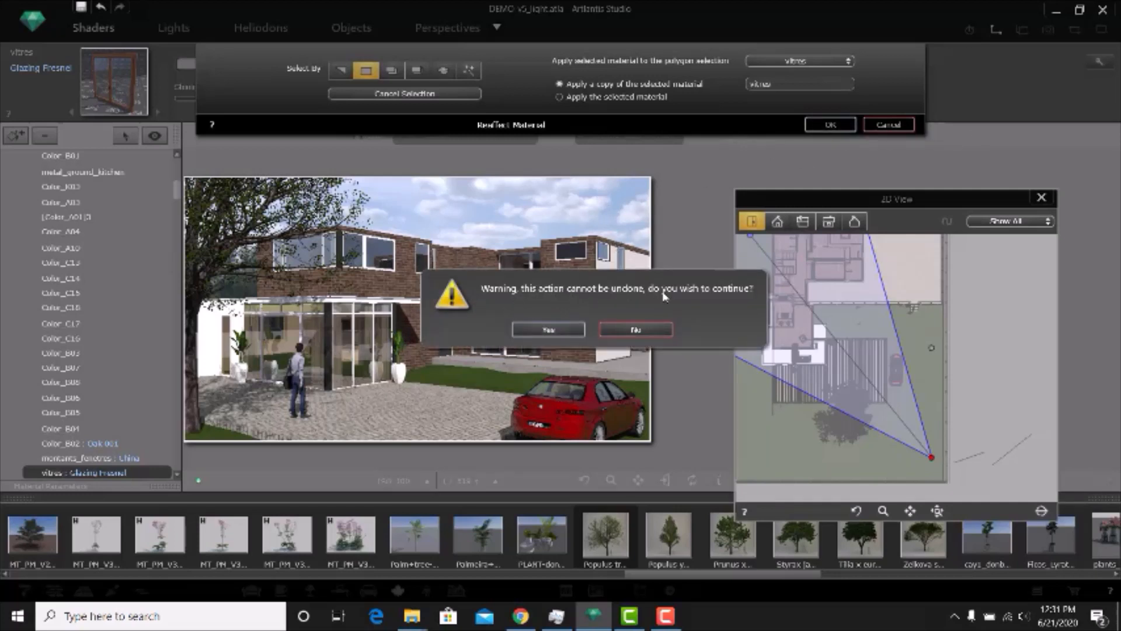
{"action": "left_click", "coordinate": [548, 331]}
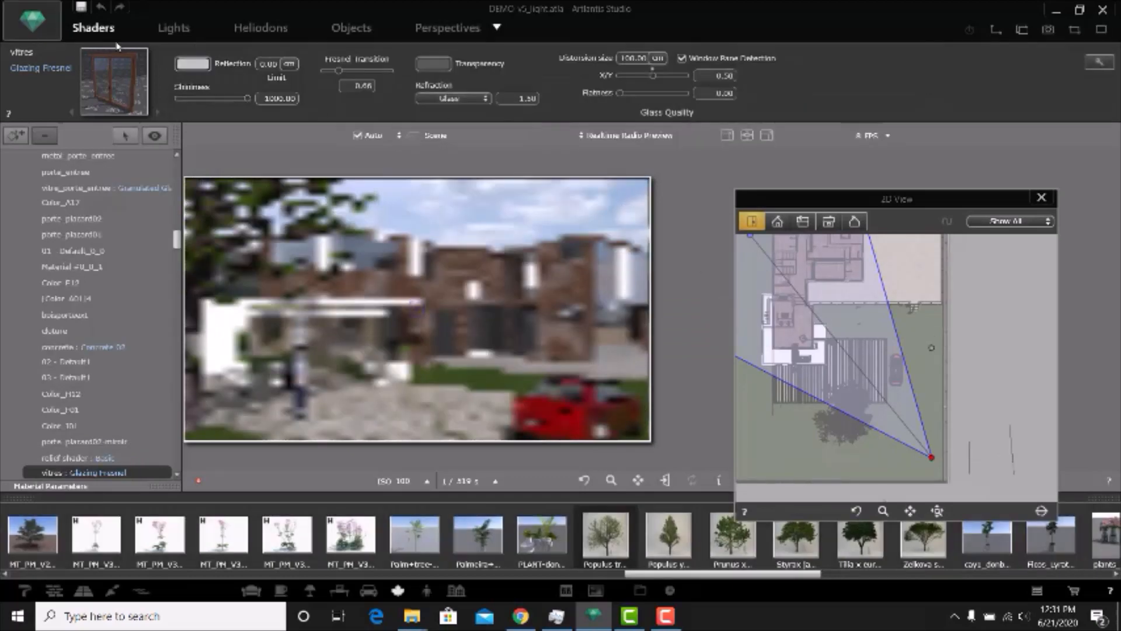
{"action": "left_click", "coordinate": [209, 337]}
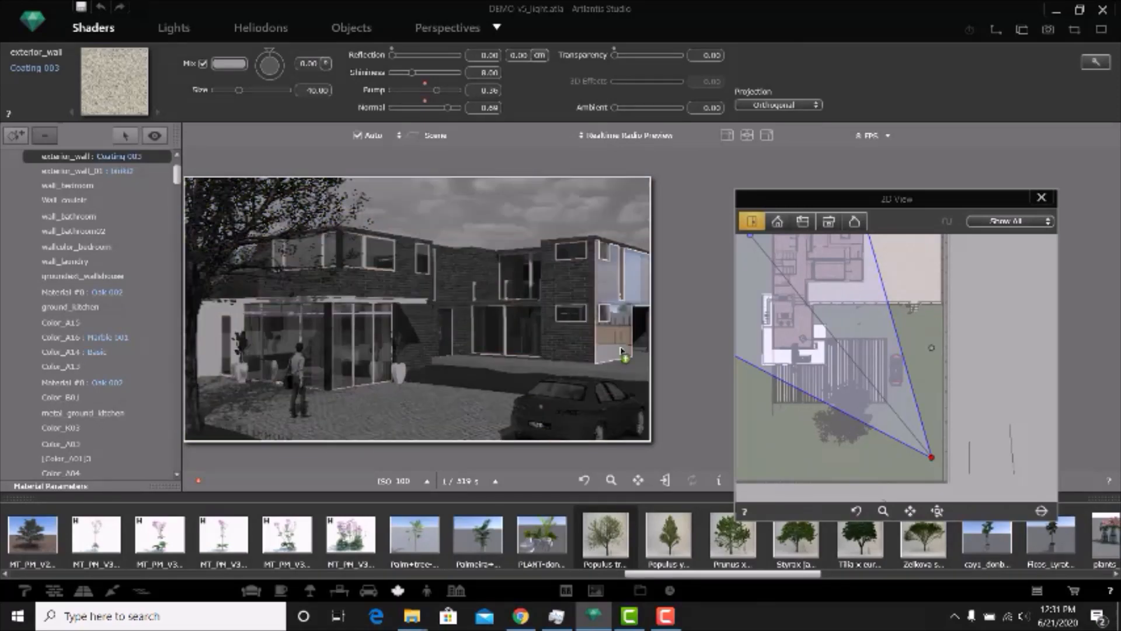
{"action": "left_click", "coordinate": [622, 353]}
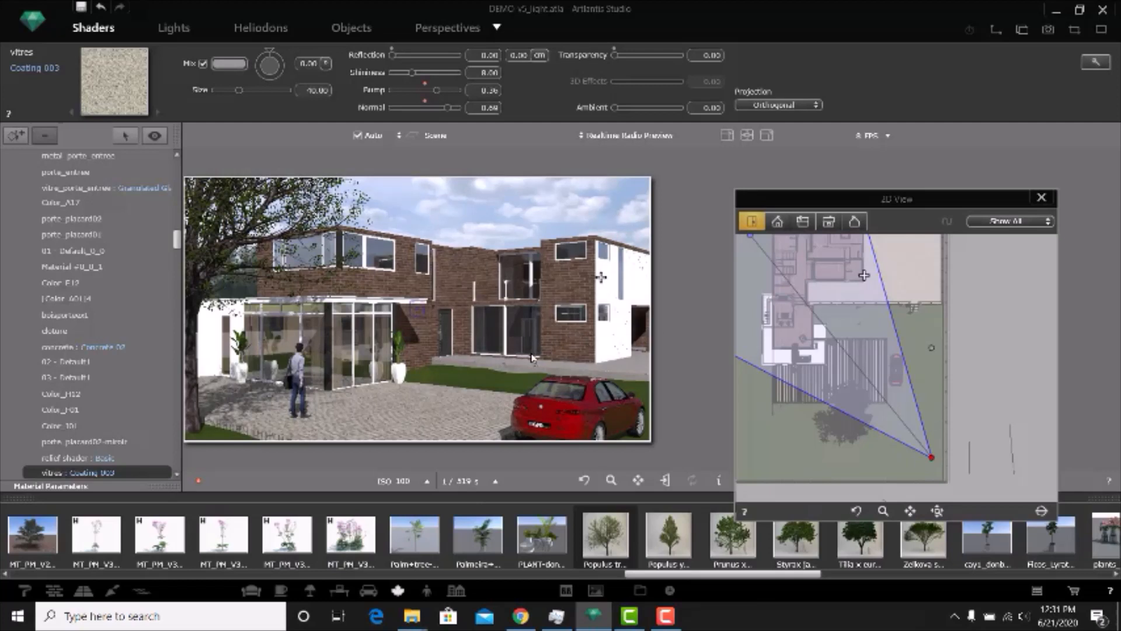
Step: Lower the Day heliodon's sun power to -29
{"action": "left_click", "coordinate": [451, 29]}
{"action": "left_click", "coordinate": [257, 27]}
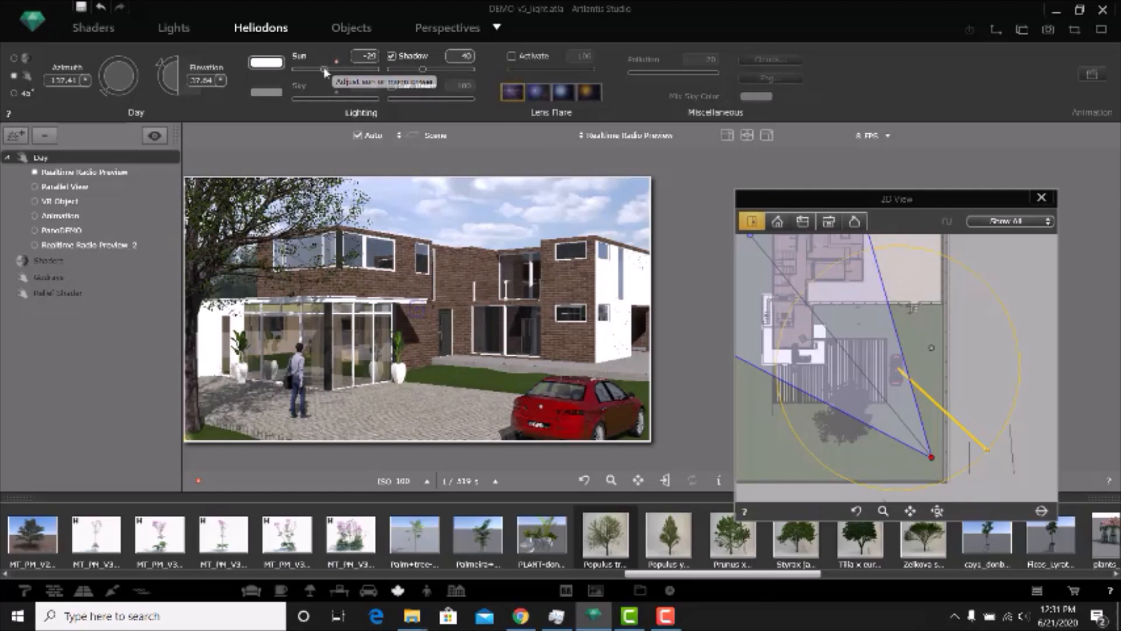
{"action": "left_click_drag", "start_coordinate": [337, 69], "coordinate": [325, 70]}
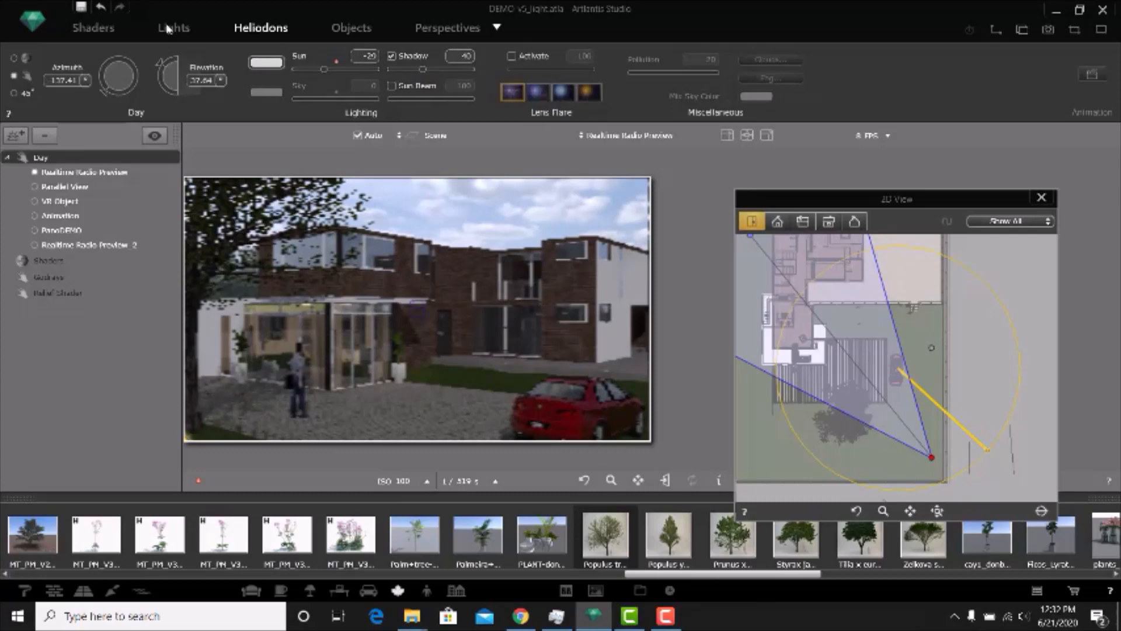
Step: Lower the lighting strength of the perspective's HDR background image to its minimum of -100
{"action": "left_click", "coordinate": [443, 28]}
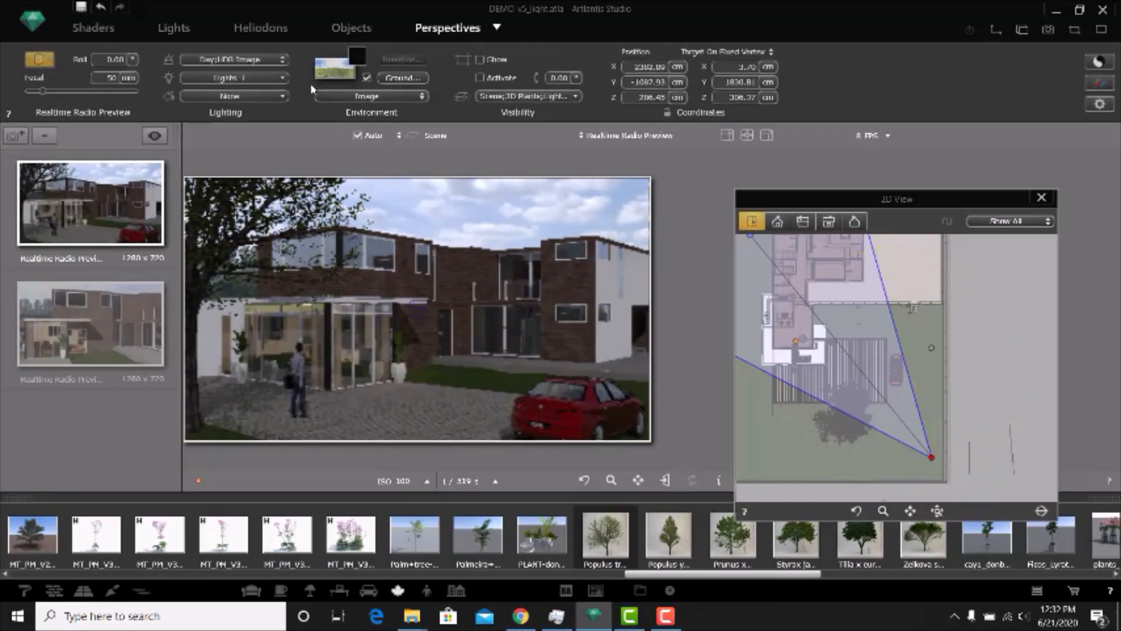
{"action": "left_click", "coordinate": [326, 71]}
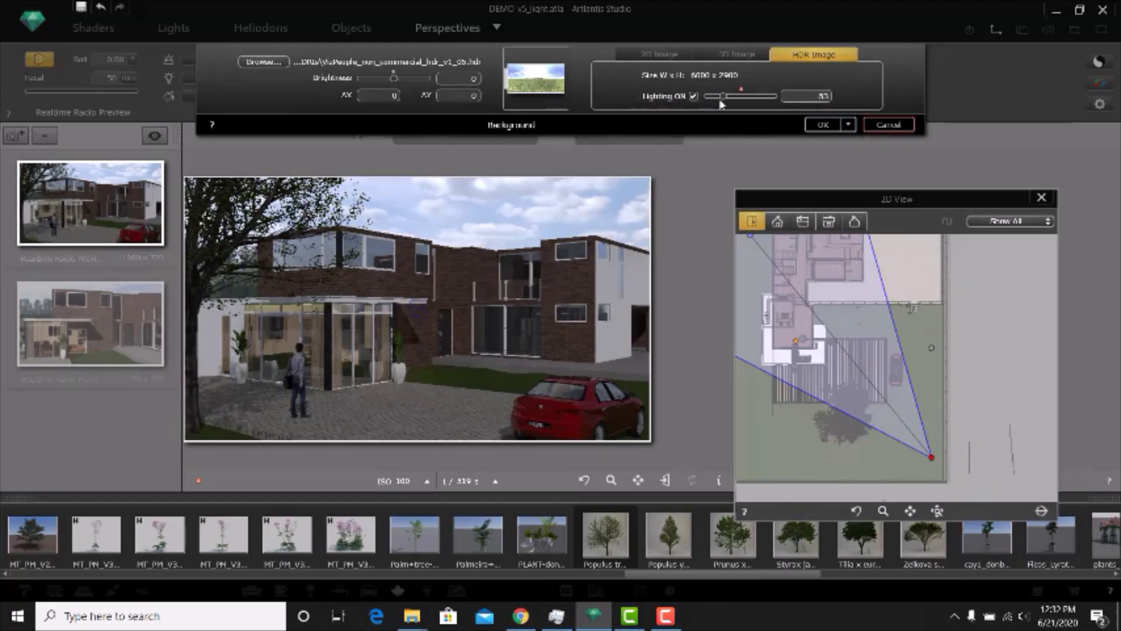
{"action": "left_click_drag", "start_coordinate": [718, 101], "coordinate": [698, 101]}
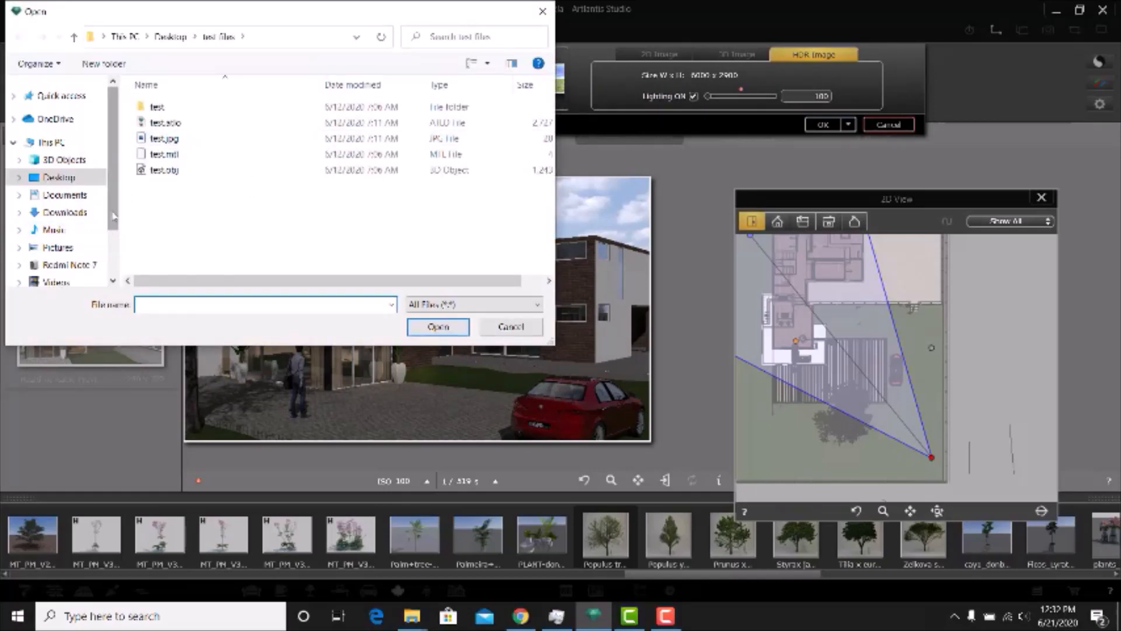
Step: Replace the HDR background with VizPeople_non_commercial_hdr_v1_10.hdr from the DESKTOP2\3DM\HDRIs folder on MY FILES (Z:)
{"action": "scroll", "coordinate": [105, 216], "scroll_direction": "down", "scroll_amount": 3}
{"action": "left_click", "coordinate": [65, 241]}
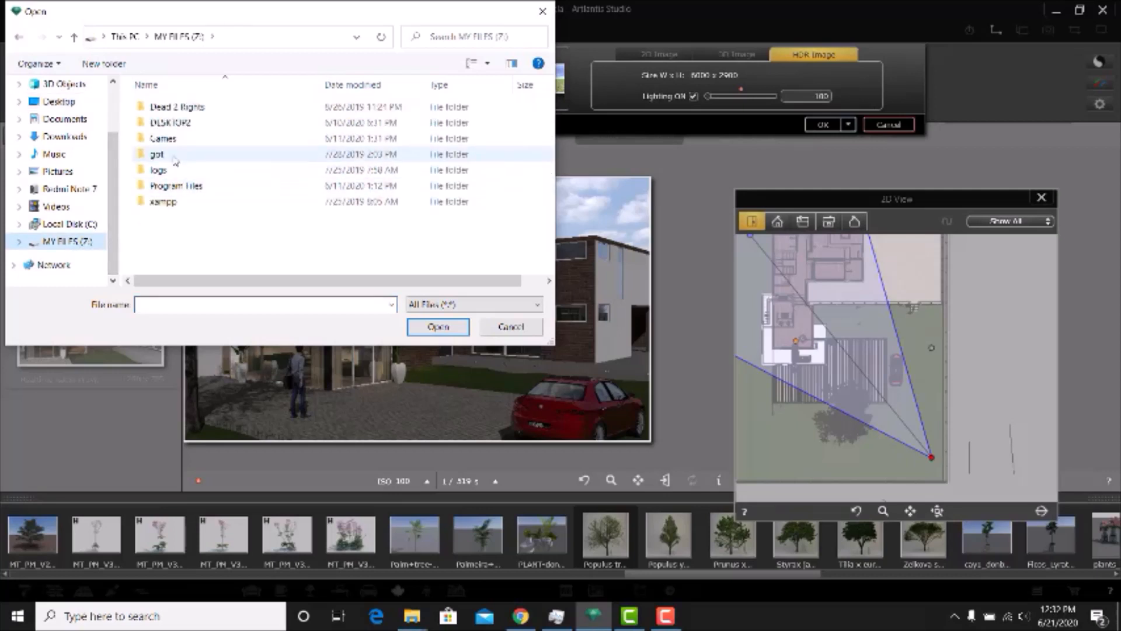
{"action": "double_click", "coordinate": [163, 123]}
{"action": "scroll", "coordinate": [196, 239], "scroll_direction": "down", "scroll_amount": 7}
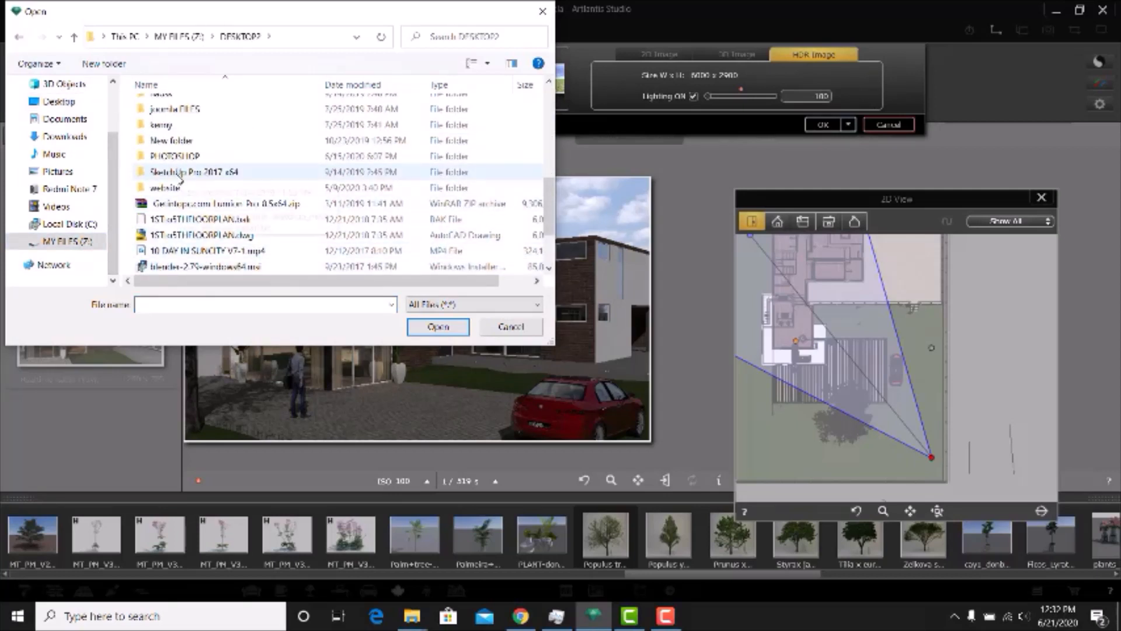
{"action": "scroll", "coordinate": [178, 175], "scroll_direction": "up", "scroll_amount": 7}
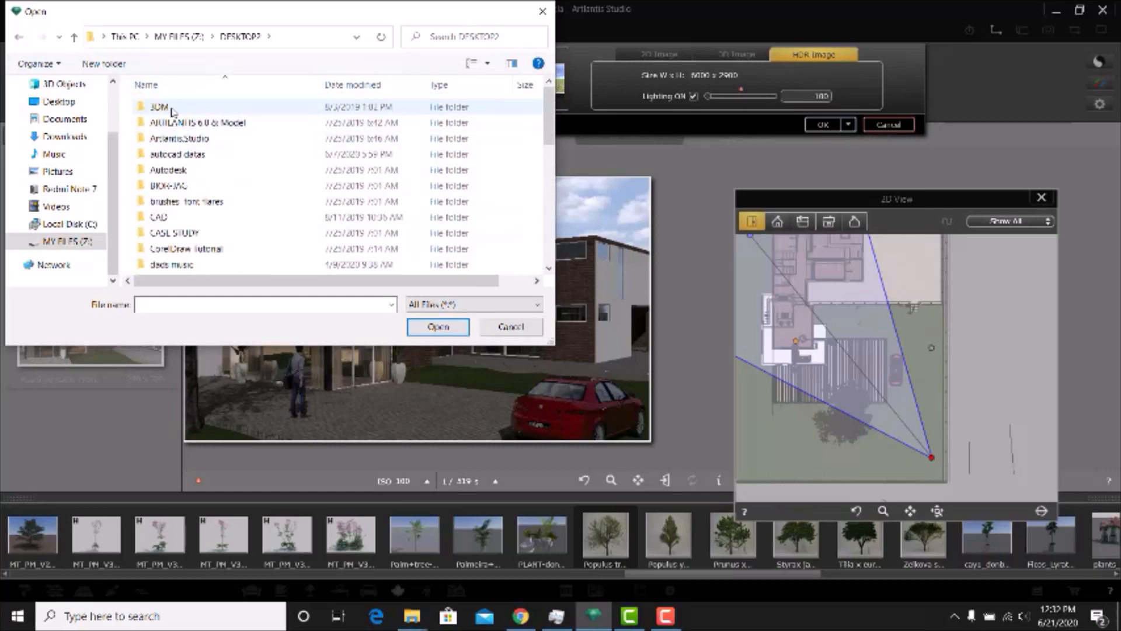
{"action": "double_click", "coordinate": [173, 110]}
{"action": "double_click", "coordinate": [172, 138]}
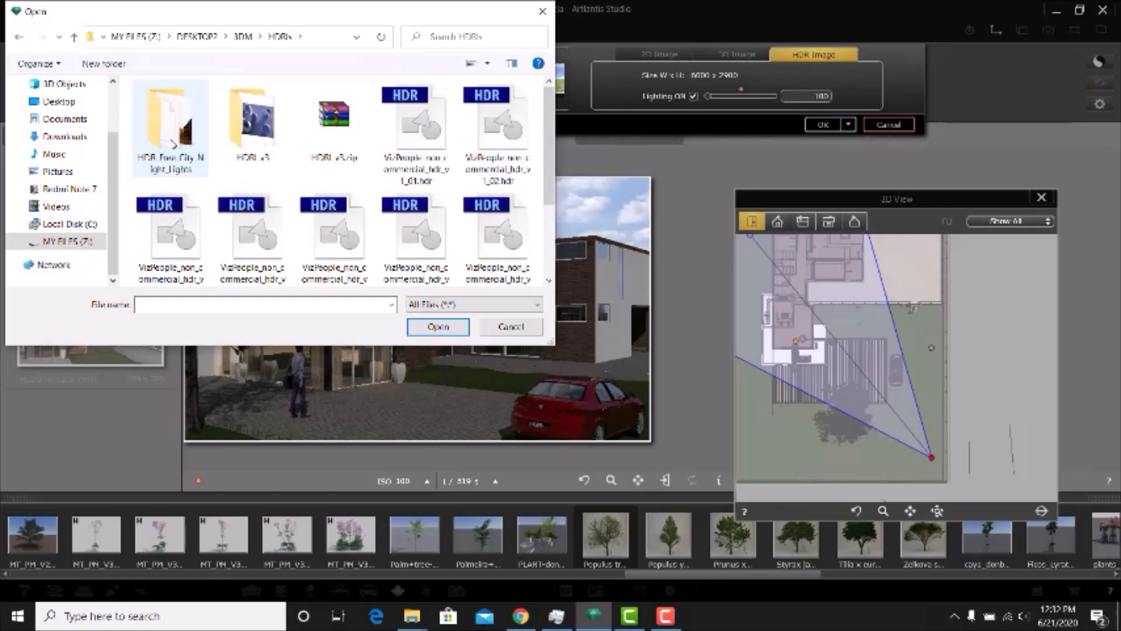
{"action": "scroll", "coordinate": [385, 257], "scroll_direction": "down", "scroll_amount": 2}
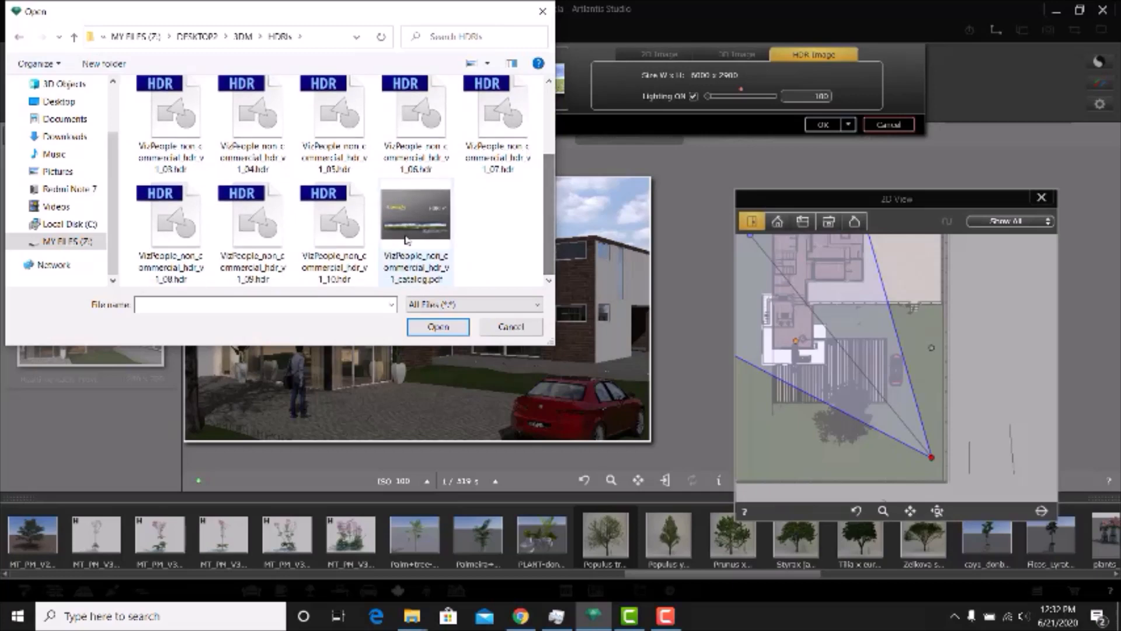
{"action": "left_click", "coordinate": [347, 267]}
{"action": "left_click", "coordinate": [439, 327]}
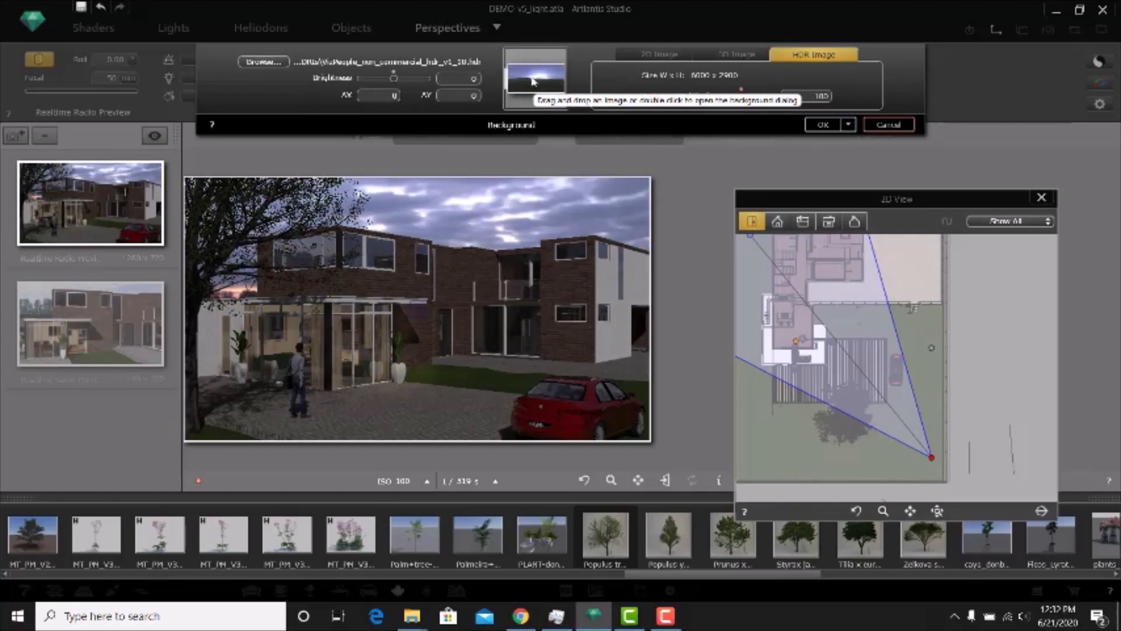
Step: Shift the HDR sky image in the view to offsets ΔX 1 and ΔY -1
{"action": "left_click_drag", "start_coordinate": [477, 216], "coordinate": [477, 212]}
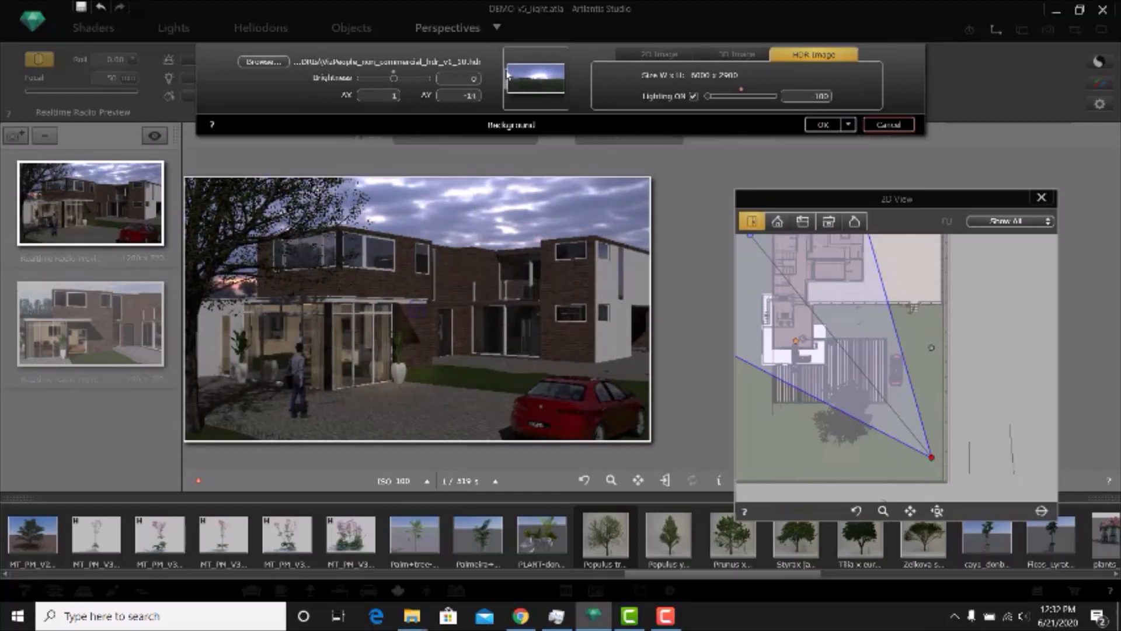
{"action": "left_click_drag", "start_coordinate": [456, 218], "coordinate": [458, 215]}
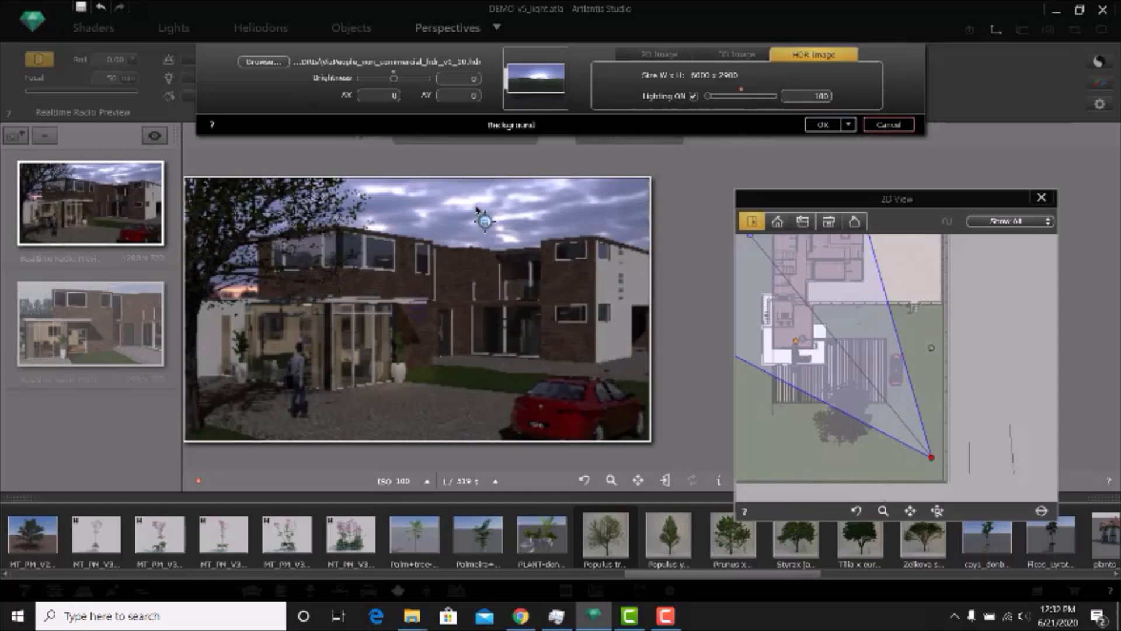
{"action": "left_click_drag", "start_coordinate": [477, 206], "coordinate": [471, 216]}
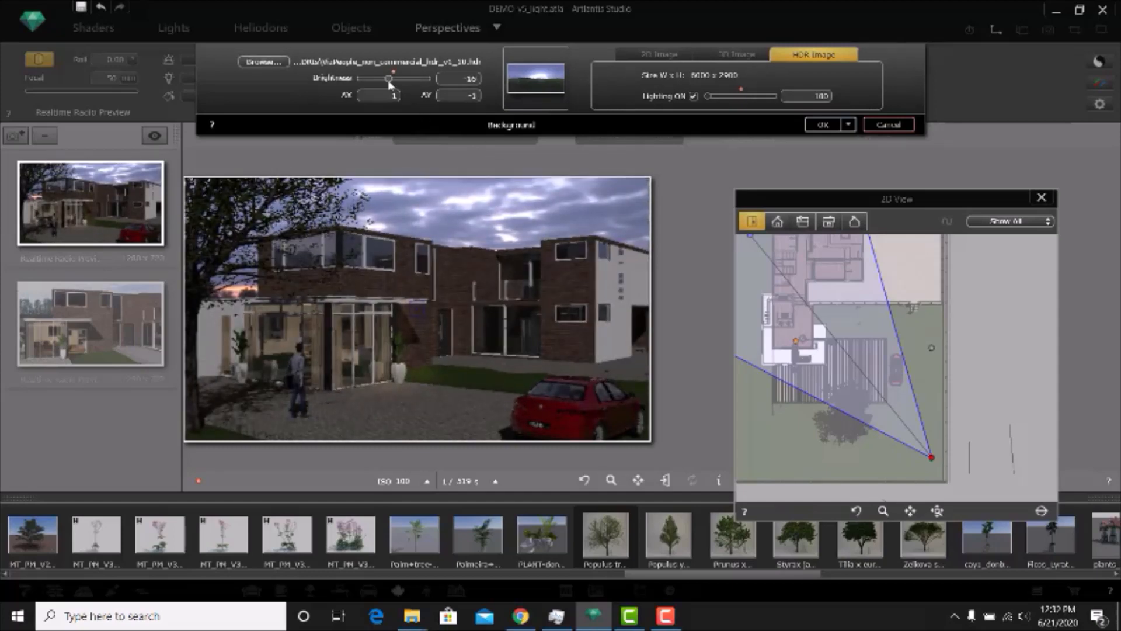
Step: Set the HDR background image's brightness to -16 and accept the background settings for this perspective only
{"action": "left_click_drag", "start_coordinate": [393, 78], "coordinate": [389, 80]}
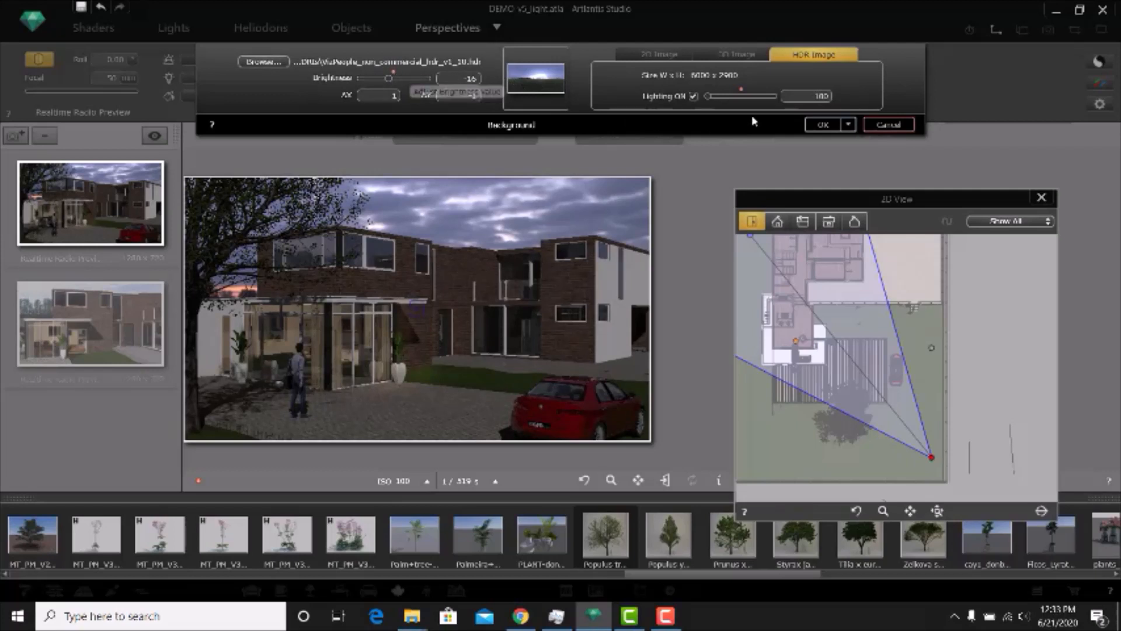
{"action": "left_click", "coordinate": [847, 124]}
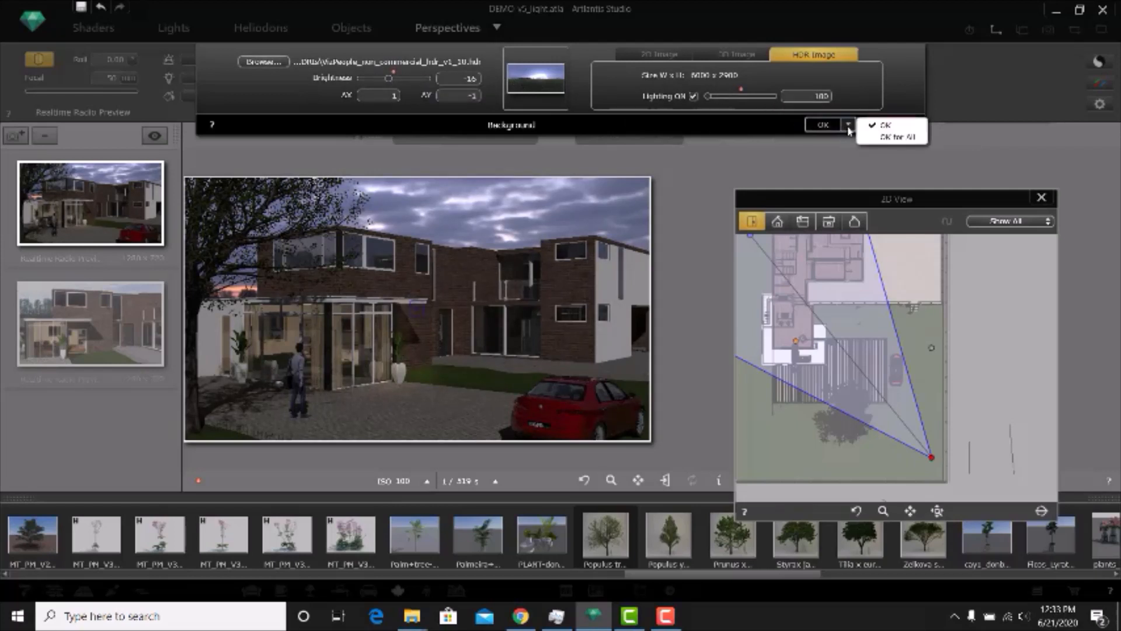
{"action": "left_click", "coordinate": [823, 124]}
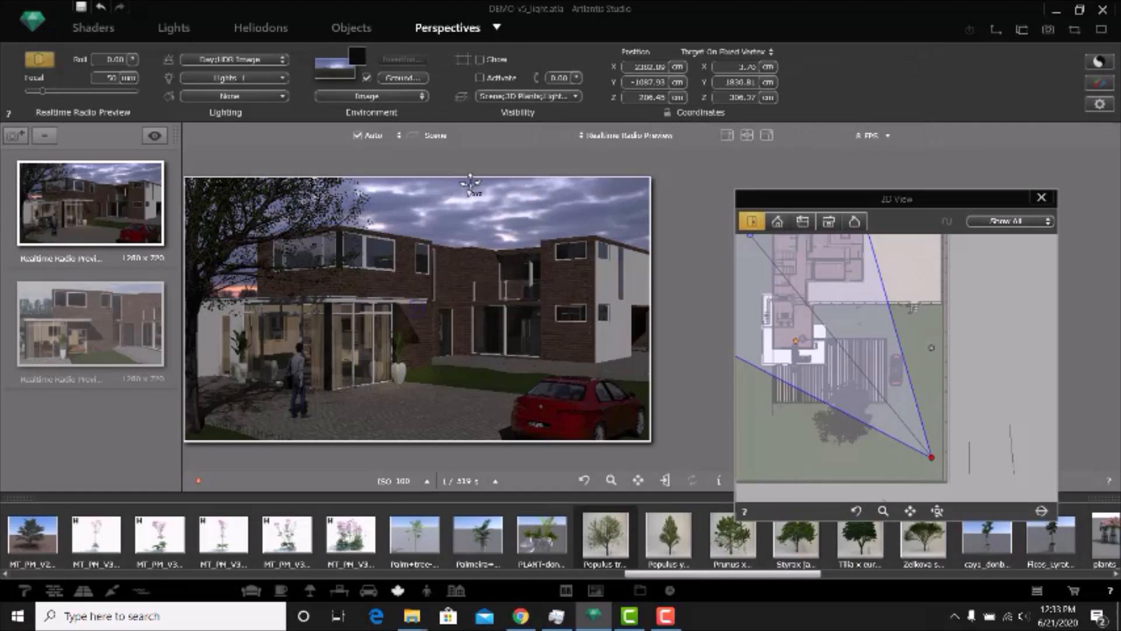
Step: Give the Day heliodon's sun a dark grey colour and set its power to -24
{"action": "left_click", "coordinate": [261, 27]}
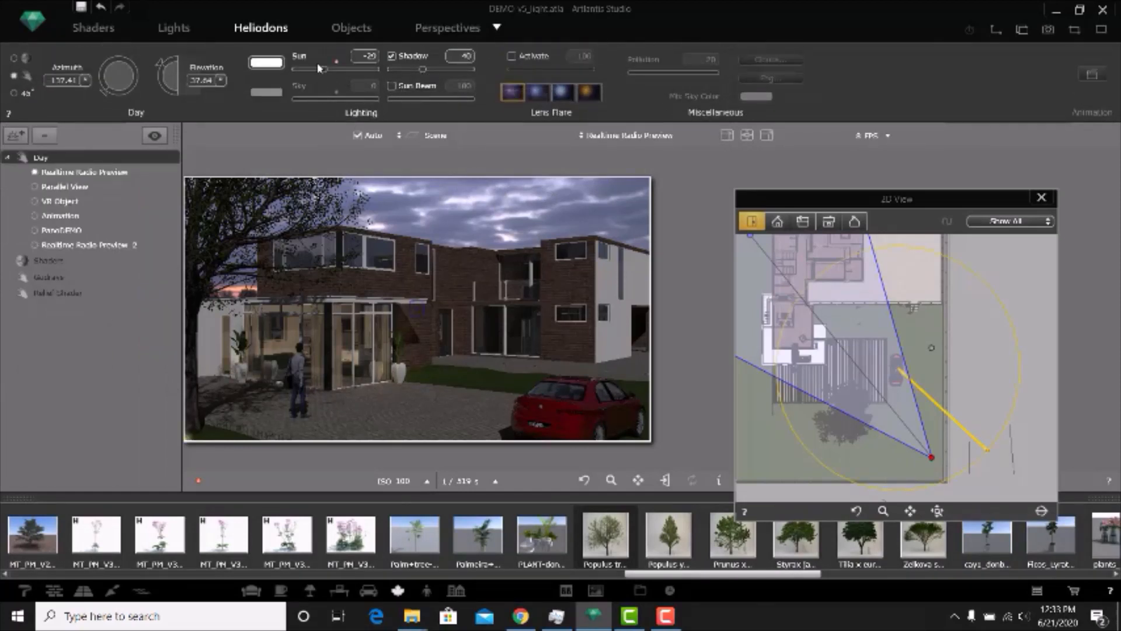
{"action": "left_click", "coordinate": [336, 61]}
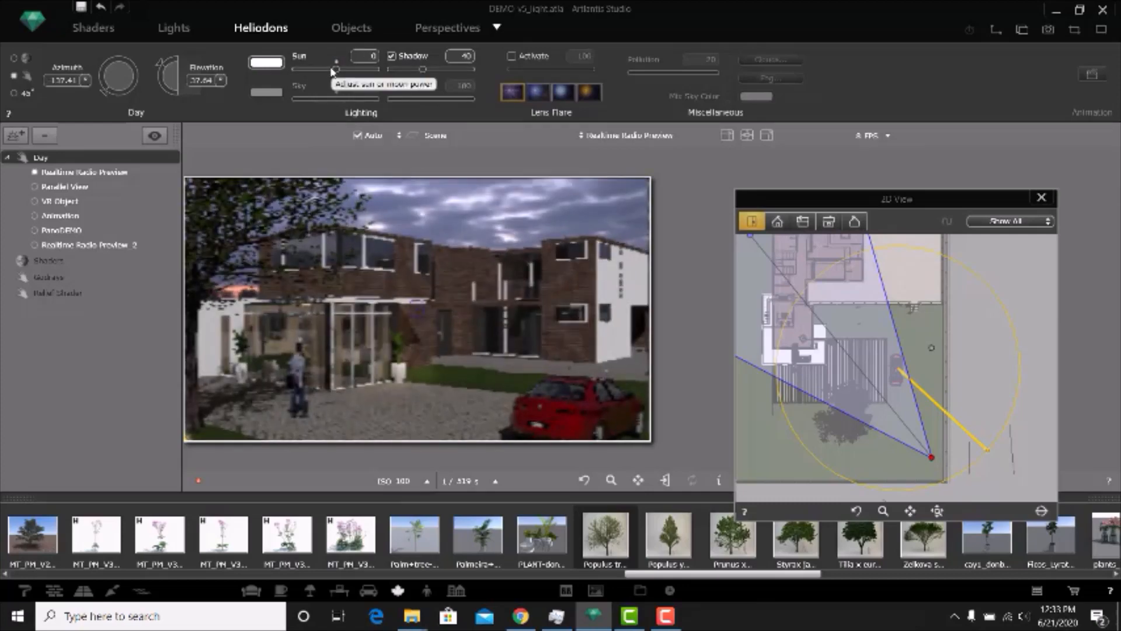
{"action": "left_click", "coordinate": [274, 62]}
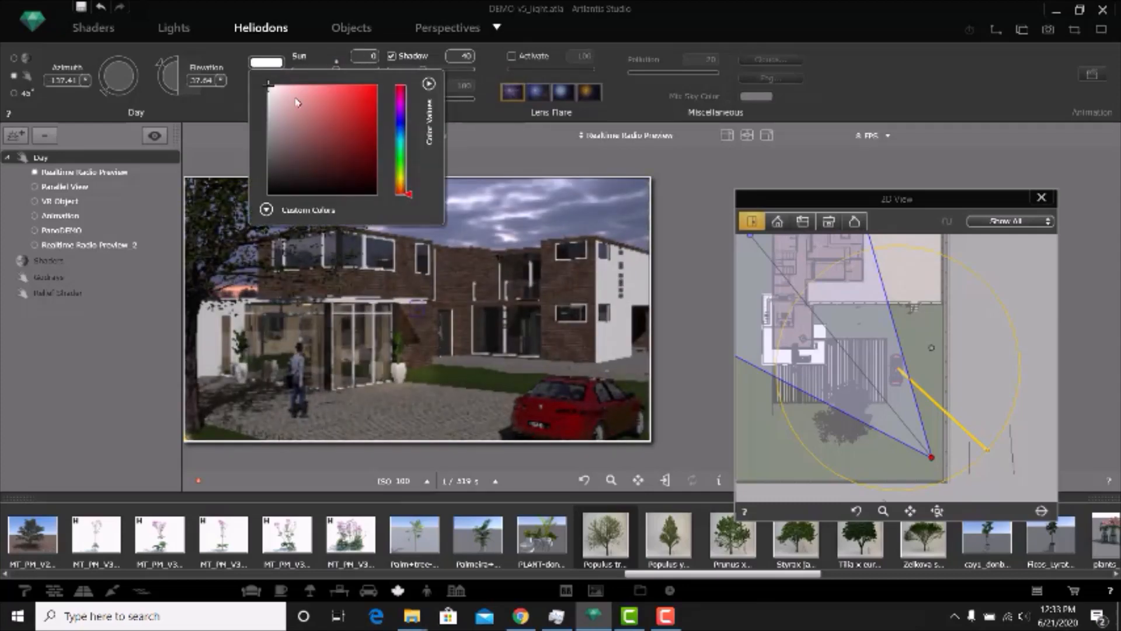
{"action": "left_click", "coordinate": [404, 135]}
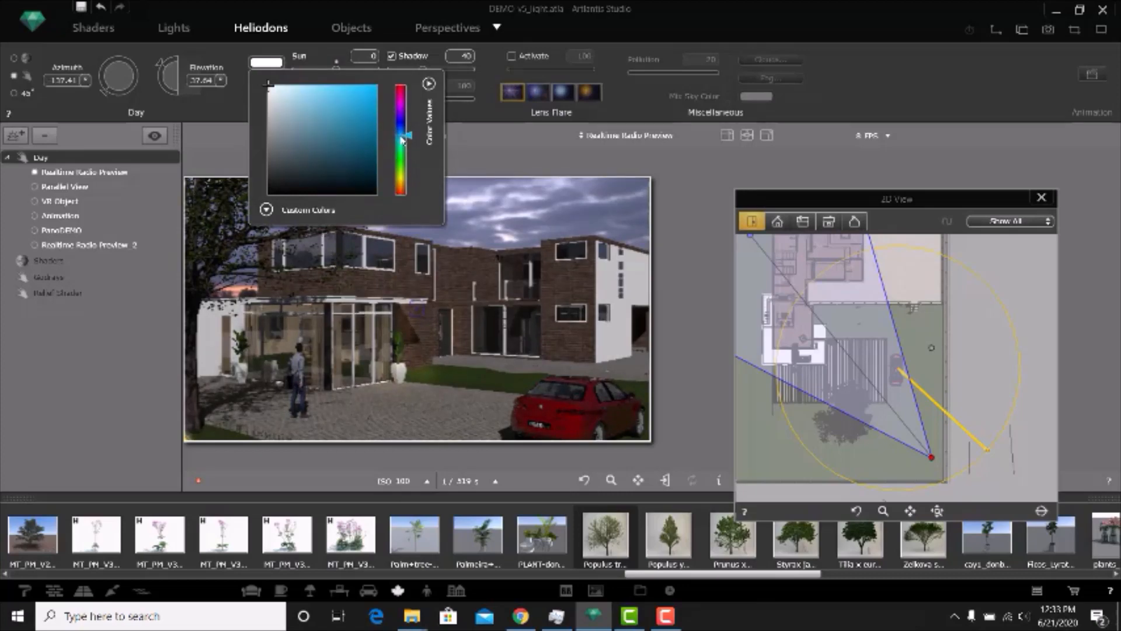
{"action": "mouse_move", "coordinate": [275, 111]}
{"action": "left_mouse_down"}
{"action": "mouse_move", "coordinate": [268, 139]}
{"action": "mouse_move", "coordinate": [282, 126]}
{"action": "mouse_move", "coordinate": [284, 147]}
{"action": "left_mouse_up"}
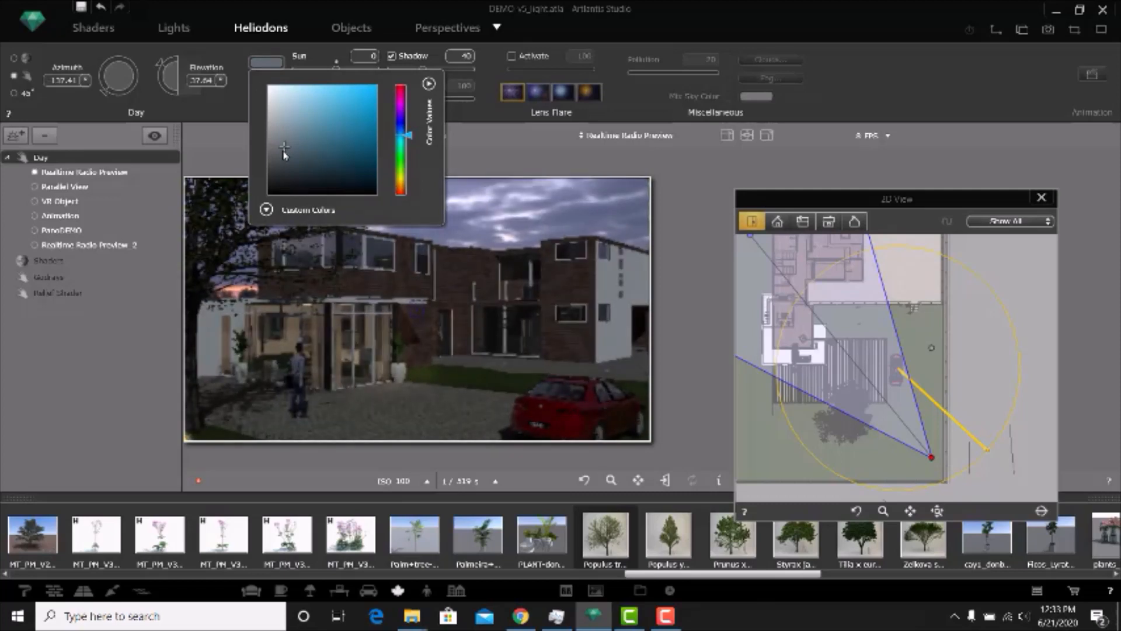
{"action": "left_click_drag", "start_coordinate": [284, 152], "coordinate": [270, 163]}
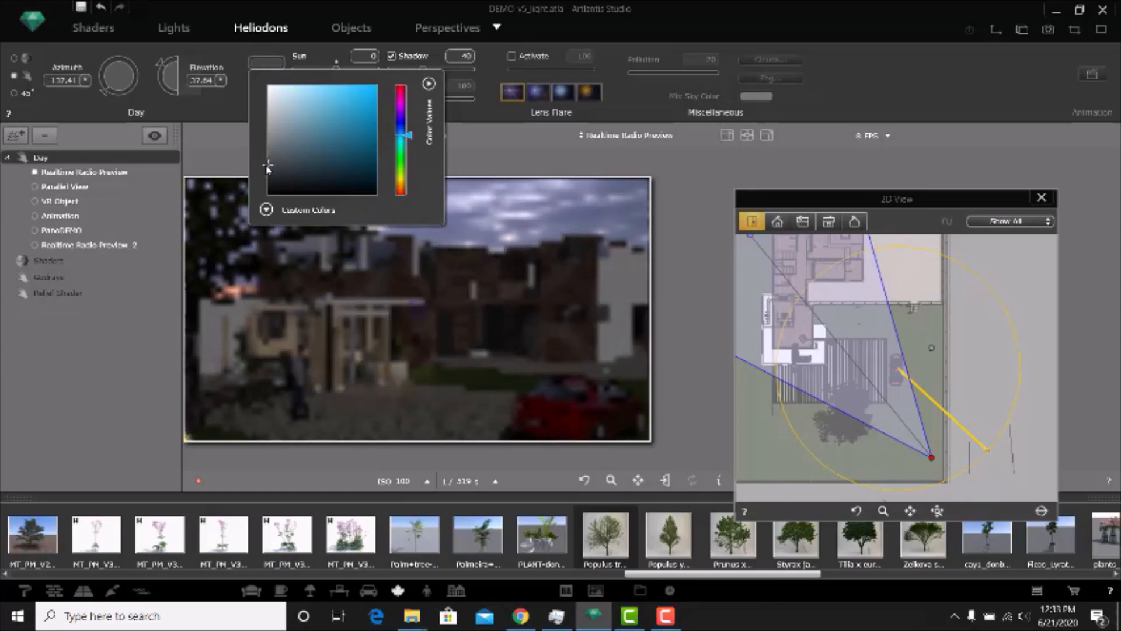
{"action": "left_click", "coordinate": [316, 53]}
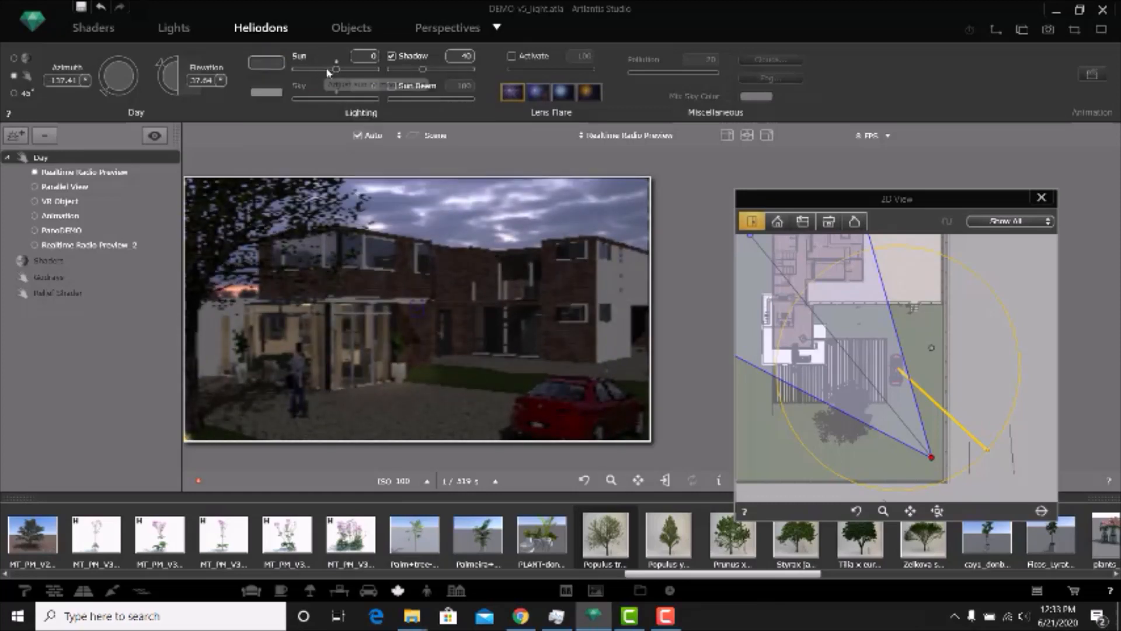
{"action": "left_click_drag", "start_coordinate": [335, 69], "coordinate": [327, 71]}
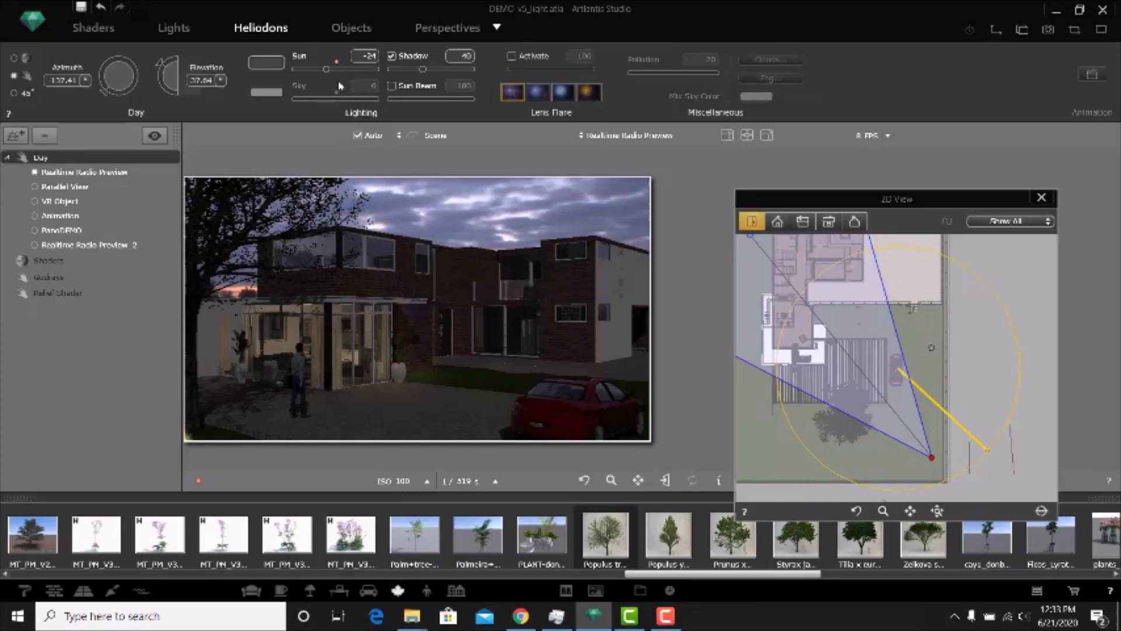
Step: Apply the Neon Light shader from the media catalog to the red car's tail lights
{"action": "left_click", "coordinate": [462, 31]}
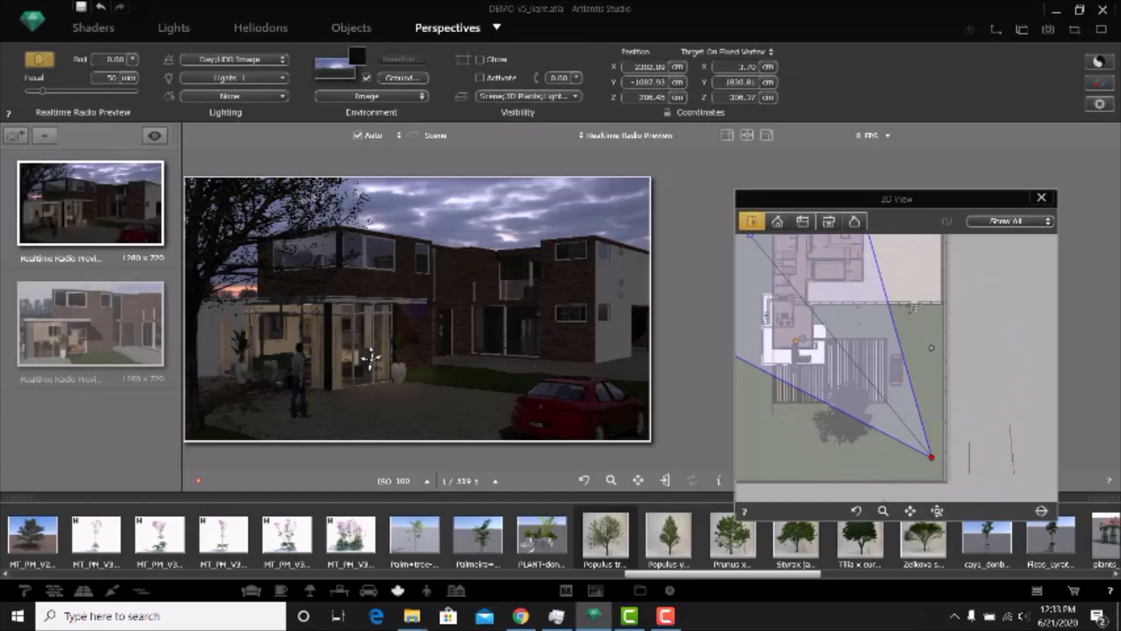
{"action": "left_click", "coordinate": [94, 28]}
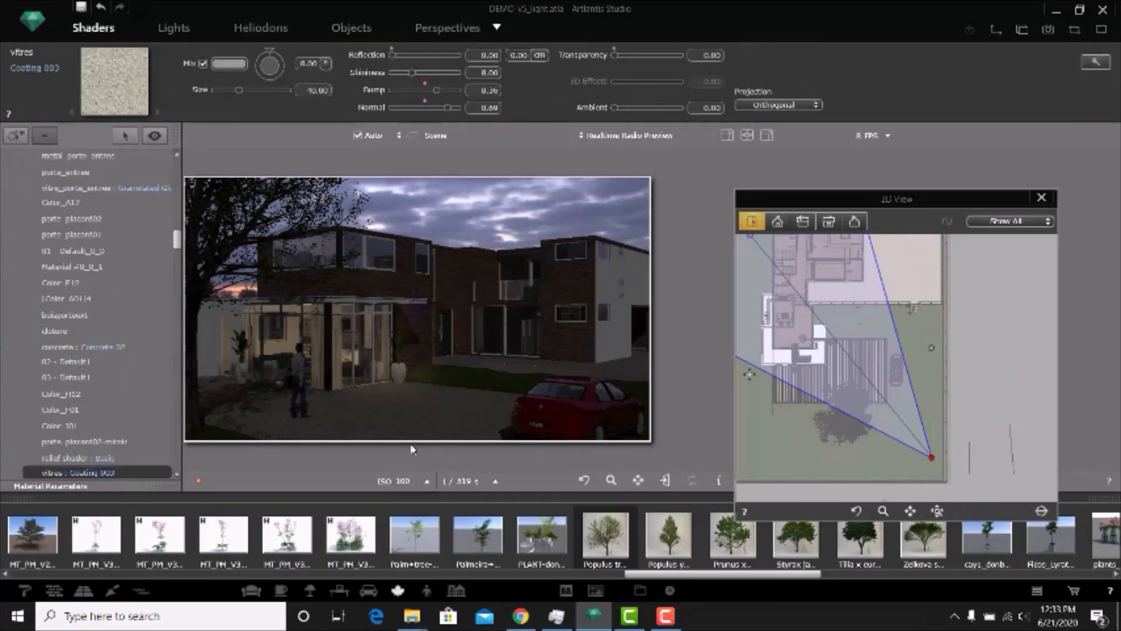
{"action": "left_click", "coordinate": [24, 589]}
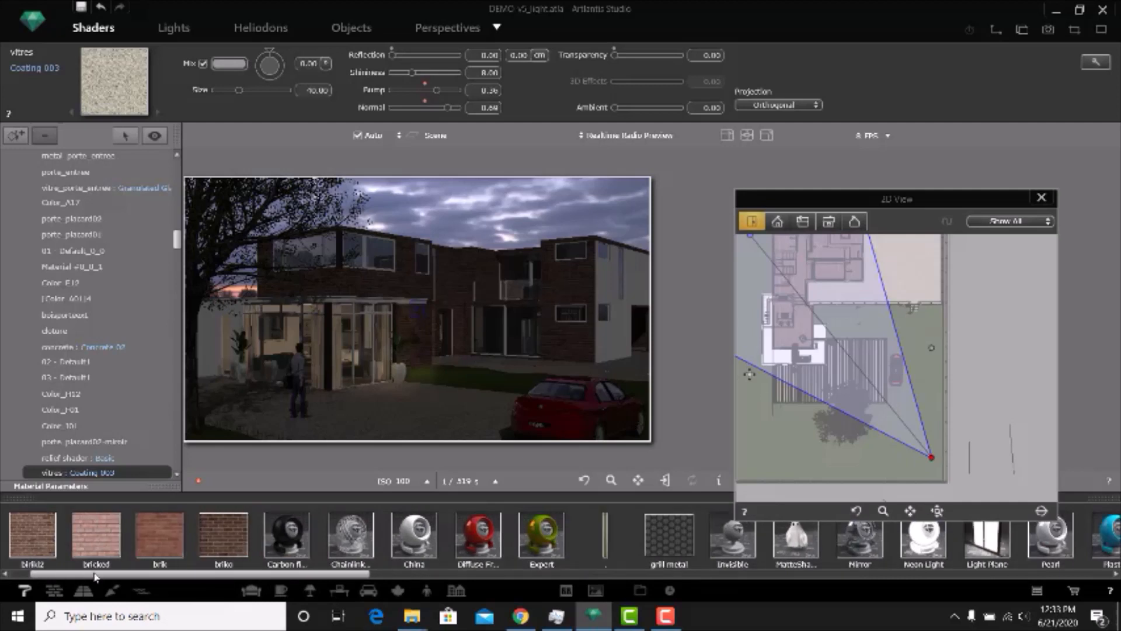
{"action": "left_click_drag", "start_coordinate": [90, 574], "coordinate": [153, 575]}
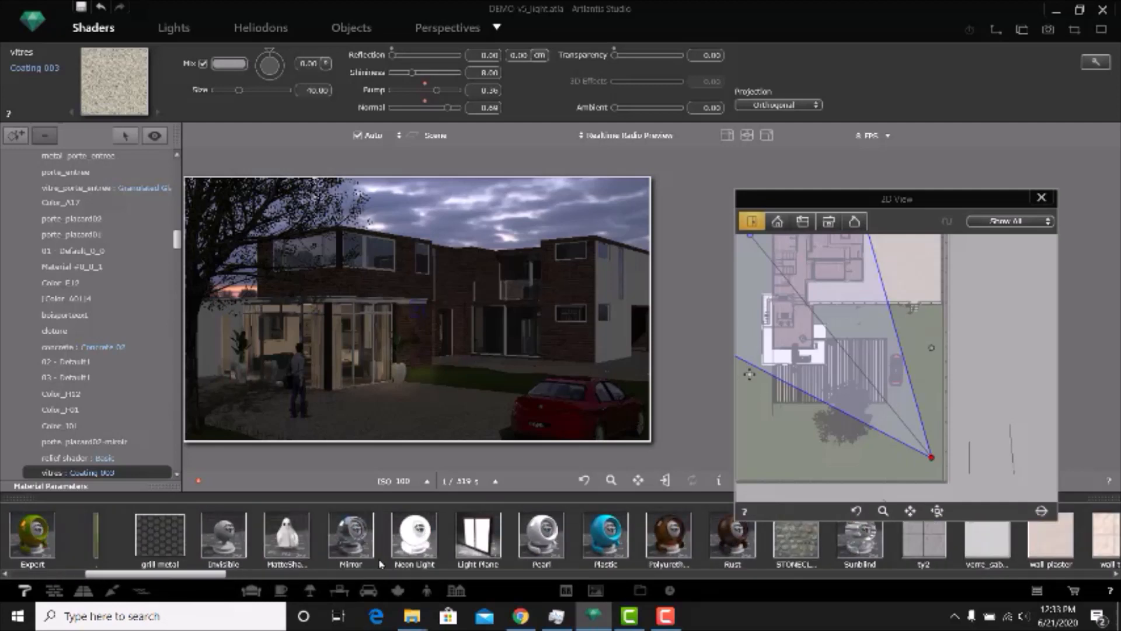
{"action": "left_click_drag", "start_coordinate": [420, 547], "coordinate": [519, 410]}
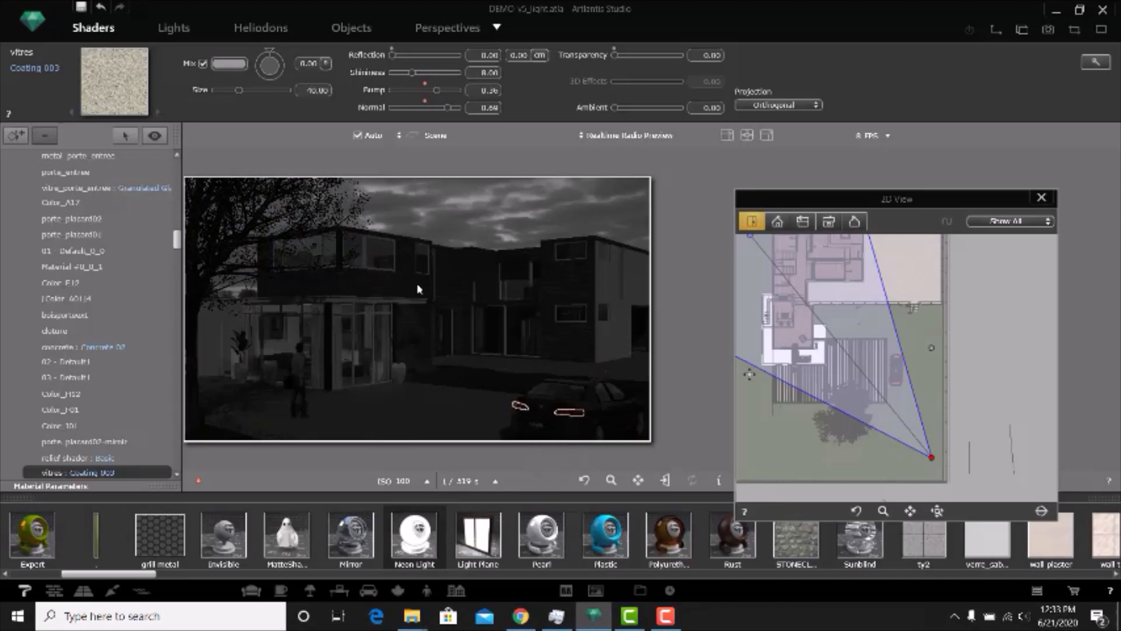
Step: Set the tail lights' Neon Light lighting colour to light red and its power to 175.70
{"action": "left_click", "coordinate": [227, 63]}
{"action": "left_click_drag", "start_coordinate": [298, 115], "coordinate": [302, 87]}
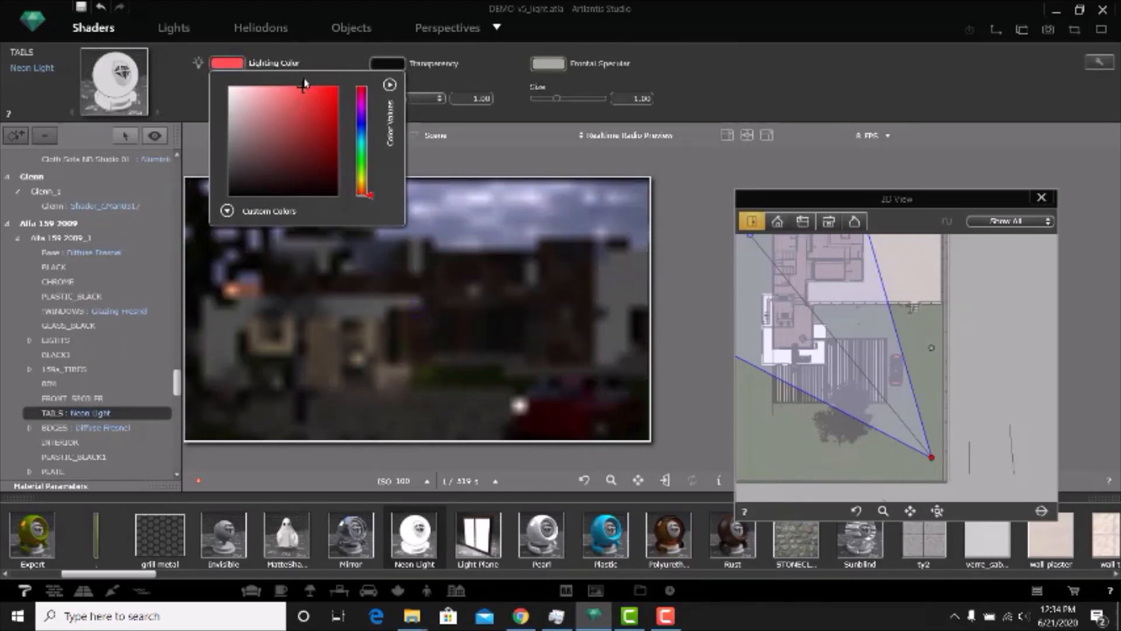
{"action": "left_click", "coordinate": [351, 59]}
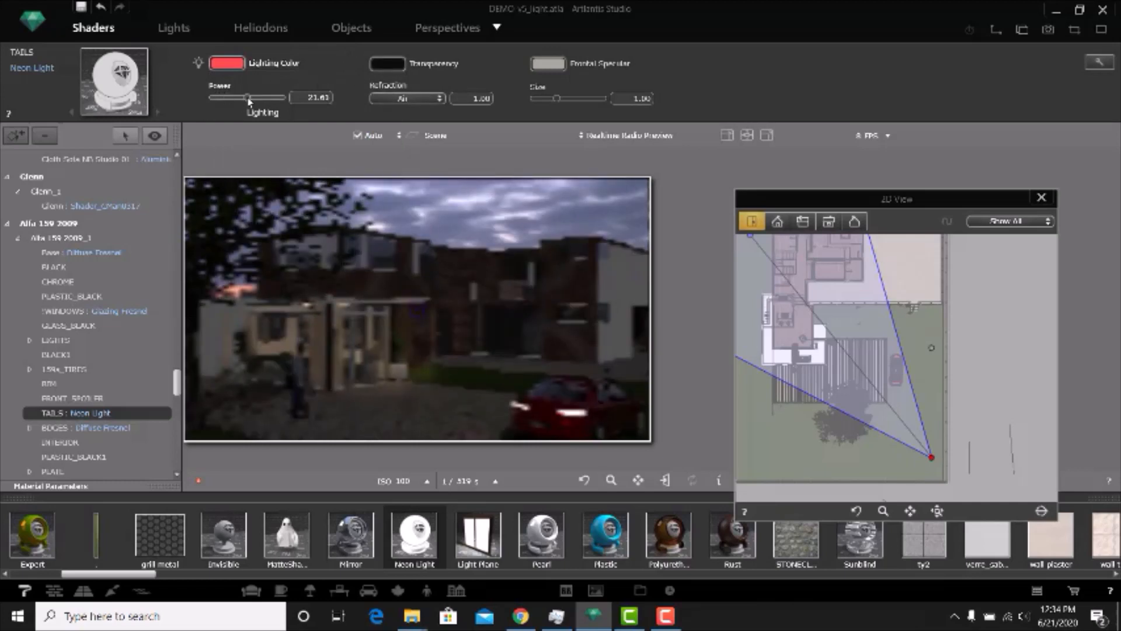
{"action": "left_click_drag", "start_coordinate": [249, 98], "coordinate": [262, 98]}
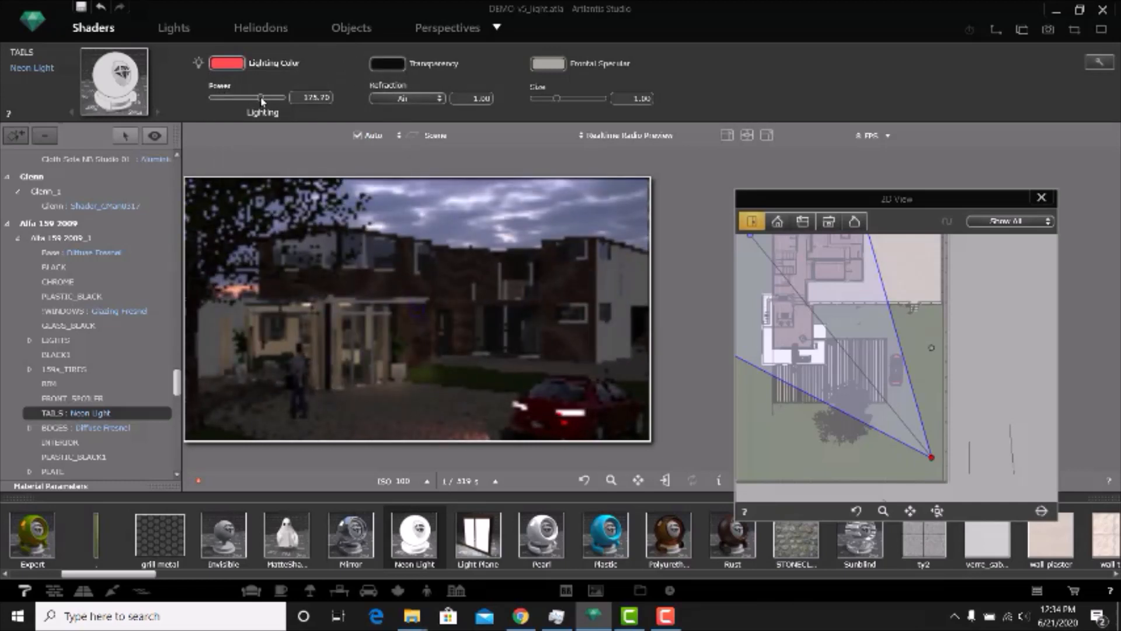
Step: Change the frontal specular colour of the car's tail-light Neon Light shader to light red
{"action": "left_click", "coordinate": [590, 433]}
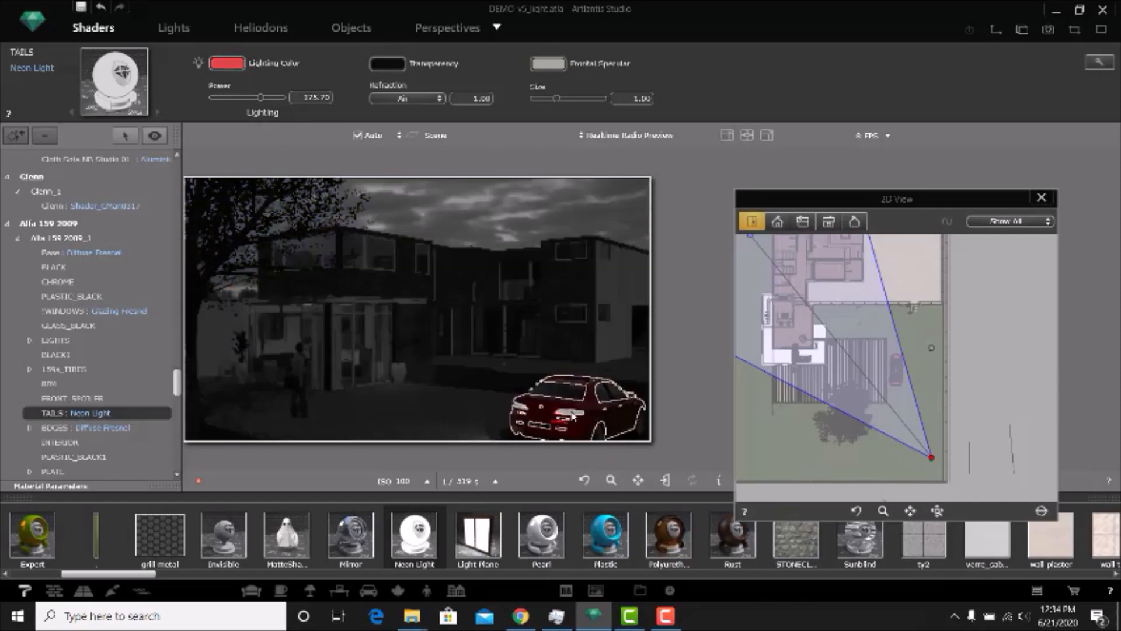
{"action": "left_click", "coordinate": [572, 418]}
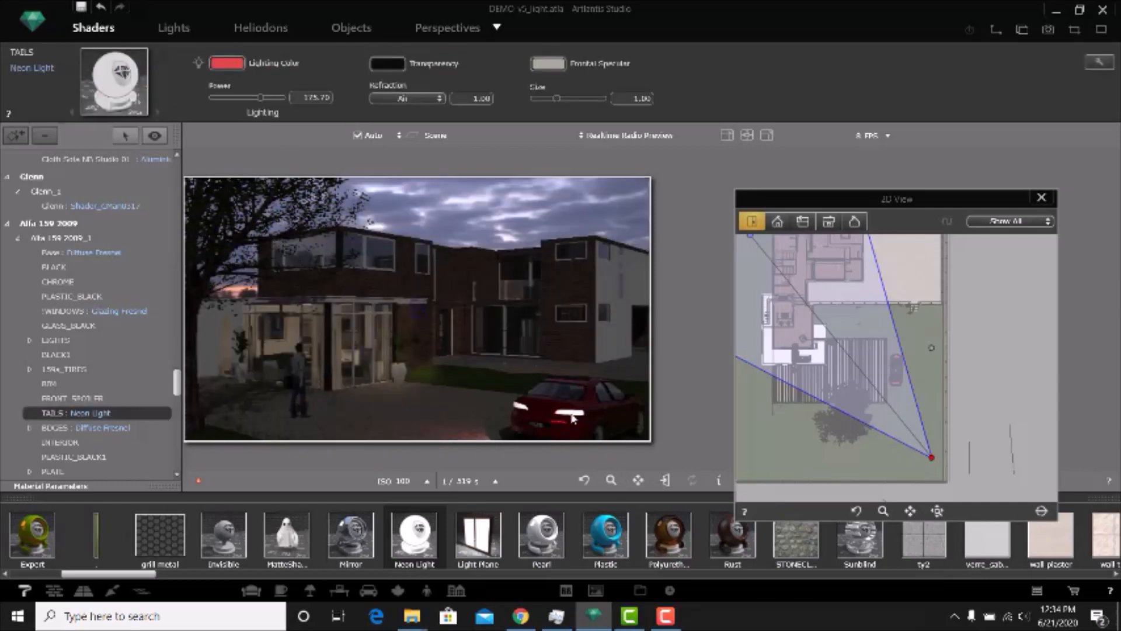
{"action": "left_click", "coordinate": [548, 64]}
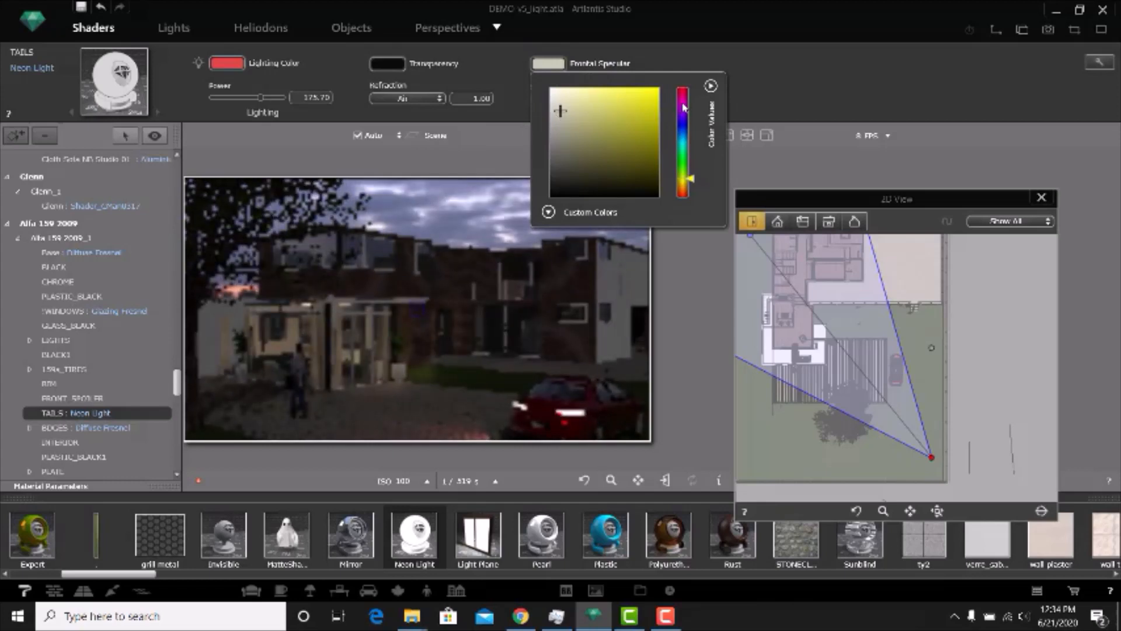
{"action": "left_click", "coordinate": [685, 98]}
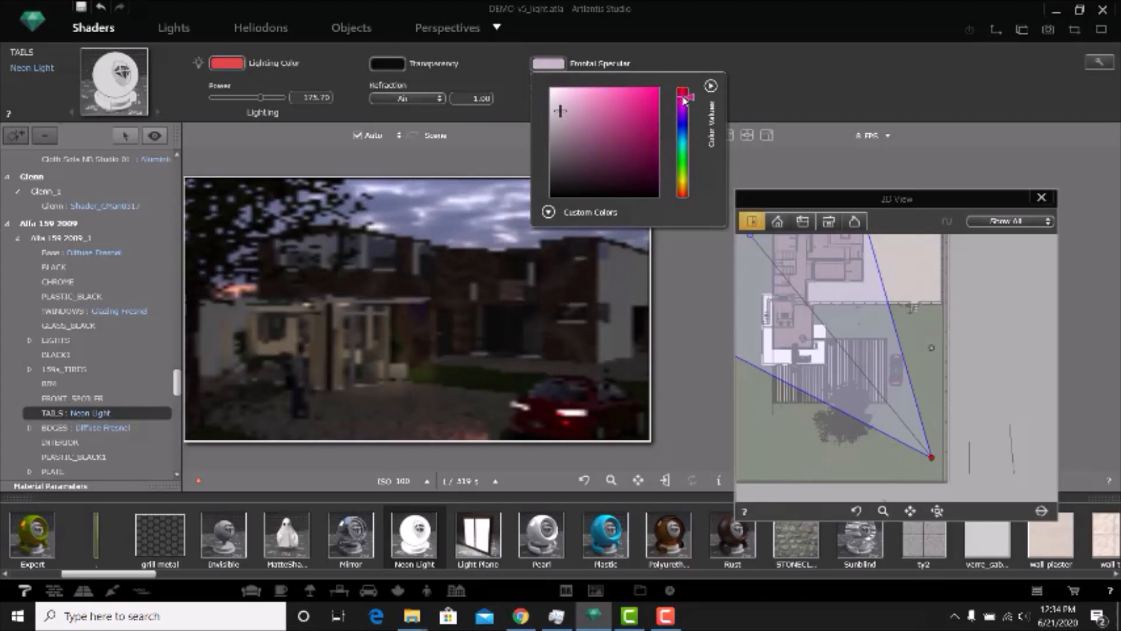
{"action": "left_click_drag", "start_coordinate": [685, 99], "coordinate": [684, 94]}
{"action": "left_click", "coordinate": [603, 93]}
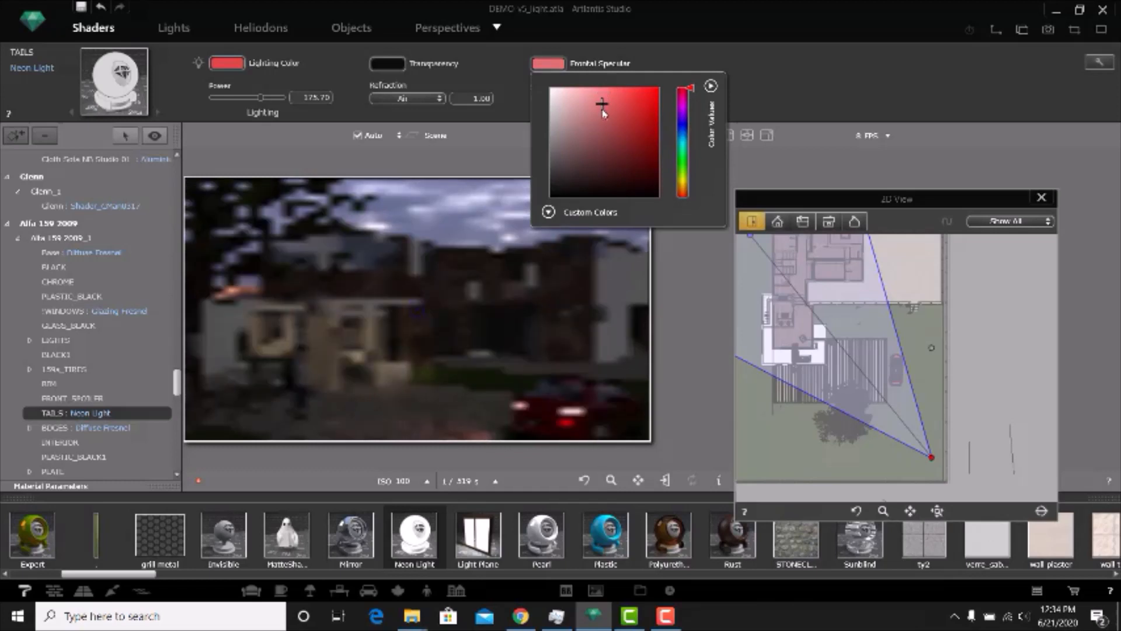
{"action": "left_click", "coordinate": [609, 87]}
{"action": "left_click", "coordinate": [658, 64]}
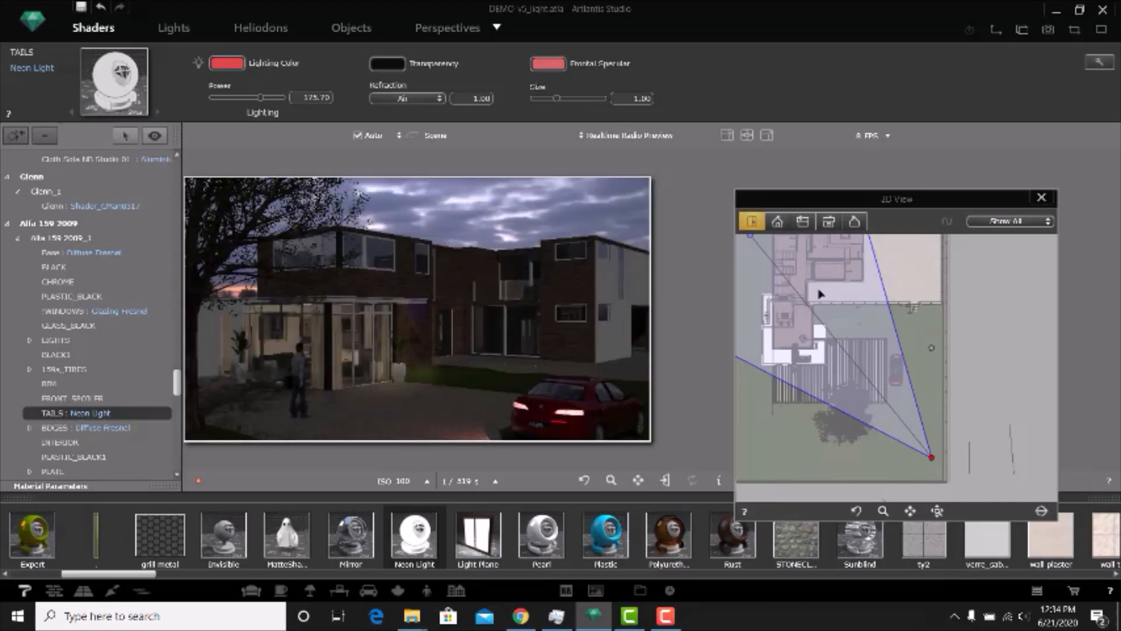
Step: Duplicate Light_3 straight up into the upper-floor room in the elevation view, at a height of about 510 cm
{"action": "left_click", "coordinate": [777, 222]}
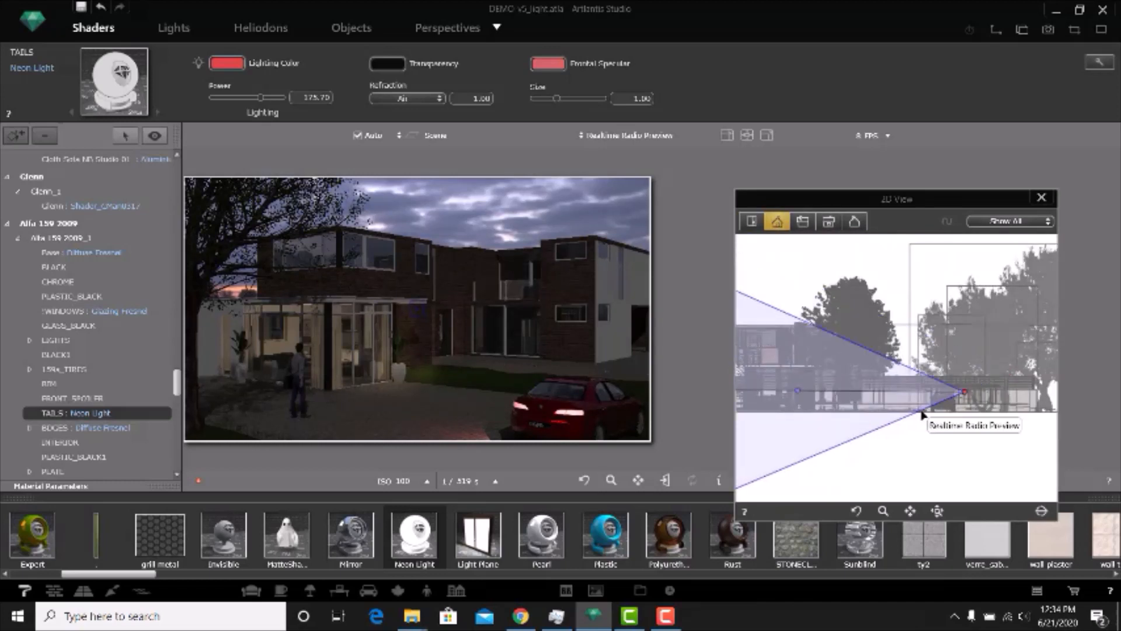
{"action": "left_click", "coordinate": [173, 29]}
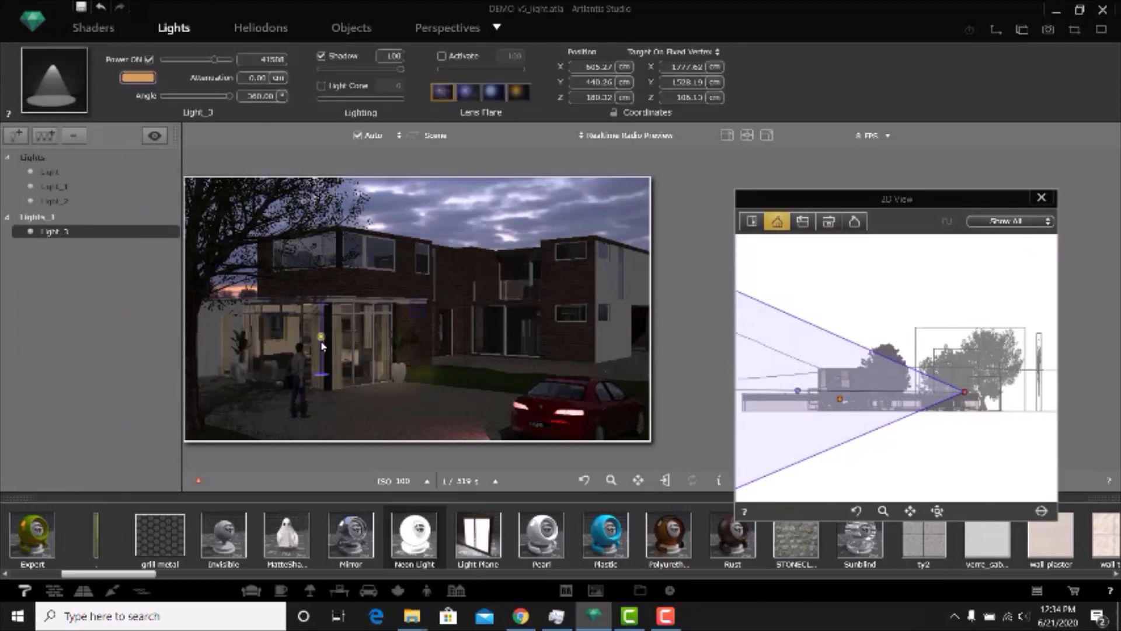
{"action": "scroll", "coordinate": [838, 397], "scroll_direction": "up", "scroll_amount": 2}
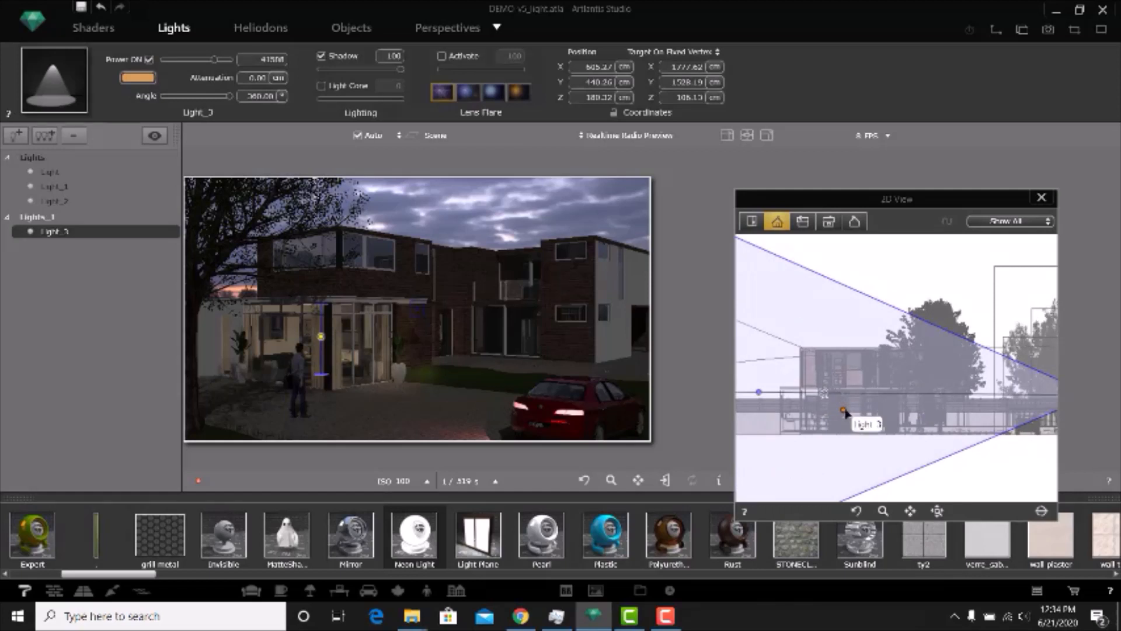
{"action": "scroll", "coordinate": [845, 412], "scroll_direction": "up", "scroll_amount": 2}
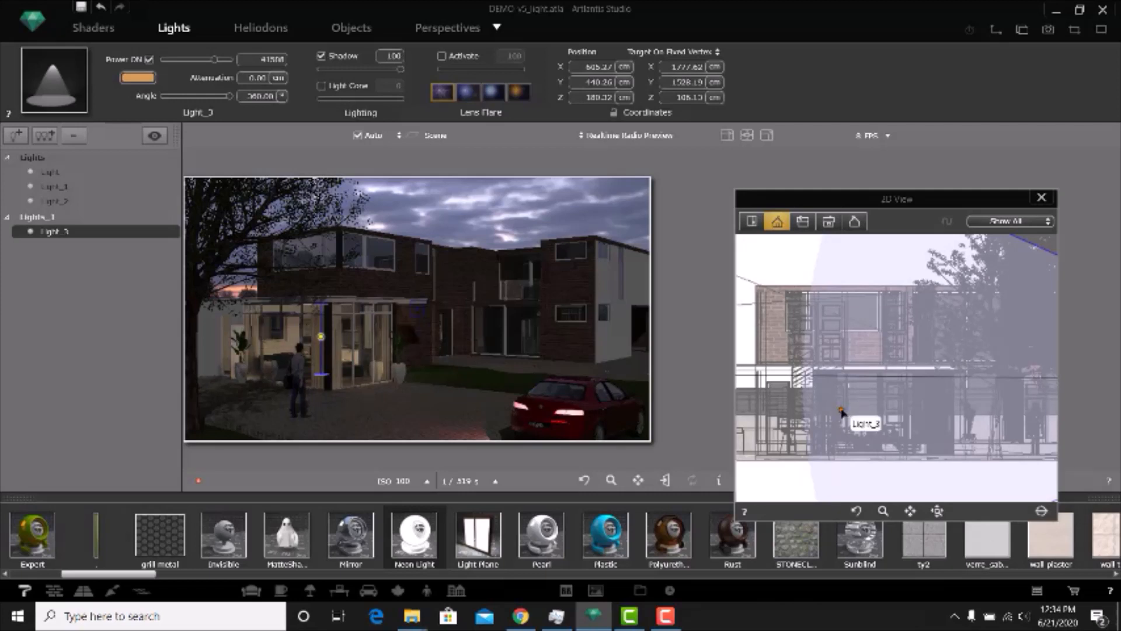
{"action": "left_click_drag", "start_coordinate": [841, 410], "coordinate": [850, 319], "text": "alt"}
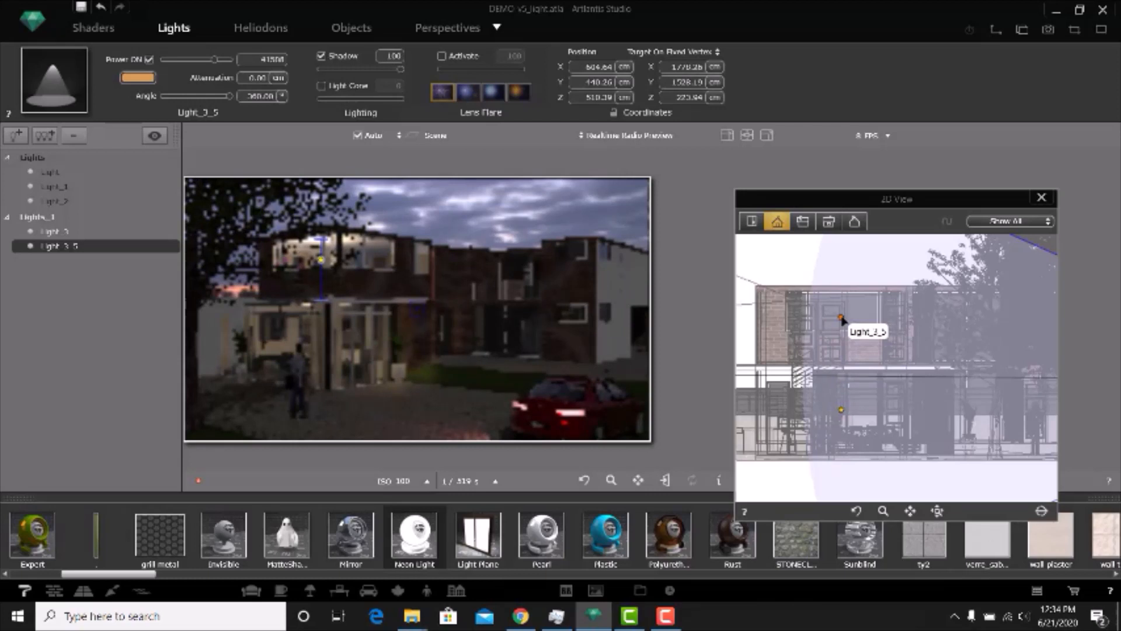
Step: Duplicate the upper-floor light into the house's rear wing in the plan view and lower the copy's power to 2178
{"action": "left_click", "coordinate": [749, 222]}
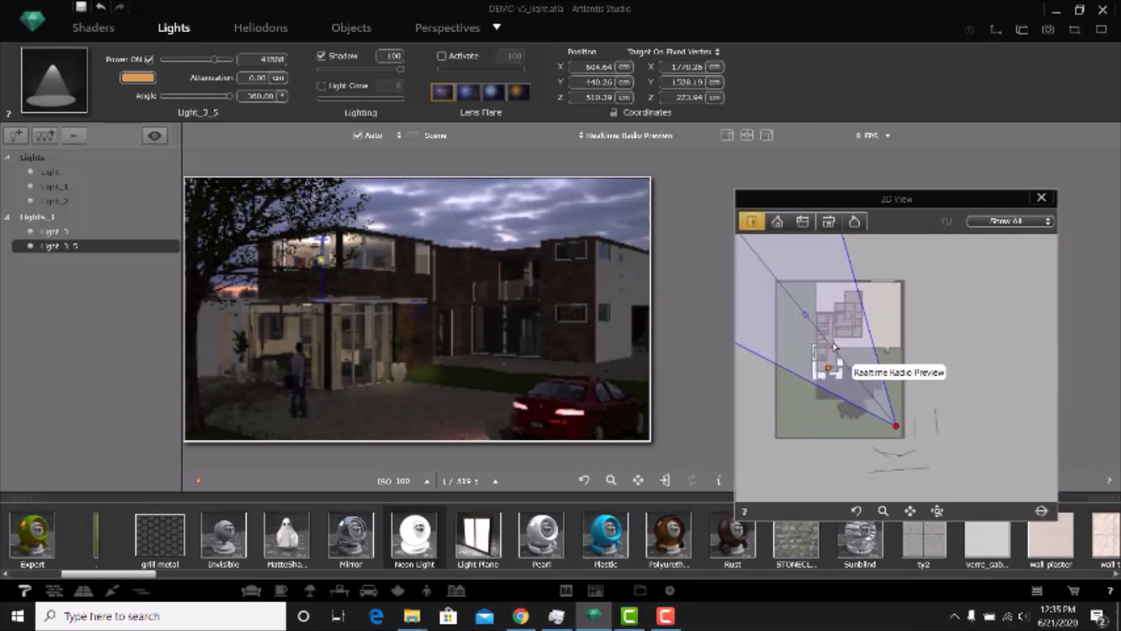
{"action": "scroll", "coordinate": [840, 358], "scroll_direction": "up", "scroll_amount": 2}
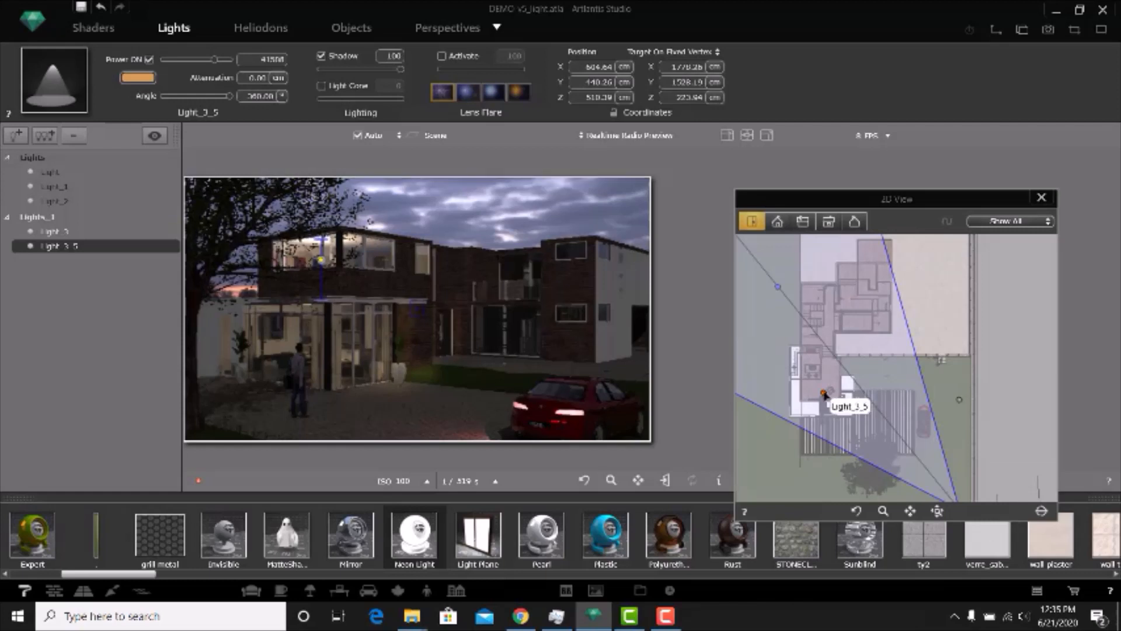
{"action": "left_click_drag", "start_coordinate": [824, 395], "coordinate": [871, 320], "text": "alt"}
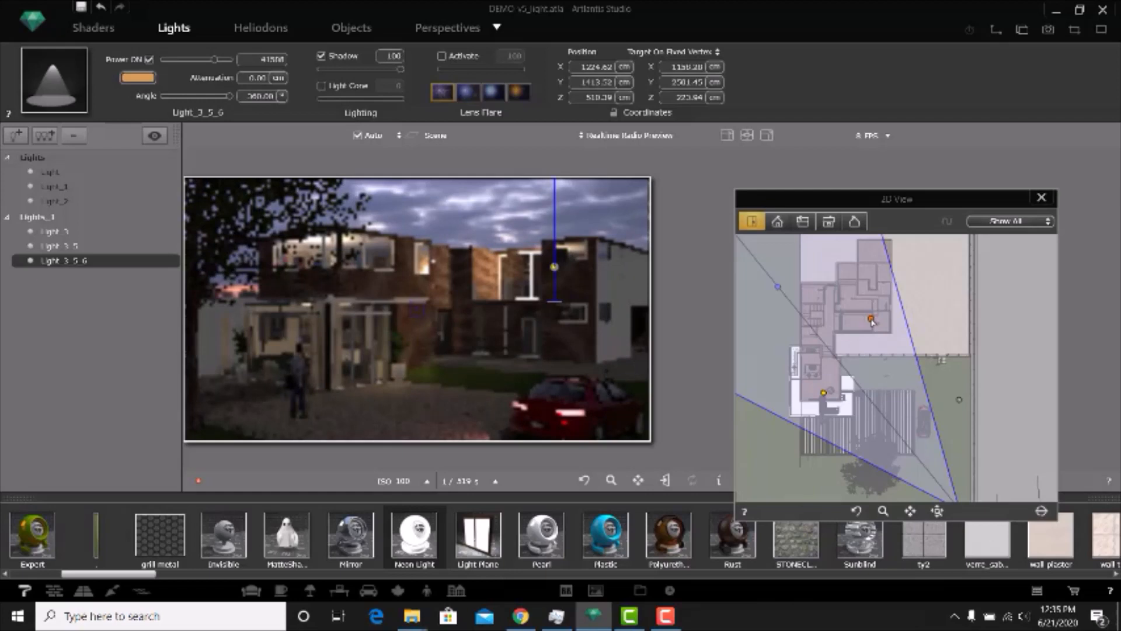
{"action": "left_click_drag", "start_coordinate": [872, 321], "coordinate": [860, 308]}
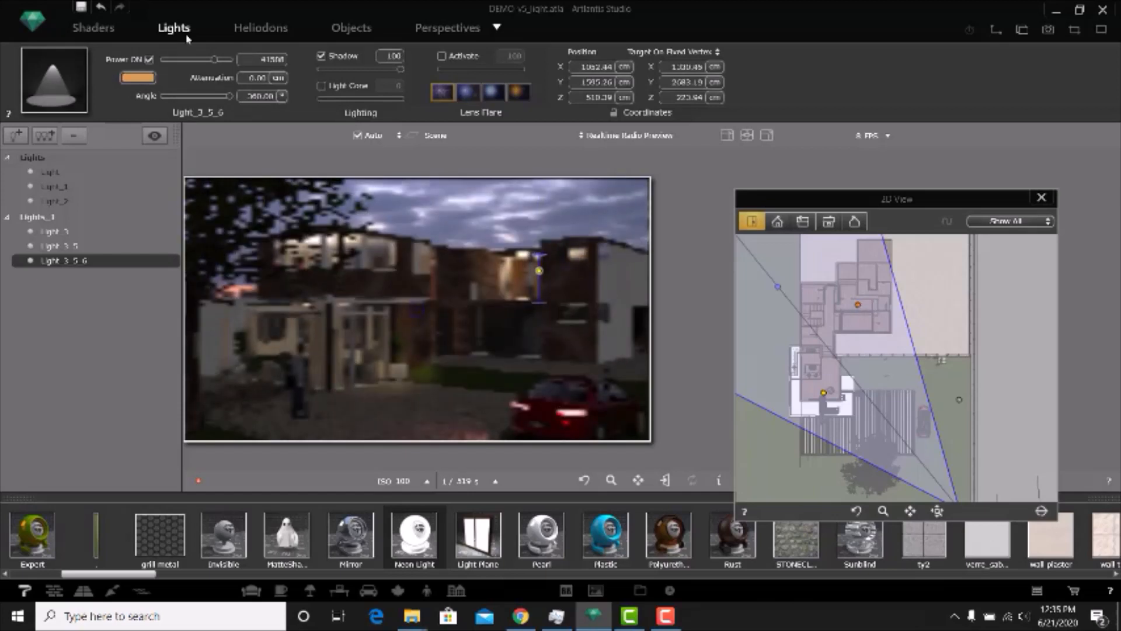
{"action": "left_click", "coordinate": [200, 59]}
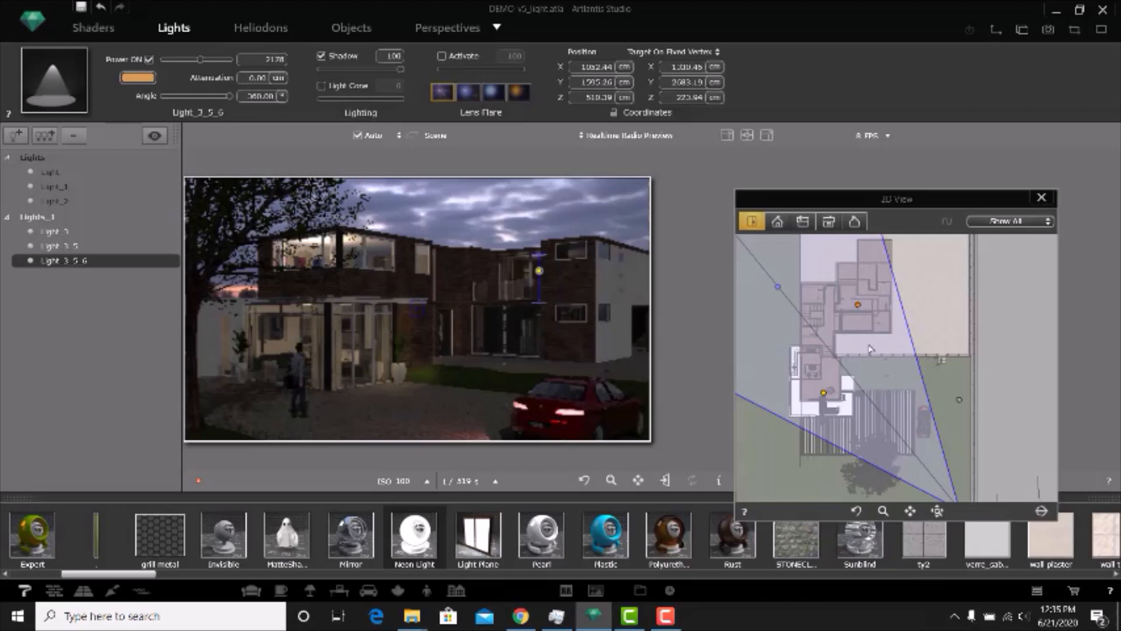
Step: Move the ground-floor Light_3 sideways in the elevation view to about X 646 cm, away from directly beneath the upper-floor light
{"action": "left_click", "coordinate": [780, 222]}
{"action": "left_click", "coordinate": [841, 410]}
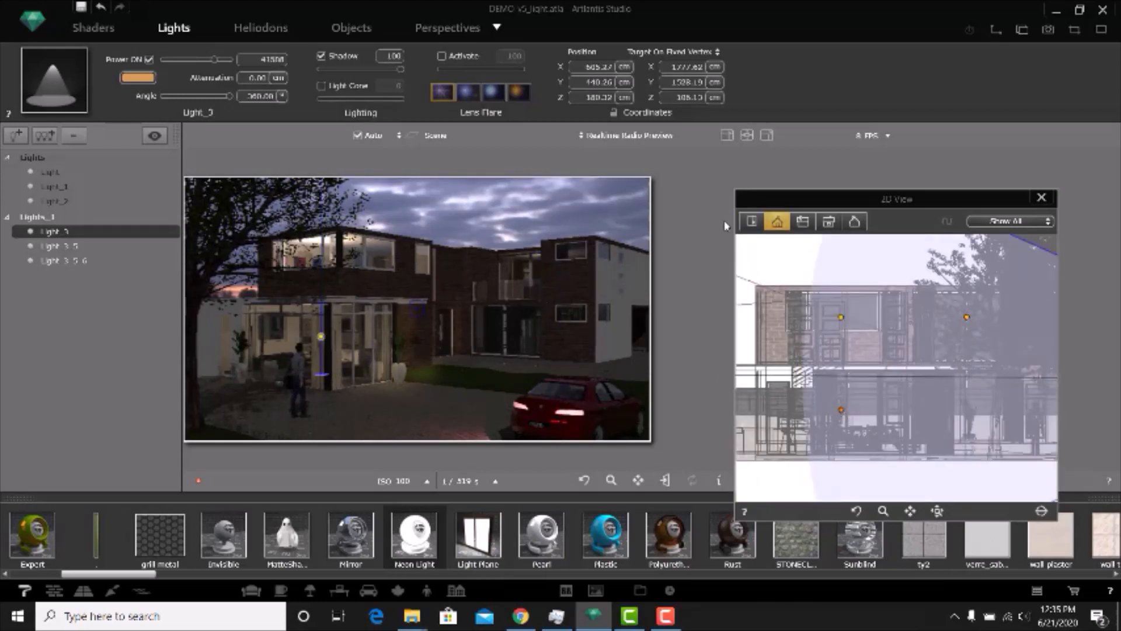
{"action": "left_click", "coordinate": [752, 221]}
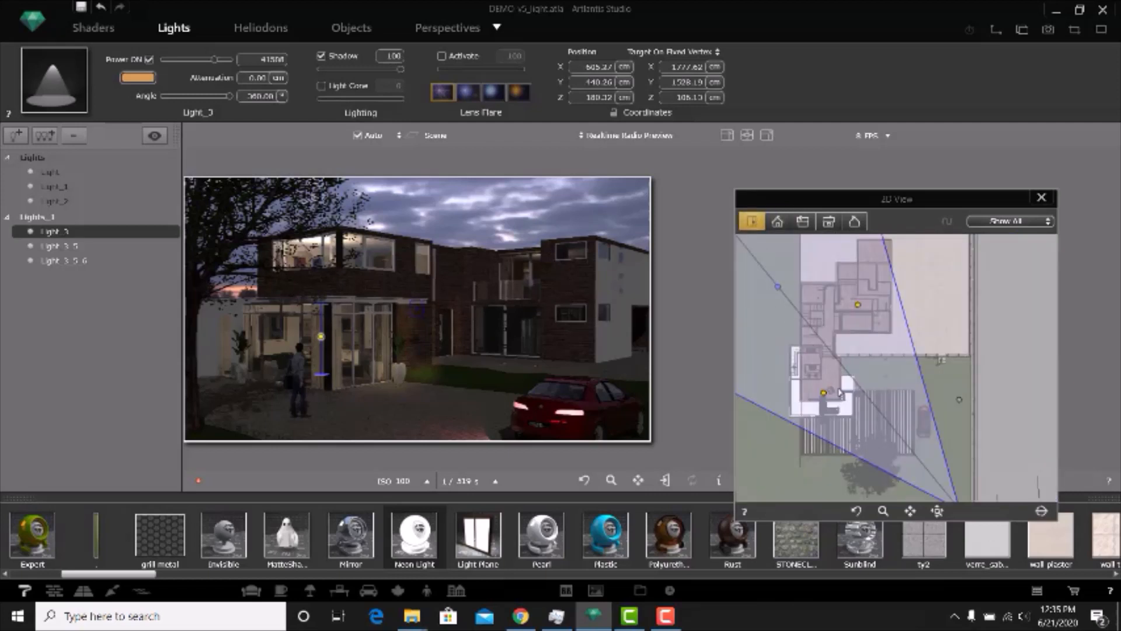
{"action": "scroll", "coordinate": [841, 393], "scroll_direction": "up", "scroll_amount": 2}
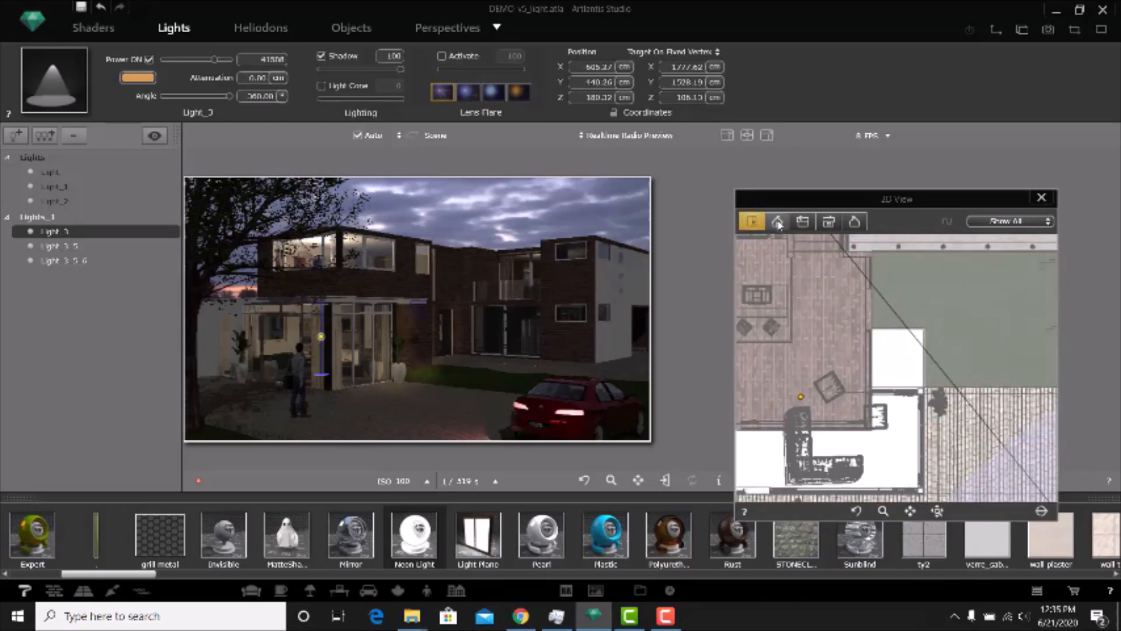
{"action": "left_click", "coordinate": [777, 224]}
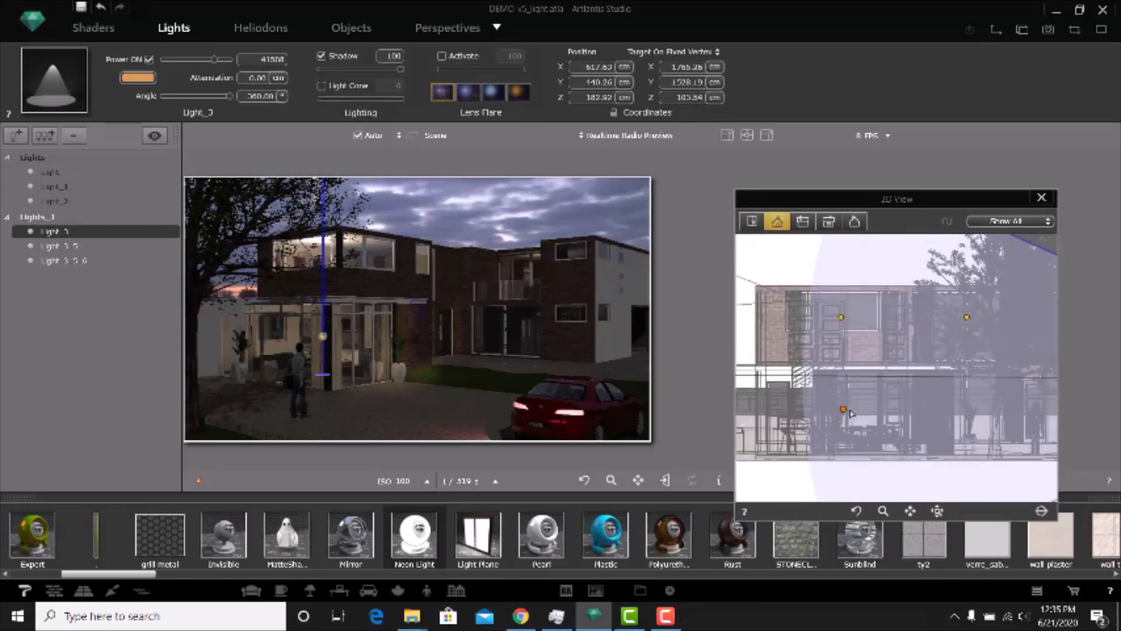
{"action": "left_click_drag", "start_coordinate": [844, 409], "coordinate": [851, 409]}
{"action": "left_click", "coordinate": [752, 221]}
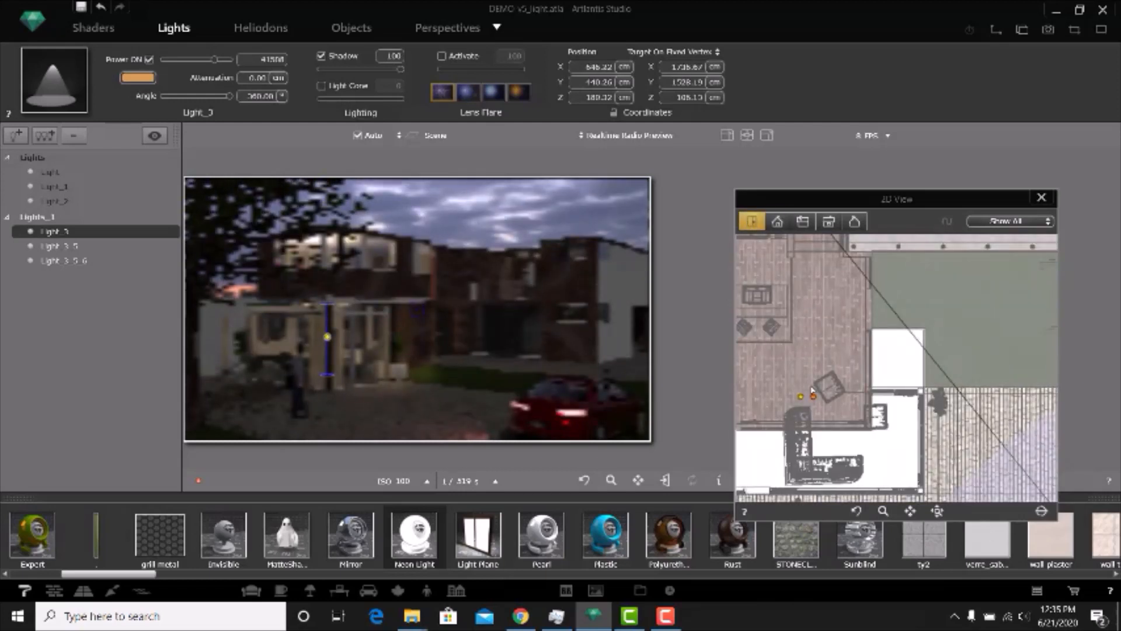
Step: Duplicate Light_3 into the rear wing's ground floor in the plan view, positioned at about X 1060 cm, Y 1454 cm
{"action": "scroll", "coordinate": [776, 407], "scroll_direction": "down", "scroll_amount": 2}
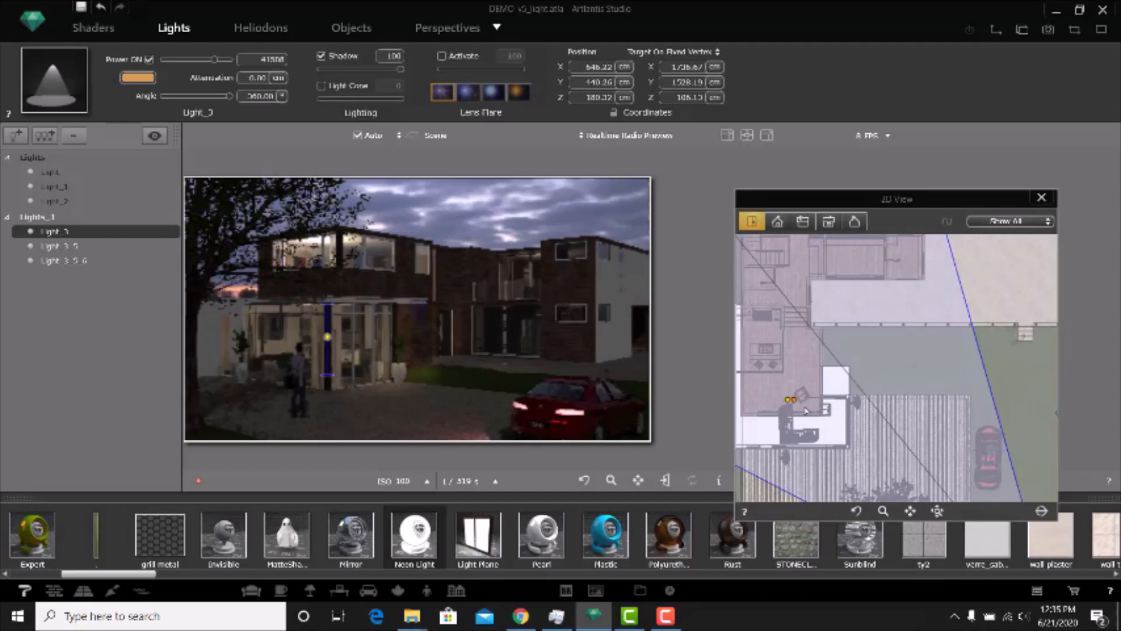
{"action": "left_click_drag", "start_coordinate": [796, 401], "coordinate": [852, 260], "text": "alt"}
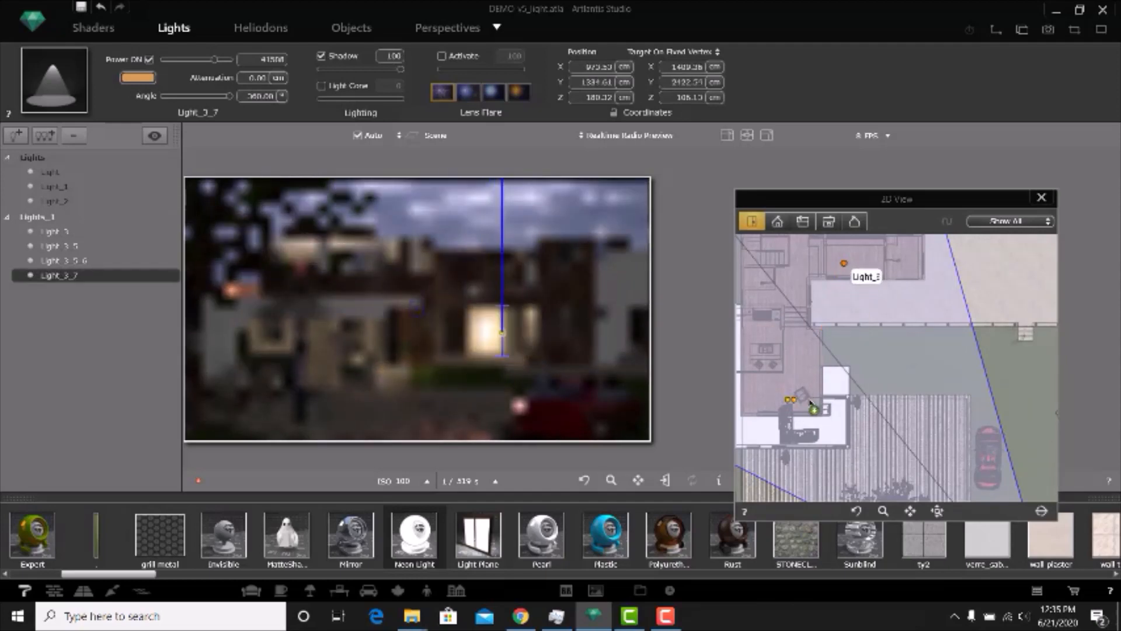
{"action": "scroll", "coordinate": [808, 401], "scroll_direction": "down", "scroll_amount": 3}
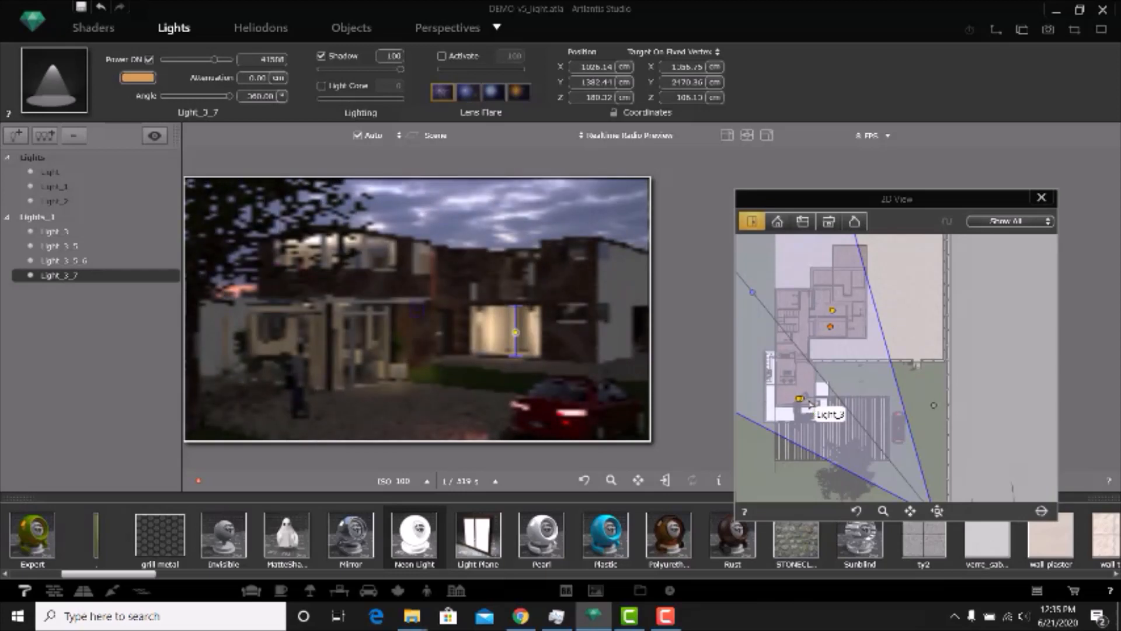
{"action": "scroll", "coordinate": [810, 403], "scroll_direction": "down", "scroll_amount": 2}
{"action": "scroll", "coordinate": [820, 364], "scroll_direction": "up", "scroll_amount": 2}
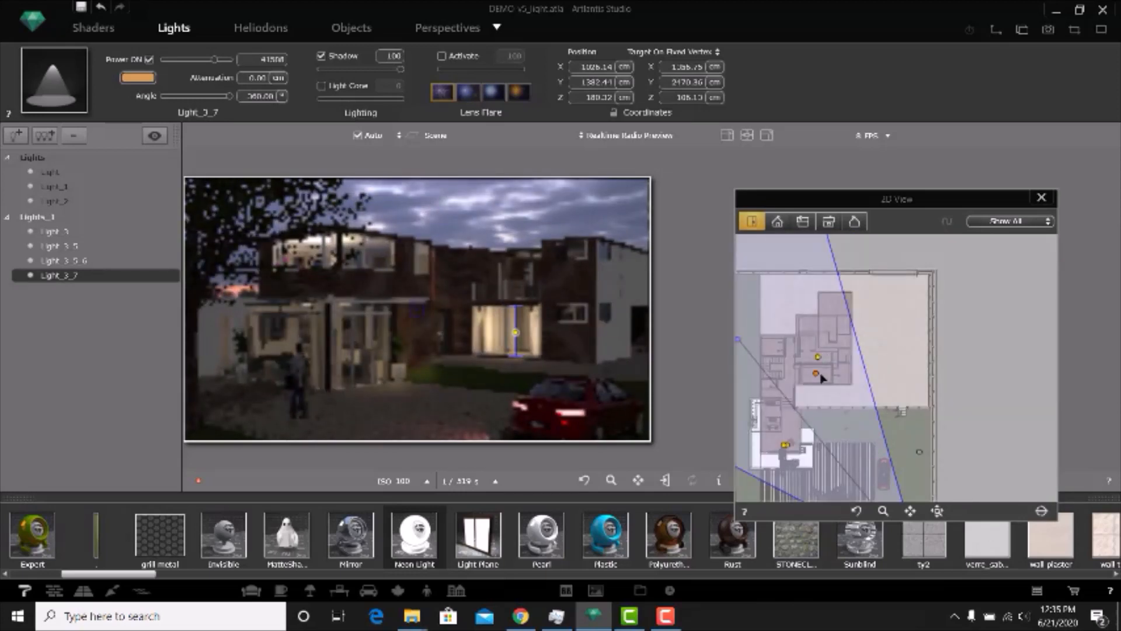
{"action": "scroll", "coordinate": [818, 379], "scroll_direction": "up", "scroll_amount": 2}
{"action": "left_click_drag", "start_coordinate": [818, 379], "coordinate": [818, 364]}
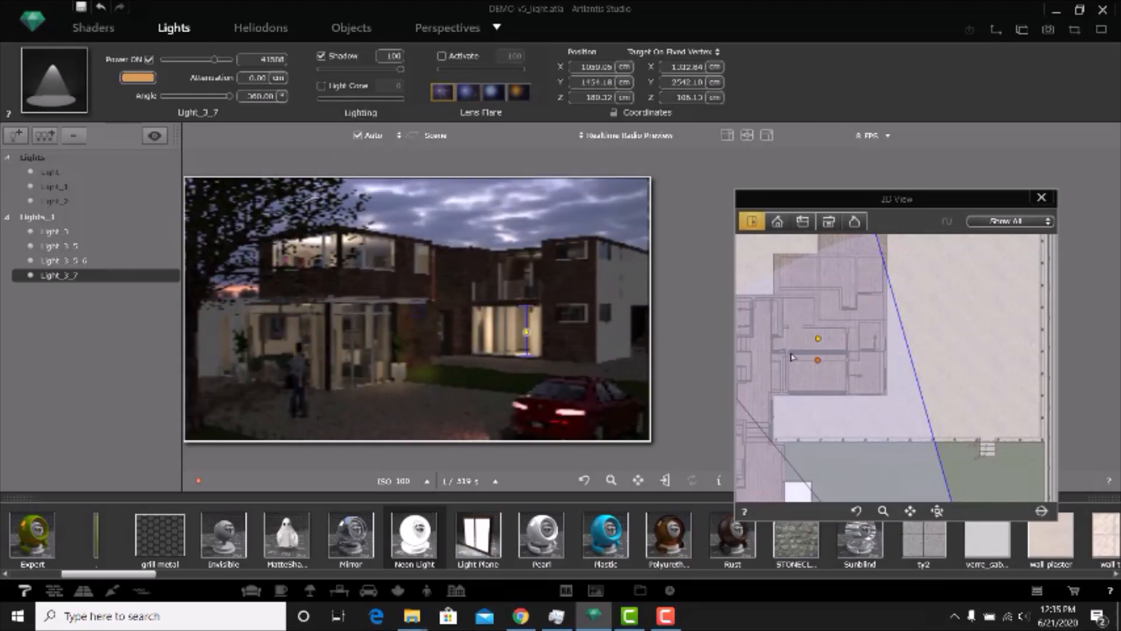
Step: Duplicate the rear wing's ground-floor light outside to about X 1571 cm, Y 402 cm and lower the copy's power to 211
{"action": "left_click_drag", "start_coordinate": [818, 361], "coordinate": [837, 448], "text": "alt"}
{"action": "left_click", "coordinate": [189, 60]}
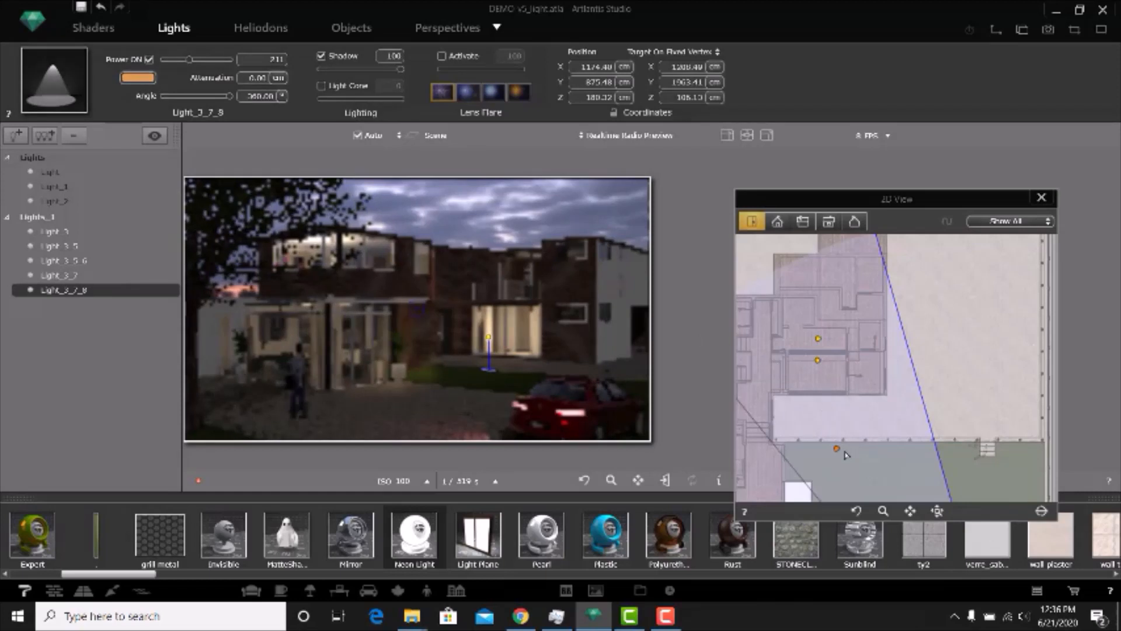
{"action": "scroll", "coordinate": [844, 453], "scroll_direction": "down", "scroll_amount": 2}
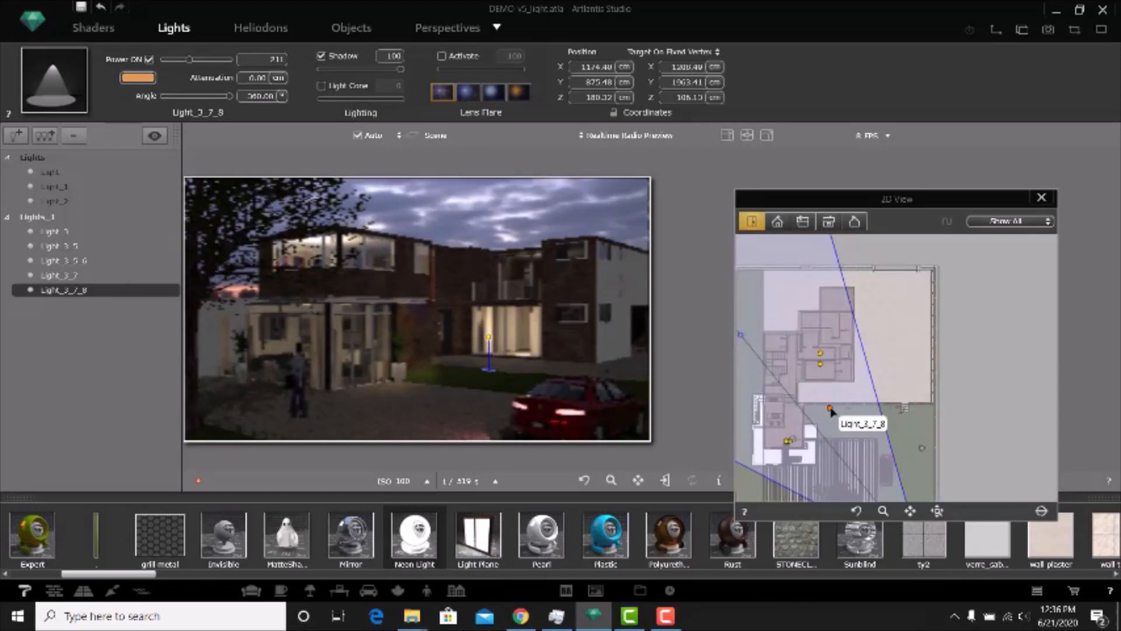
{"action": "left_click_drag", "start_coordinate": [832, 412], "coordinate": [862, 446]}
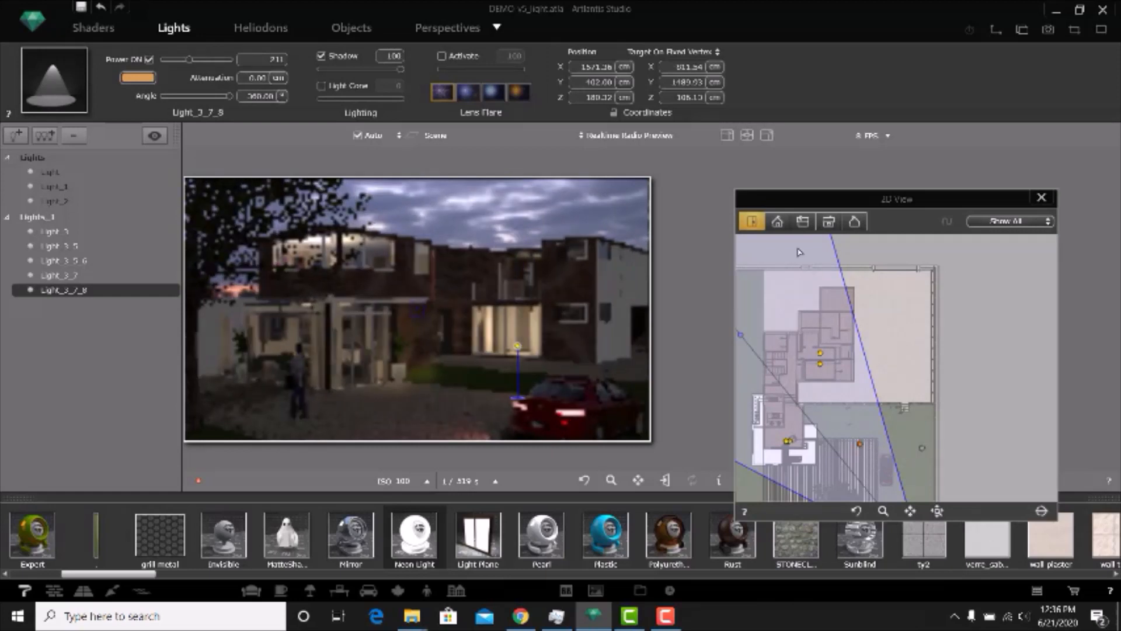
Step: Raise the outdoor light Light_3_7_8 to a height of about 214 cm in the elevation view and set its power to 1703
{"action": "left_click", "coordinate": [777, 221]}
{"action": "scroll", "coordinate": [786, 404], "scroll_direction": "down", "scroll_amount": 3}
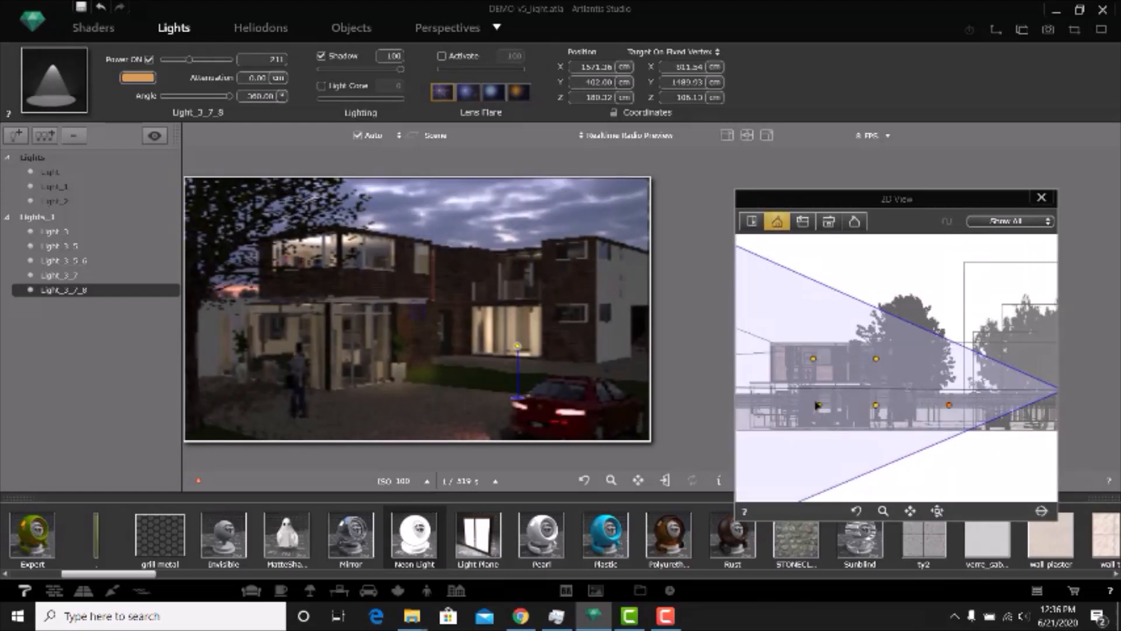
{"action": "left_click_drag", "start_coordinate": [946, 407], "coordinate": [944, 401]}
{"action": "left_click", "coordinate": [195, 60]}
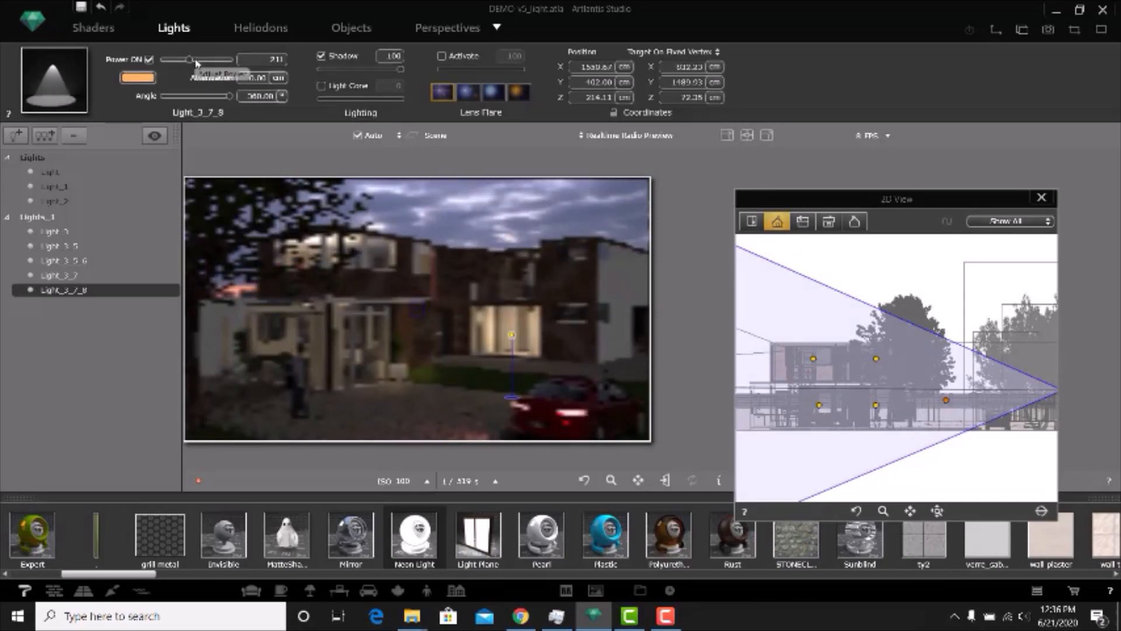
{"action": "left_click_drag", "start_coordinate": [196, 60], "coordinate": [199, 60]}
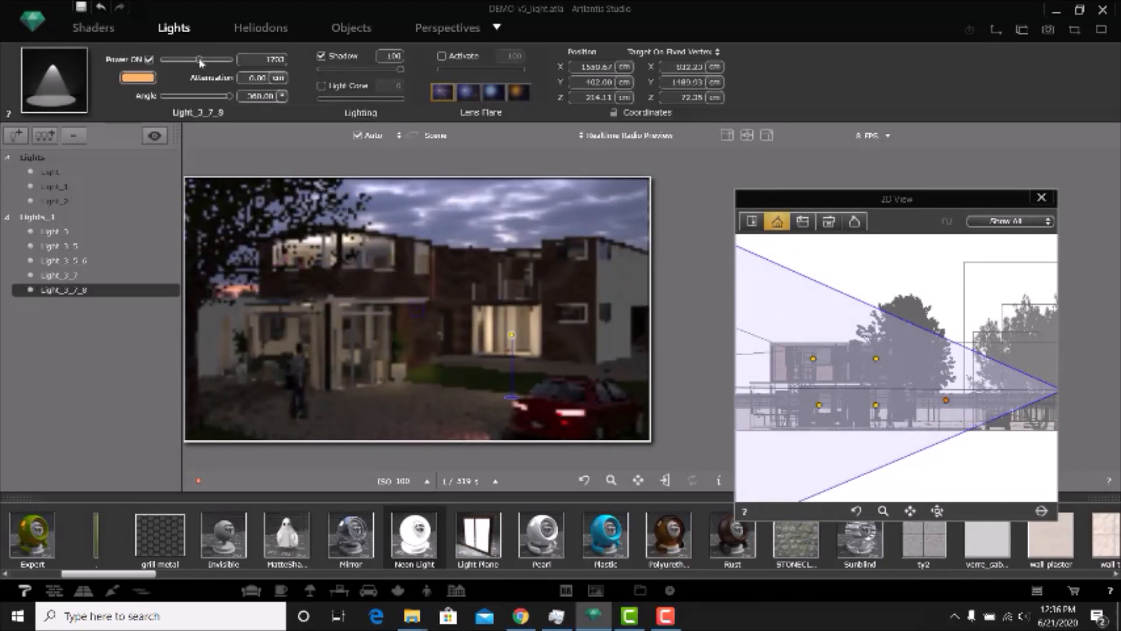
Step: Duplicate the outdoor light in the plan view to the paving near the tree, at about X 1237 cm, Y -268 cm
{"action": "left_click", "coordinate": [752, 222]}
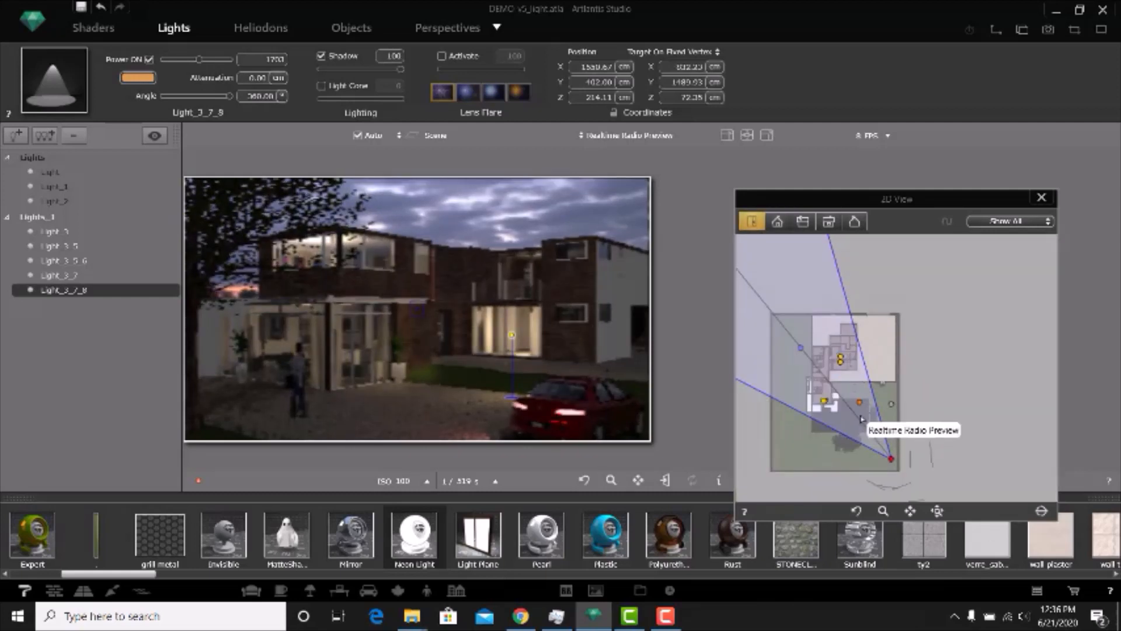
{"action": "scroll", "coordinate": [863, 445], "scroll_direction": "up", "scroll_amount": 2}
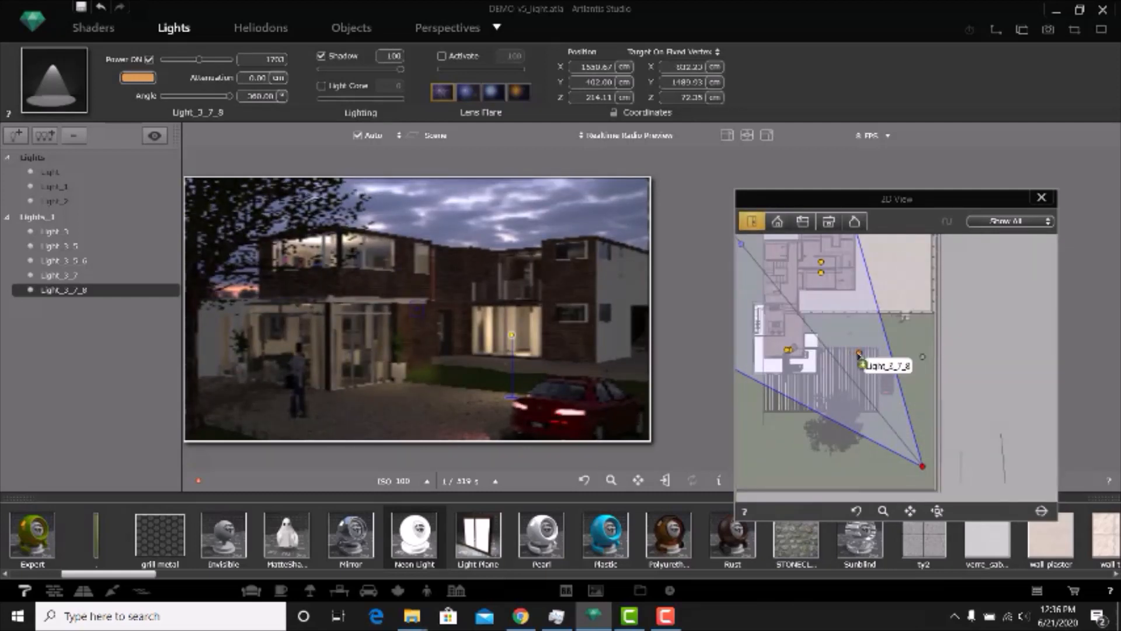
{"action": "left_click_drag", "start_coordinate": [863, 357], "coordinate": [836, 404], "text": "alt"}
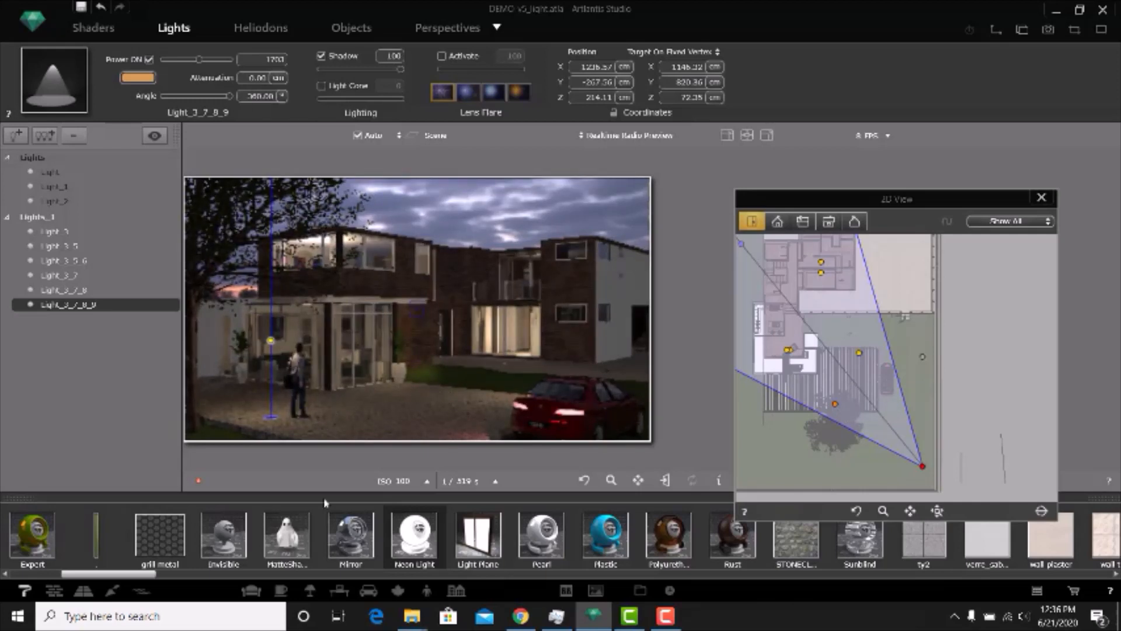
Step: Place the Wall 021 lamp from the lighting objects library on the front brick wall beside the glazed living room
{"action": "left_click", "coordinate": [359, 27]}
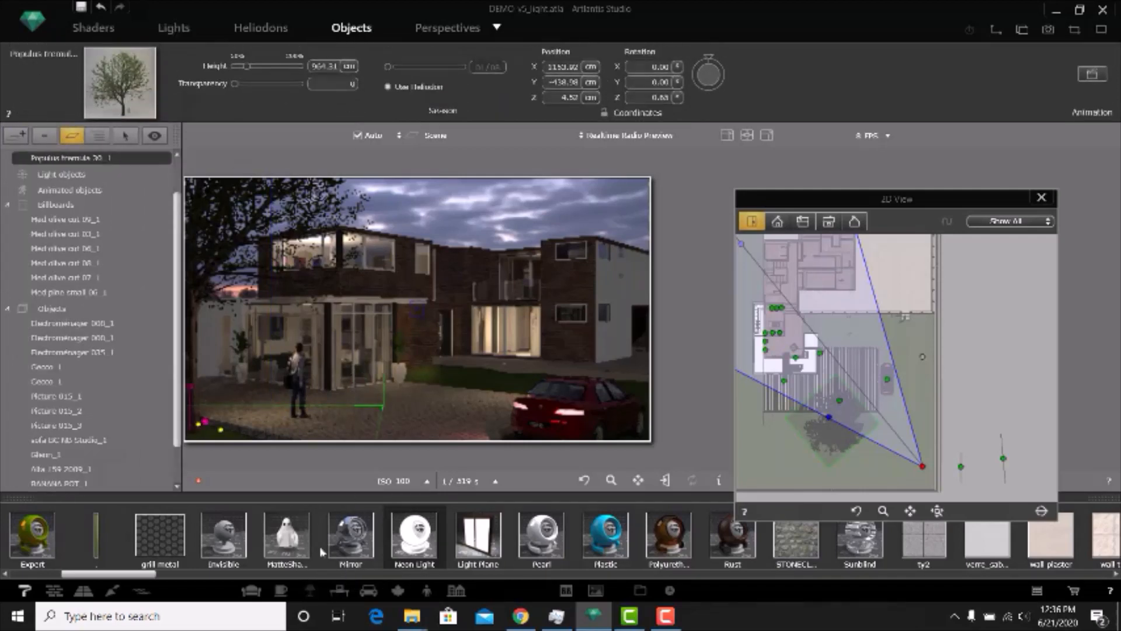
{"action": "left_click", "coordinate": [309, 590]}
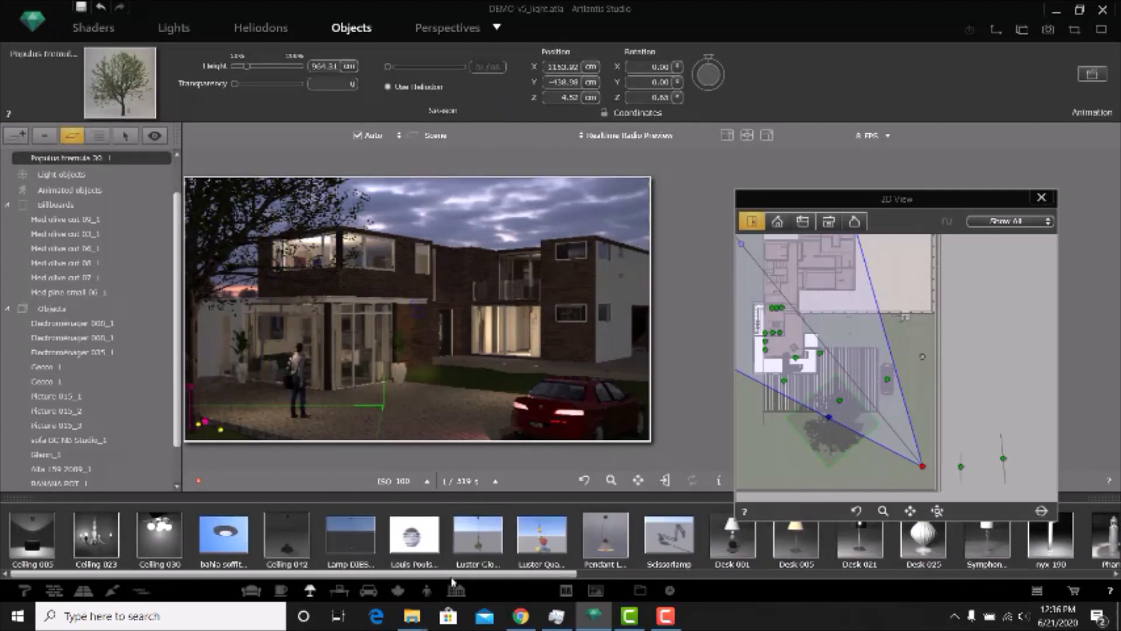
{"action": "left_click_drag", "start_coordinate": [453, 575], "coordinate": [772, 575]}
{"action": "left_click_drag", "start_coordinate": [783, 200], "coordinate": [778, 129]}
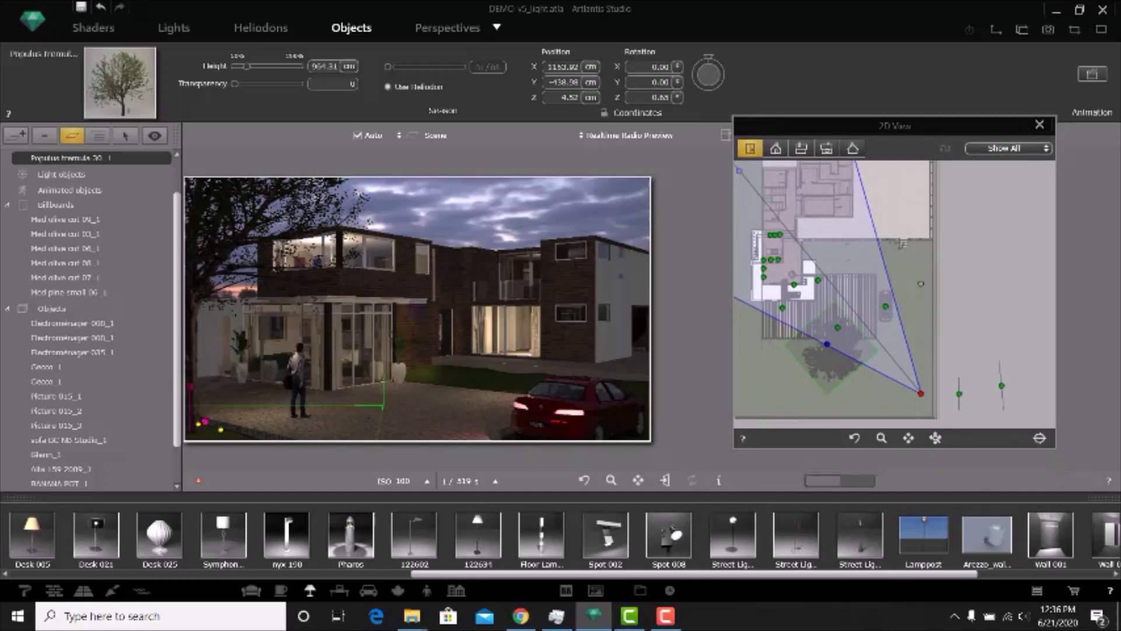
{"action": "scroll", "coordinate": [963, 543], "scroll_direction": "down", "scroll_amount": 3}
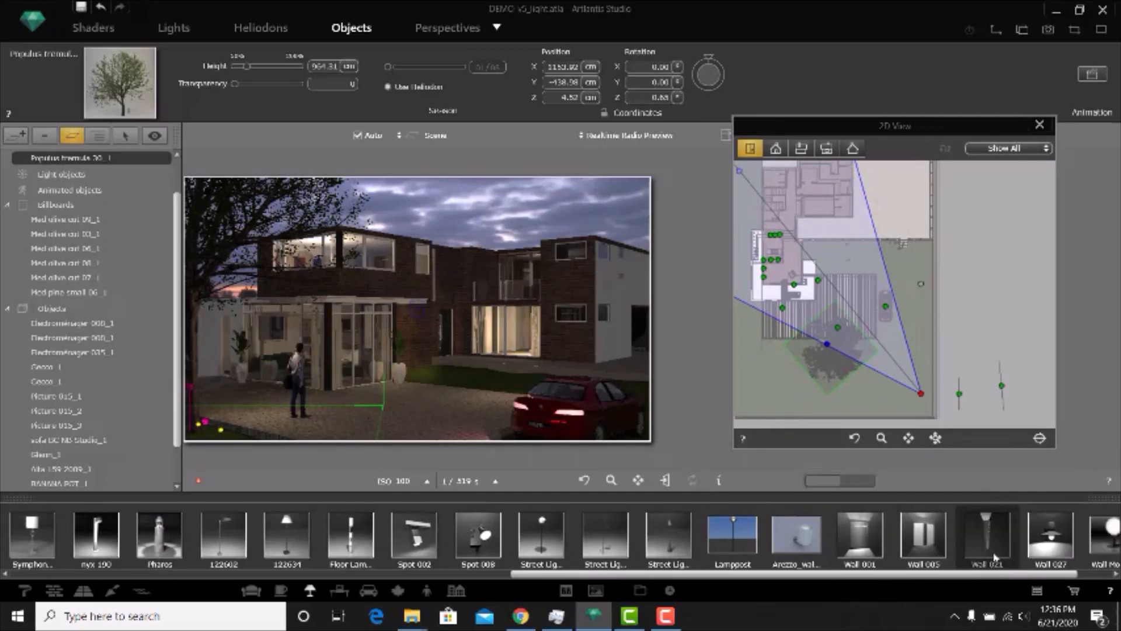
{"action": "left_click_drag", "start_coordinate": [991, 548], "coordinate": [420, 343]}
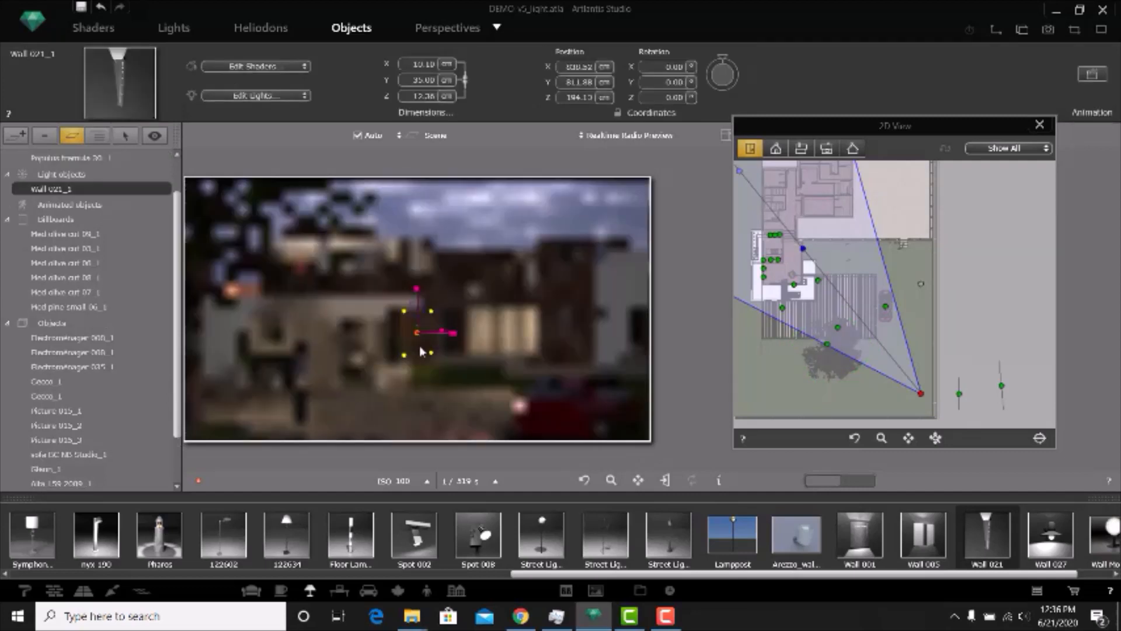
Step: Open the Wall 021 lamp's Lumière light for editing and change its colour to light orange
{"action": "left_click", "coordinate": [252, 97]}
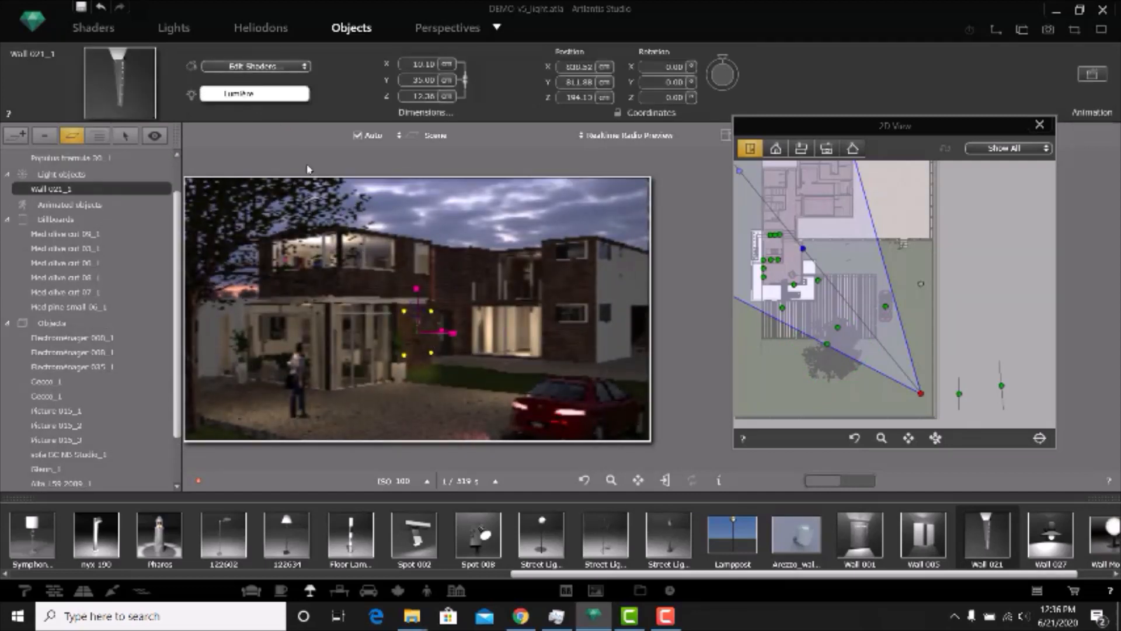
{"action": "left_click", "coordinate": [254, 98]}
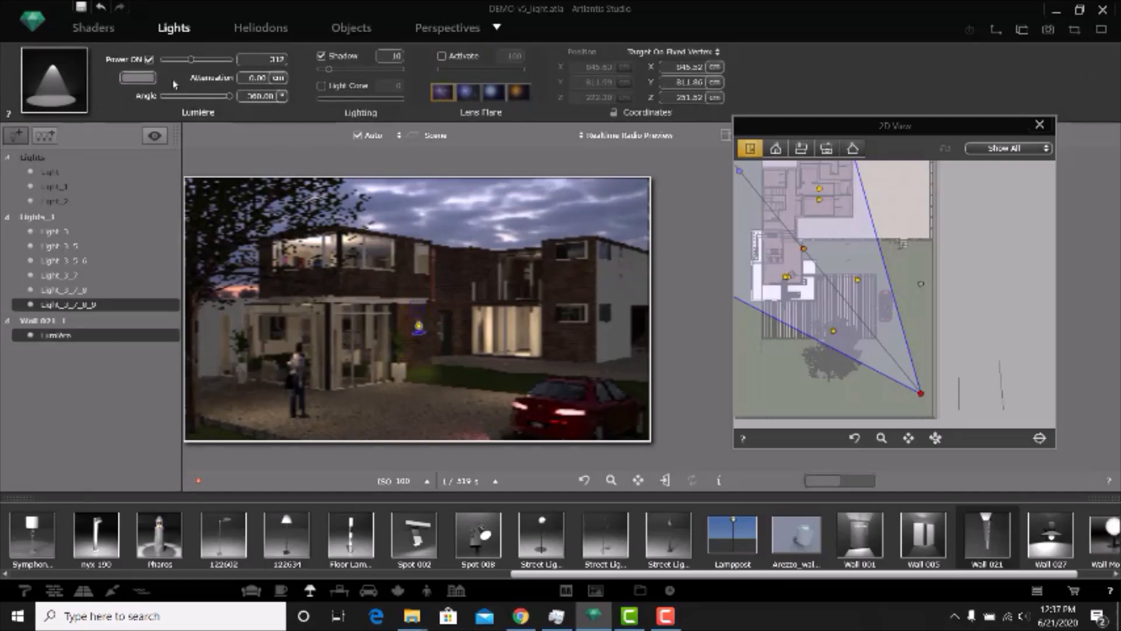
{"action": "left_click", "coordinate": [137, 78]}
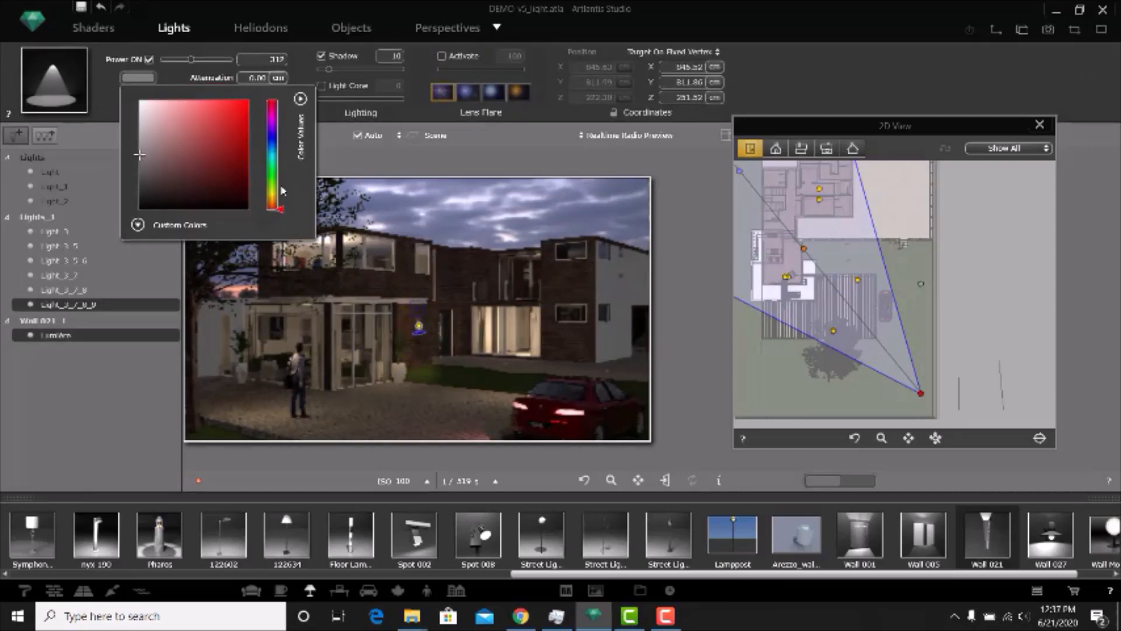
{"action": "left_click", "coordinate": [271, 201]}
{"action": "left_click", "coordinate": [188, 100]}
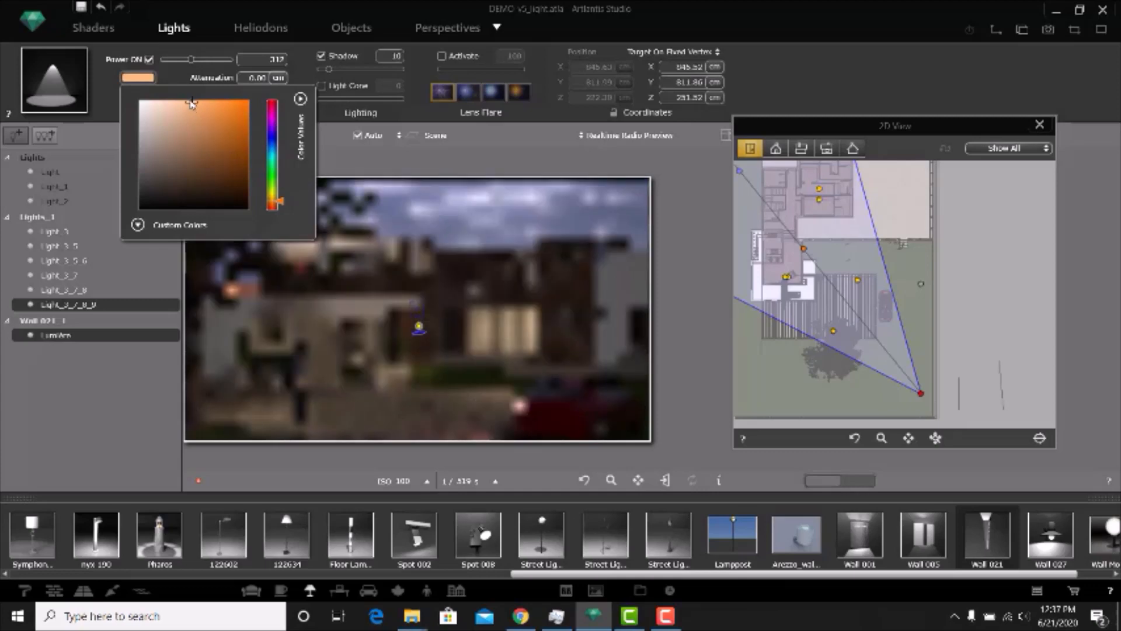
Step: Set the wall lamp light's shadow to 100 and its power to about 1330
{"action": "left_click_drag", "start_coordinate": [202, 61], "coordinate": [211, 61]}
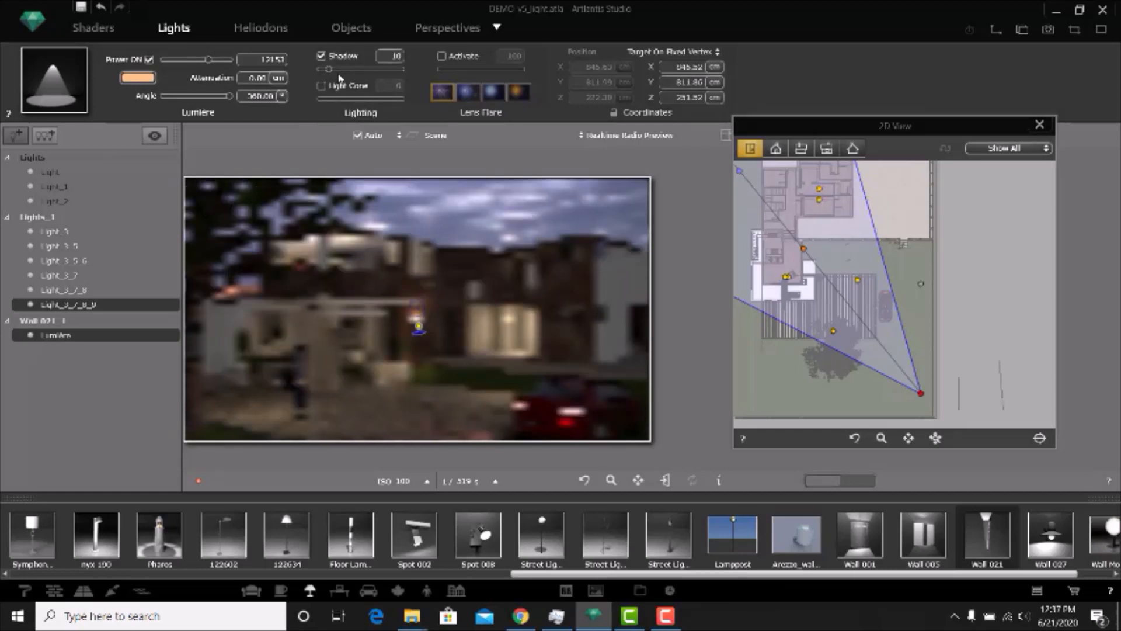
{"action": "left_click_drag", "start_coordinate": [329, 69], "coordinate": [408, 70]}
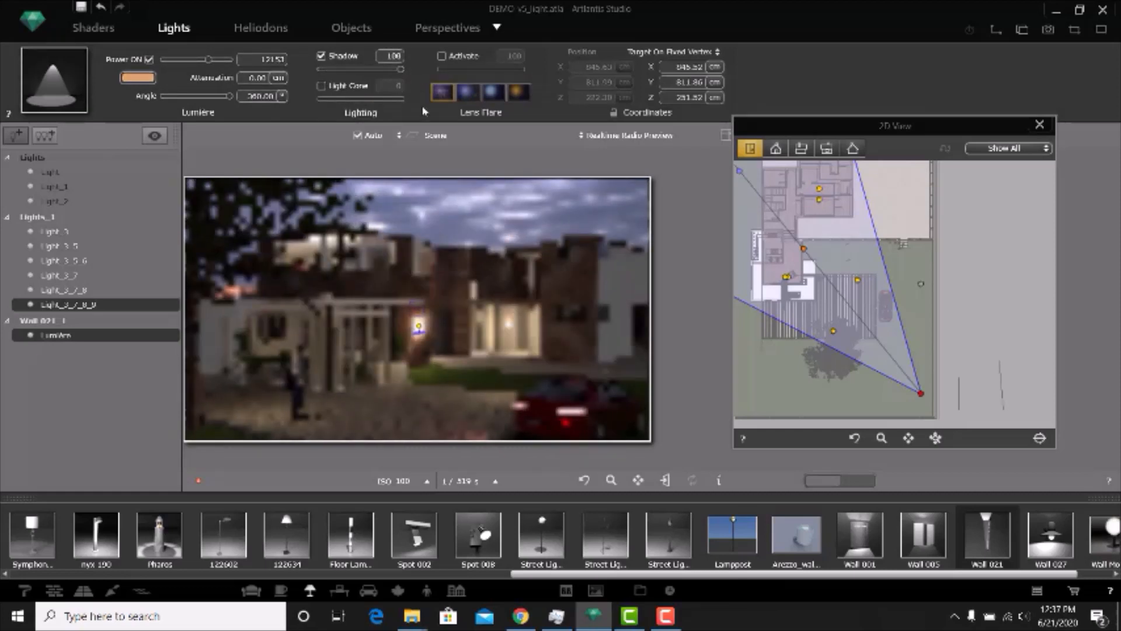
{"action": "left_click_drag", "start_coordinate": [203, 64], "coordinate": [198, 63]}
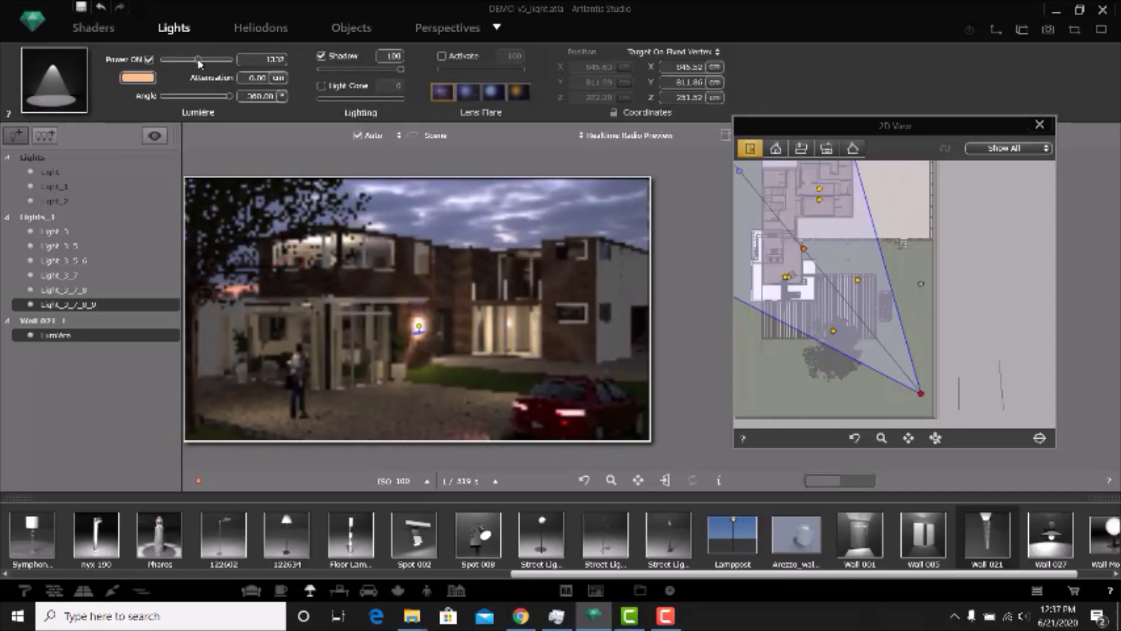
Step: Enable the light cone on the wall lamp's light and apply the wide-beam light profile
{"action": "left_click", "coordinate": [320, 86]}
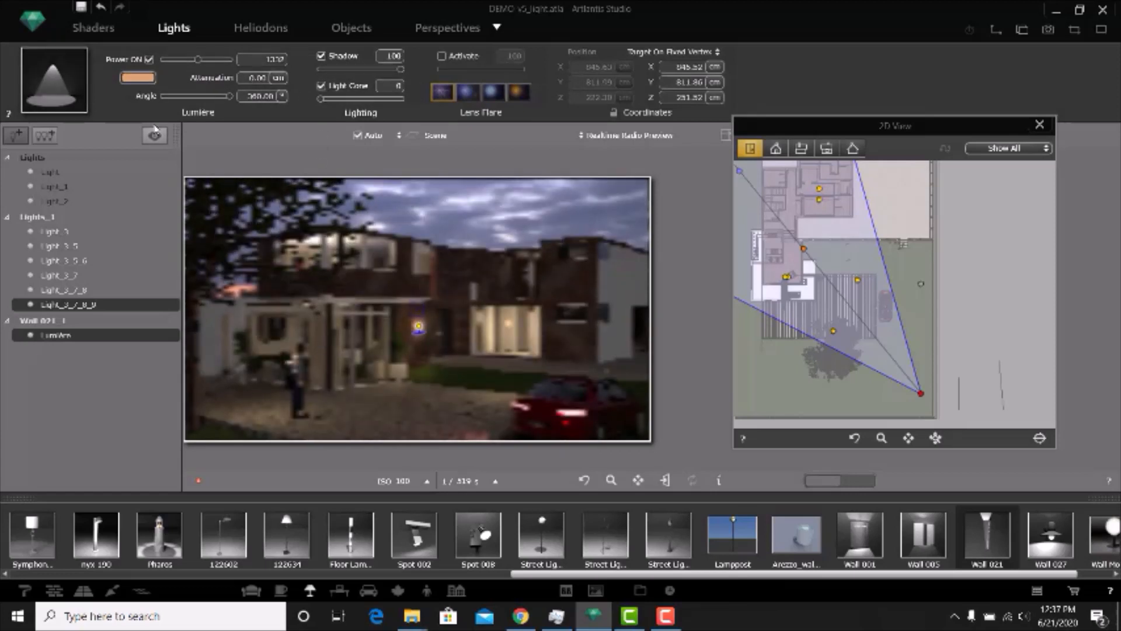
{"action": "left_click", "coordinate": [53, 80]}
{"action": "left_click", "coordinate": [132, 215]}
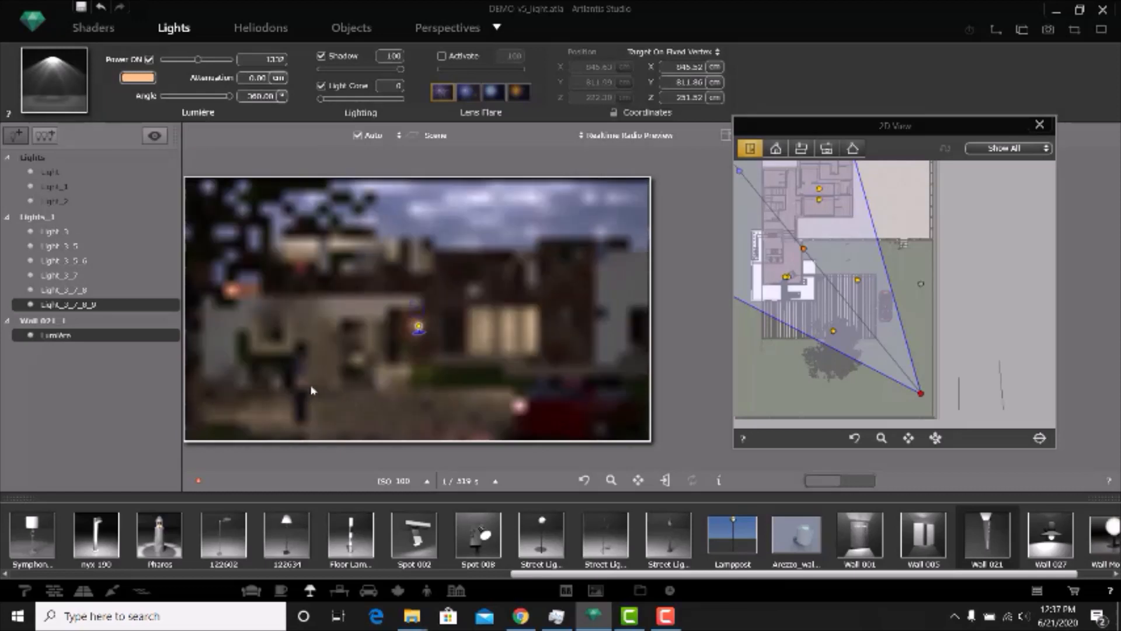
Step: Try the narrow downward beam profile on the wall lamp's light, and restore the wide-beam profile
{"action": "left_click", "coordinate": [85, 96]}
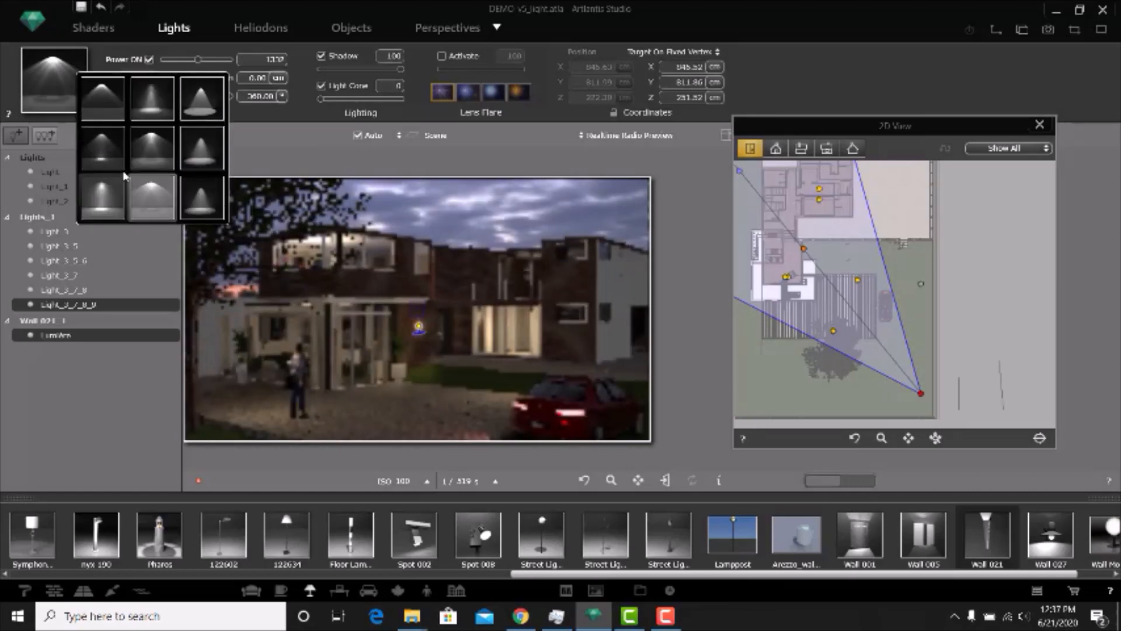
{"action": "left_click", "coordinate": [117, 193]}
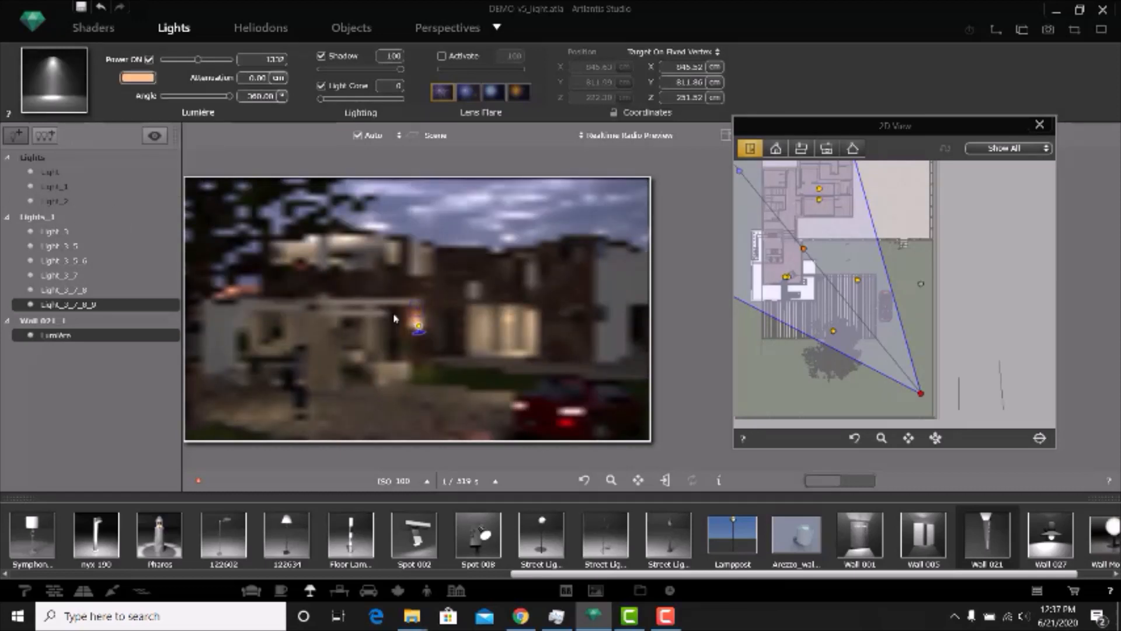
{"action": "left_click", "coordinate": [53, 84]}
{"action": "left_click", "coordinate": [128, 223]}
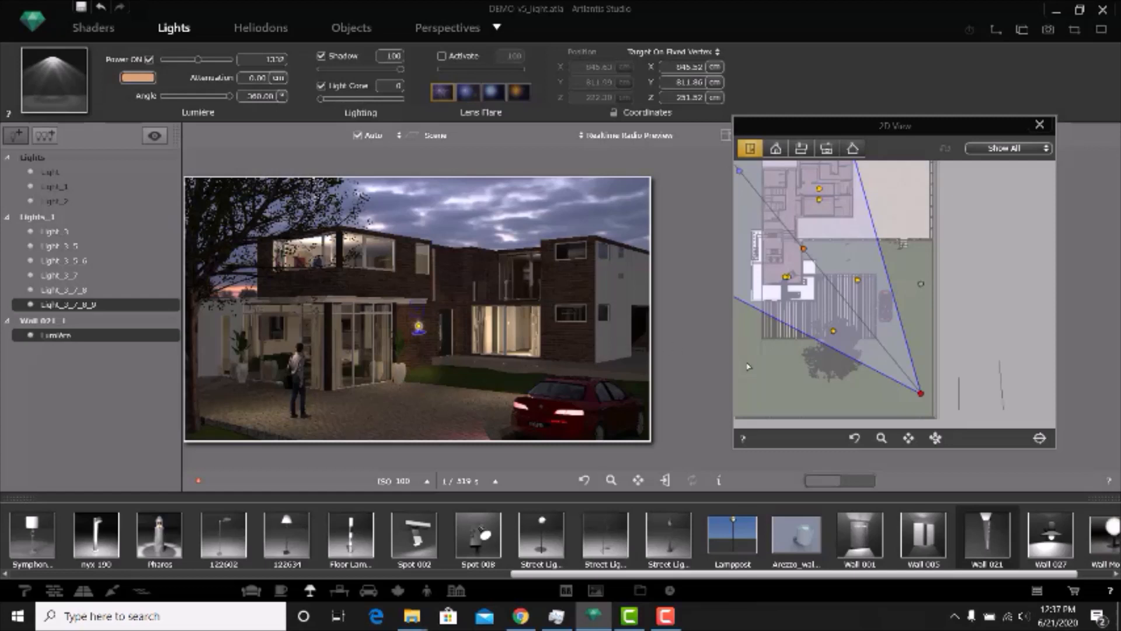
{"action": "left_click", "coordinate": [448, 185]}
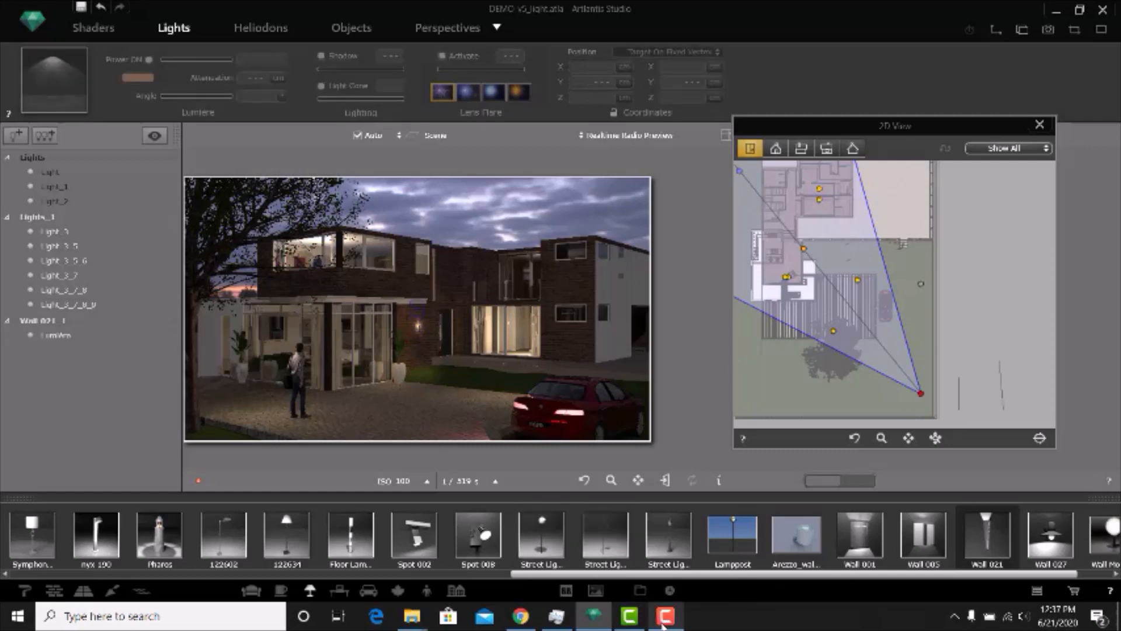